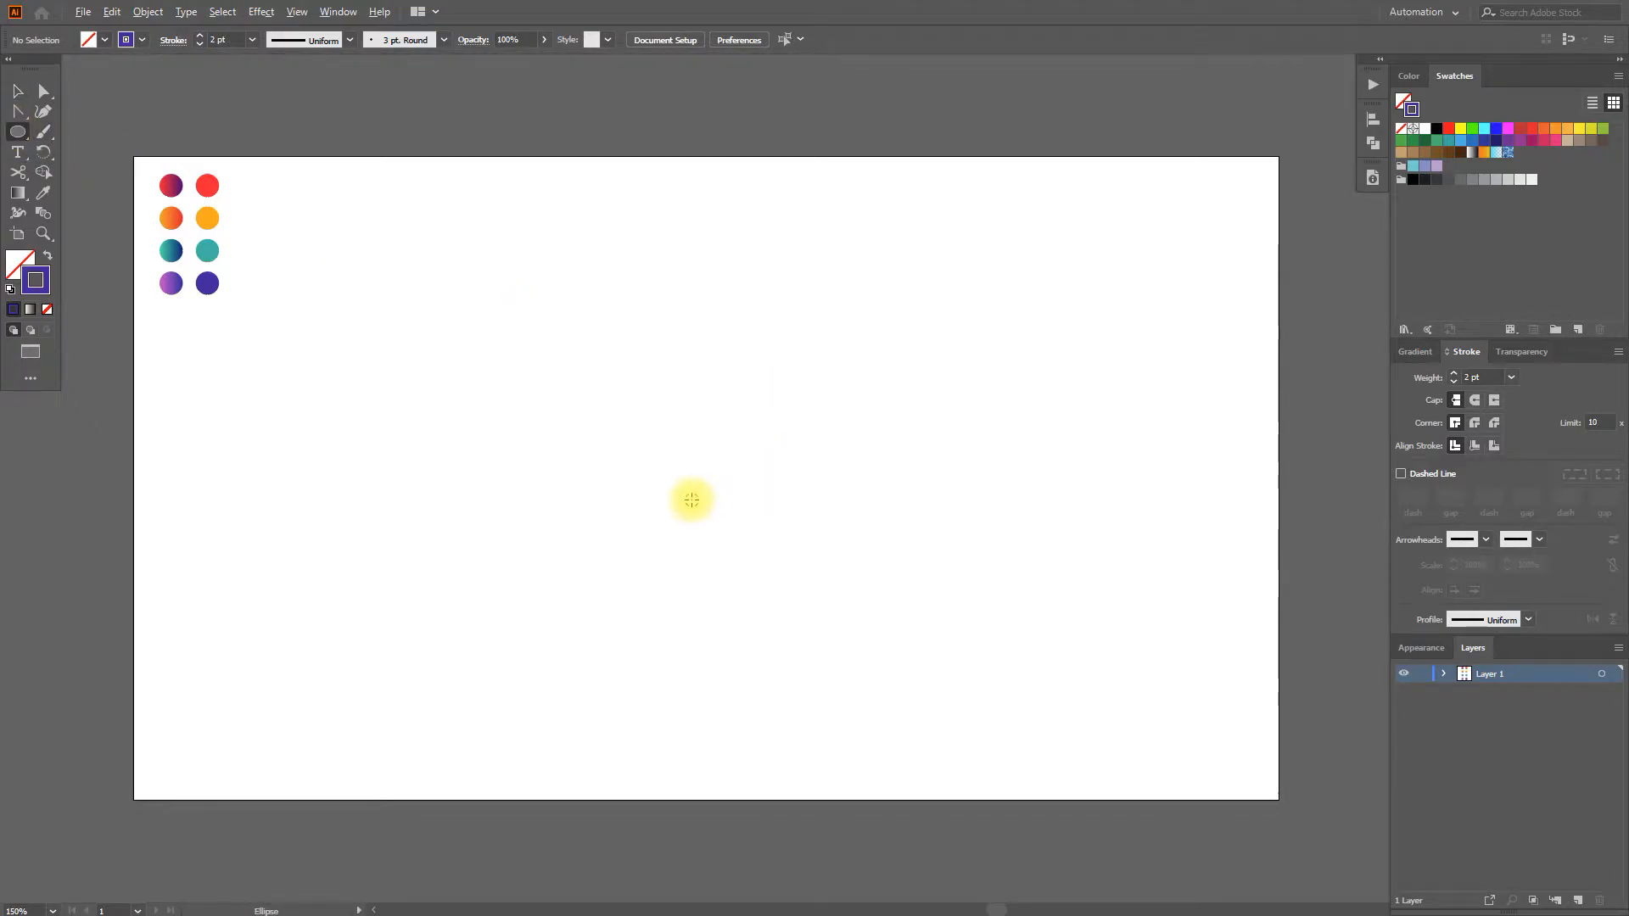
Draw an 85 × 85 px circle in the middle of the artboard.
left_click(666, 432)
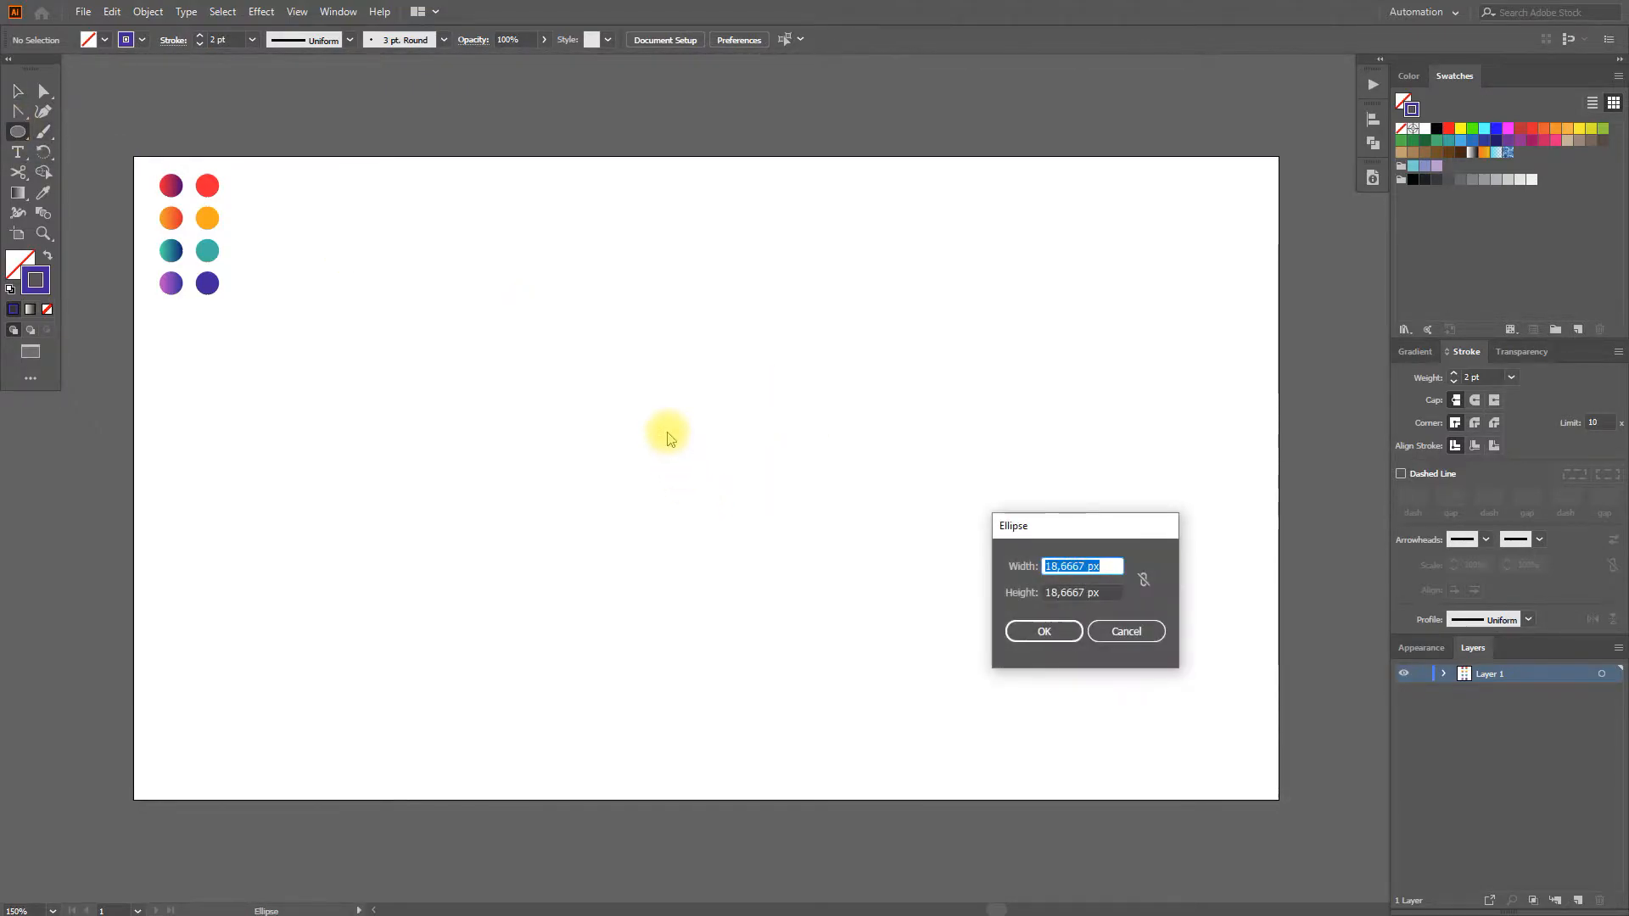
type("85")
key("Tab")
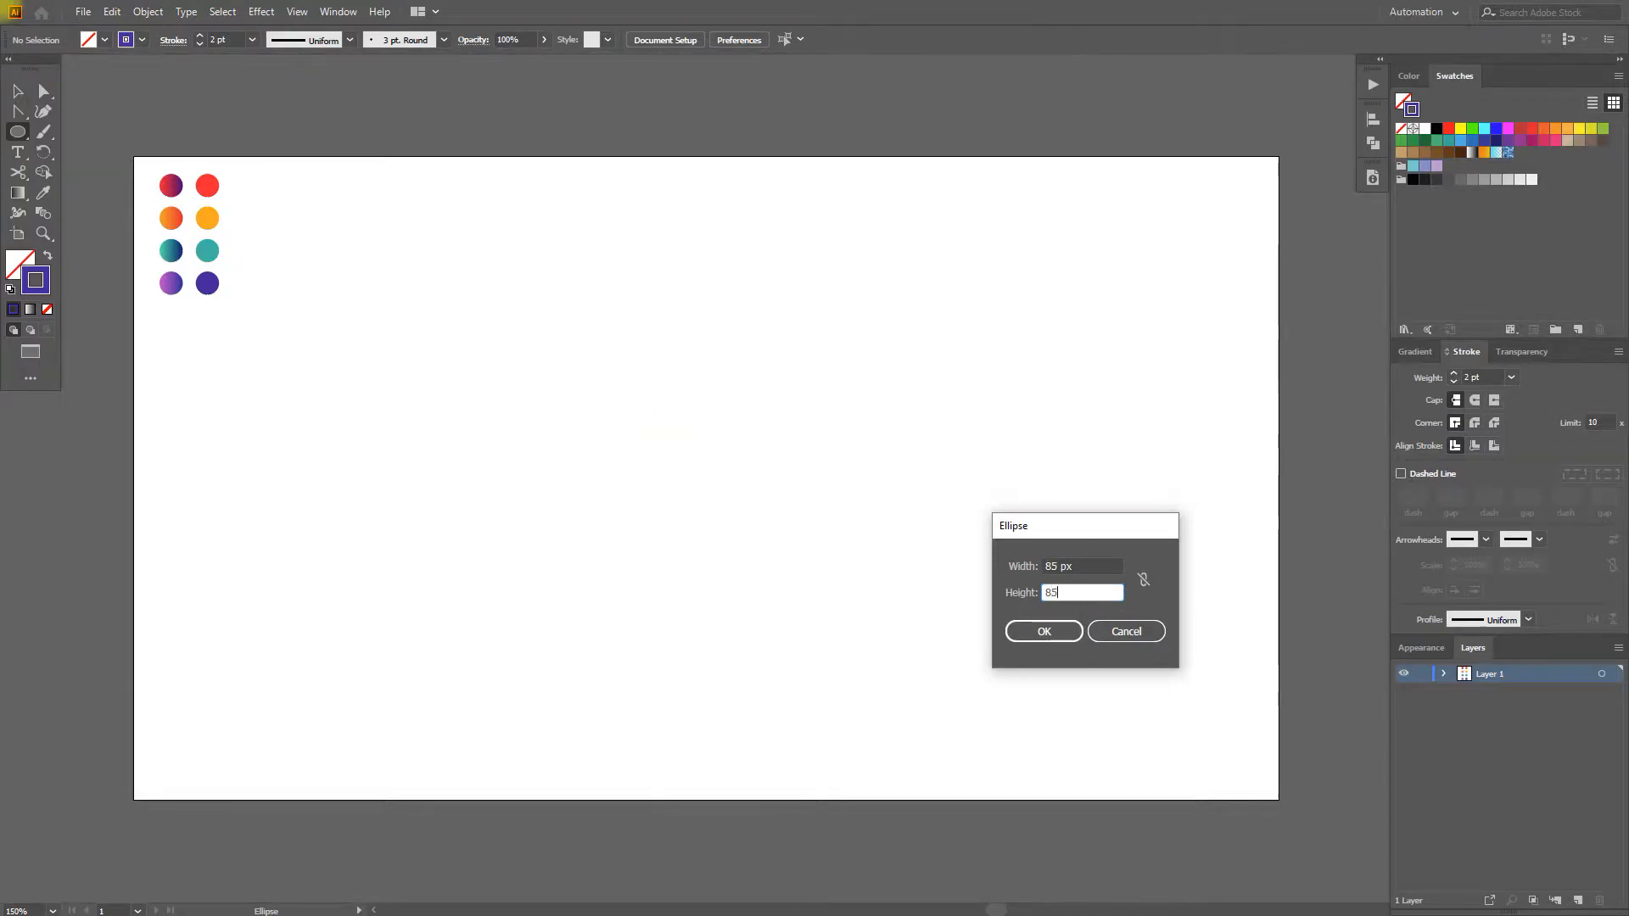
type("85")
key("Return")
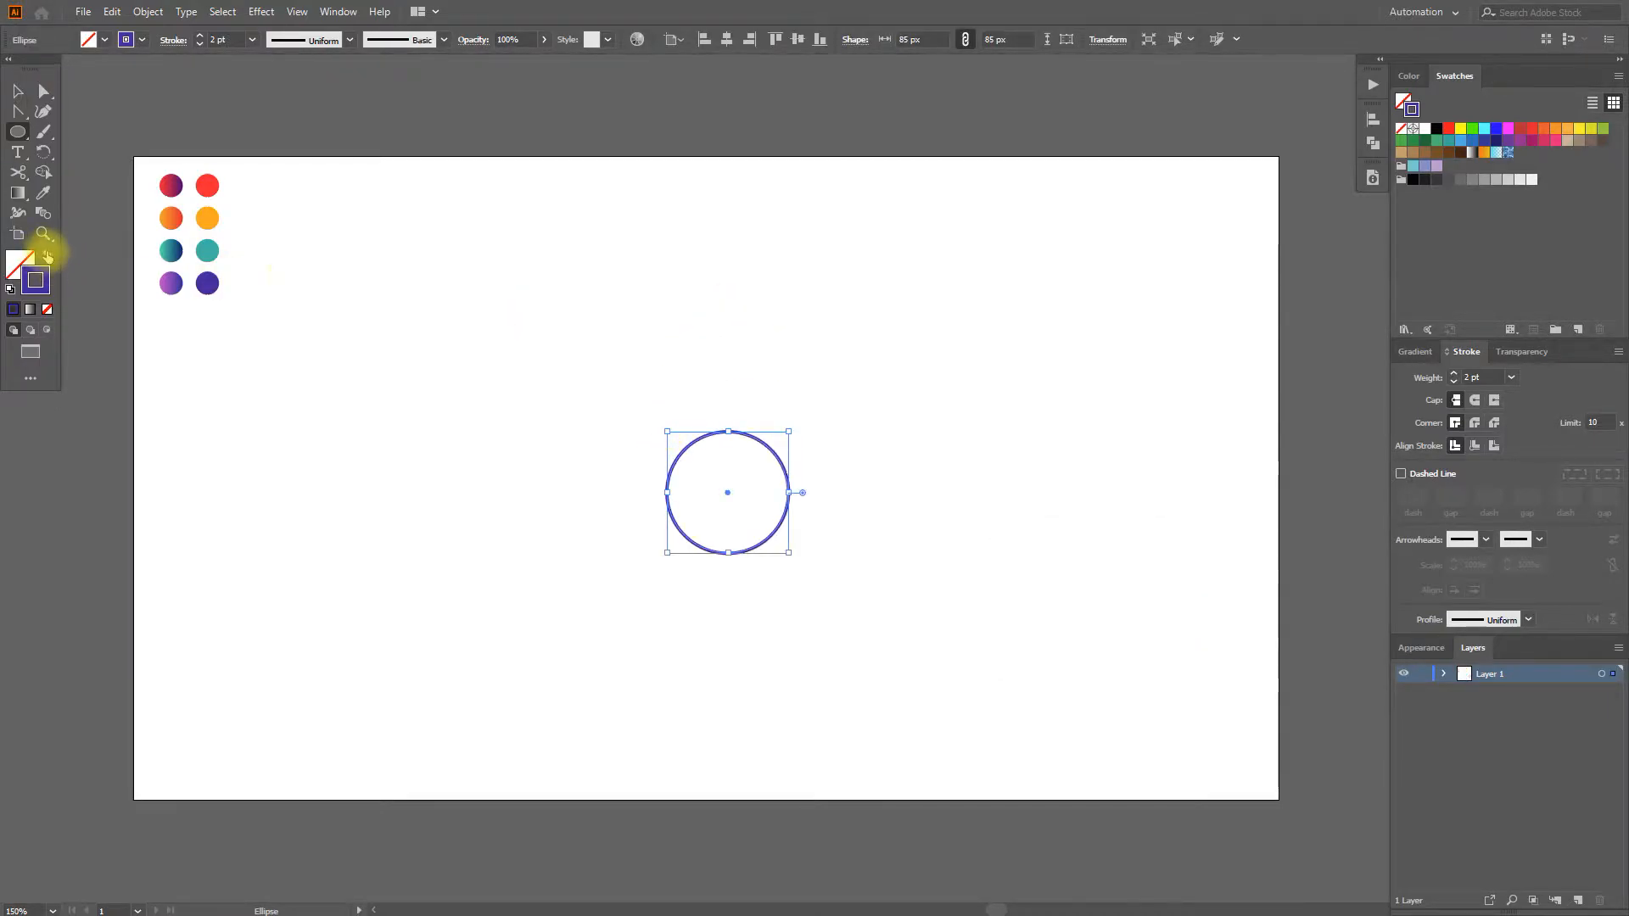
Give the 85 px circle a yellow fill with no stroke.
left_click(46, 255)
left_click(22, 257)
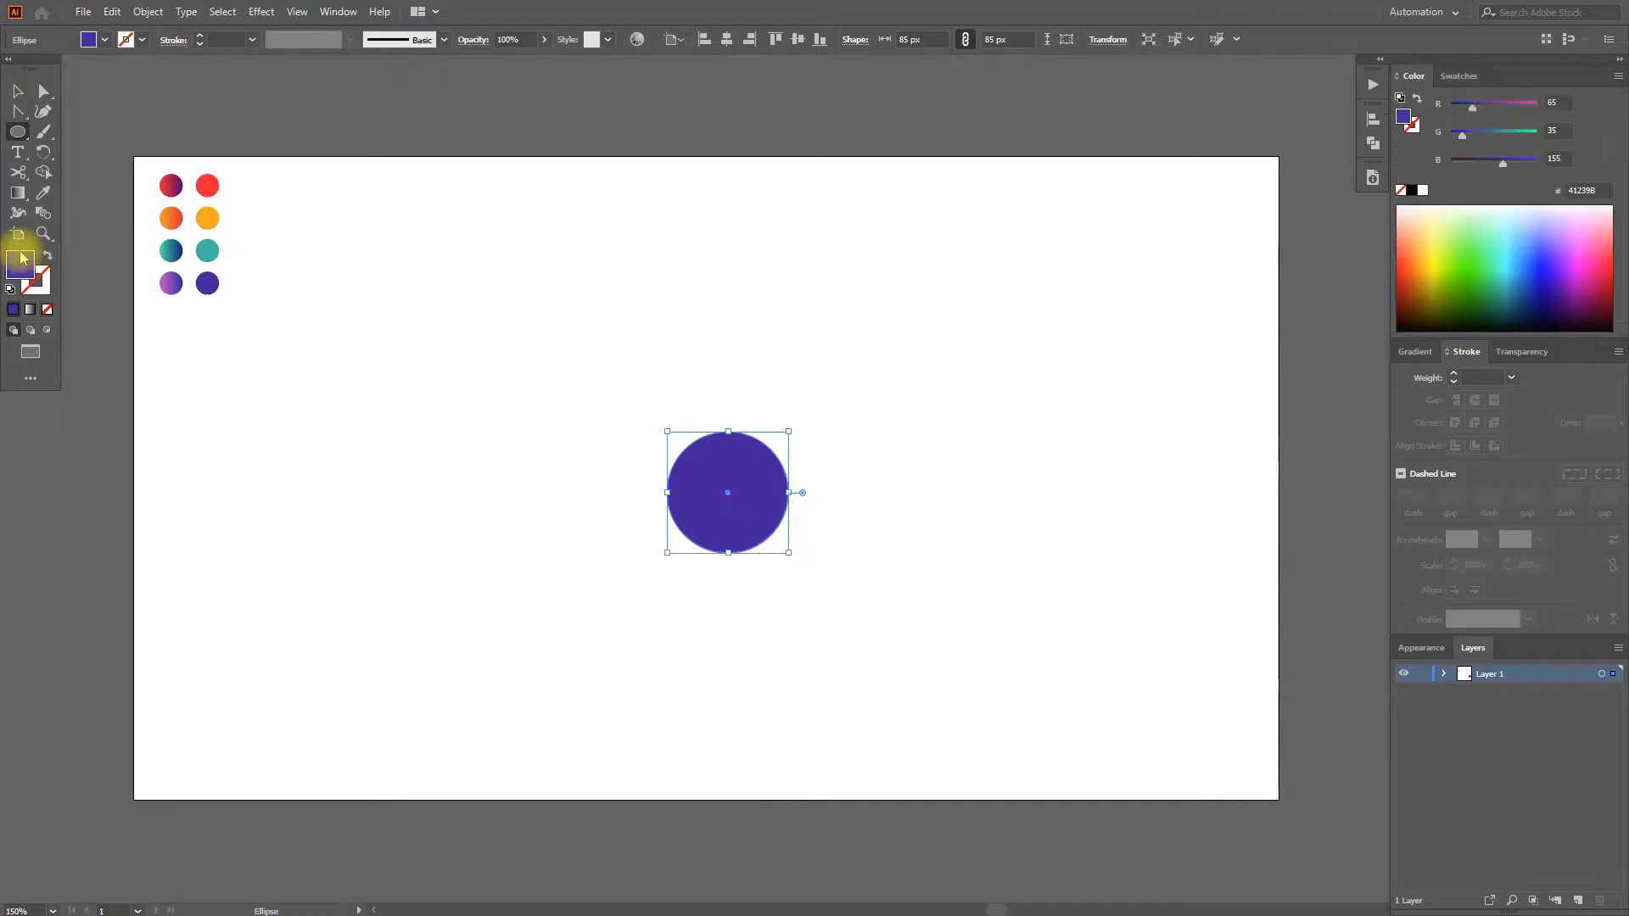
left_click(1455, 75)
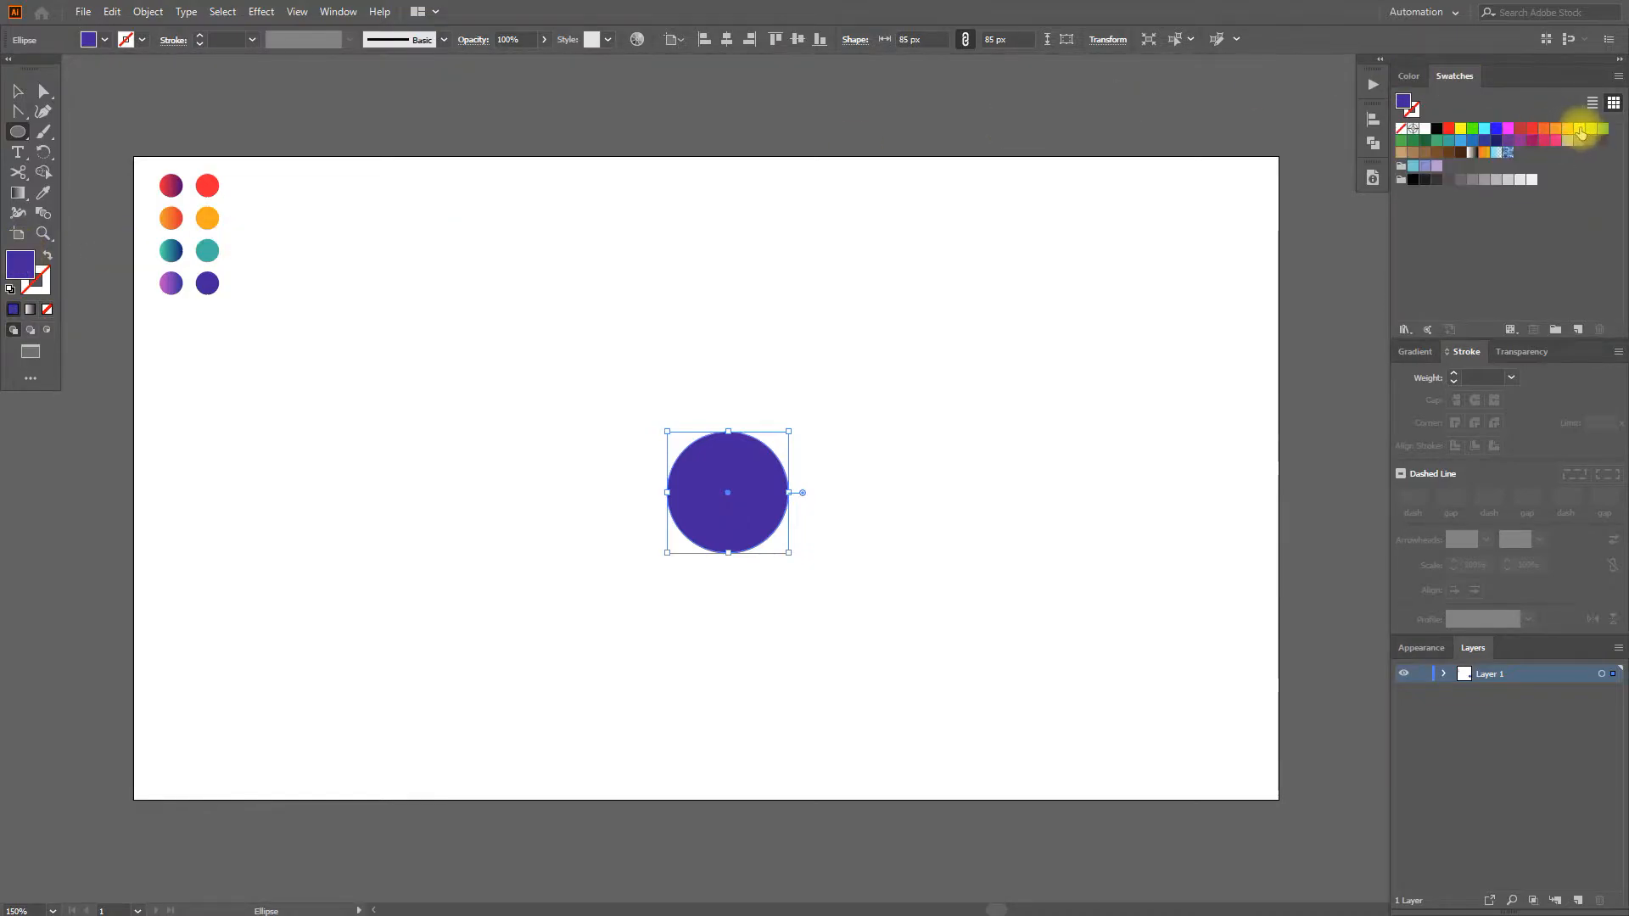
left_click(1580, 130)
left_click(17, 92)
left_click(708, 621)
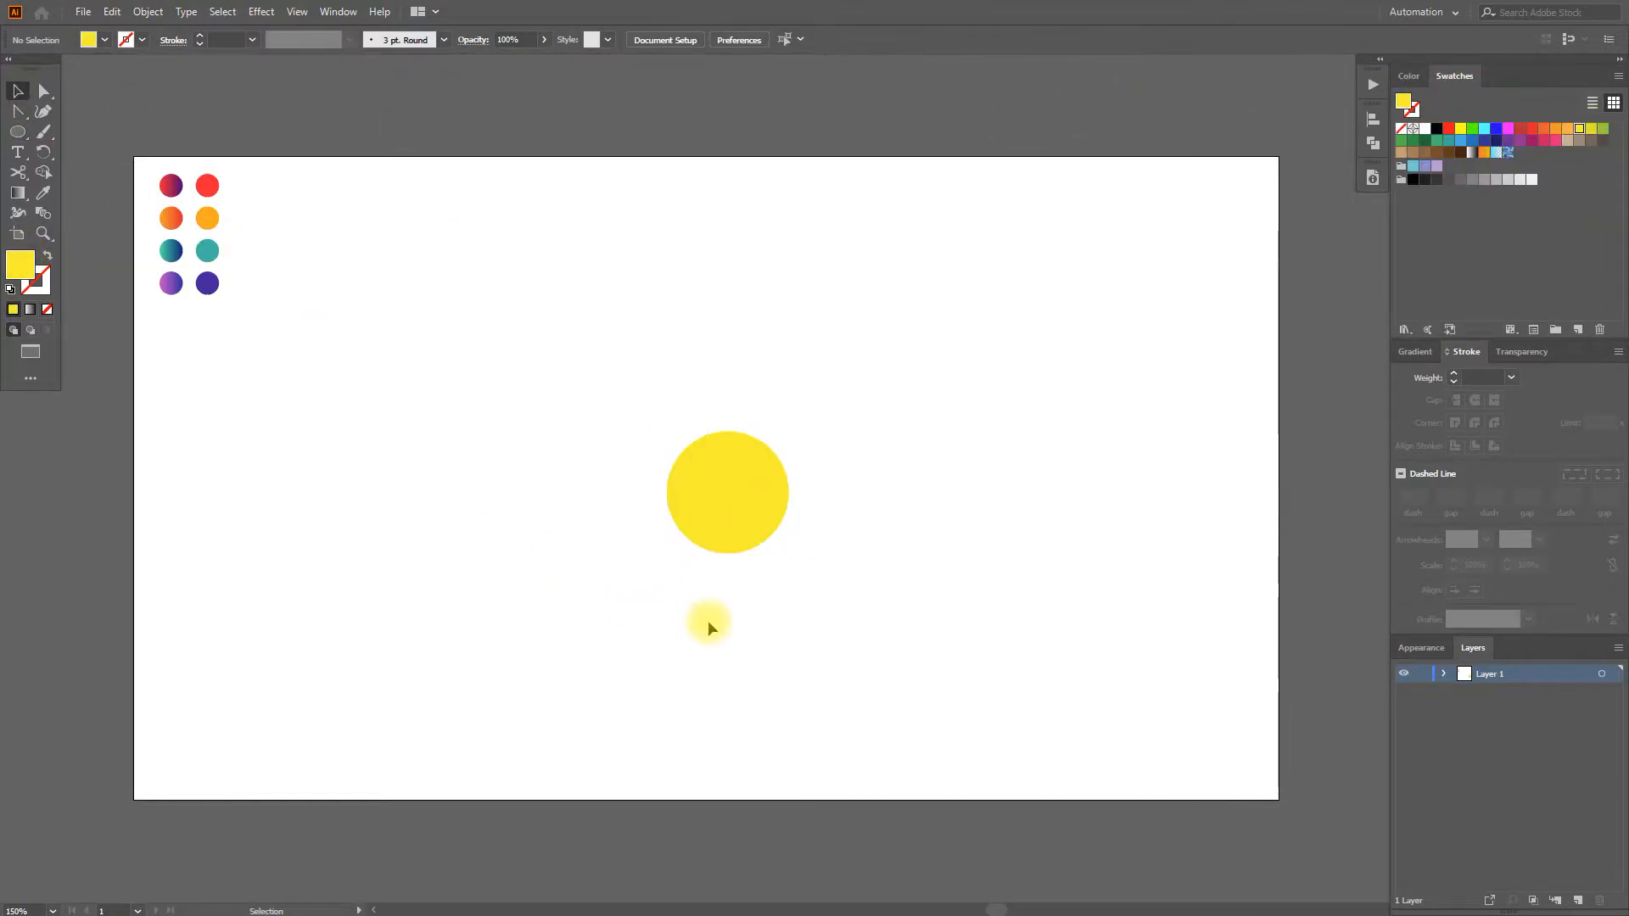
Move the yellow circle slightly down and to the left on the artboard.
left_click_drag(736, 523, 688, 583)
scroll(688, 584, "up", 2)
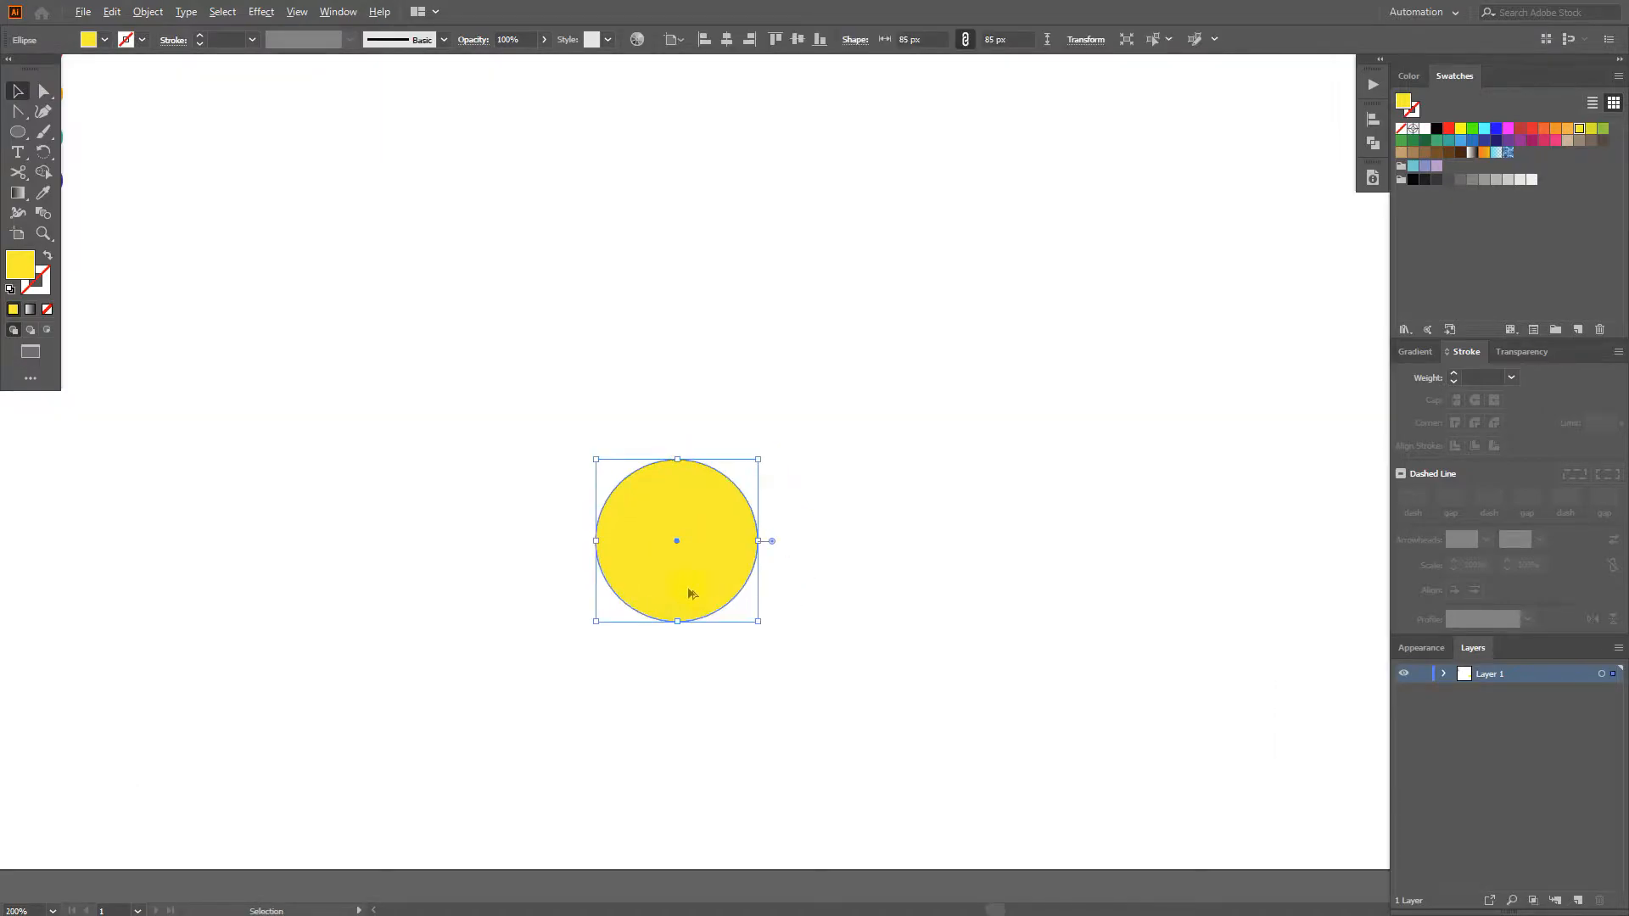
left_click(786, 659)
left_click(730, 606)
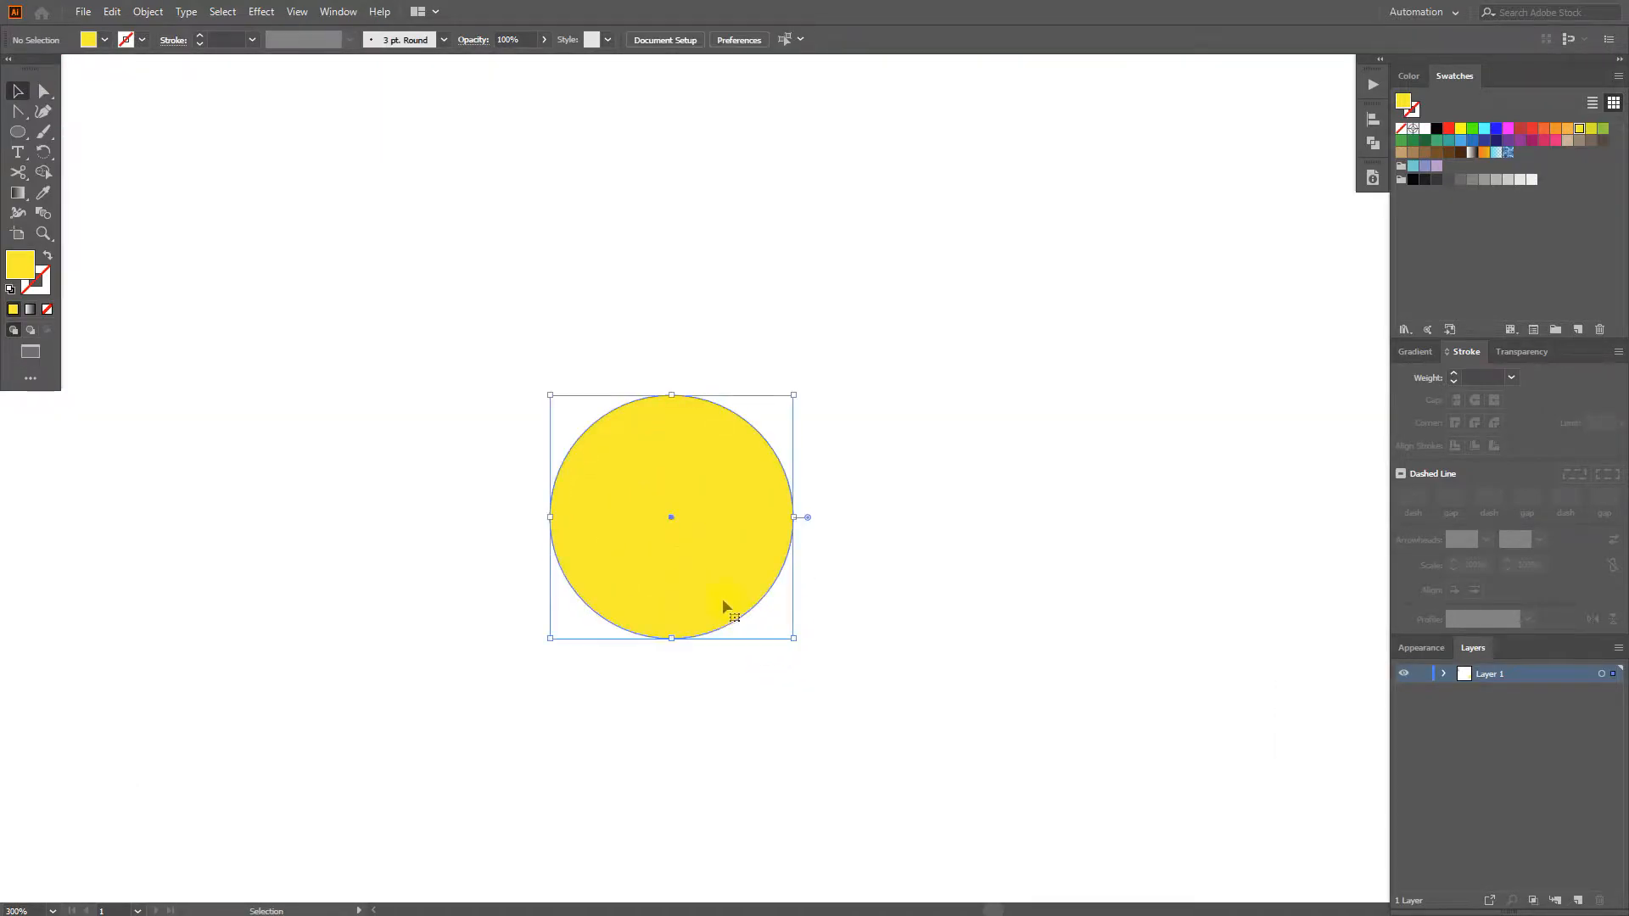
scroll(721, 604, "down", 1)
left_click(174, 203)
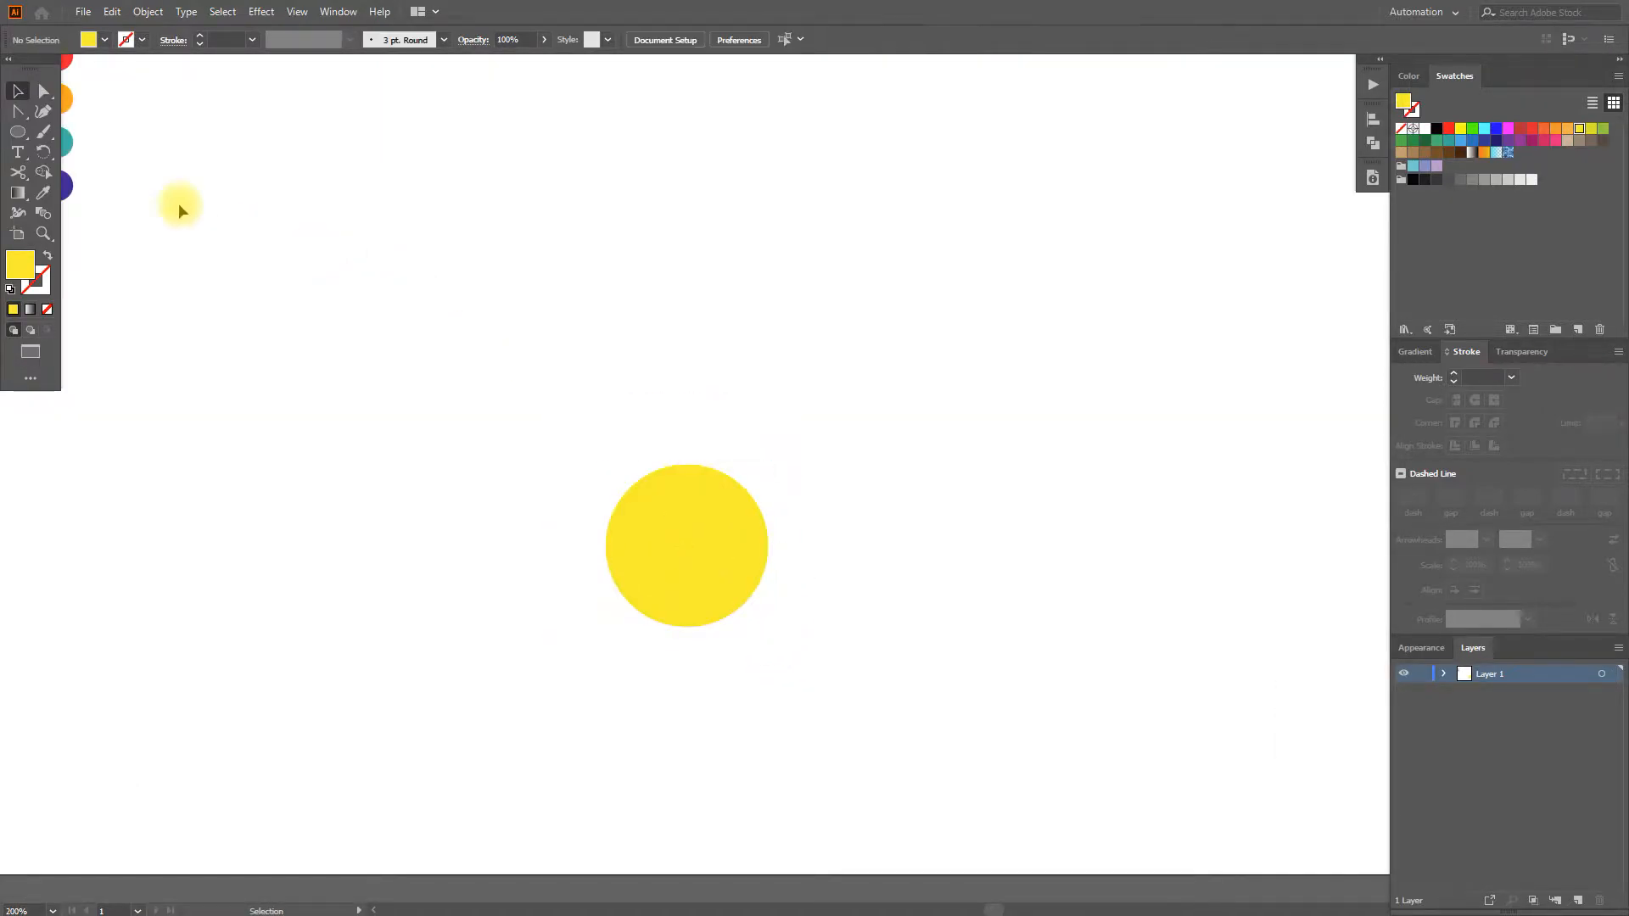
Draw a 105 × 105 px circle to the right of the yellow circle.
left_click(15, 134)
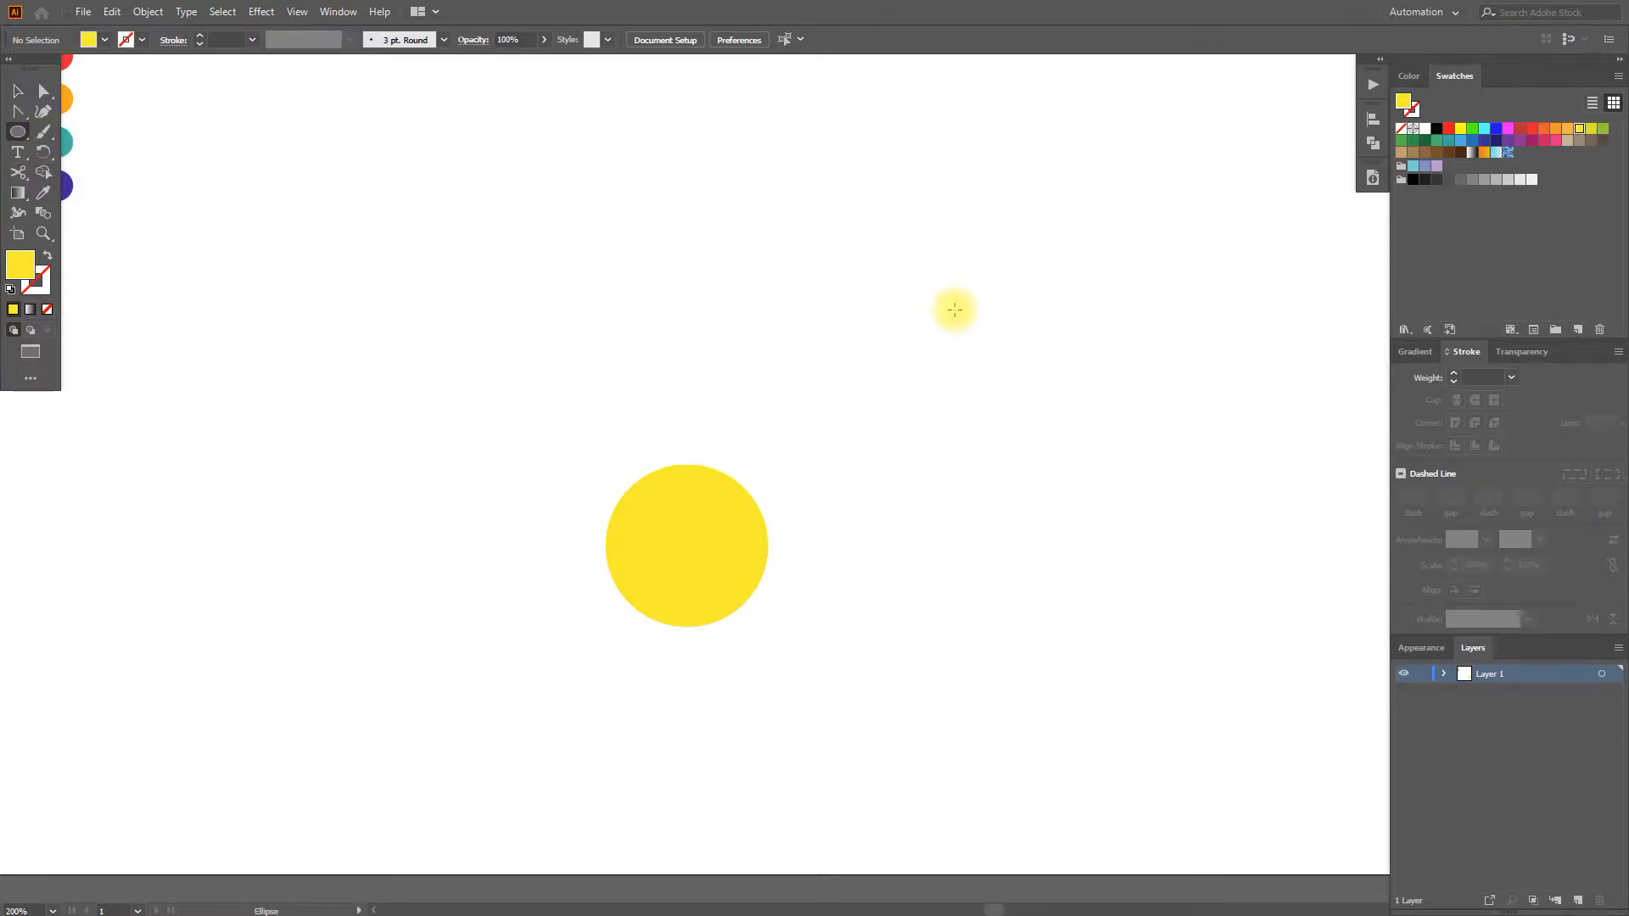
left_click(965, 393)
type("105")
key("Tab")
type("105")
key("Return")
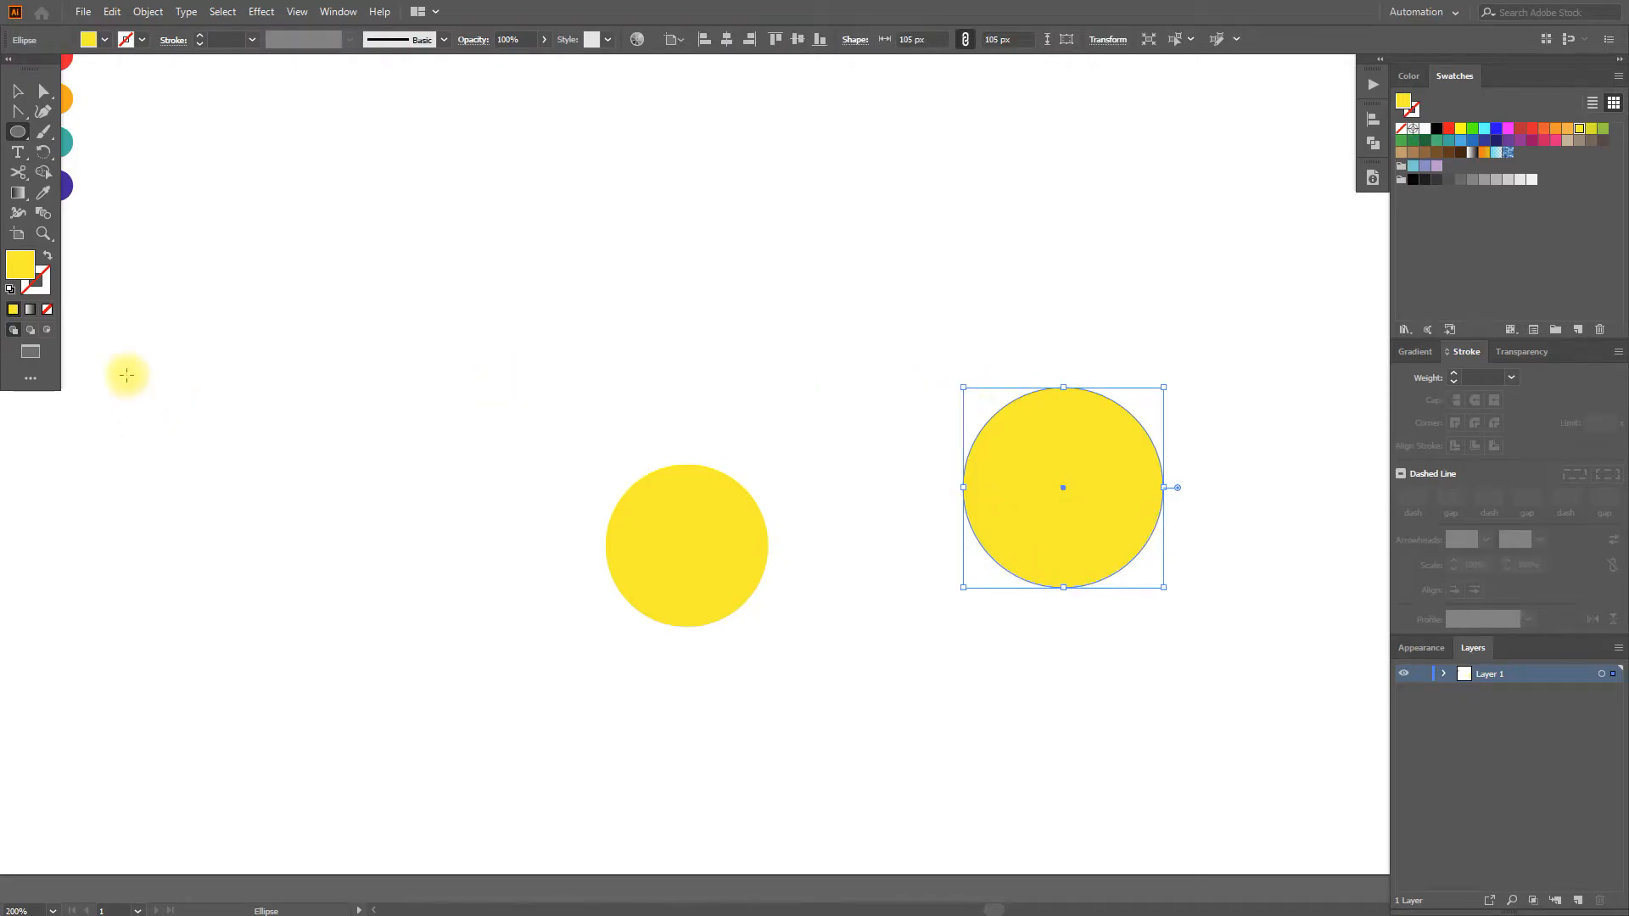
Remove the 105 px circle's fill and give it a light grey 2 pt stroke.
left_click(47, 254)
left_click(34, 283)
left_click(1458, 75)
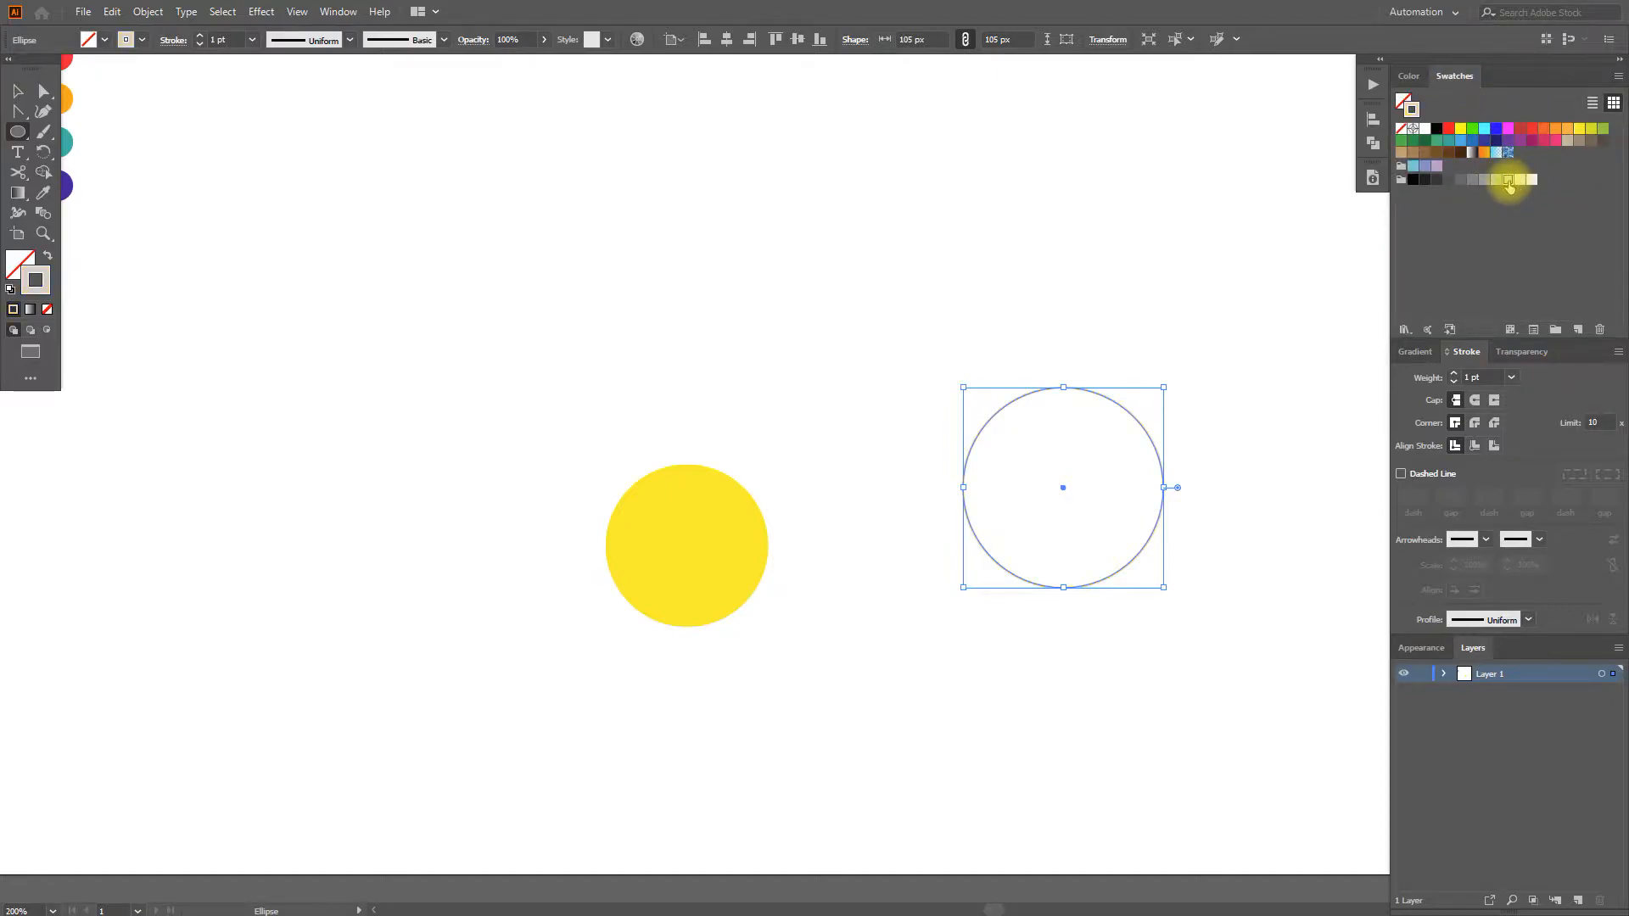
left_click(1452, 373)
left_click(22, 94)
left_click(425, 251)
Centre the grey ring horizontally and vertically on the yellow circle, using the yellow circle as the key object.
left_click_drag(587, 379, 1236, 684)
left_click(681, 548)
left_click(727, 39)
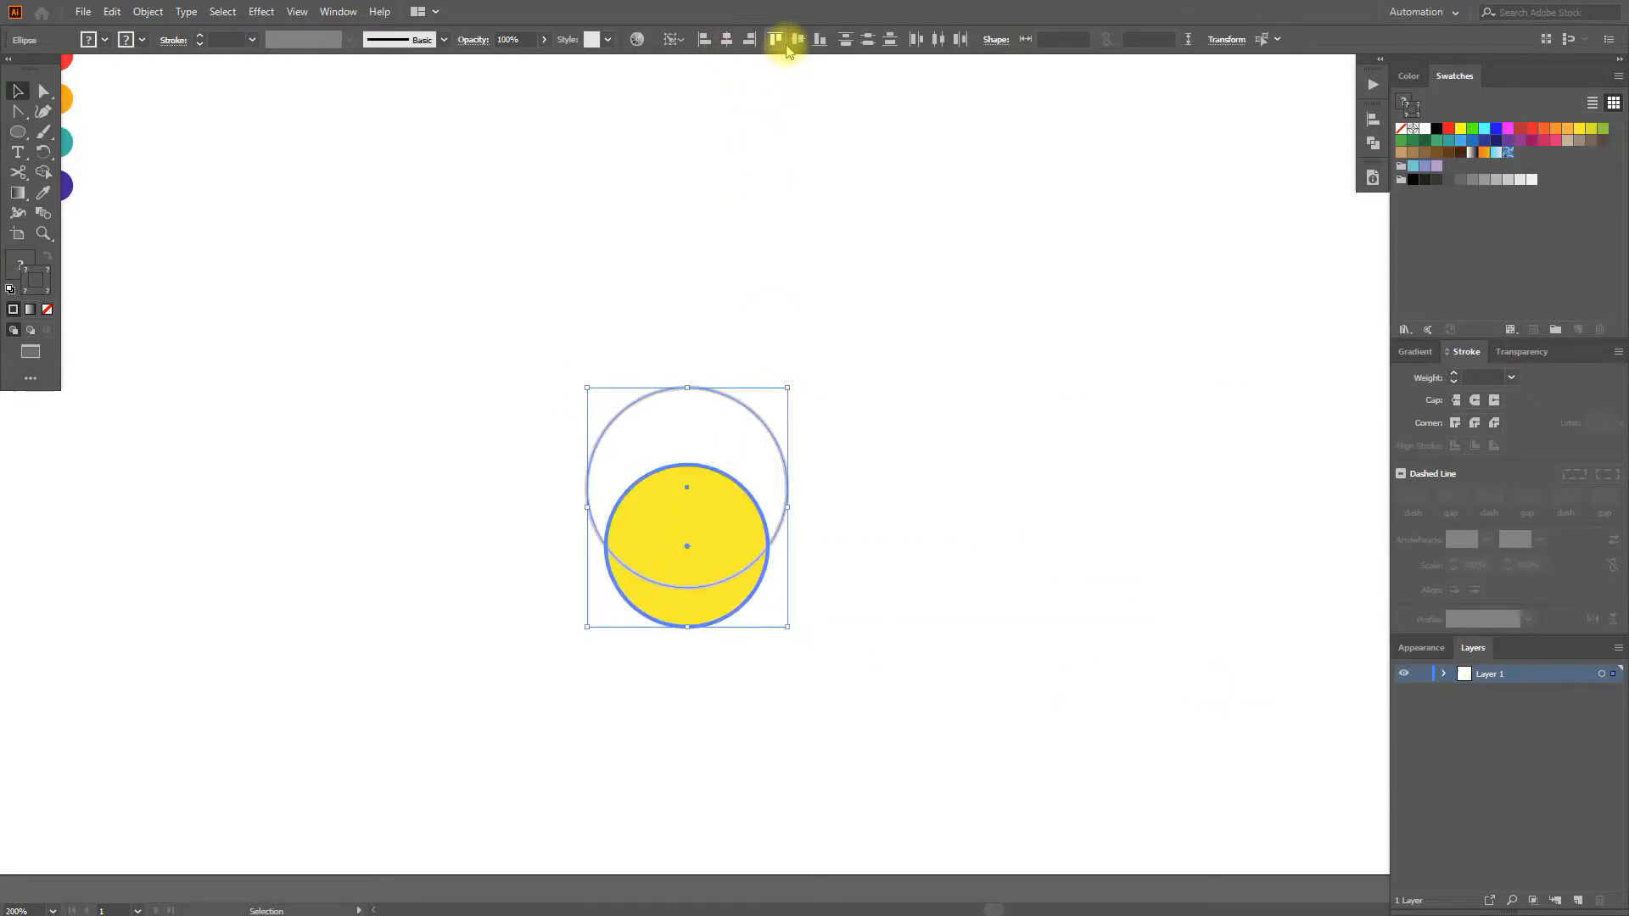
left_click(797, 39)
left_click(681, 592)
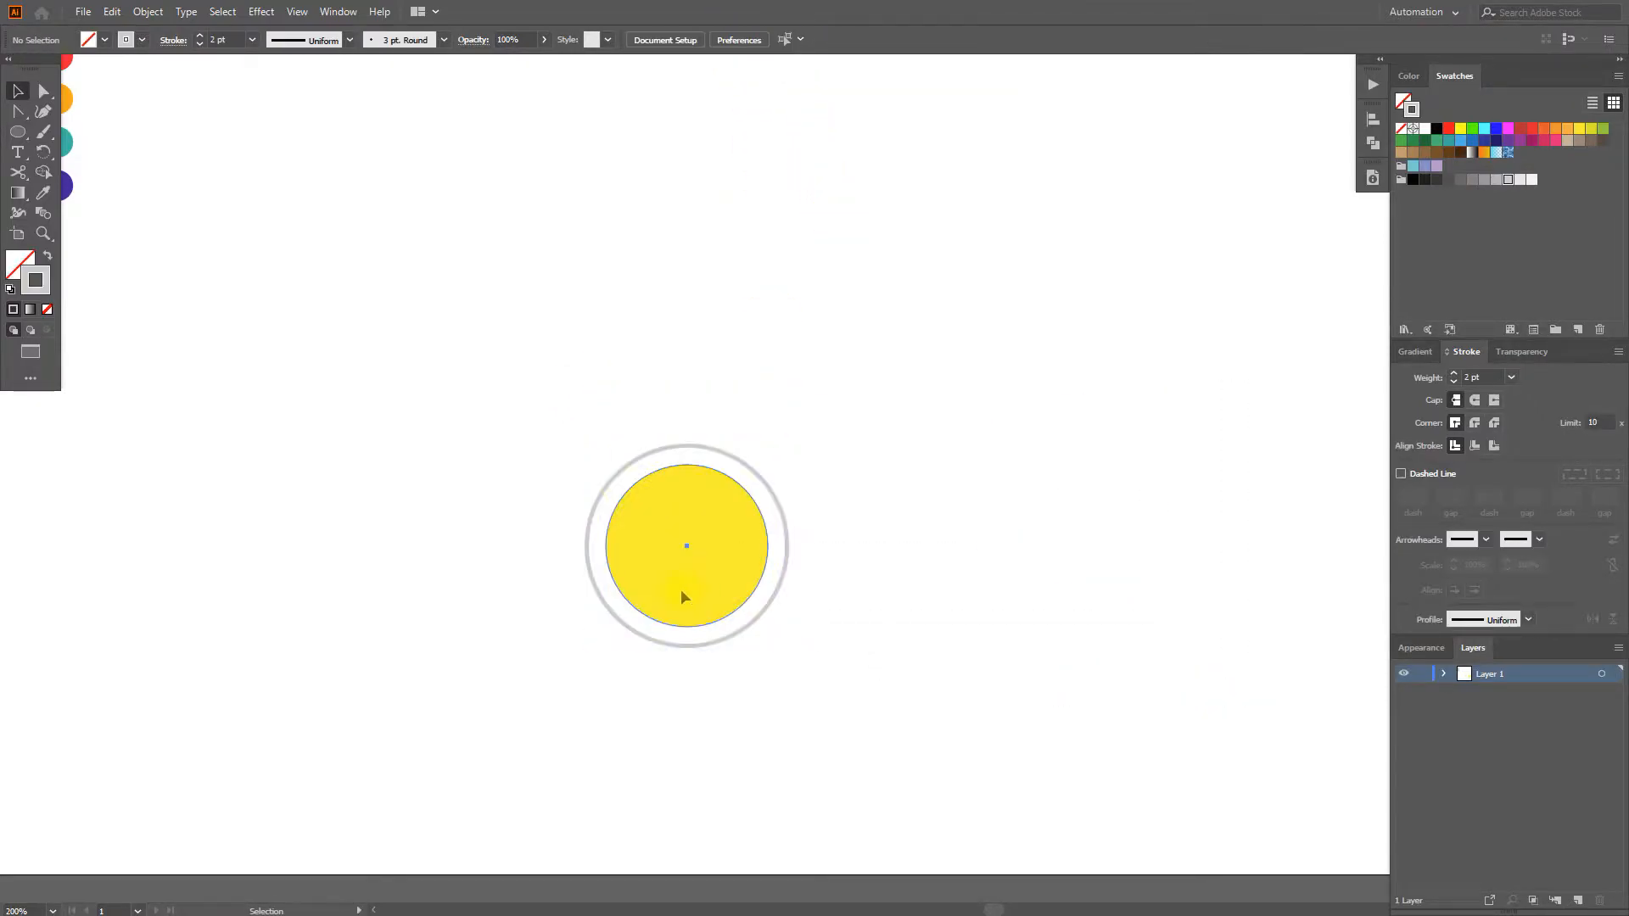
left_click(829, 626)
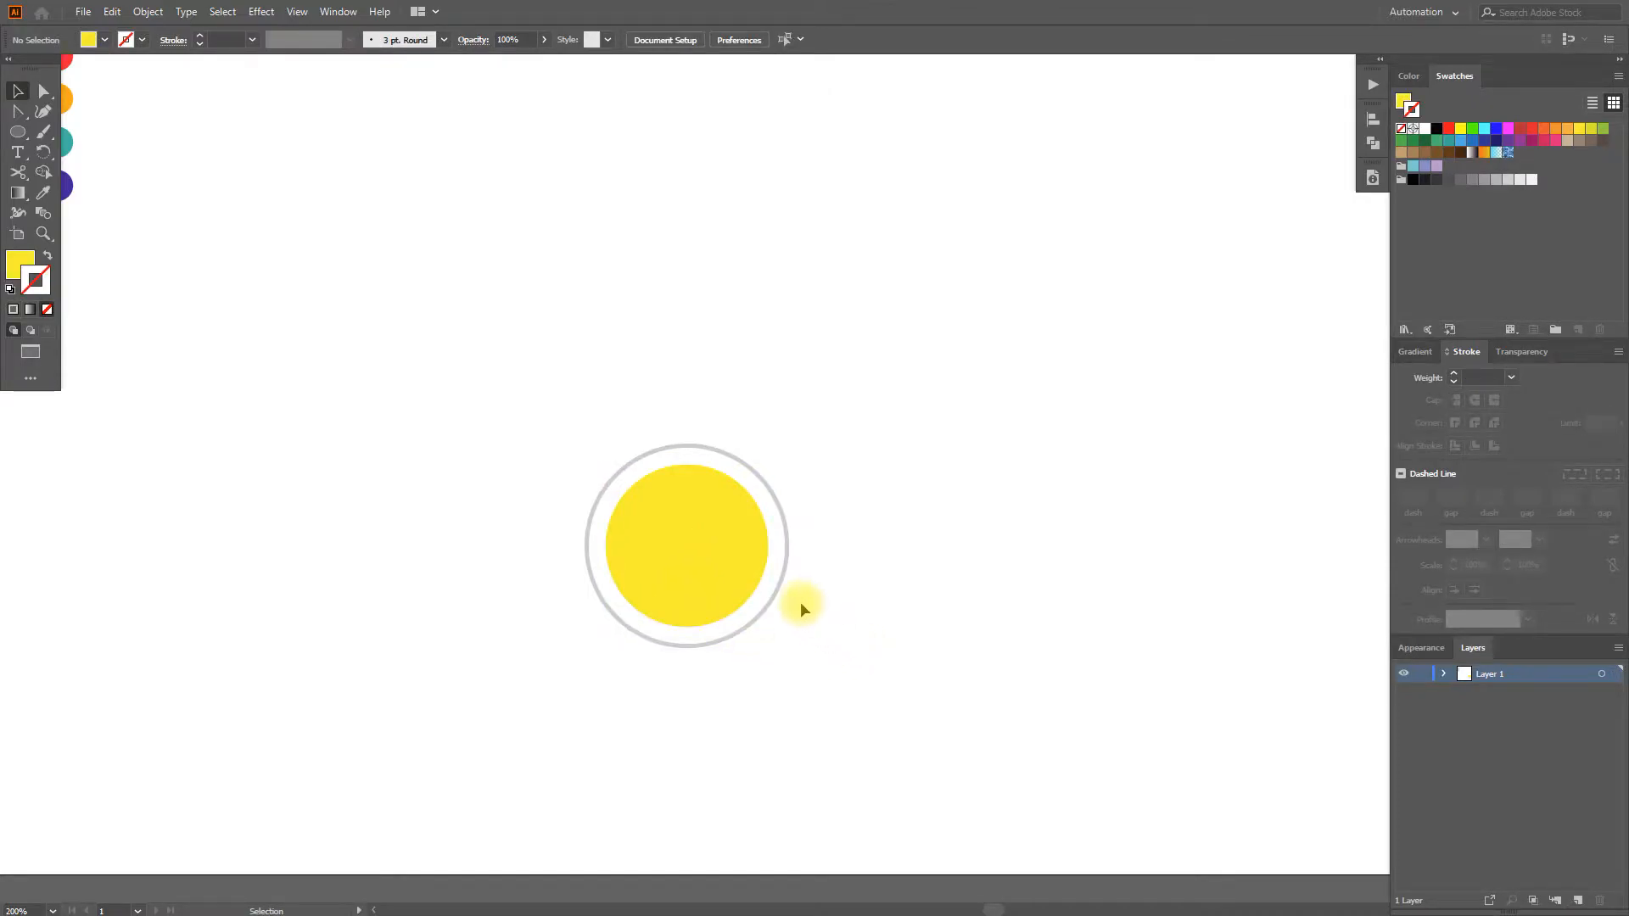
Draw a 45-degree diagonal line about 104 px wide and high through the circles' centre, rising to the right, with a black stroke.
scroll(801, 602, "up", 1)
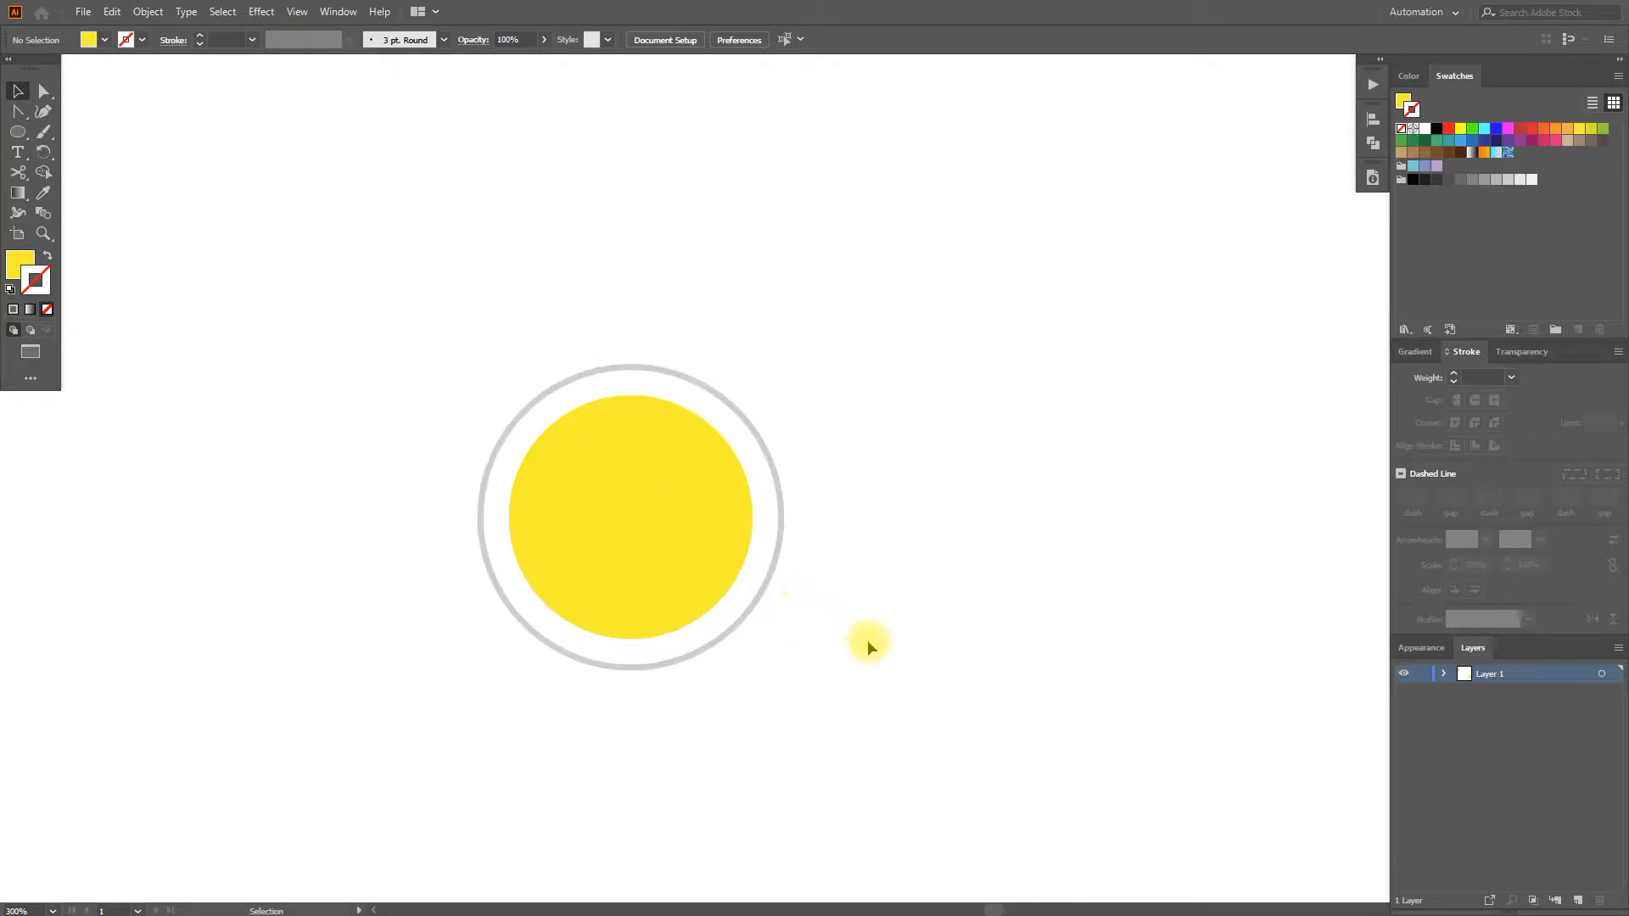
left_click(24, 135)
left_click(74, 206)
left_click_drag(631, 515, 786, 366)
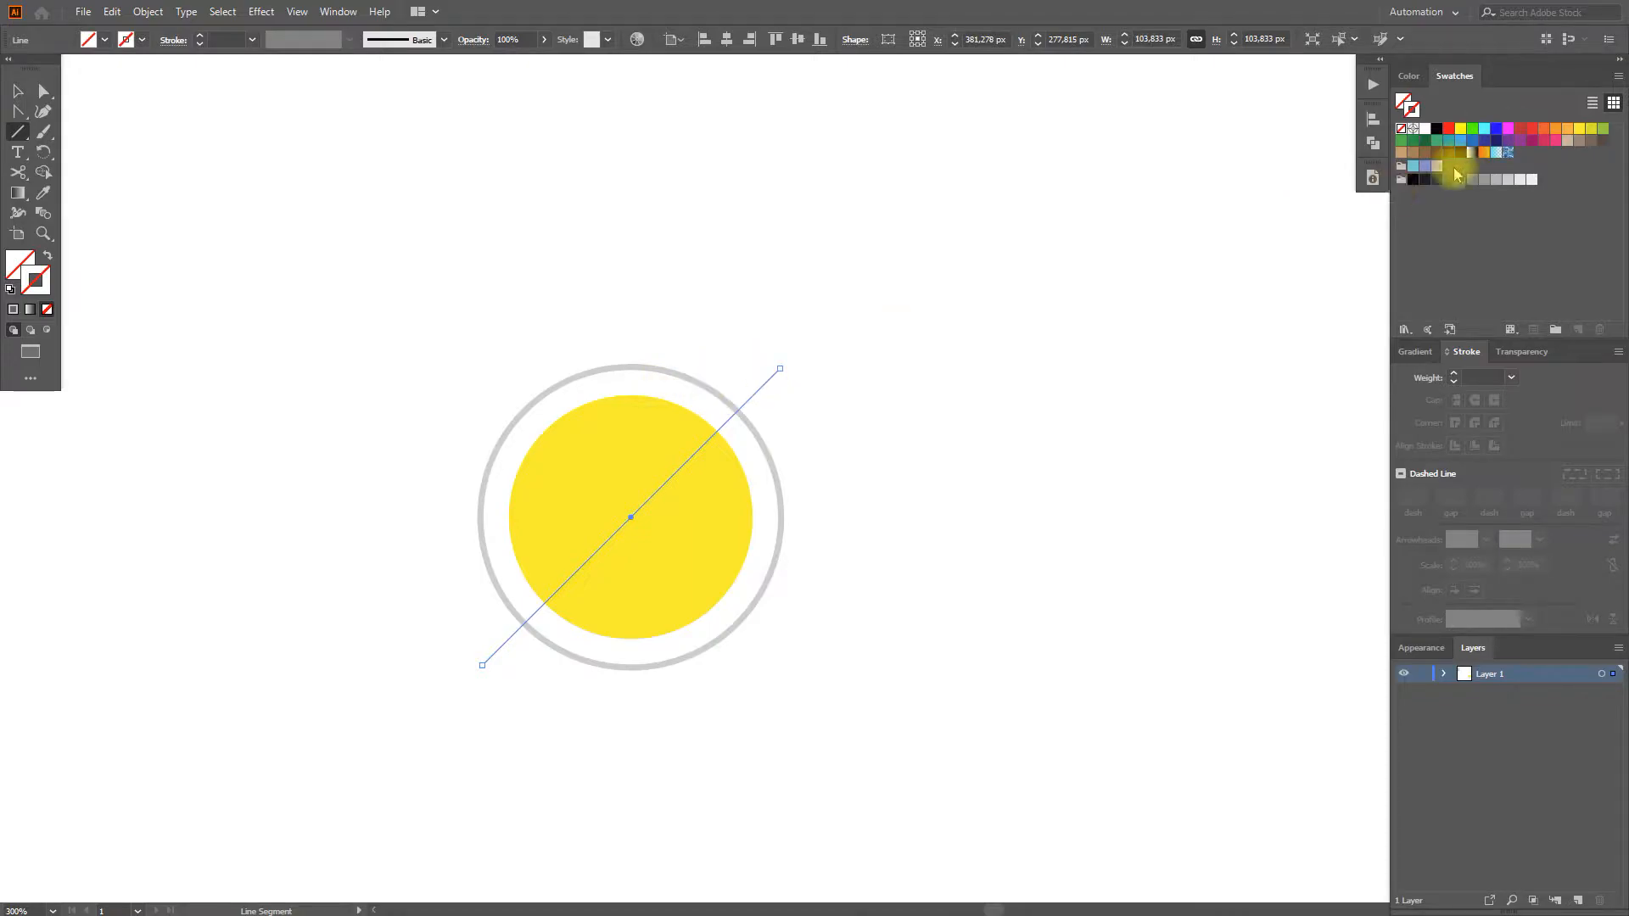
left_click(1437, 130)
left_click(17, 92)
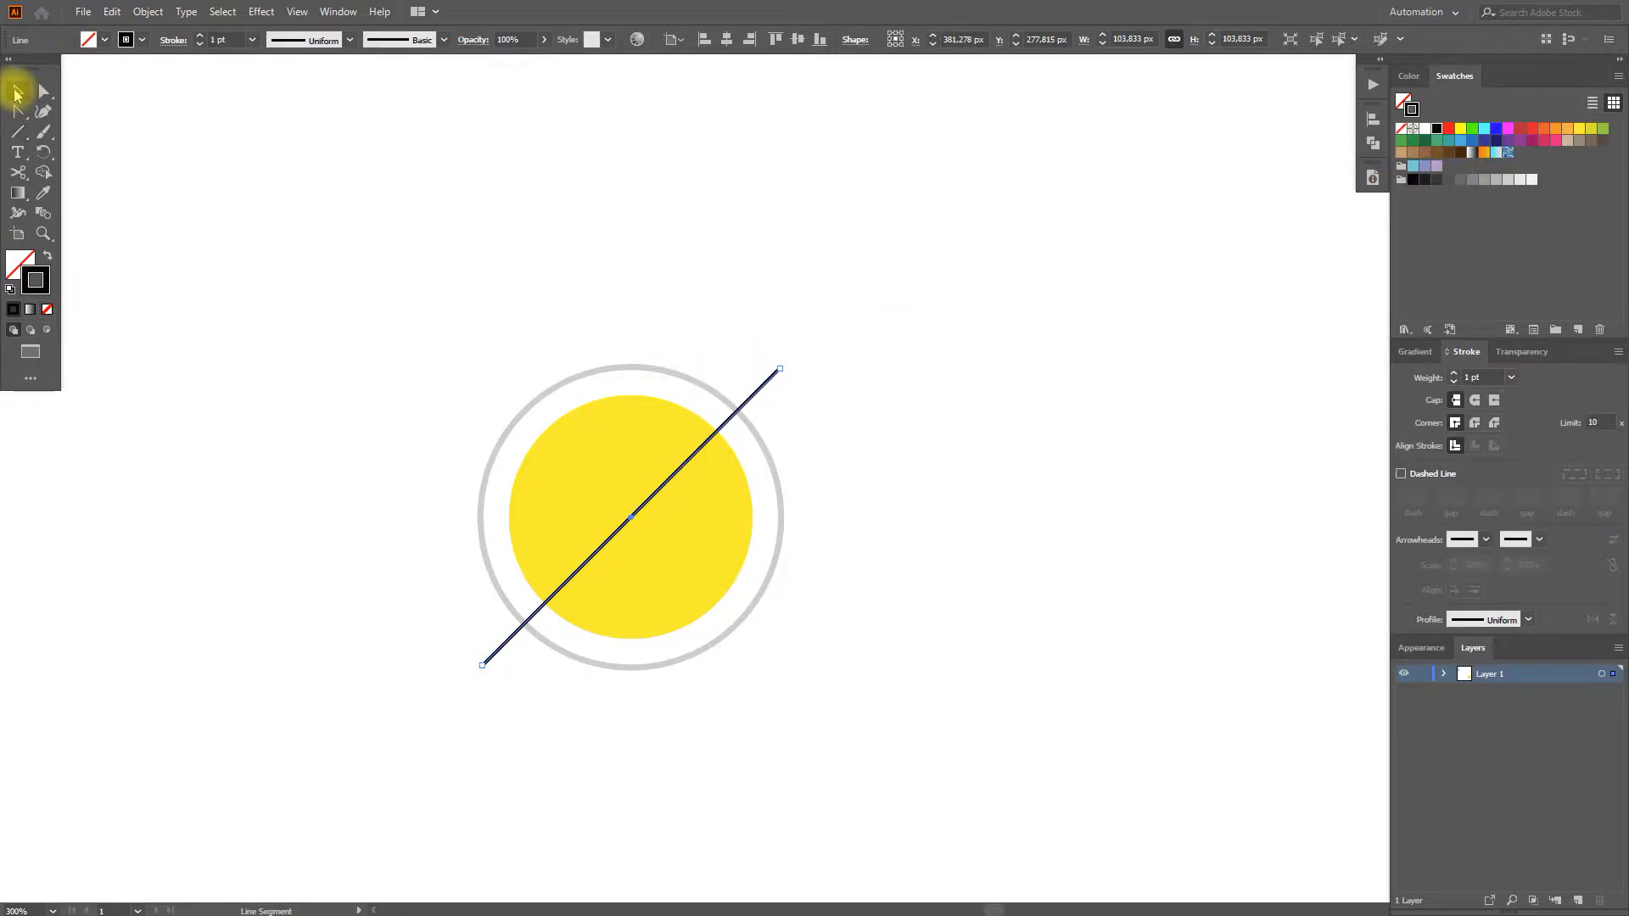
left_click(860, 644)
Cut the grey ring with Scissors at its rightmost anchor point and at its upper-right crossing with the diagonal line.
left_click(773, 582)
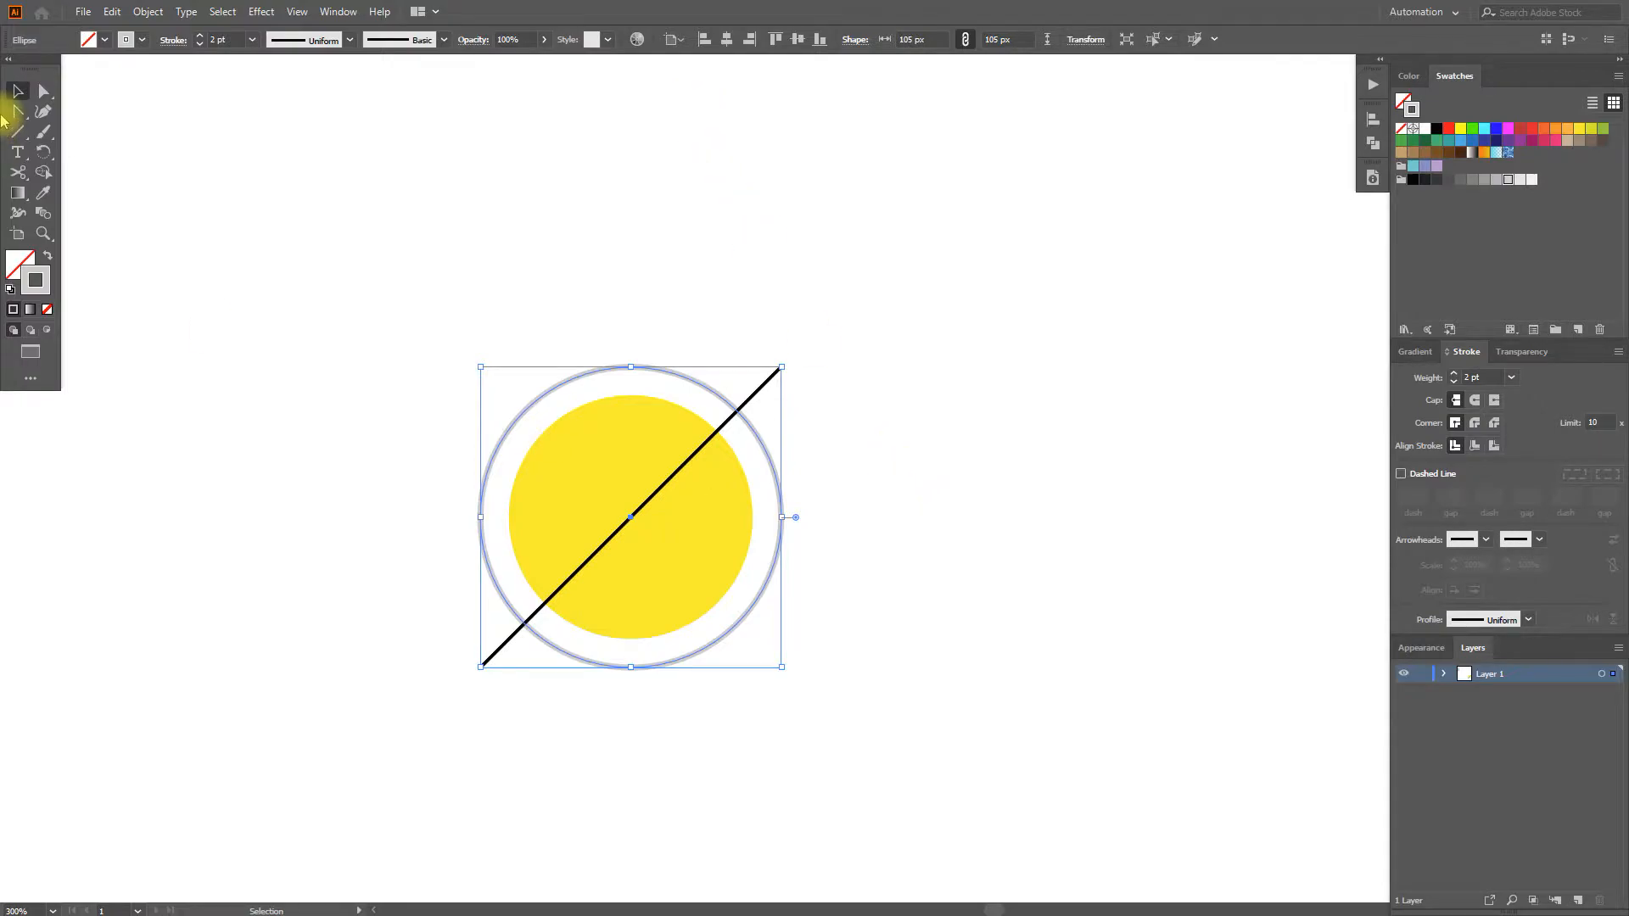
left_click(19, 172)
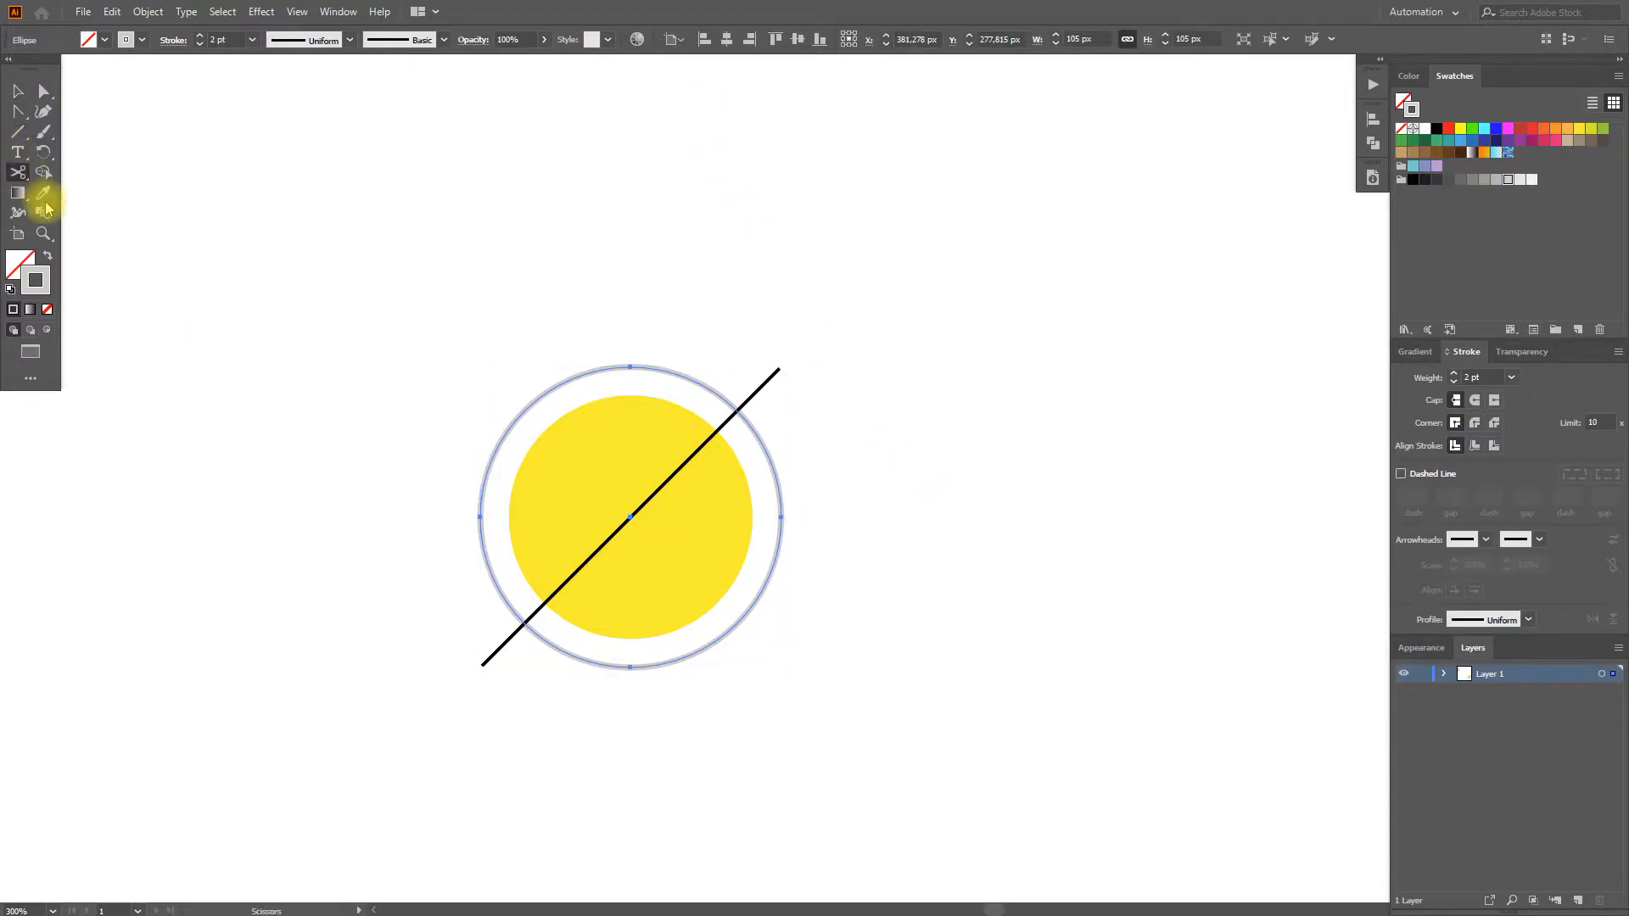
left_click(781, 516)
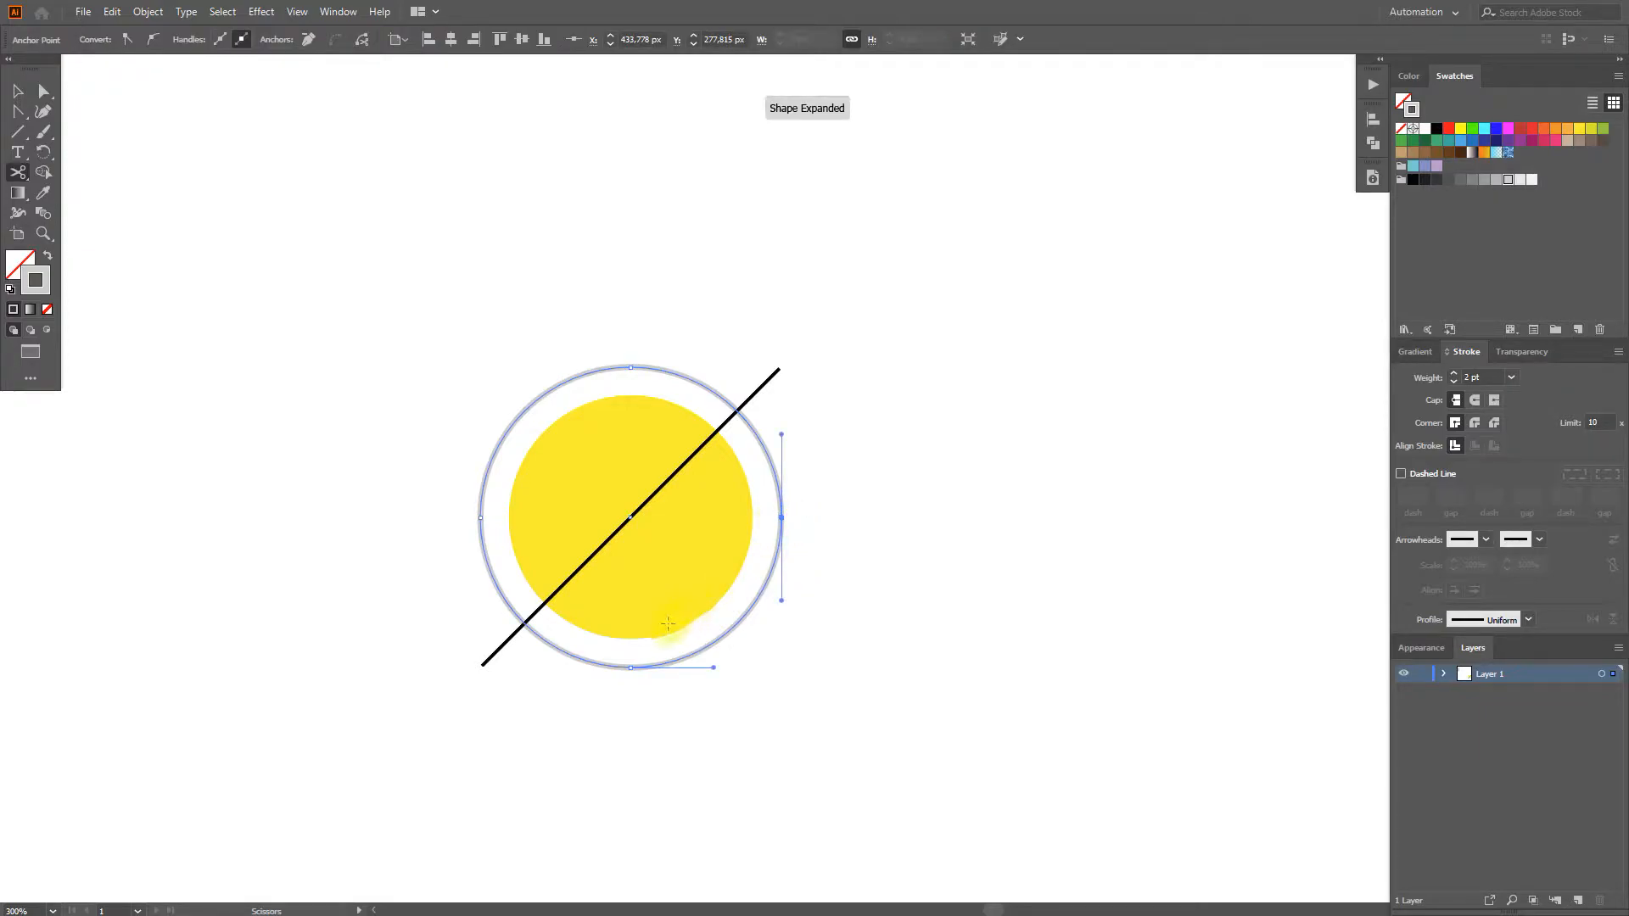
scroll(746, 418, "up", 8, "alt")
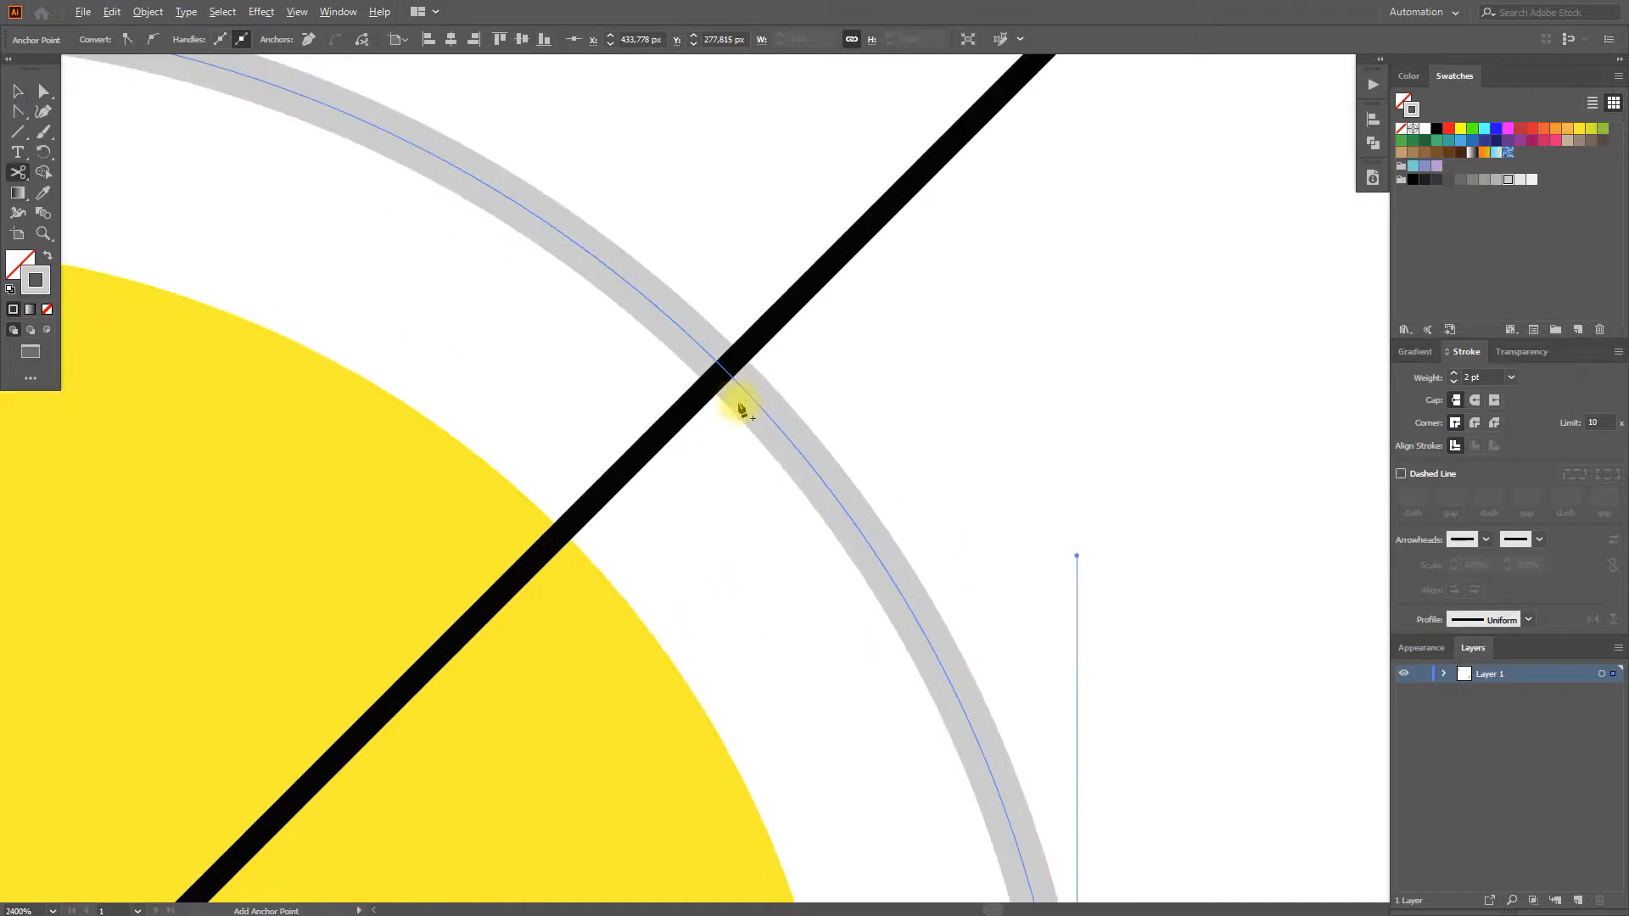
left_click(724, 369)
Try to cut the grey ring with Scissors where the diagonal line crosses it at the lower left.
scroll(764, 476, "down", 3, "alt")
left_click_drag(757, 647, 1065, 112)
scroll(463, 482, "up", 1, "alt")
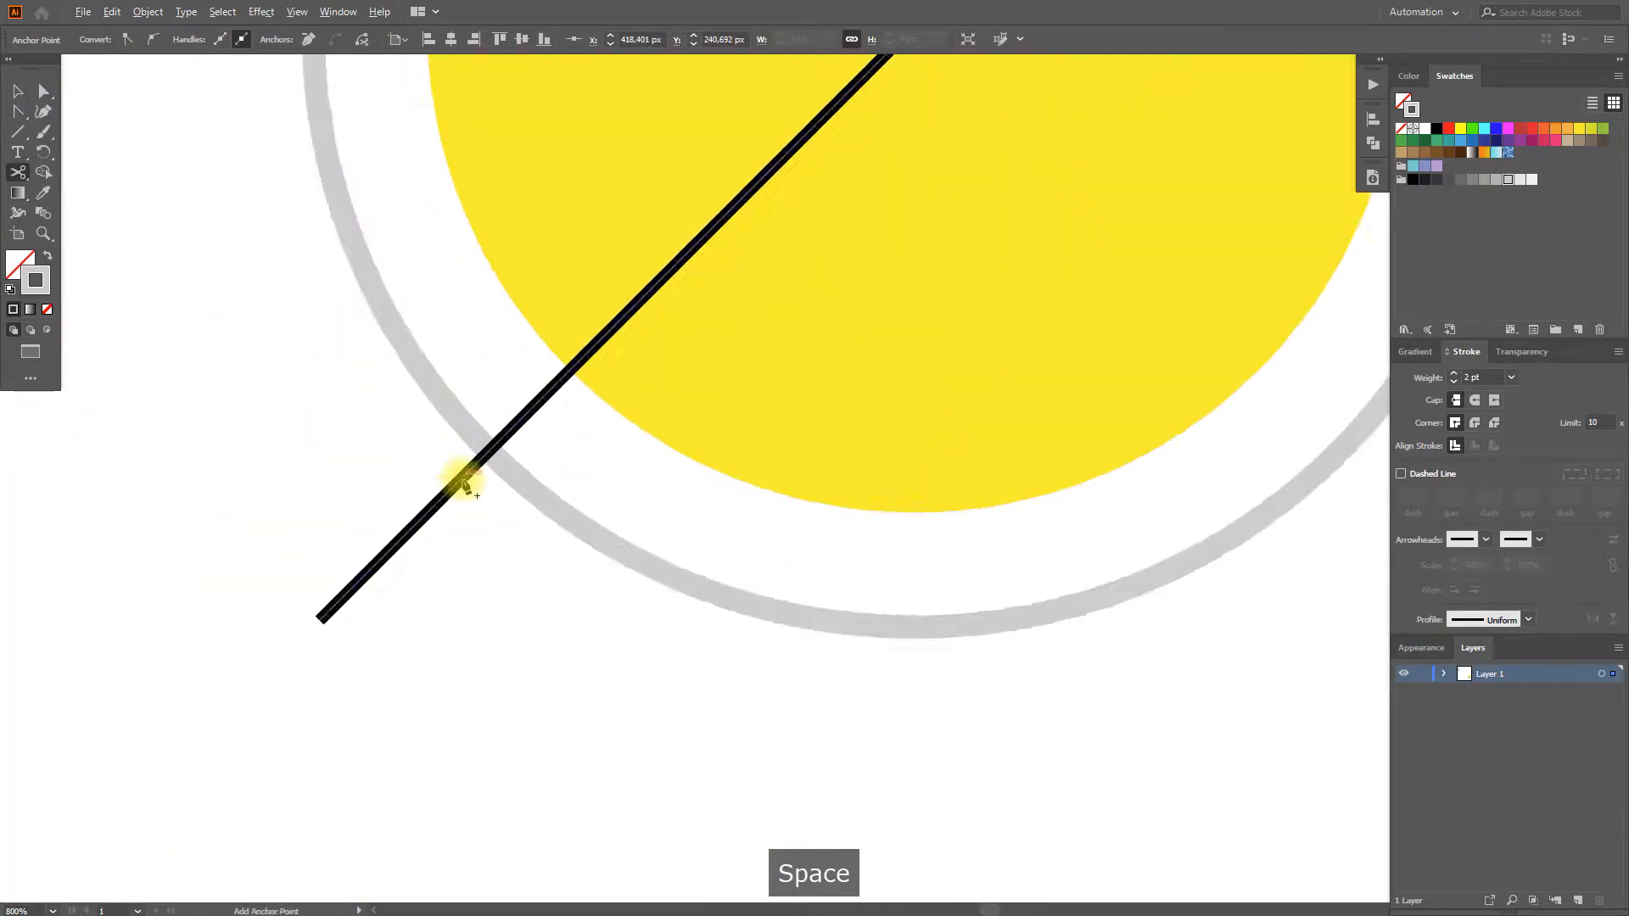
scroll(463, 482, "up", 3, "alt")
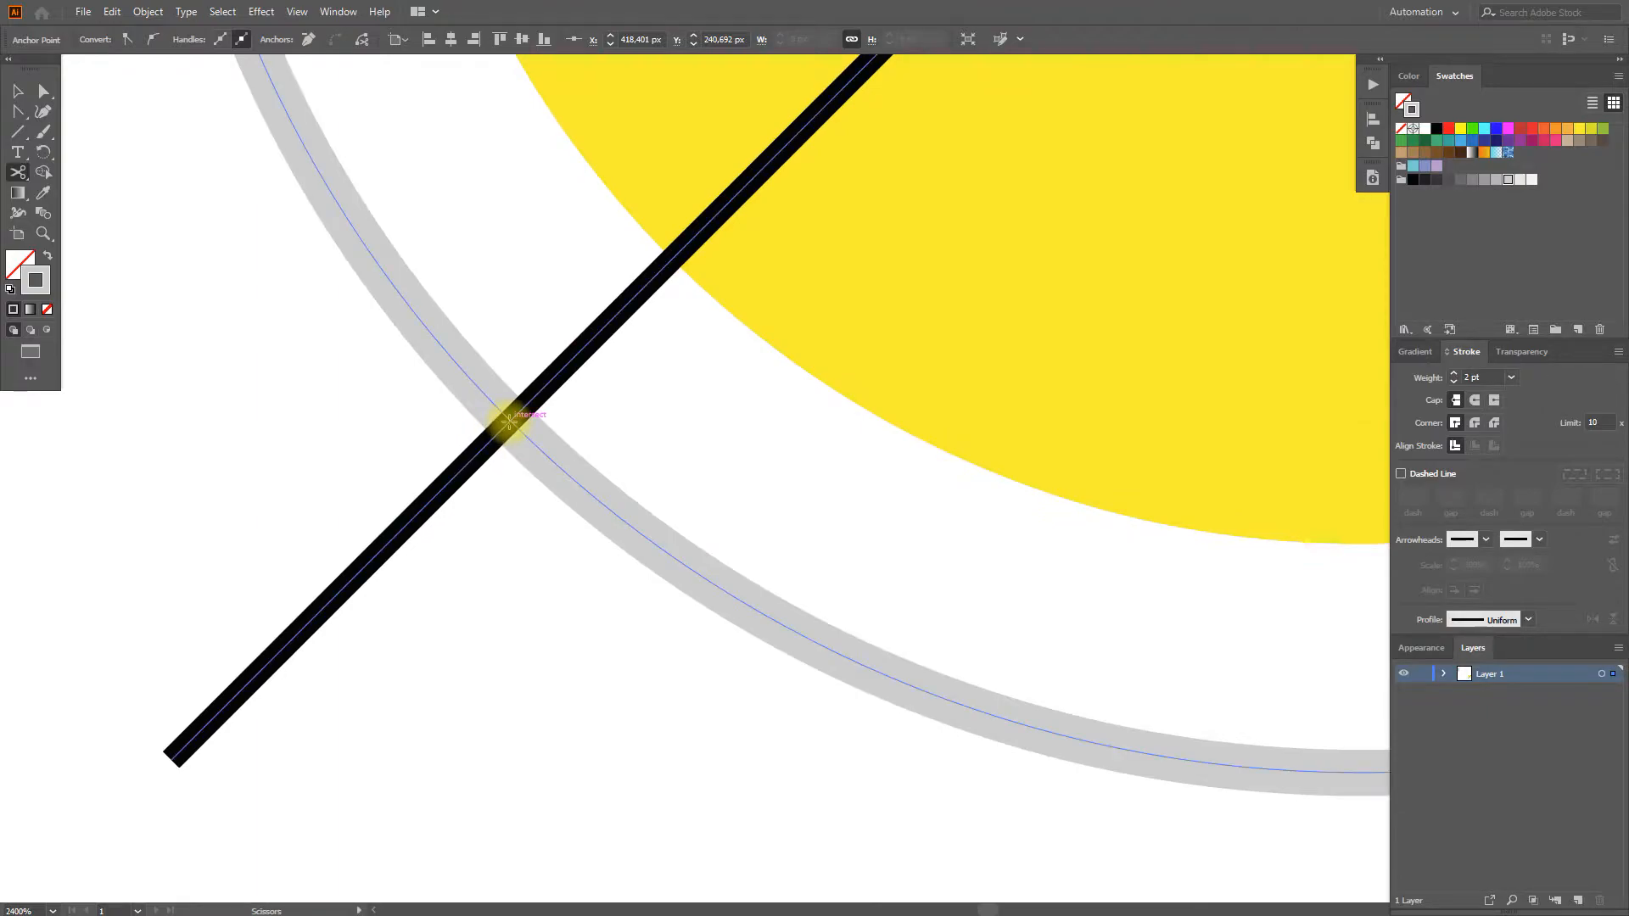
left_click(509, 422)
scroll(509, 422, "down", 5, "alt")
Delete the short grey arc between the diagonal line's upper-right crossing and the ring's rightmost point.
left_click(18, 91)
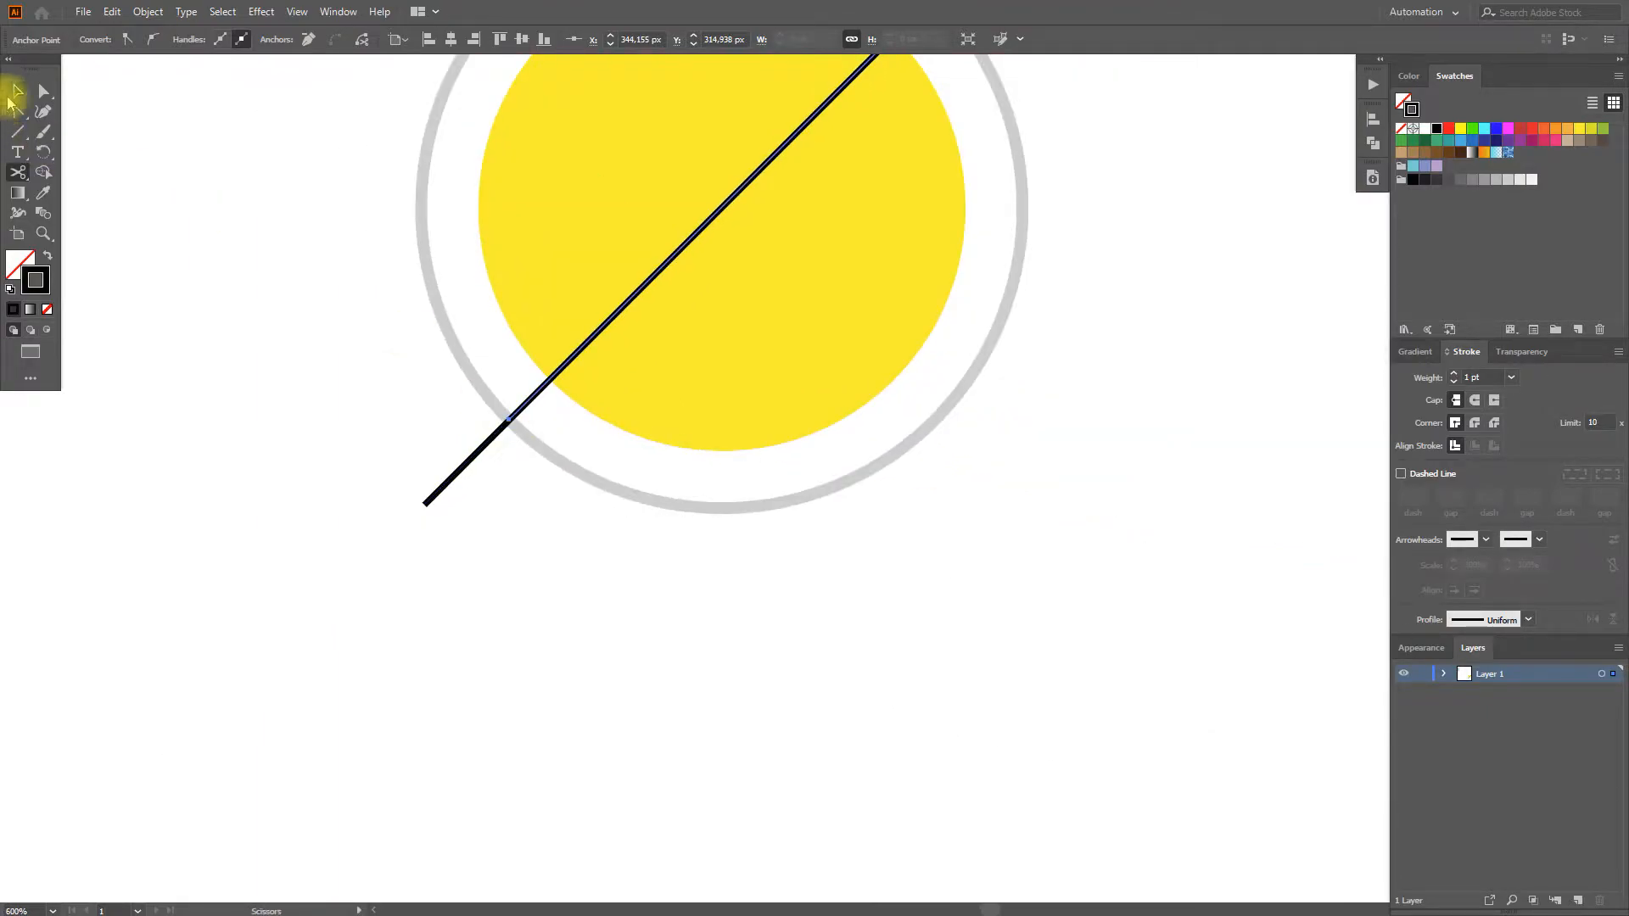
left_click(201, 217)
scroll(248, 303, "down", 2, "alt")
left_click_drag(353, 331, 410, 575)
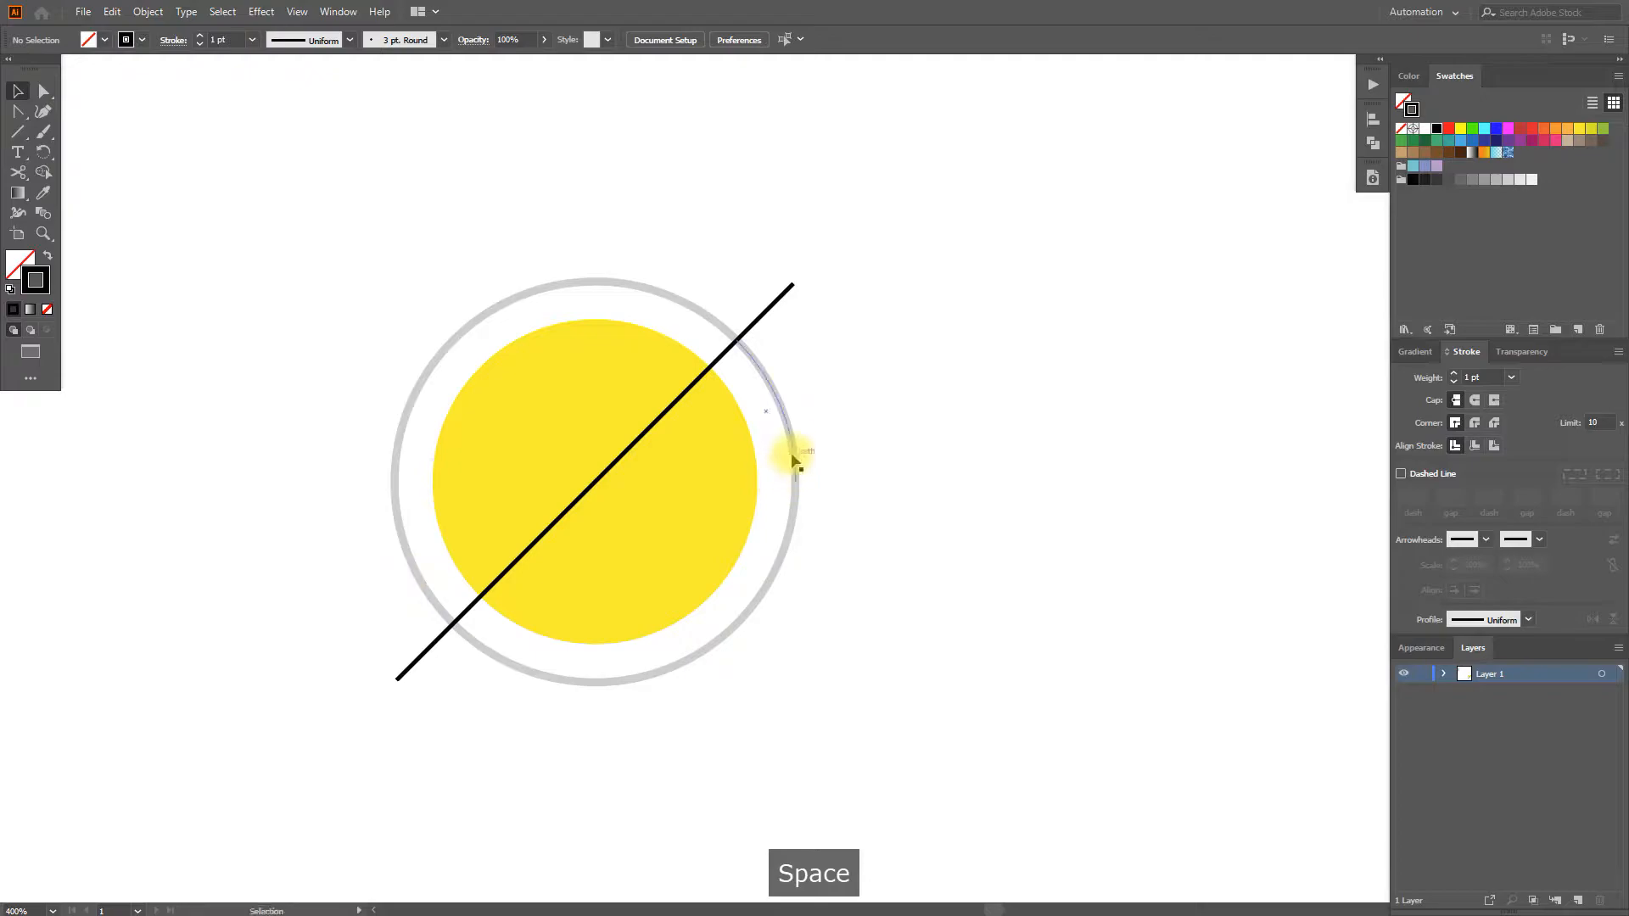
left_click_drag(795, 449, 919, 436)
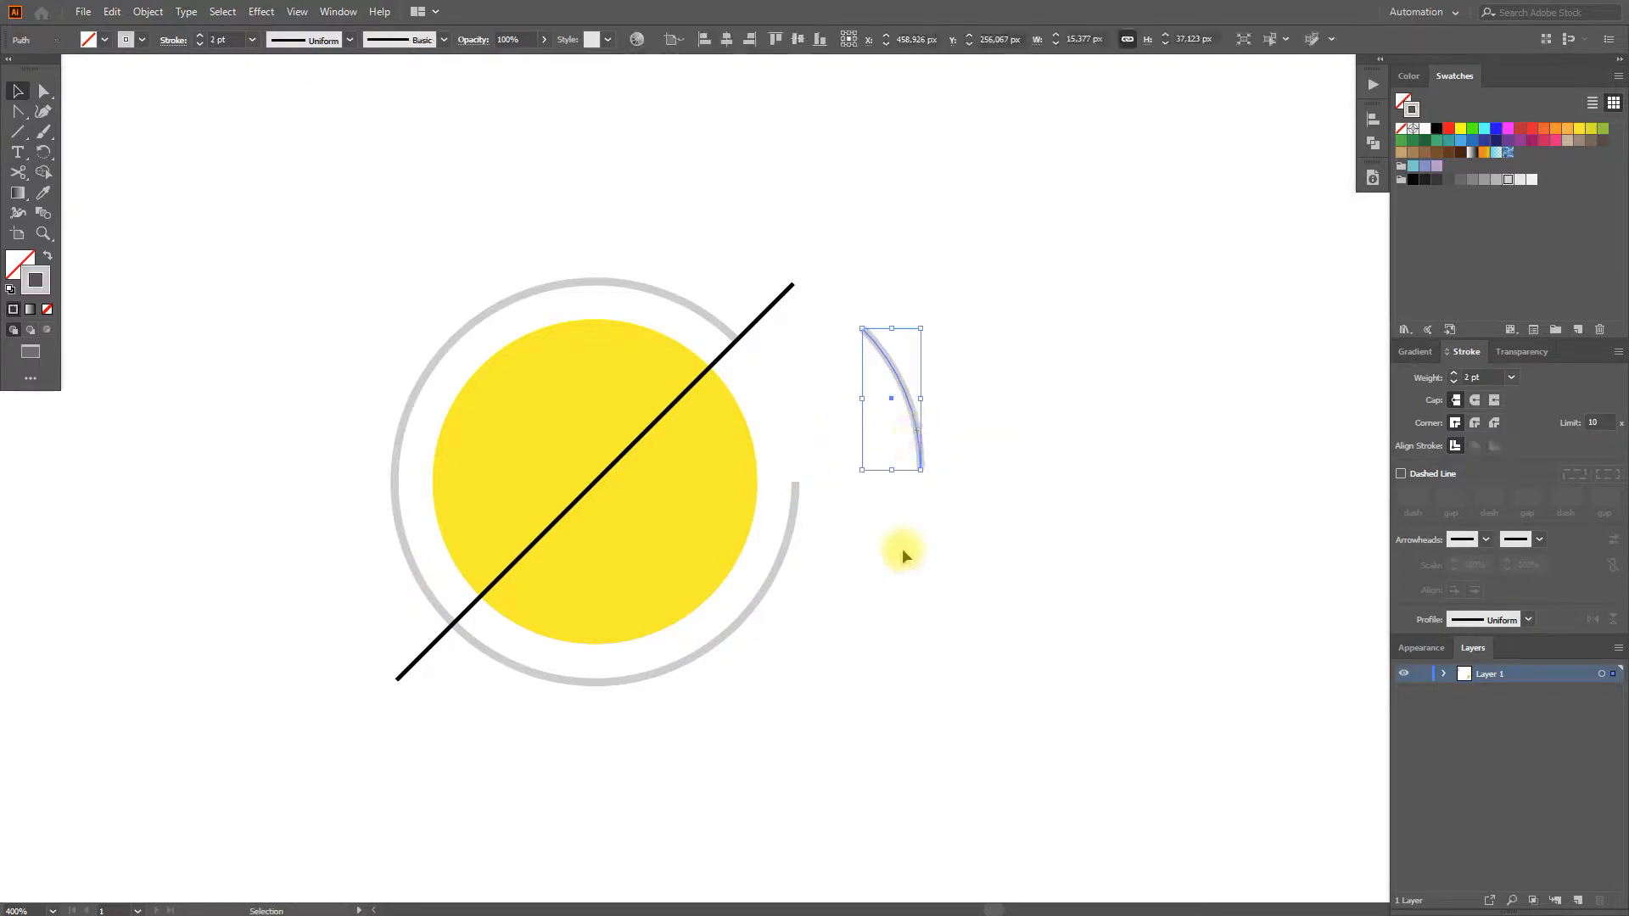
key("Delete")
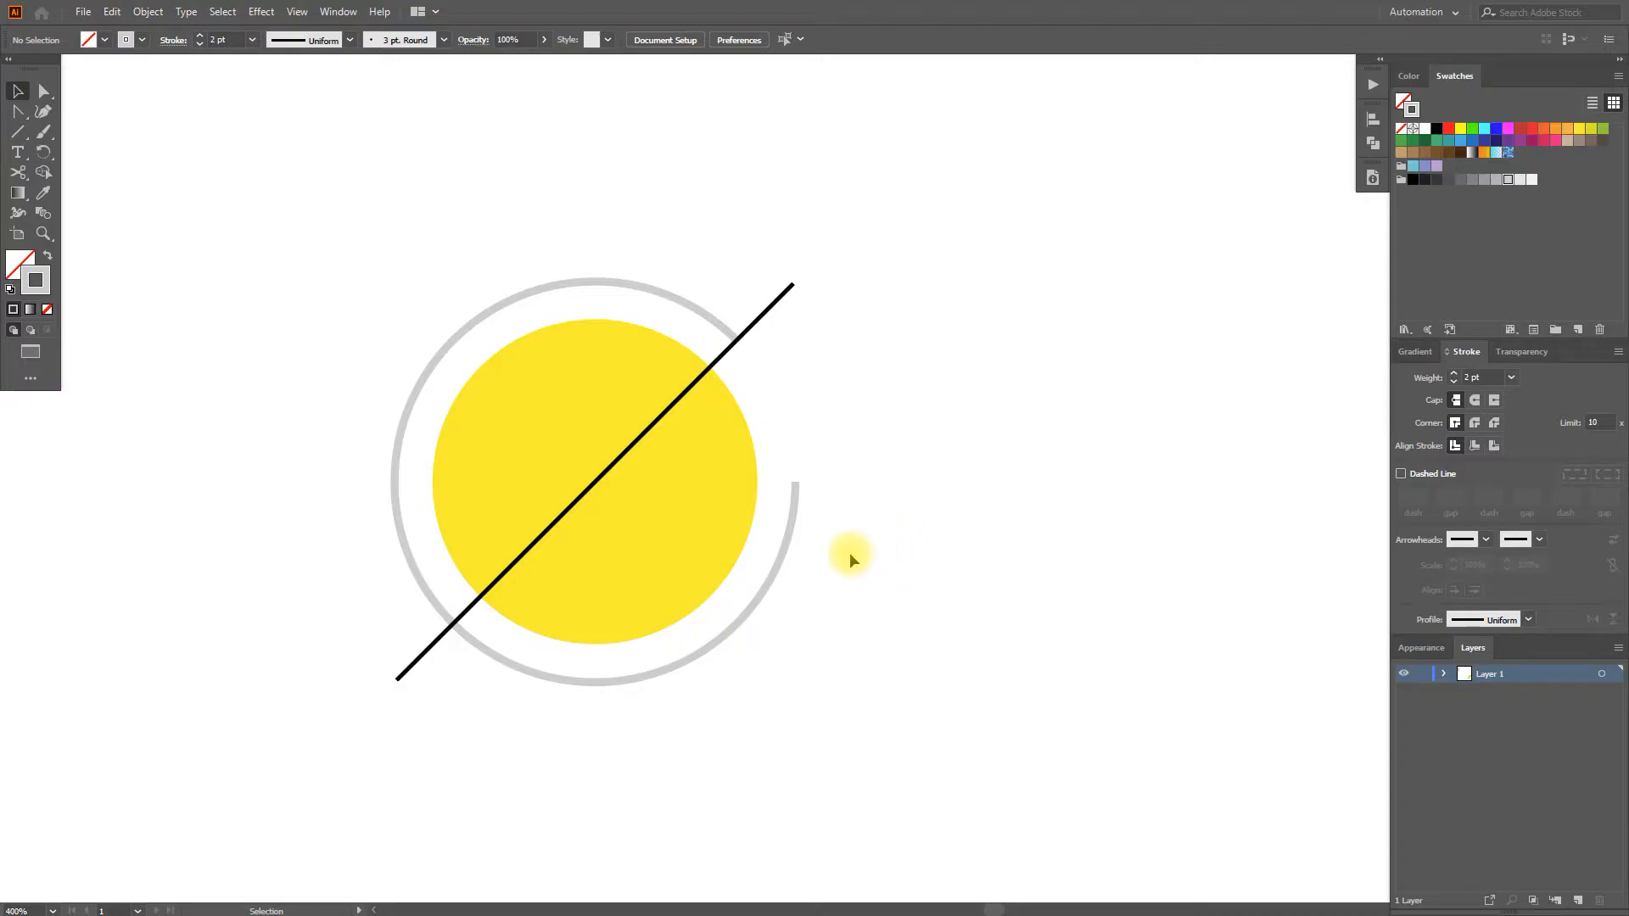
Select the remaining grey ring and cut it with Scissors at its lower-left crossing with the diagonal line.
key("a")
left_click(785, 550)
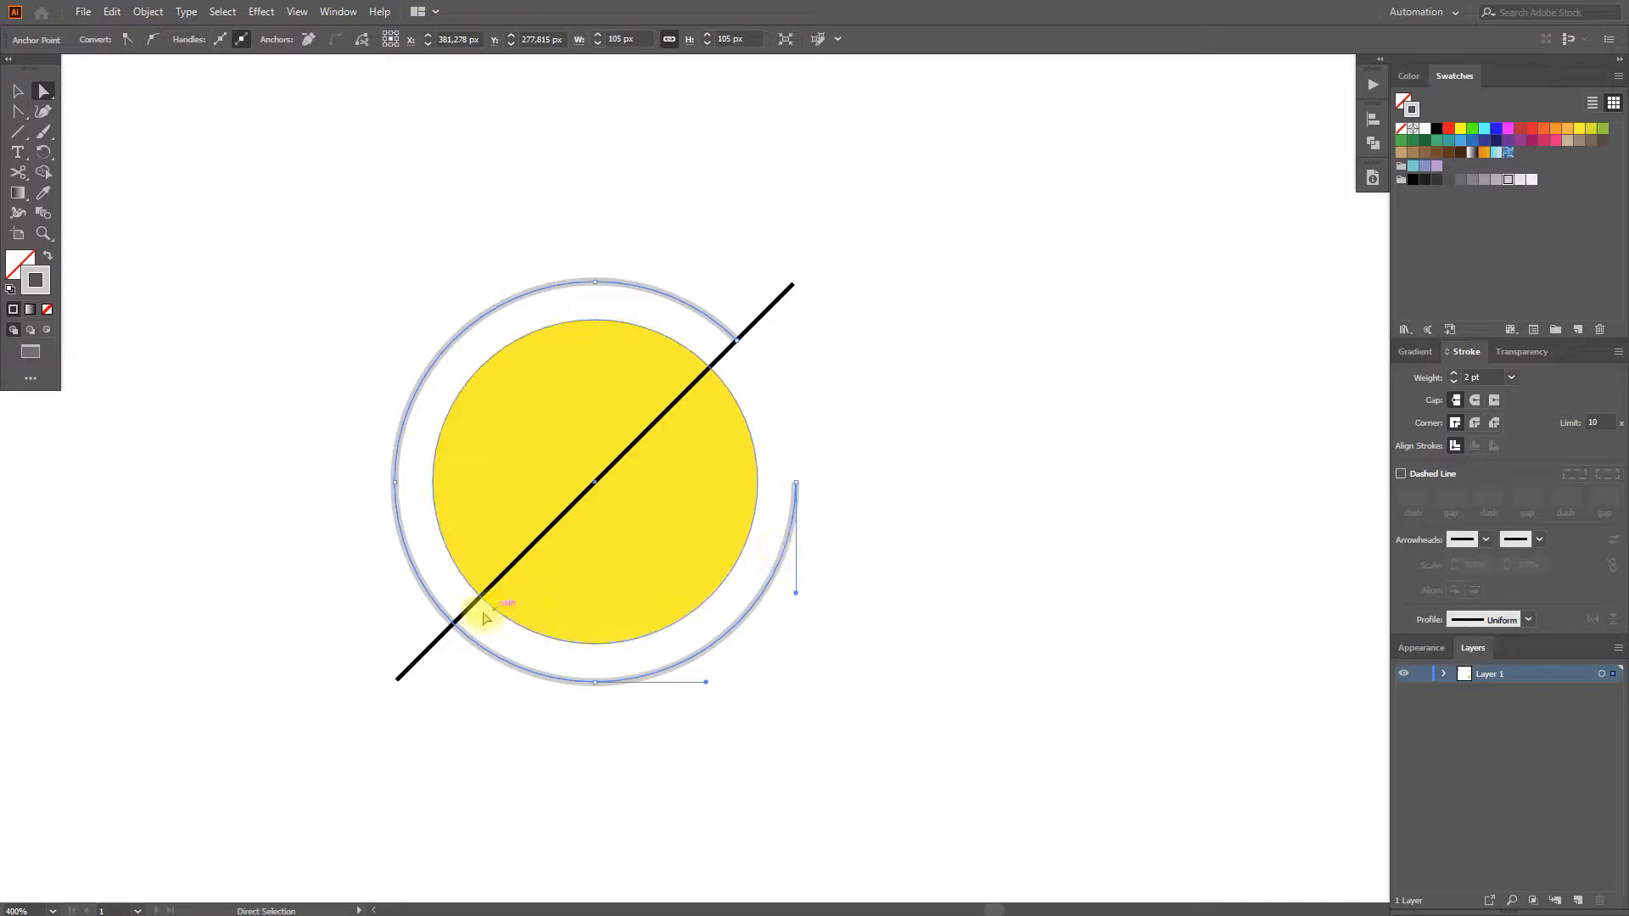
key("v")
left_click(458, 629)
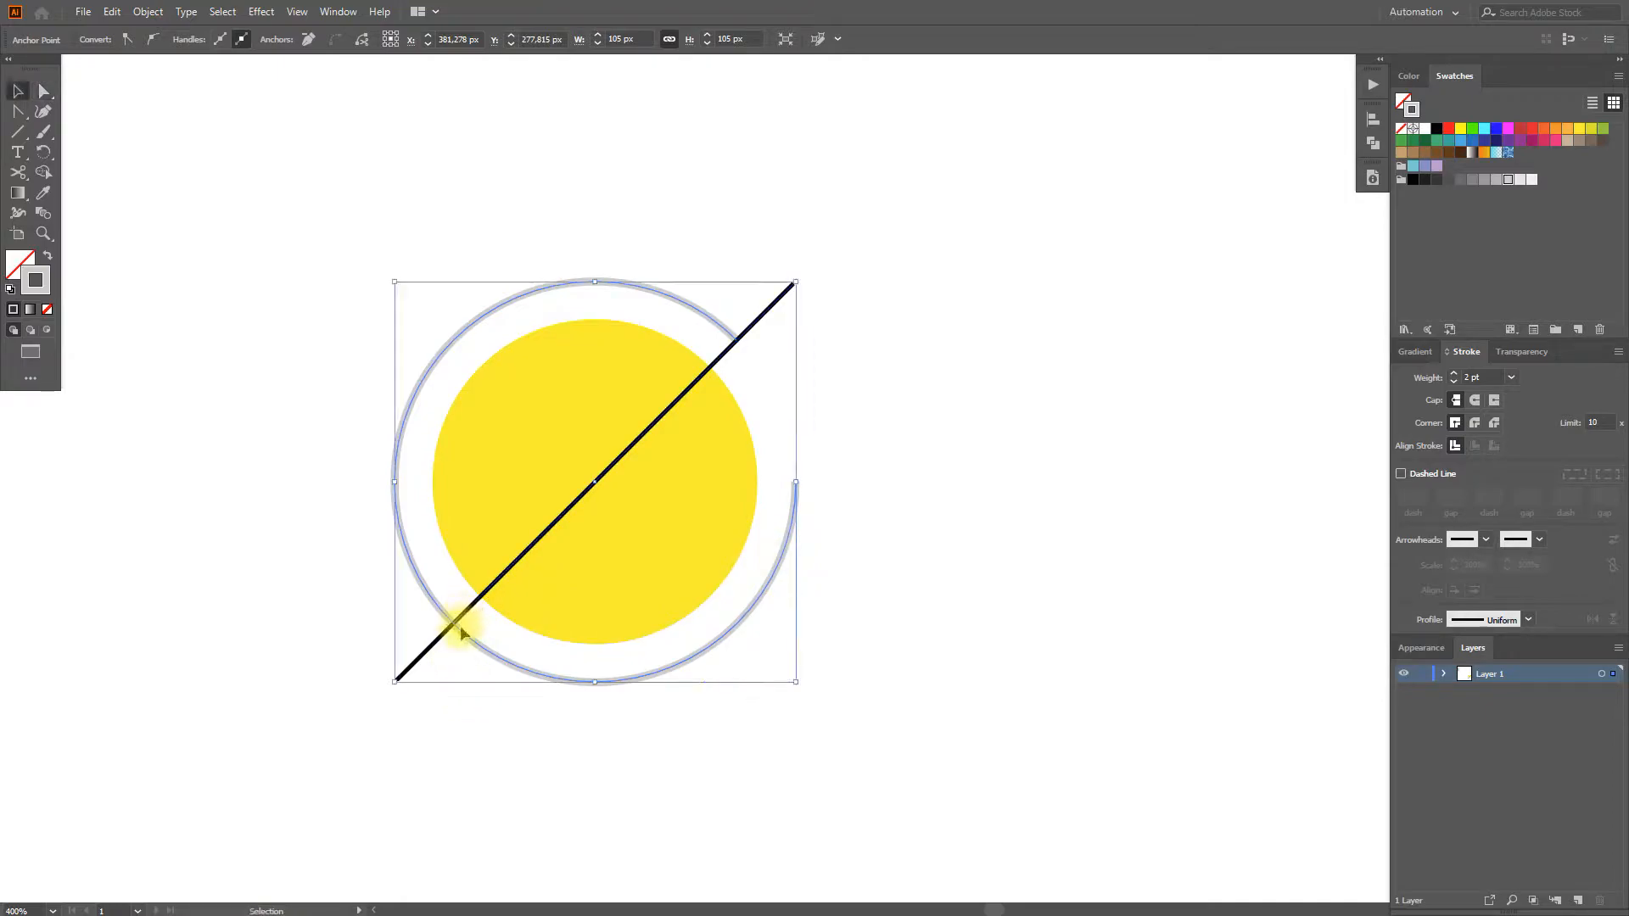
scroll(463, 635, "up", 4)
key("c")
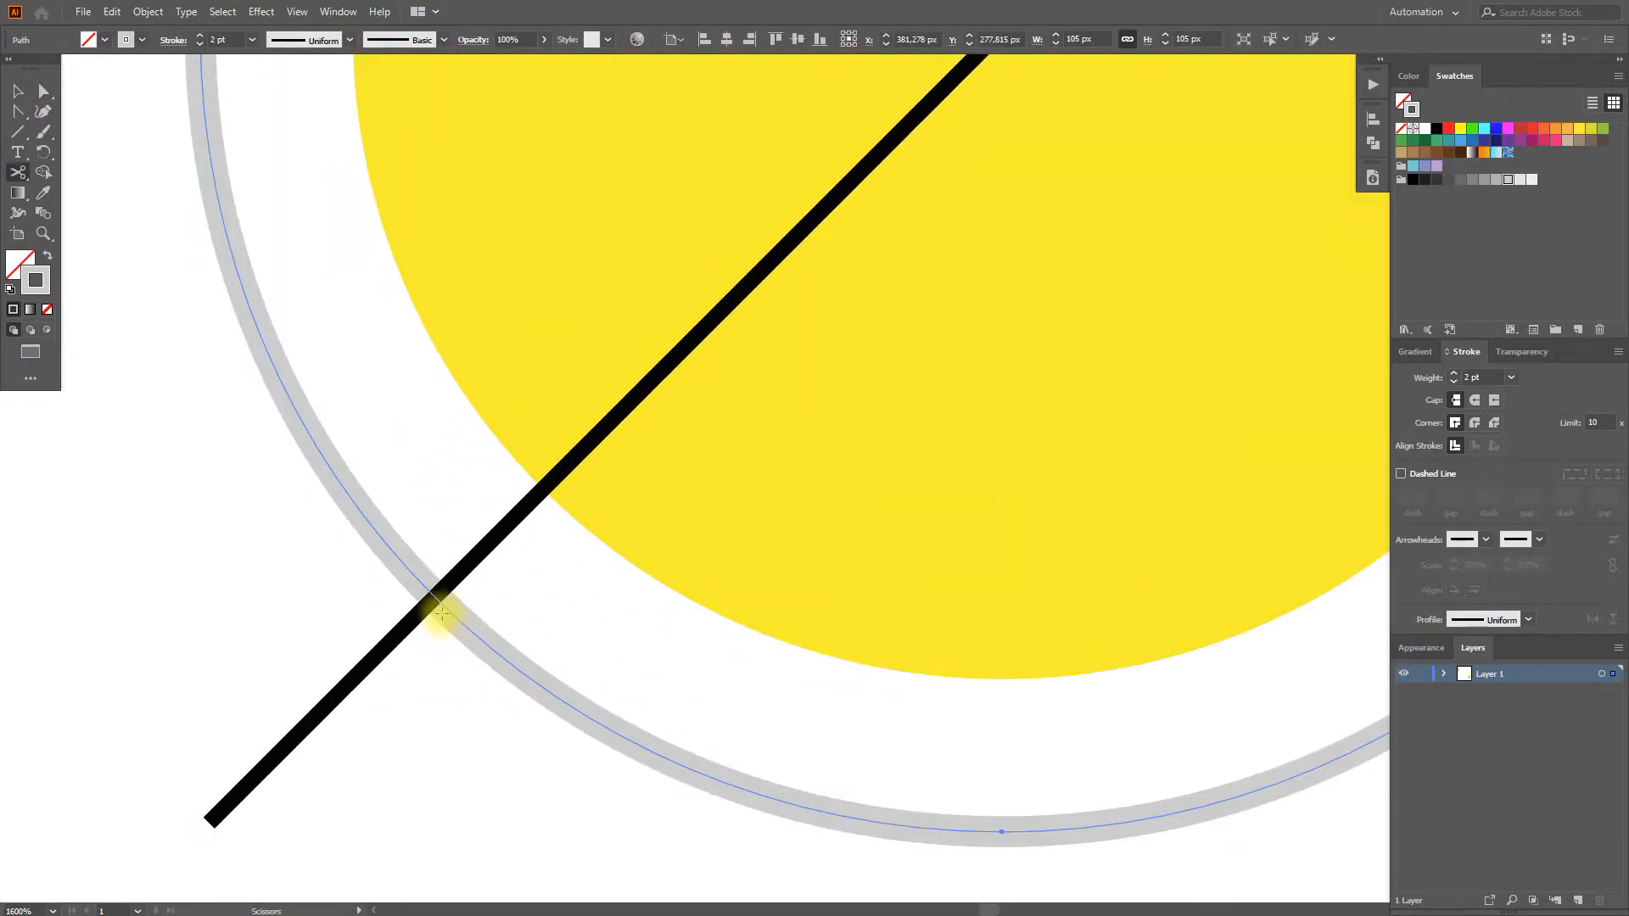
left_click(434, 596)
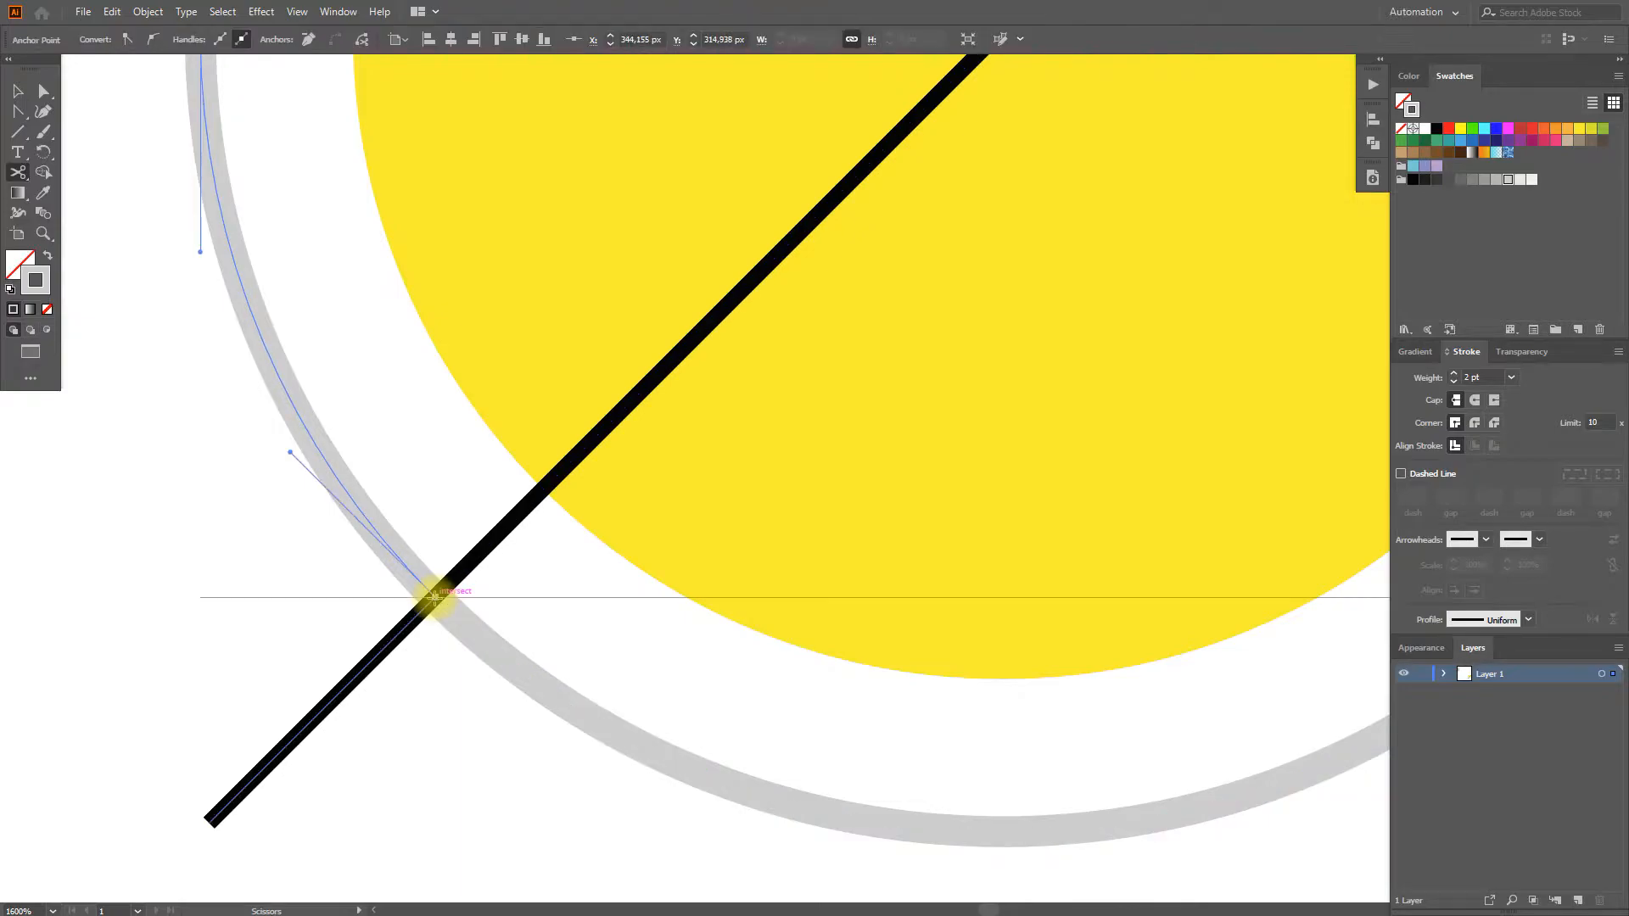
Set the stroke of the ring's lower-right arc to the same yellow as the inner circle.
scroll(434, 600, "down", 2)
scroll(434, 604, "down", 2)
key("v")
left_click(466, 625)
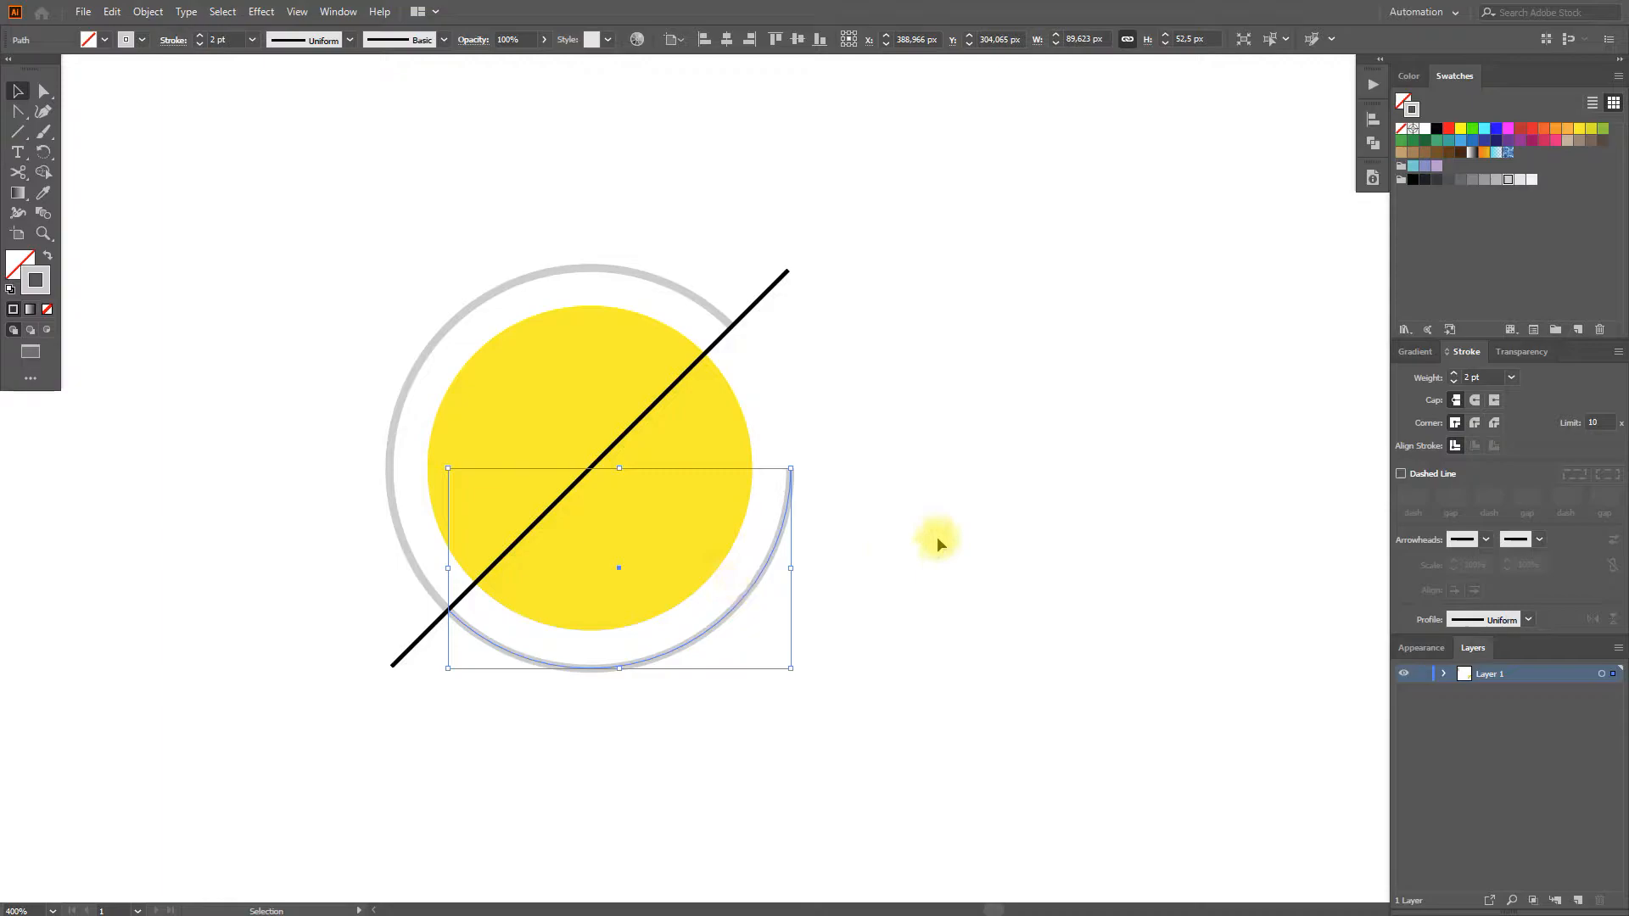
left_click(1579, 128)
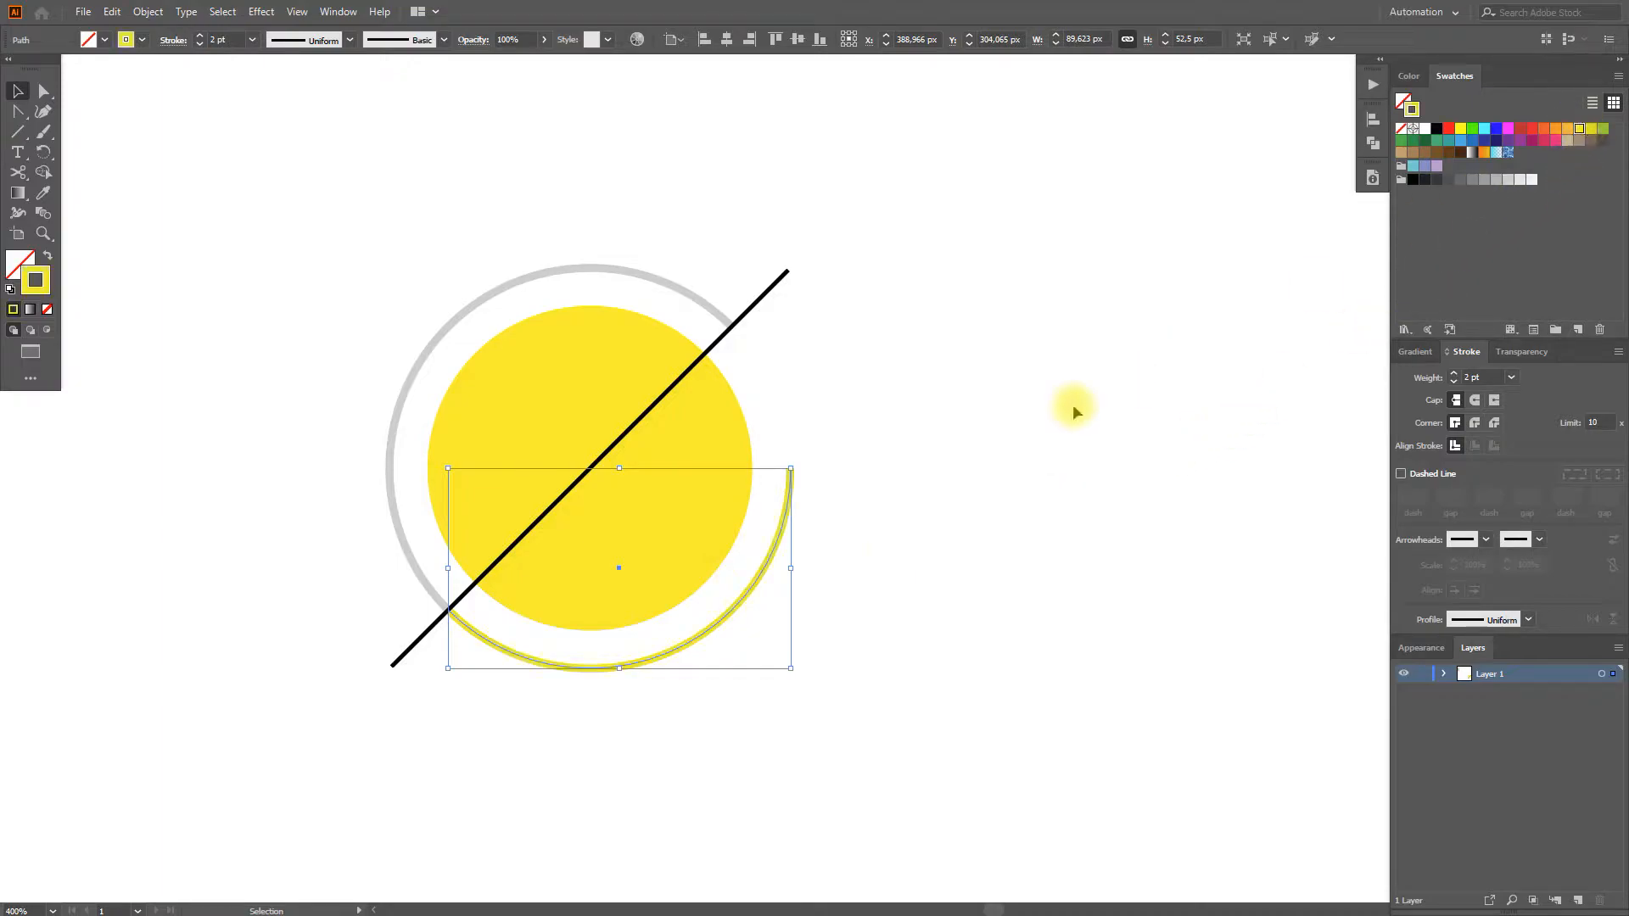
left_click(1013, 419)
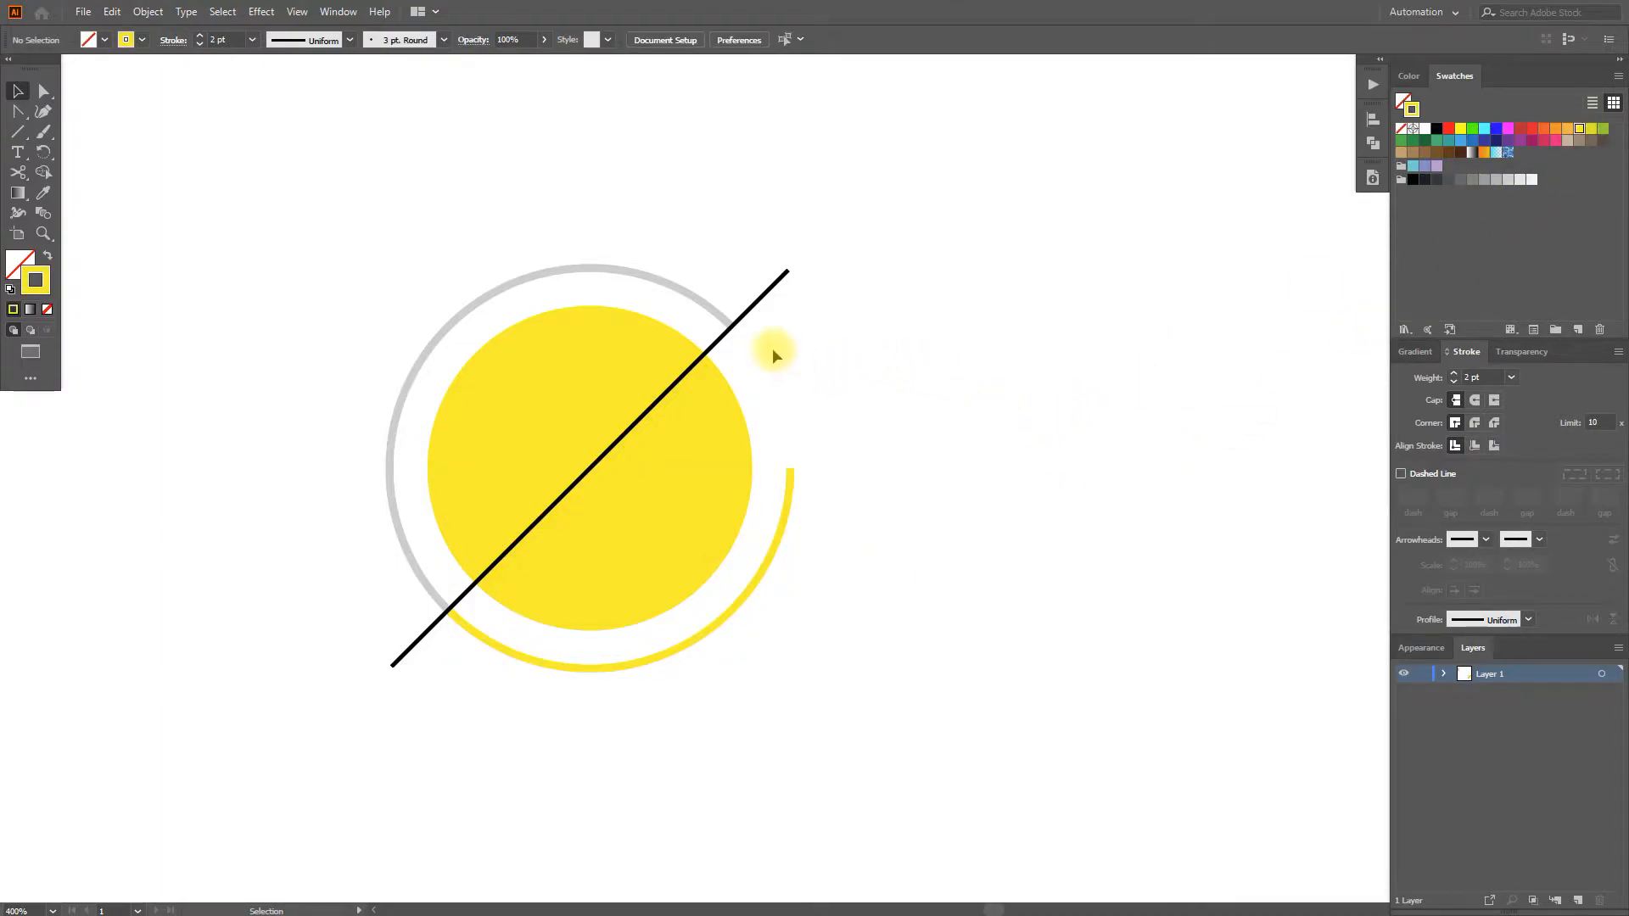
Cut the black diagonal line with Scissors at the end of the grey arc on its upper-right side.
left_click(747, 311)
scroll(747, 314, "up", 6)
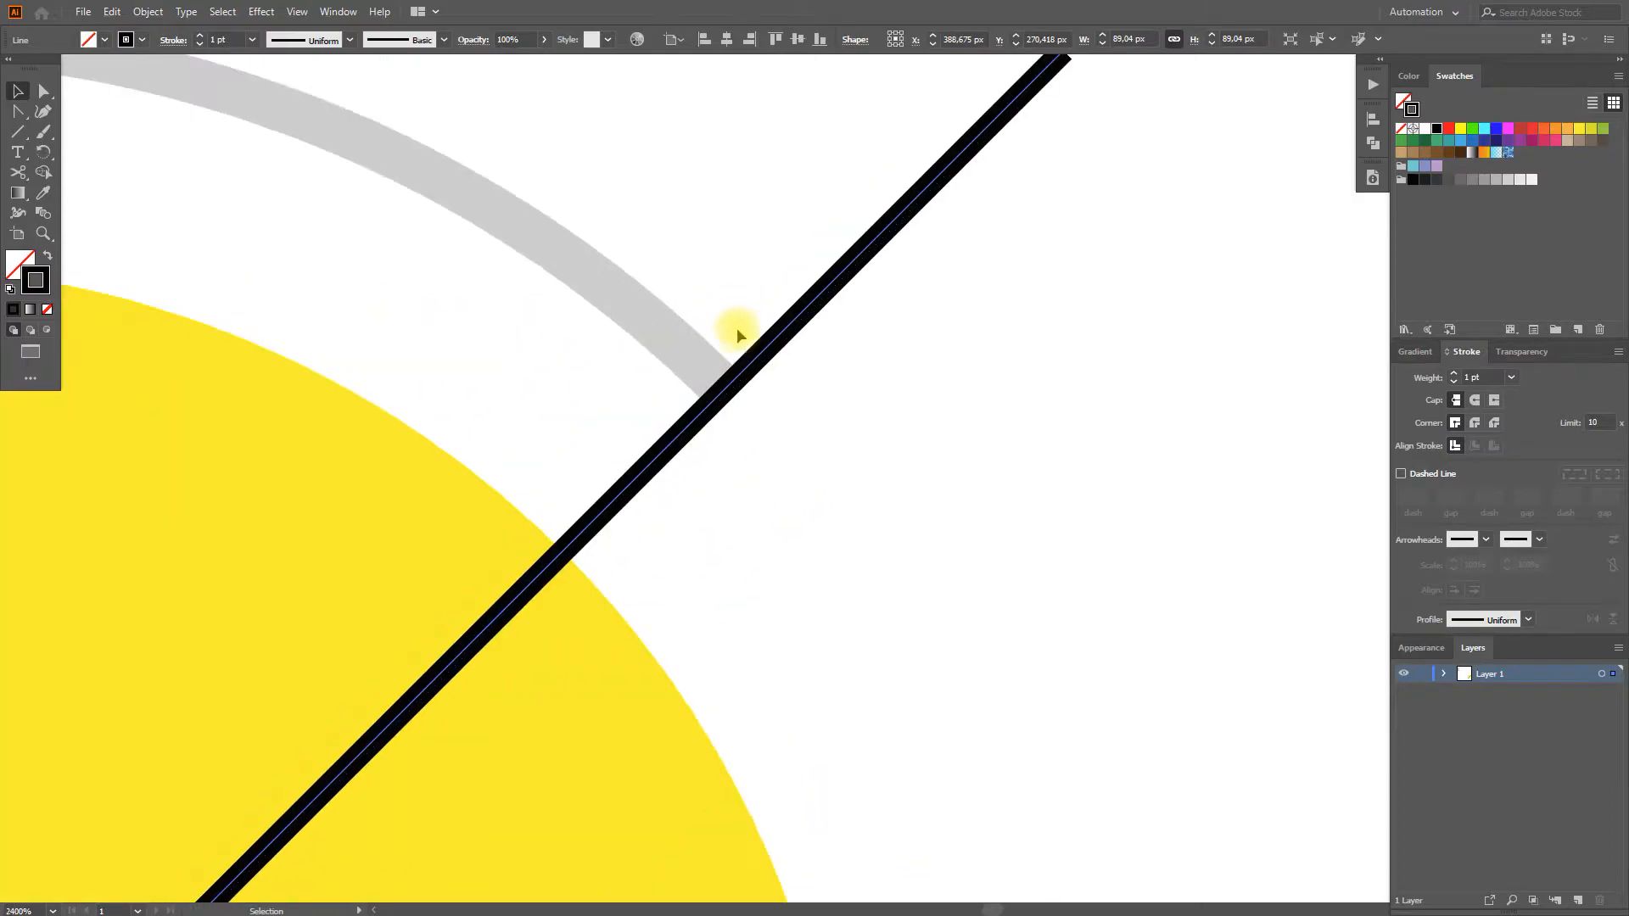
key("c")
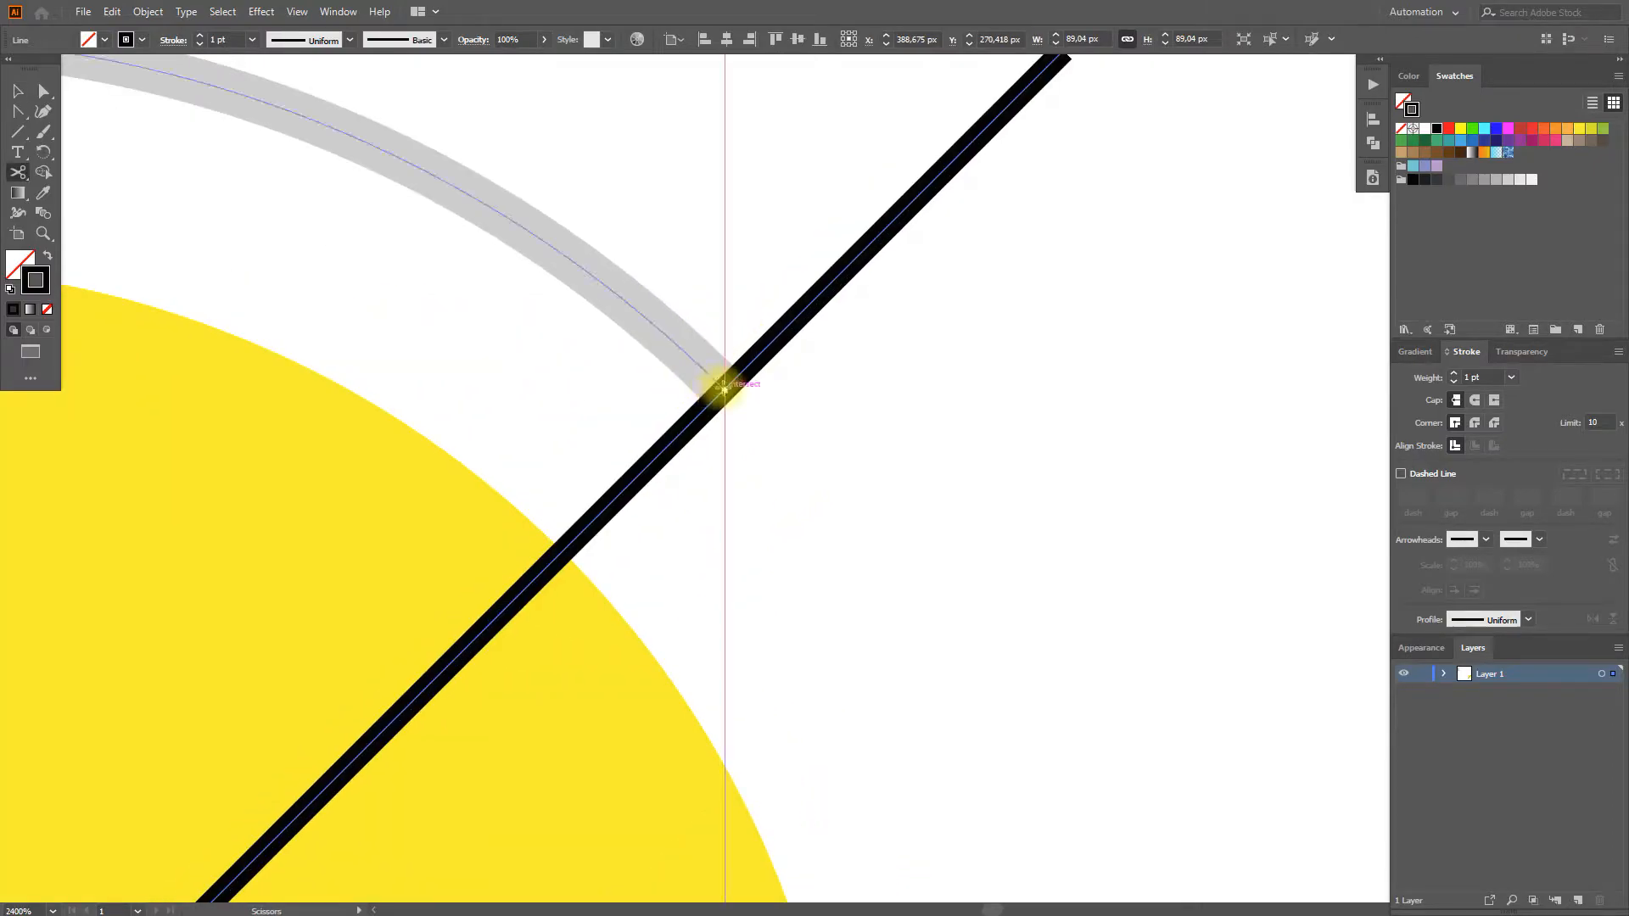
left_click(721, 383)
scroll(725, 390, "down", 2)
scroll(728, 392, "down", 3)
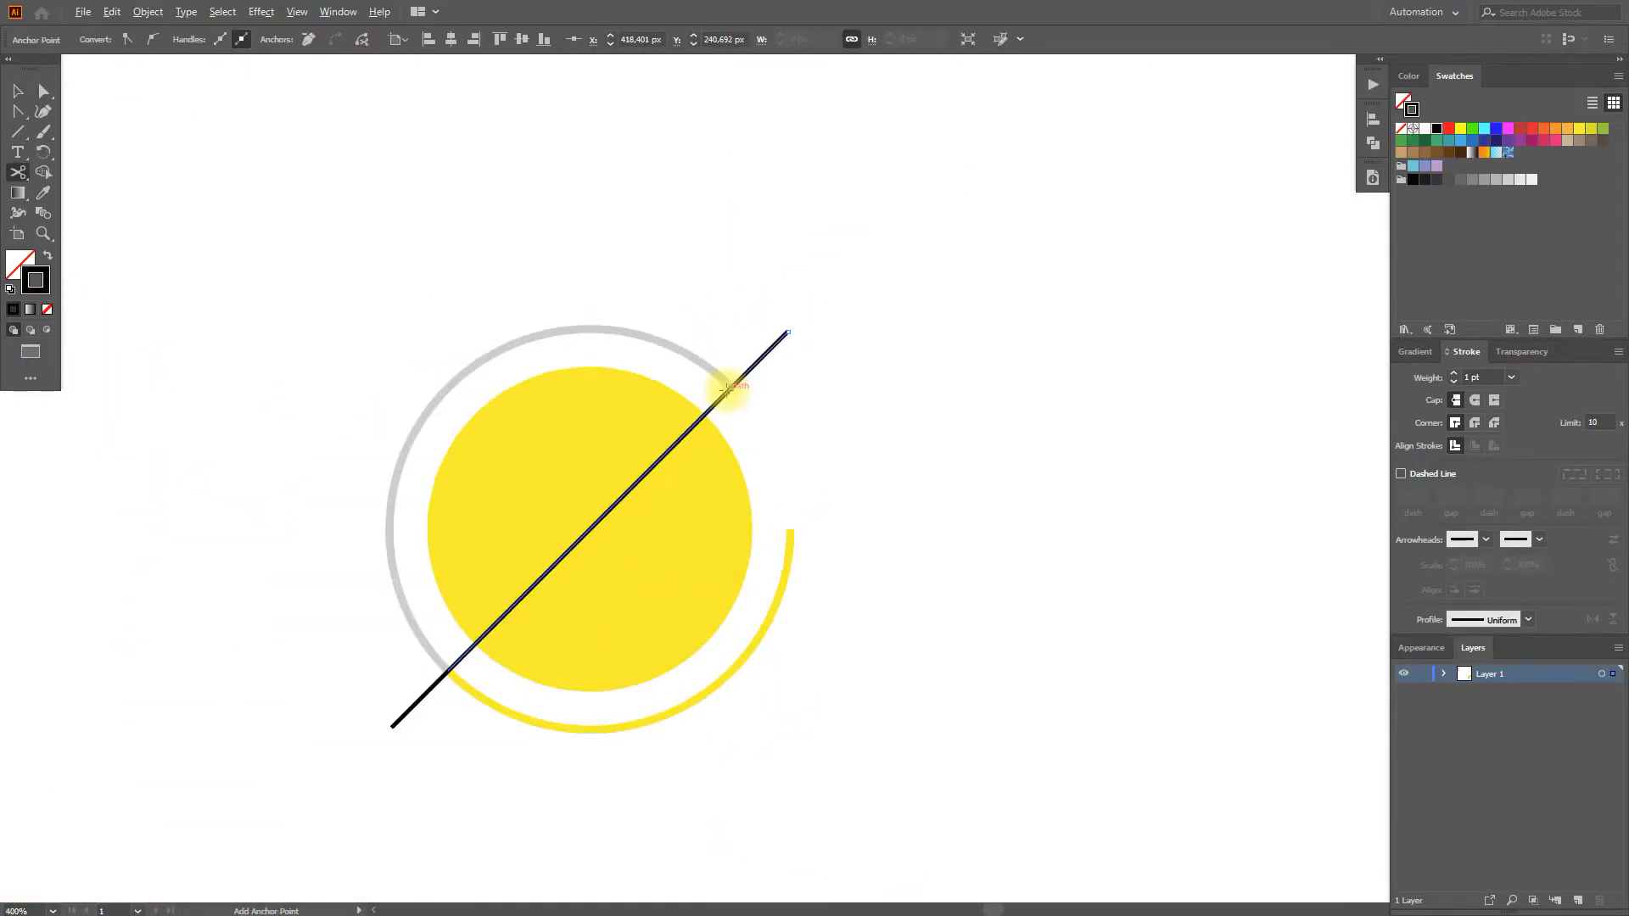
key("v")
left_click(730, 414)
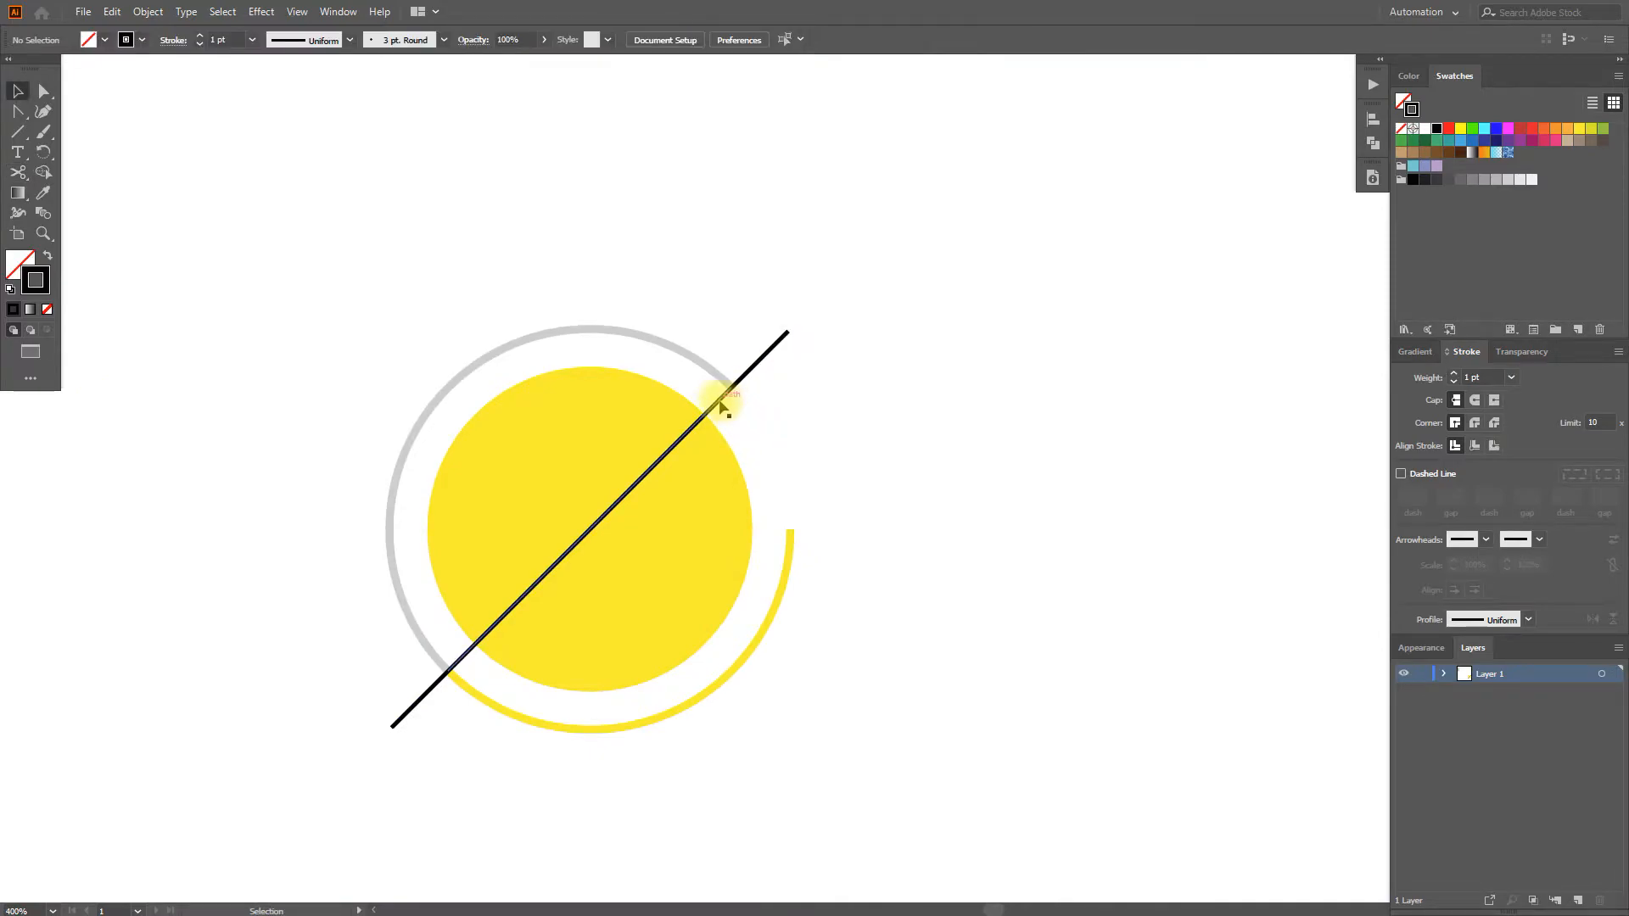
Delete the diagonal line's middle segment across the circle and its short lower-left segment, leaving only the upper-right piece.
left_click(719, 408)
key("Delete")
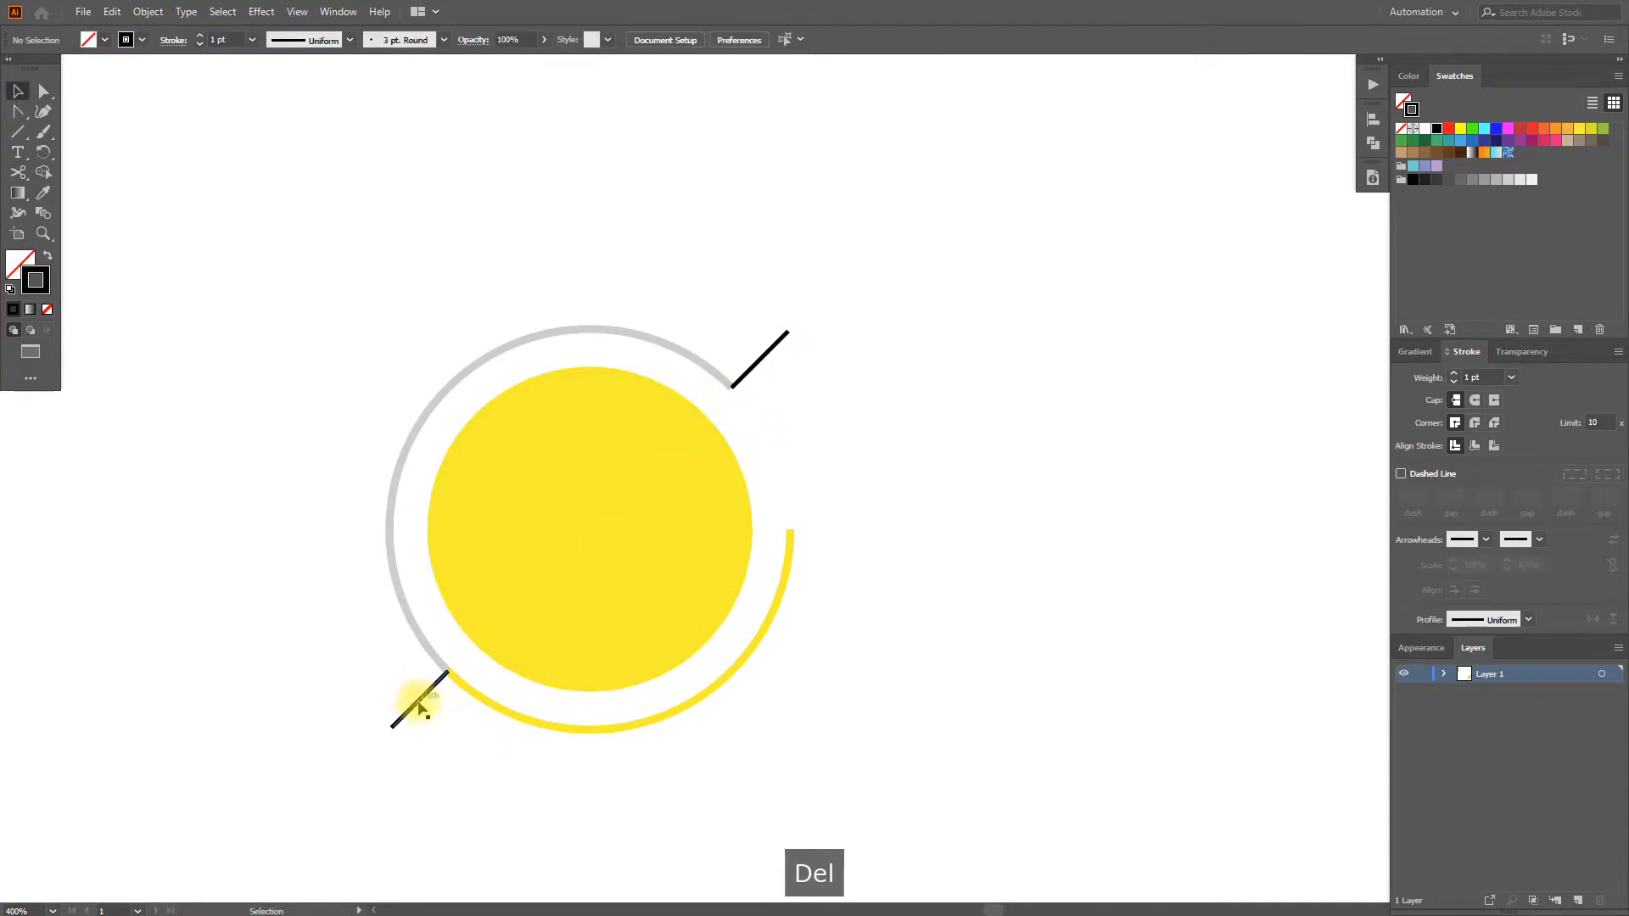
left_click(421, 708)
key("Delete")
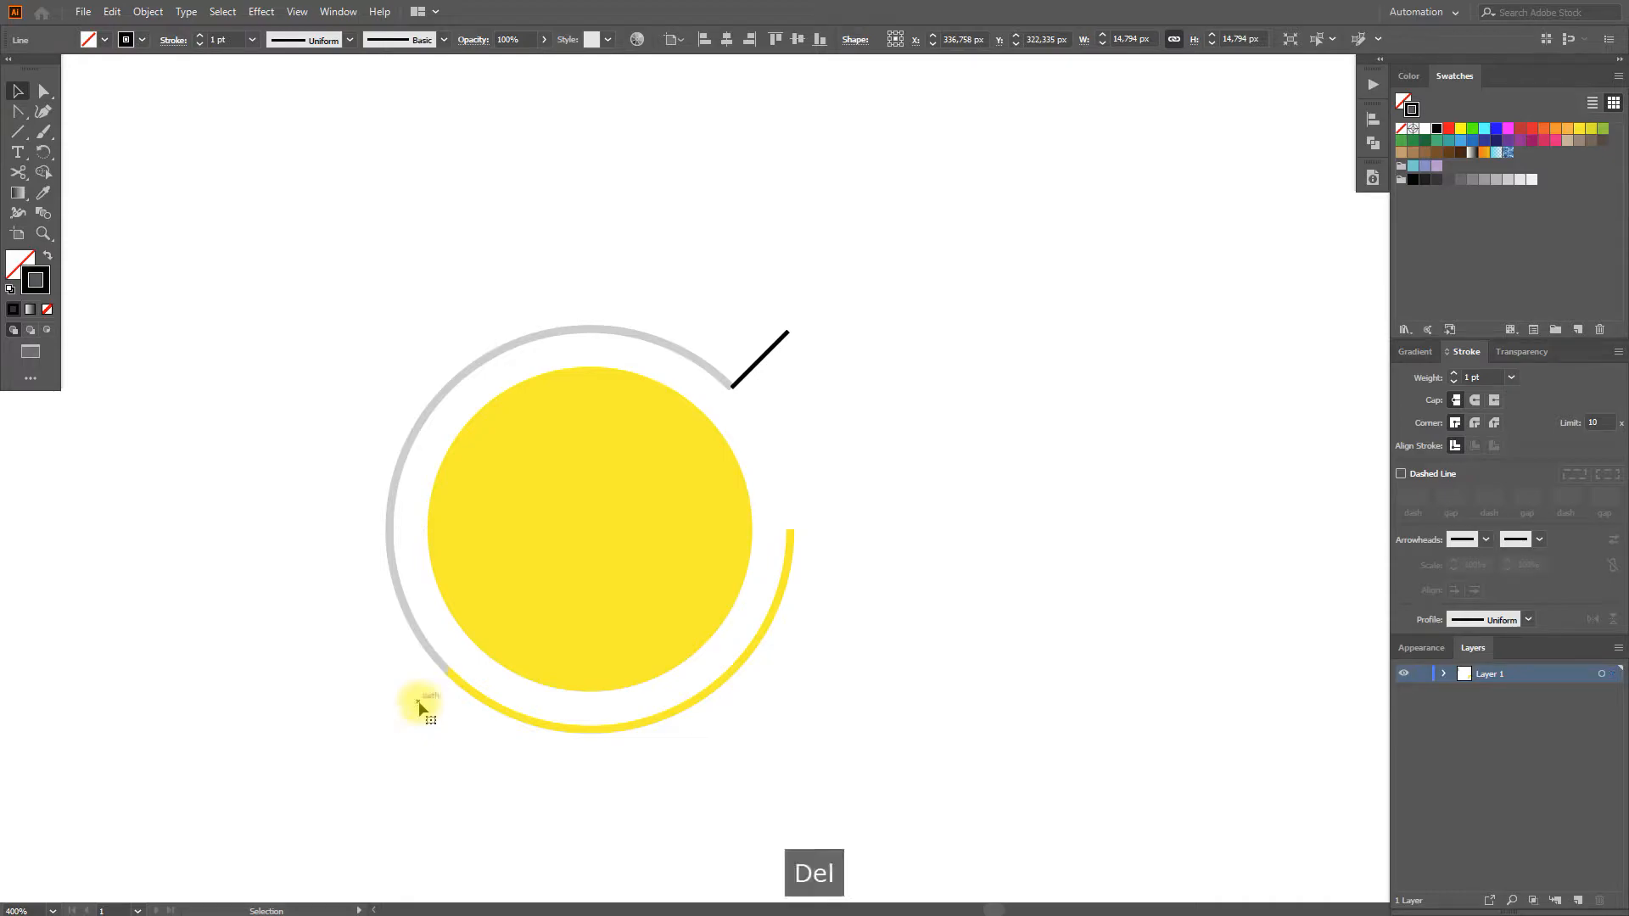
Match the remaining diagonal segment's stroke to the grey arc with the Eyedropper, using the same grey at 2 pt.
left_click(770, 349)
left_click(44, 193)
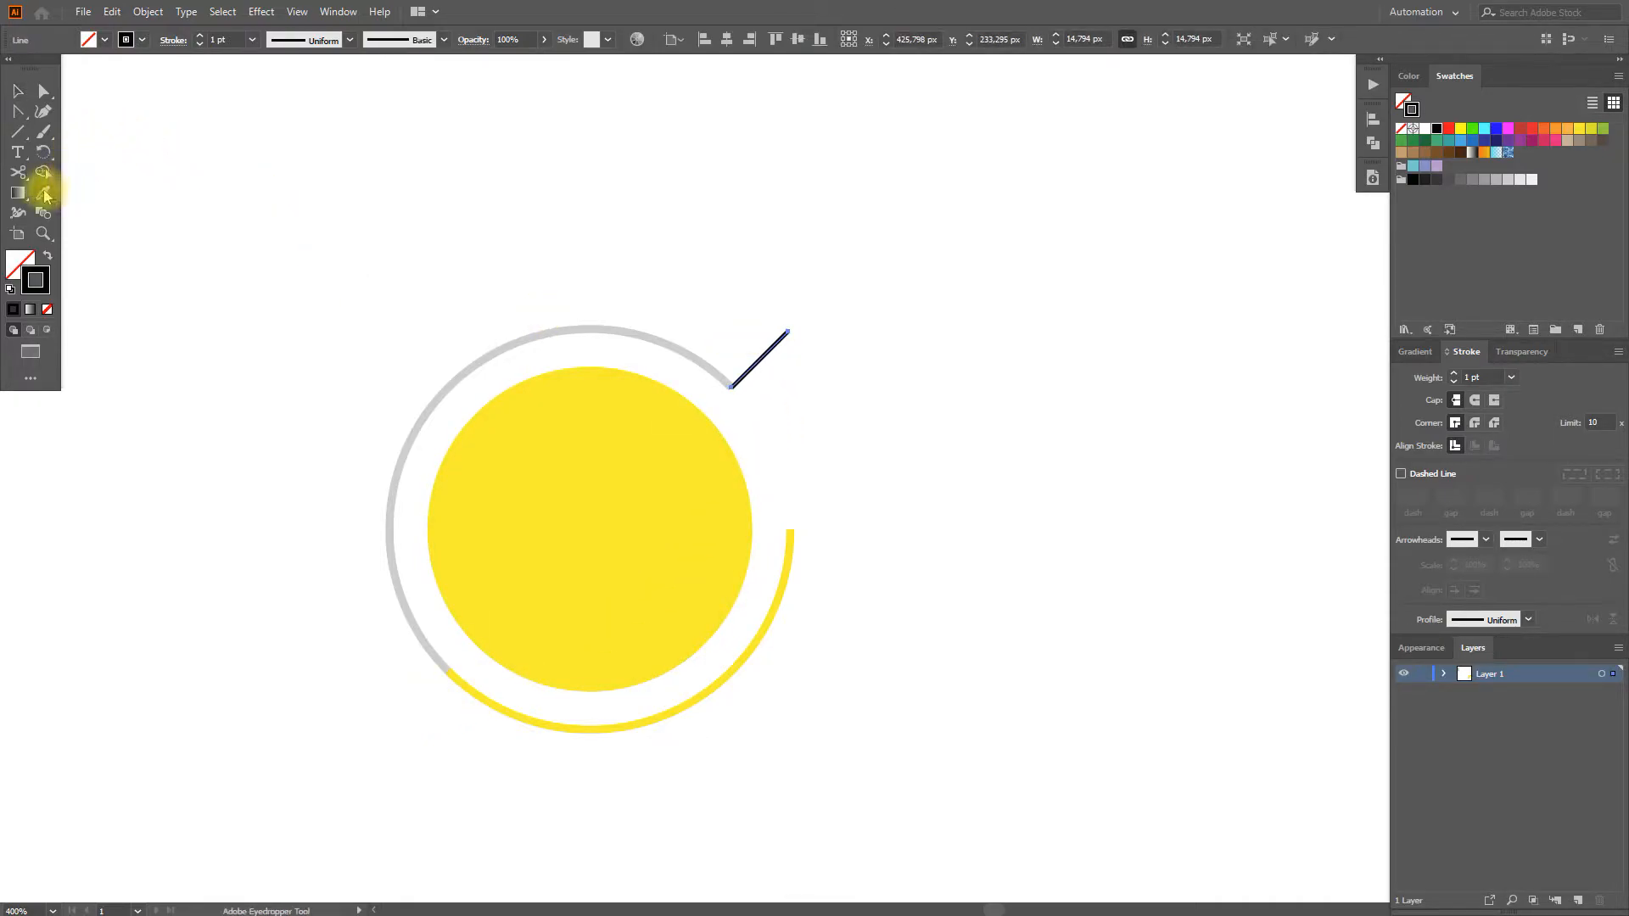
left_click(17, 98)
left_click(17, 95)
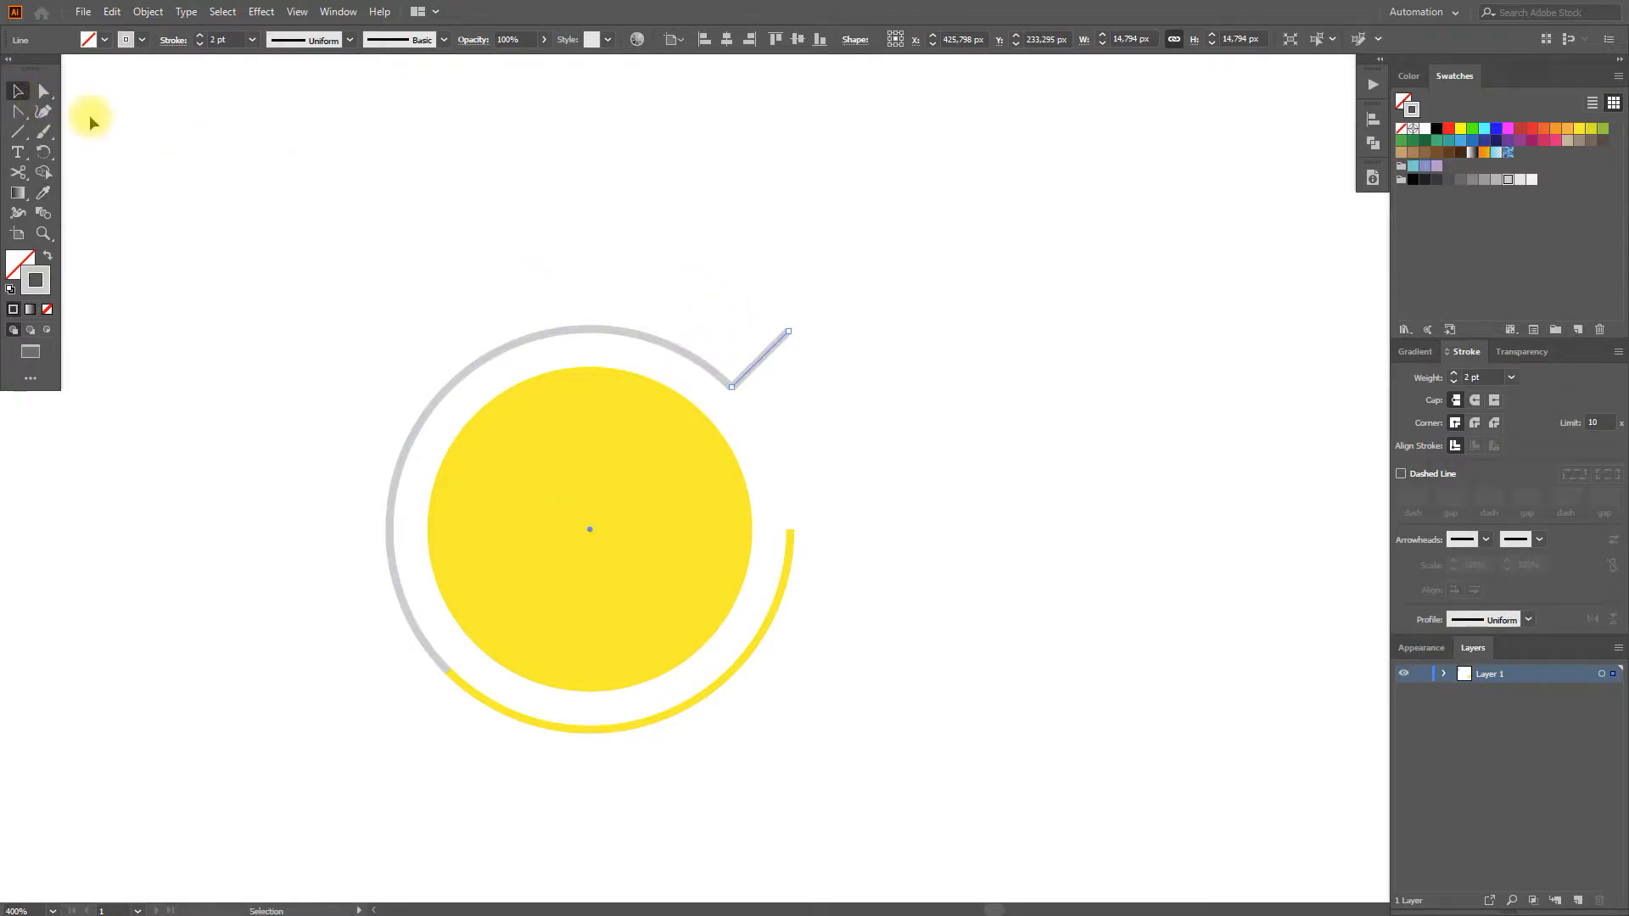
left_click(207, 174)
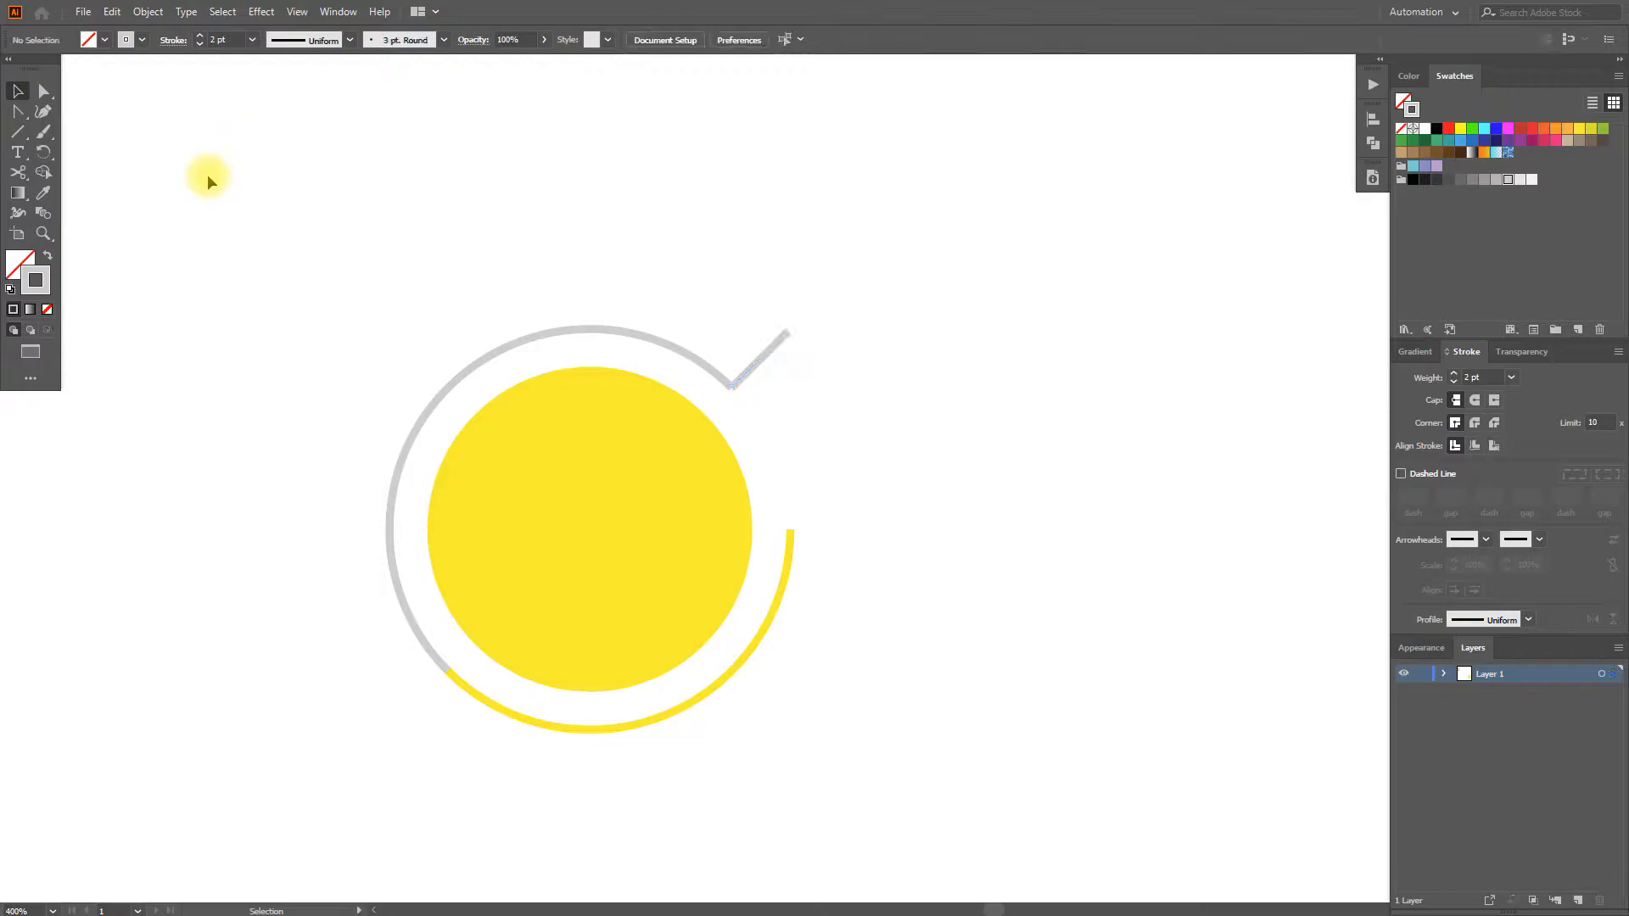
Join the touching endpoints of the grey arc and the short diagonal segment into one path.
left_click(44, 98)
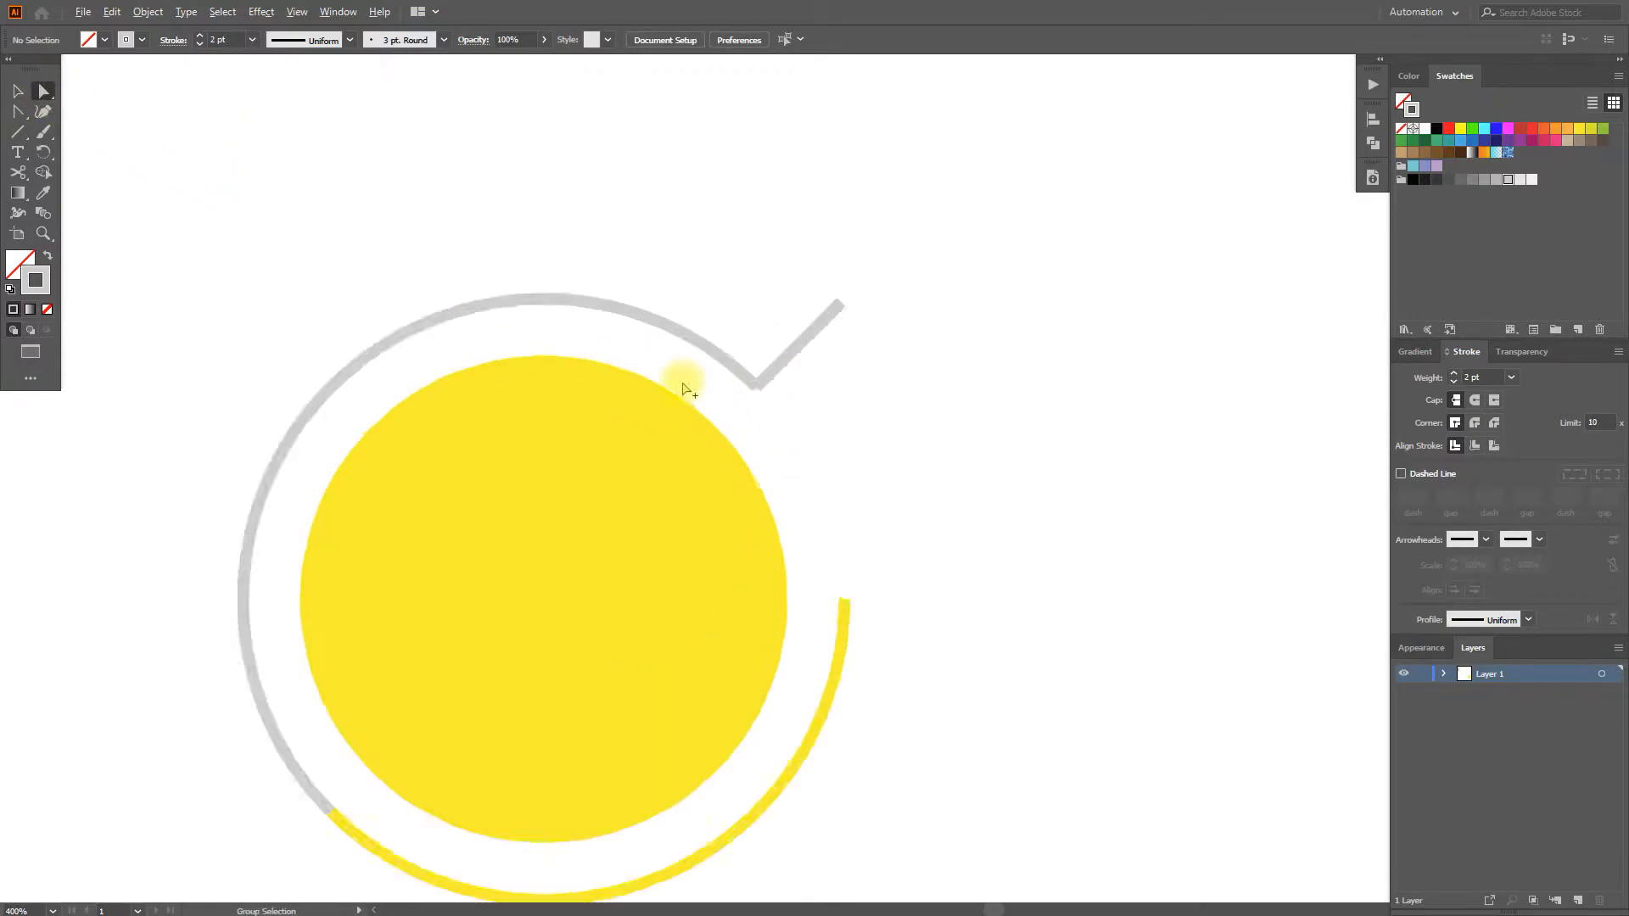
scroll(635, 350, "up", 6)
scroll(810, 420, "up", 2)
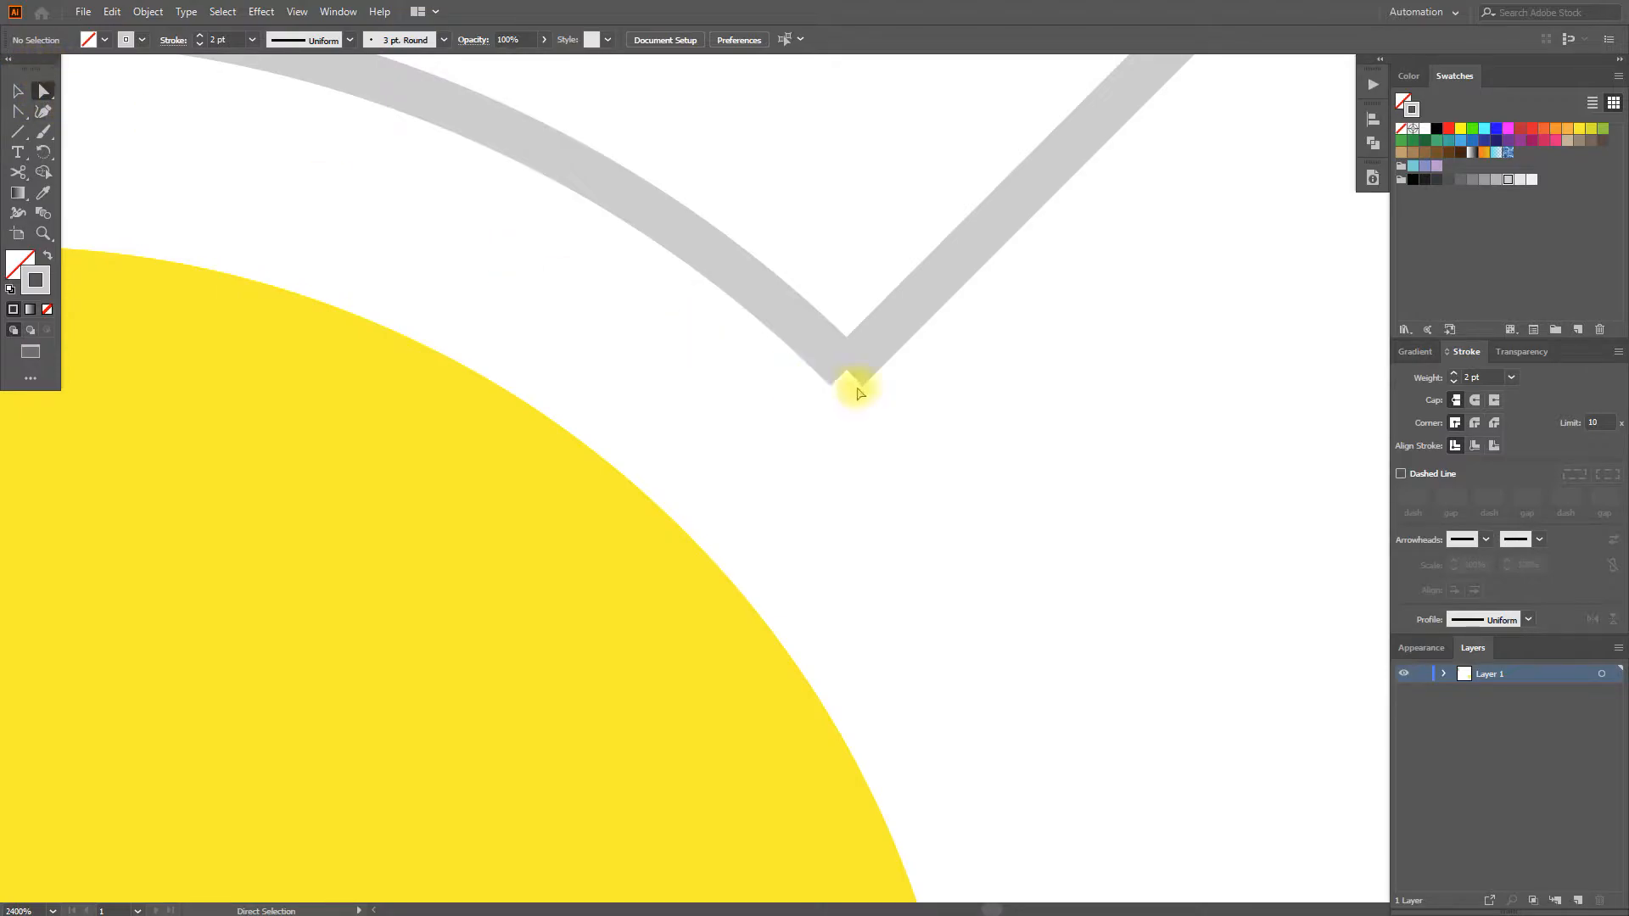
left_click_drag(926, 455, 825, 365)
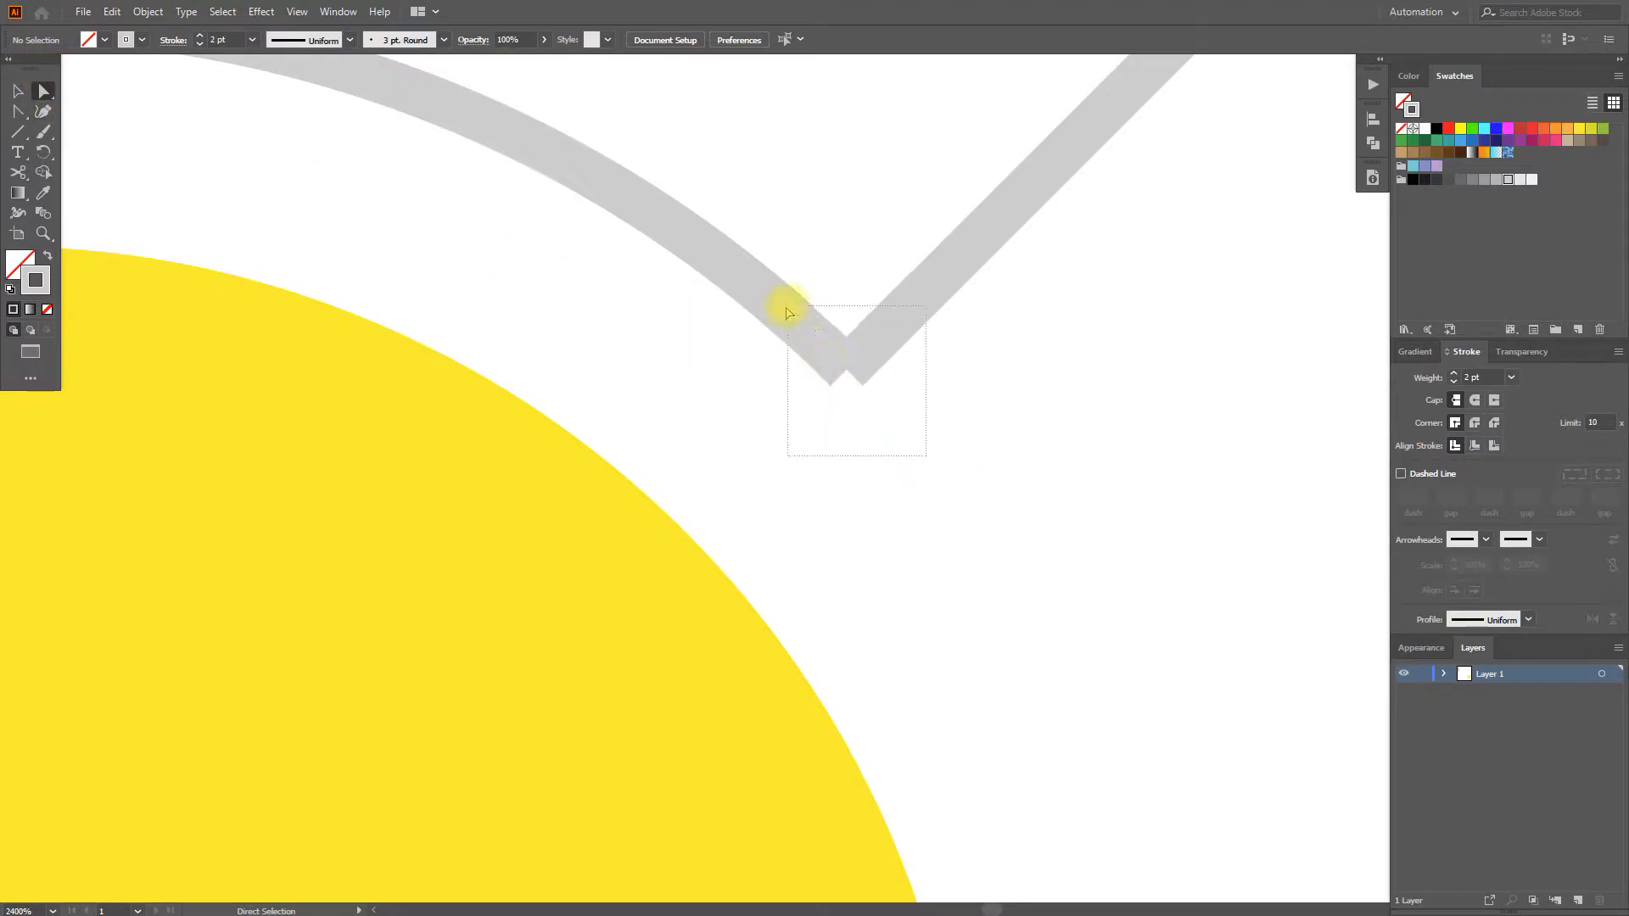
left_click_drag(788, 314, 786, 313)
key("v")
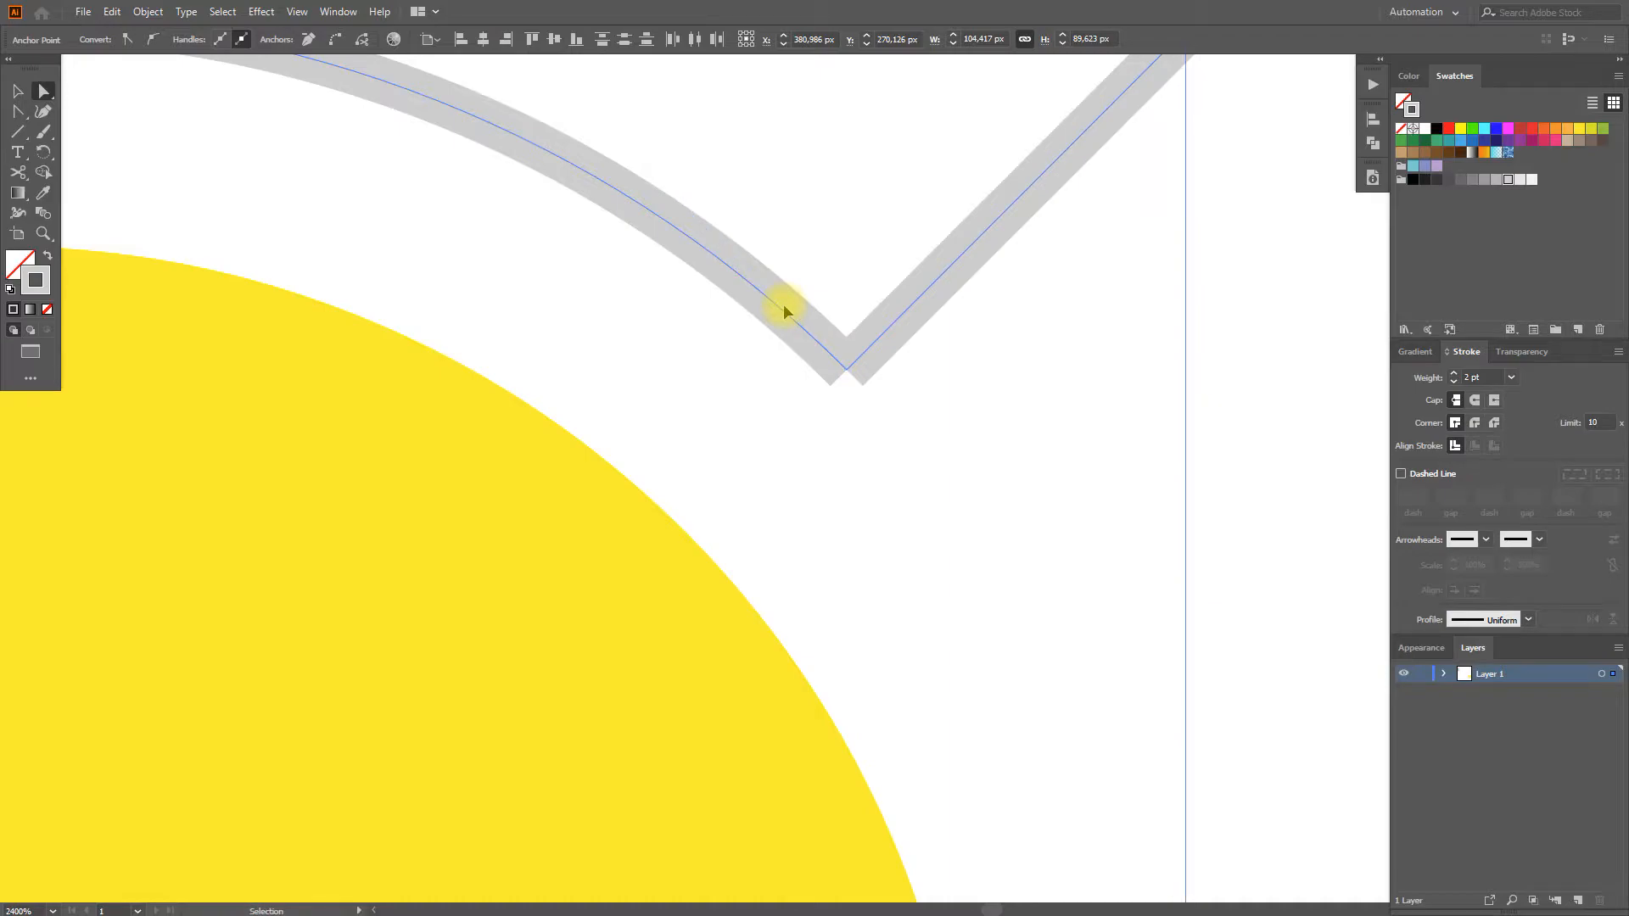
key("ctrl+j")
left_click(904, 397)
scroll(906, 401, "down", 2)
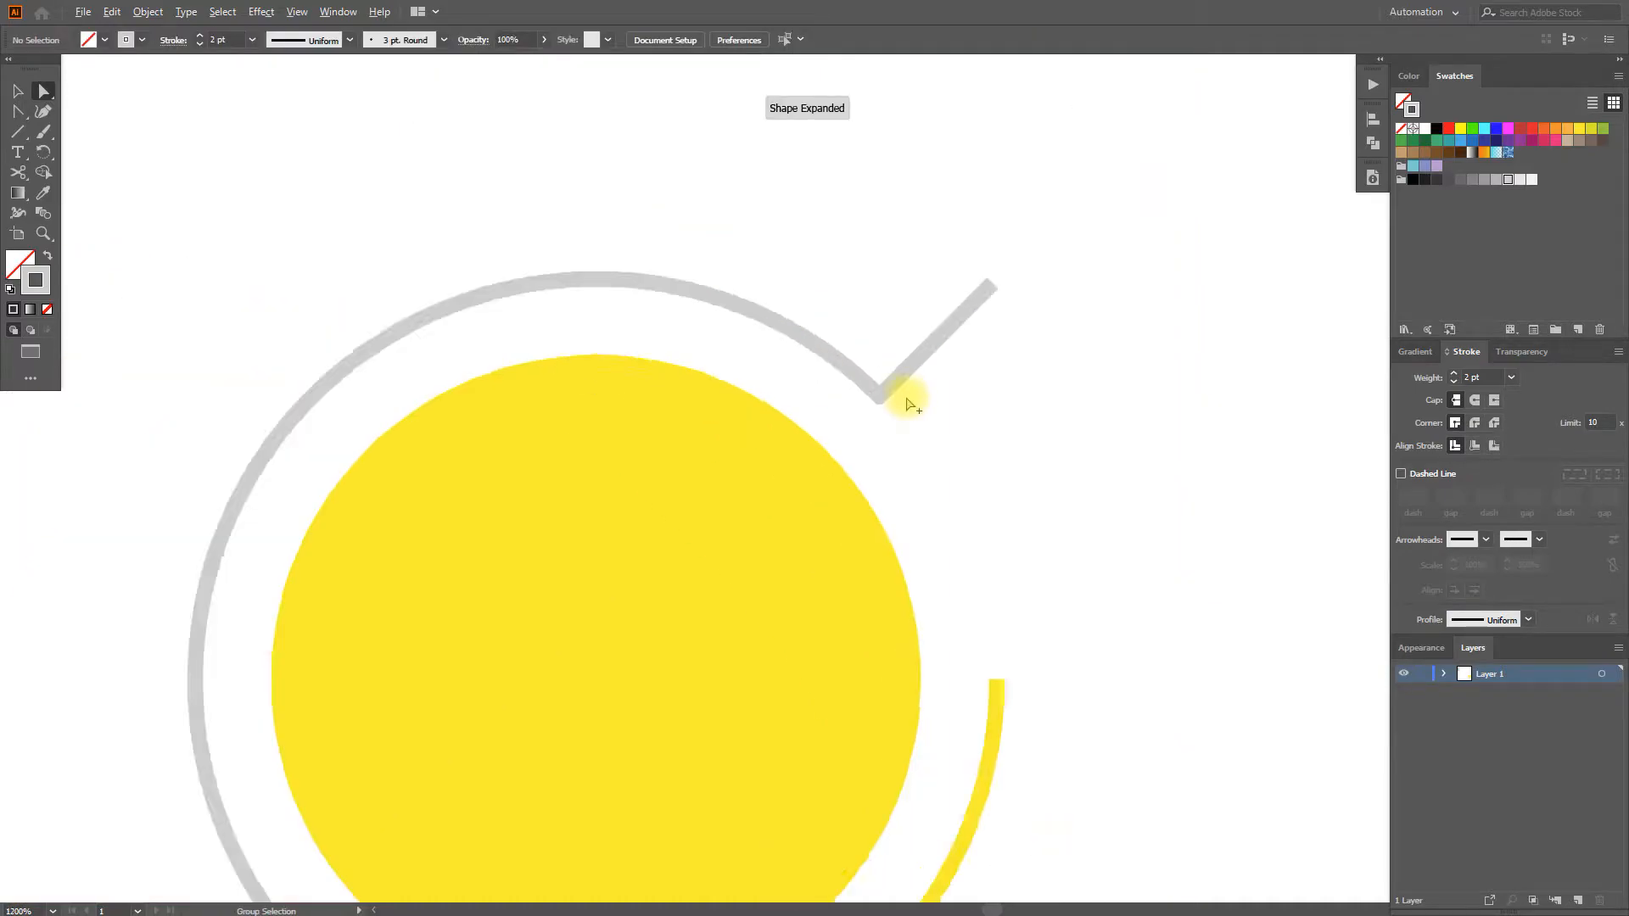
Give the joined grey path round caps and round corner joins.
scroll(906, 400, "down", 3)
left_click_drag(916, 418, 828, 399)
left_click(819, 360)
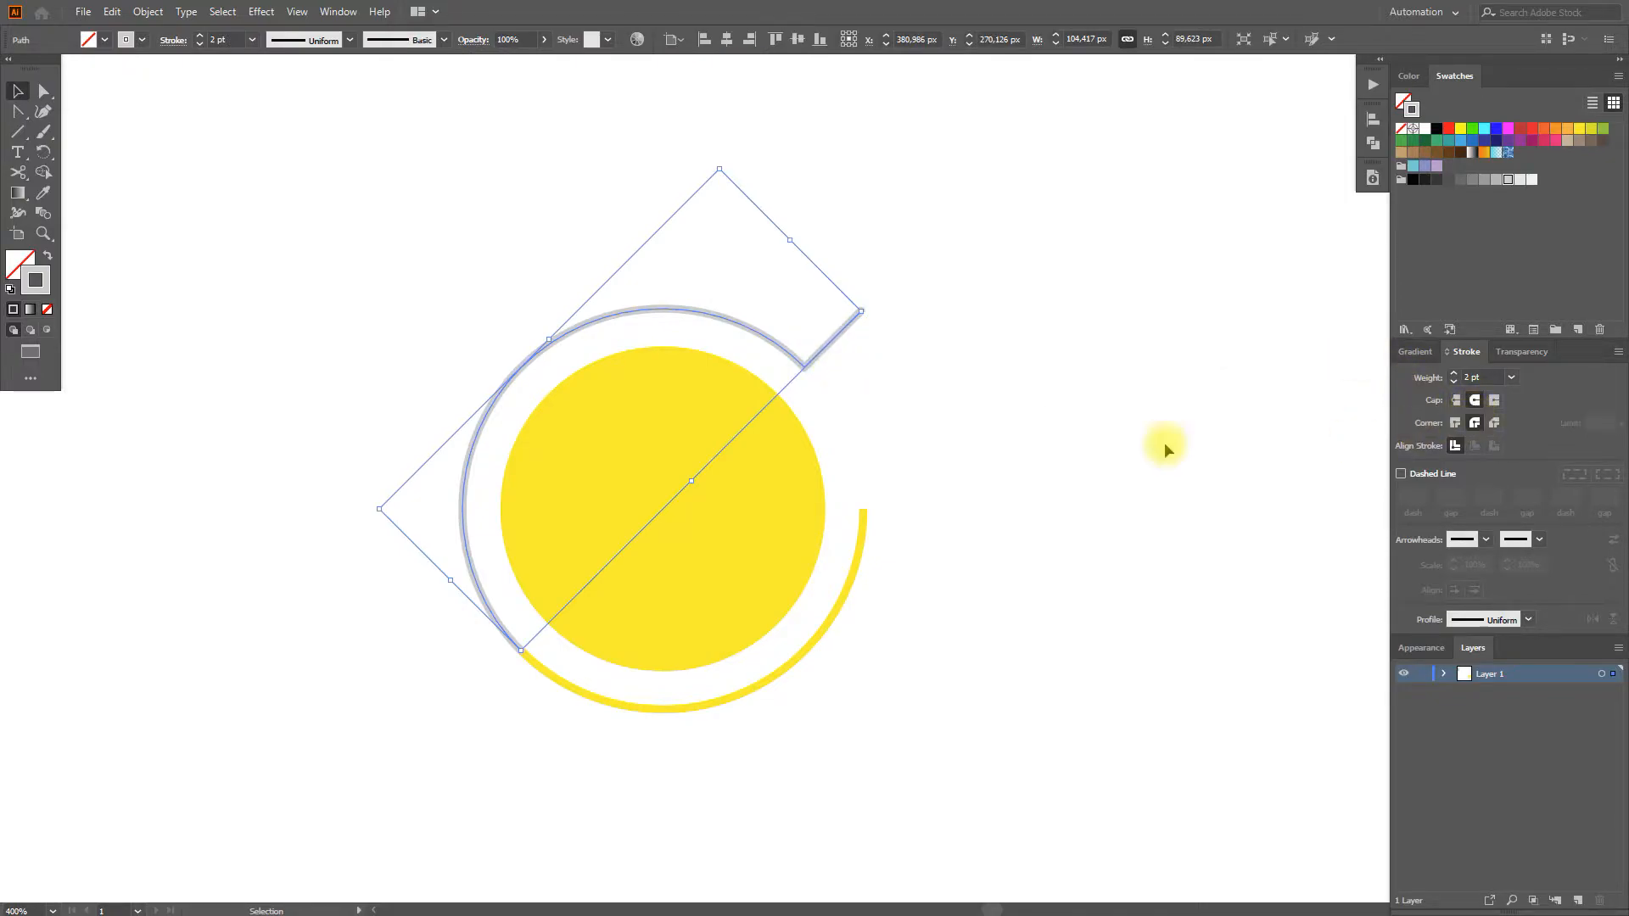
left_click(1007, 437)
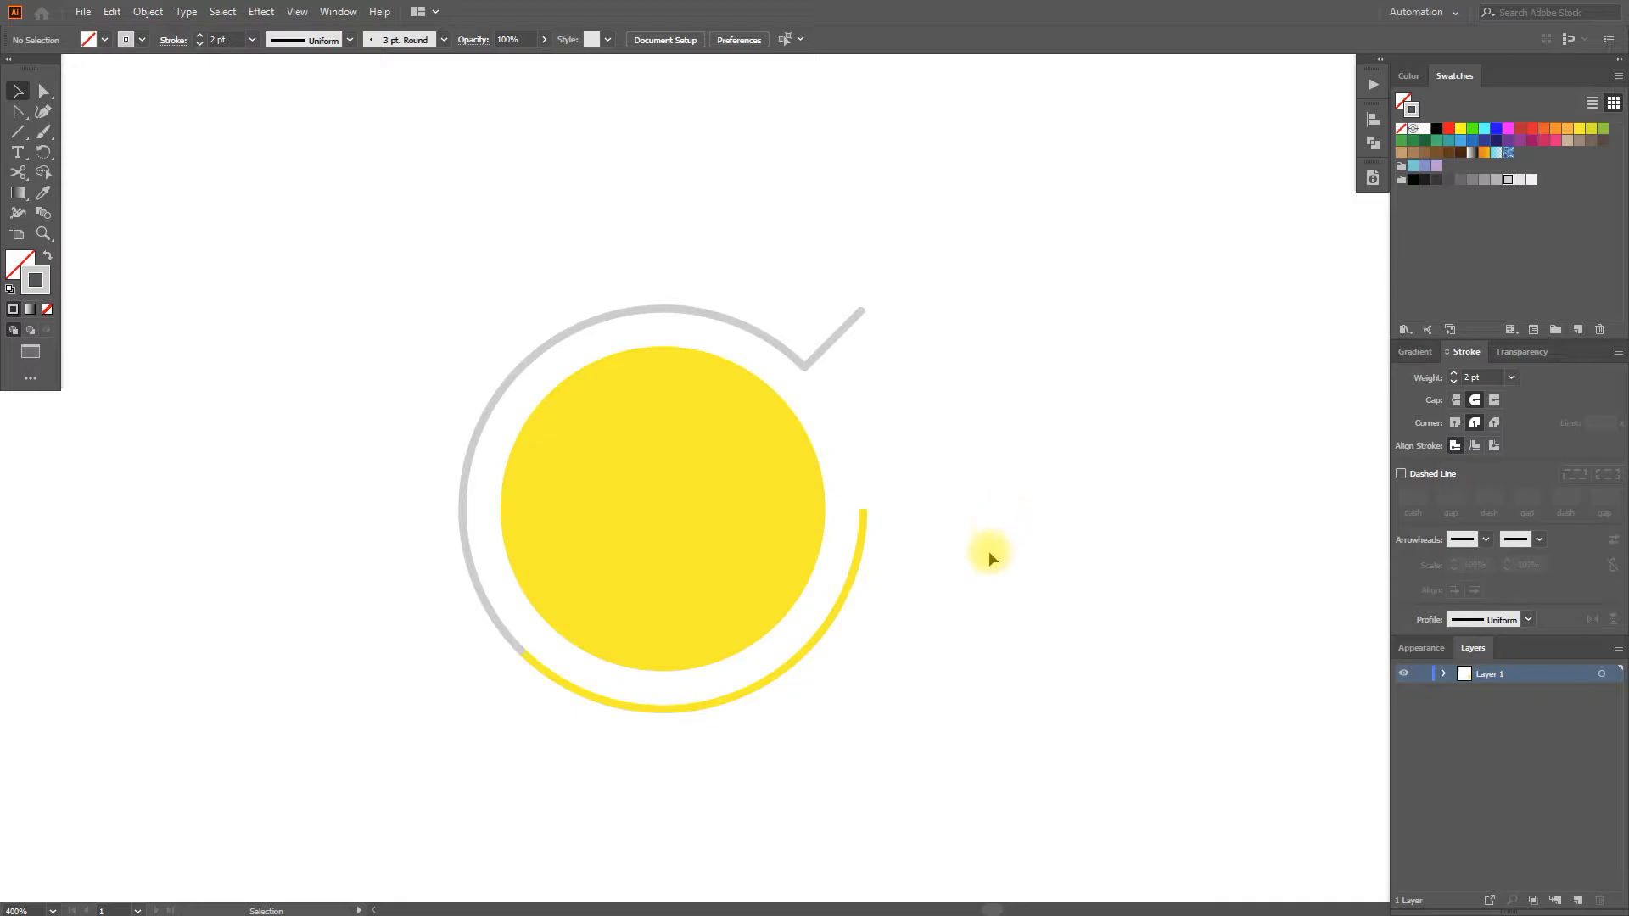
Extend the yellow arc with the Pen tool from its rightmost endpoint by a straight horizontal line about 94 px long to the right.
scroll(981, 551, "down", 1)
scroll(982, 556, "down", 2)
left_click_drag(877, 550, 723, 560)
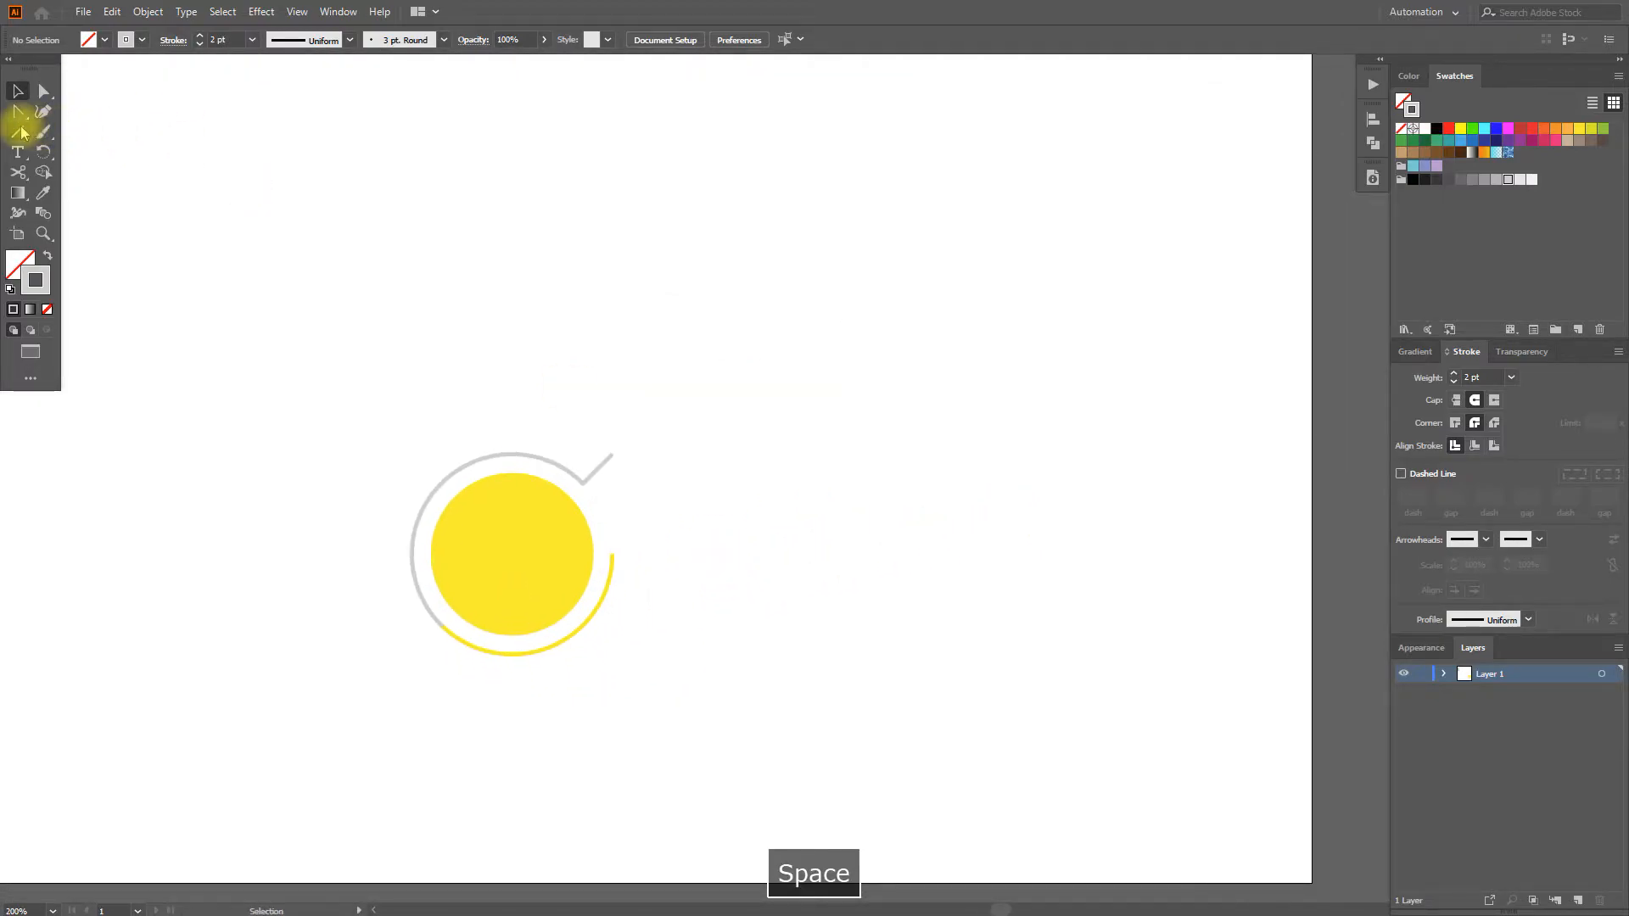
left_click_drag(20, 136, 85, 109)
left_click(22, 117)
scroll(575, 590, "up", 4)
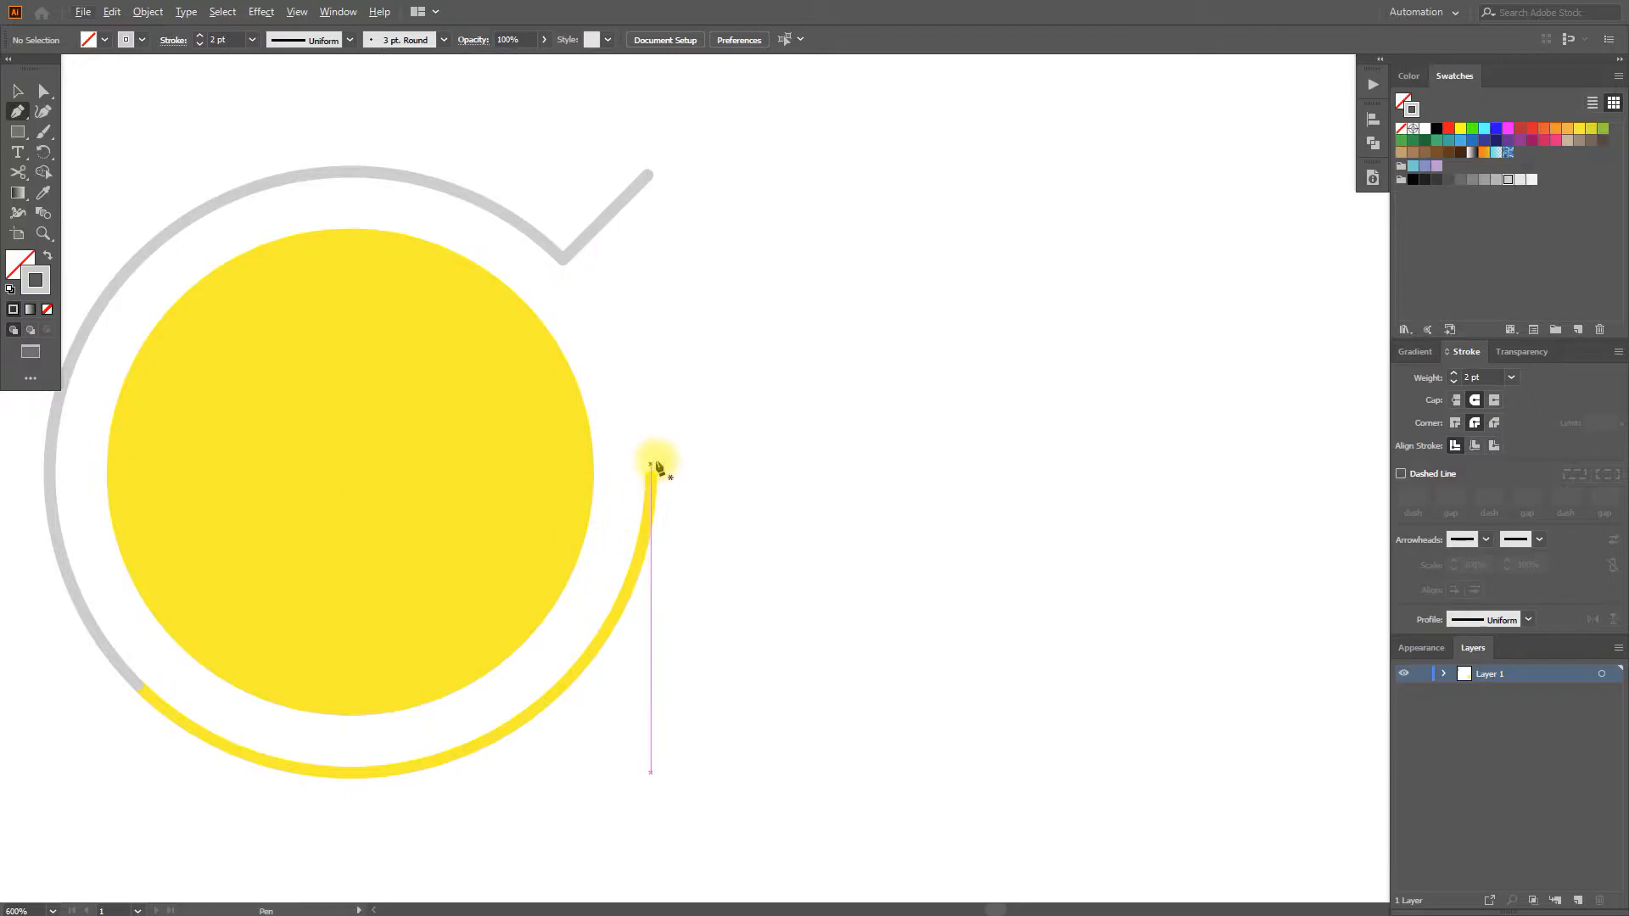
scroll(653, 478, "down", 3)
left_click(651, 472)
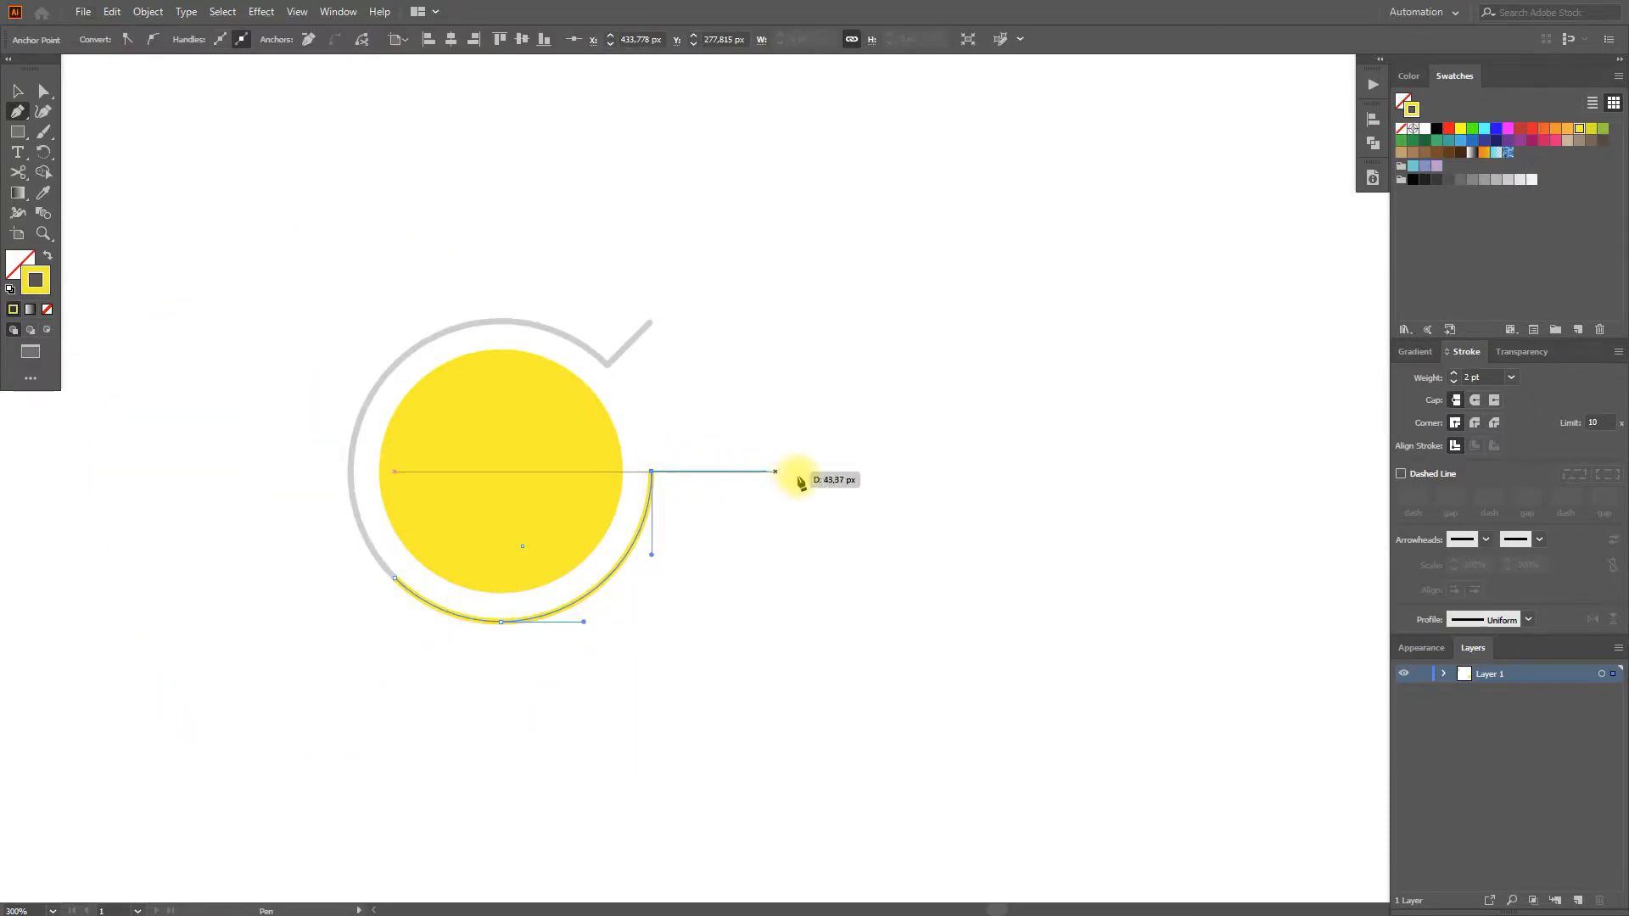
left_click(920, 472)
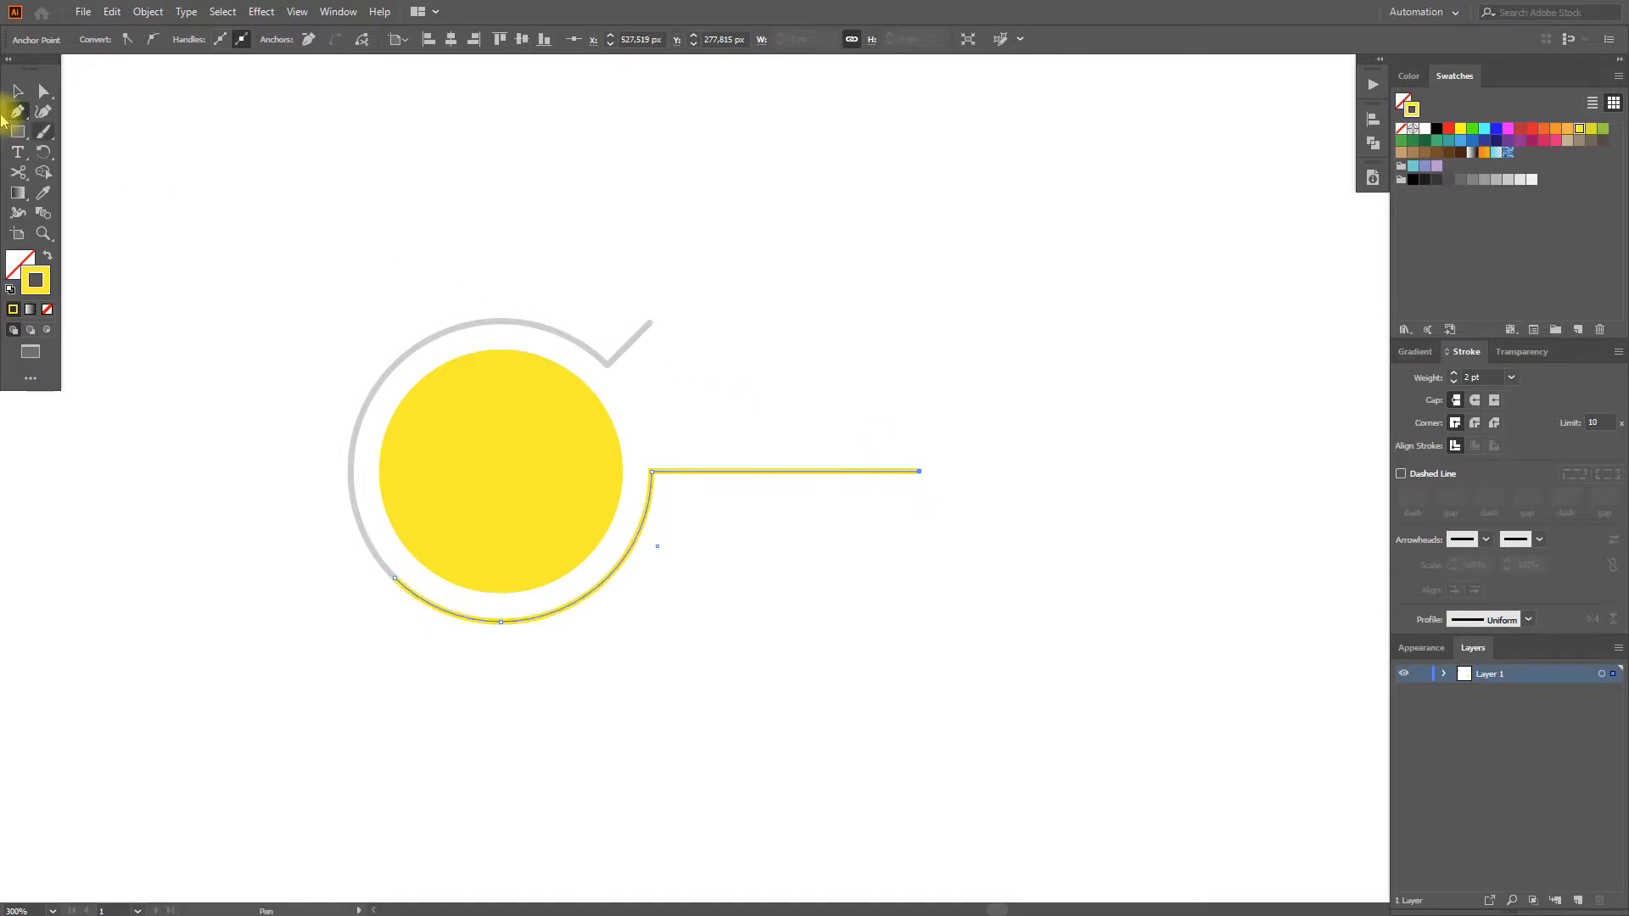
Draw a yellow-outlined circle about 9.4 px in diameter attached to the right end of the horizontal yellow line.
left_click_drag(23, 138, 64, 150)
scroll(945, 473, "up", 4)
scroll(944, 473, "up", 1)
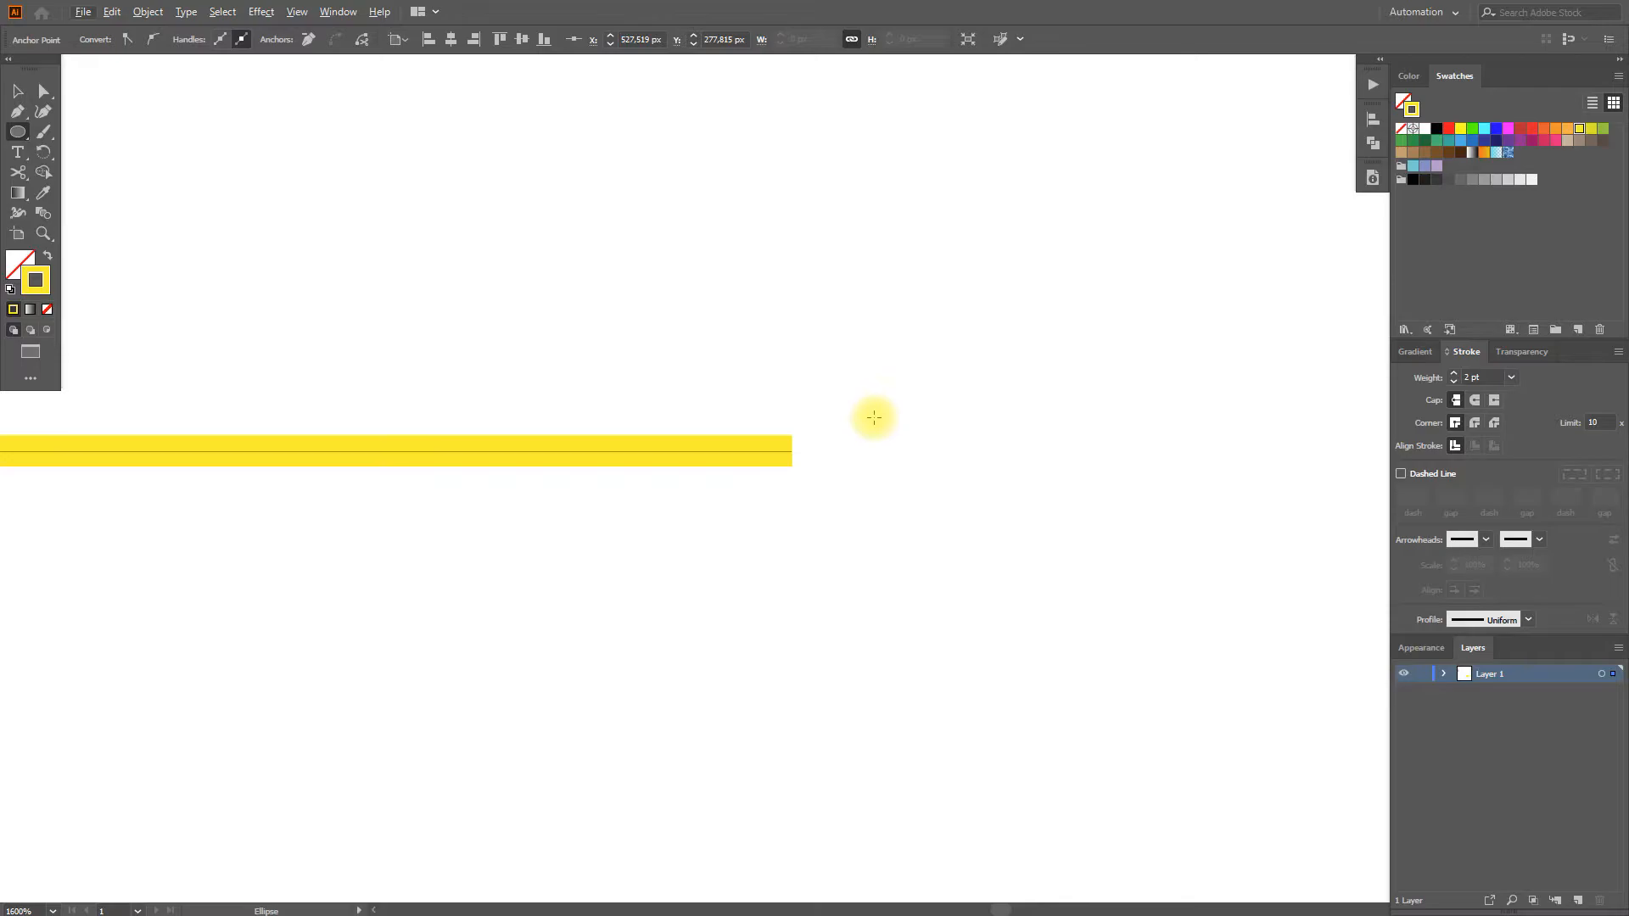
left_click_drag(906, 412, 910, 511)
key("v")
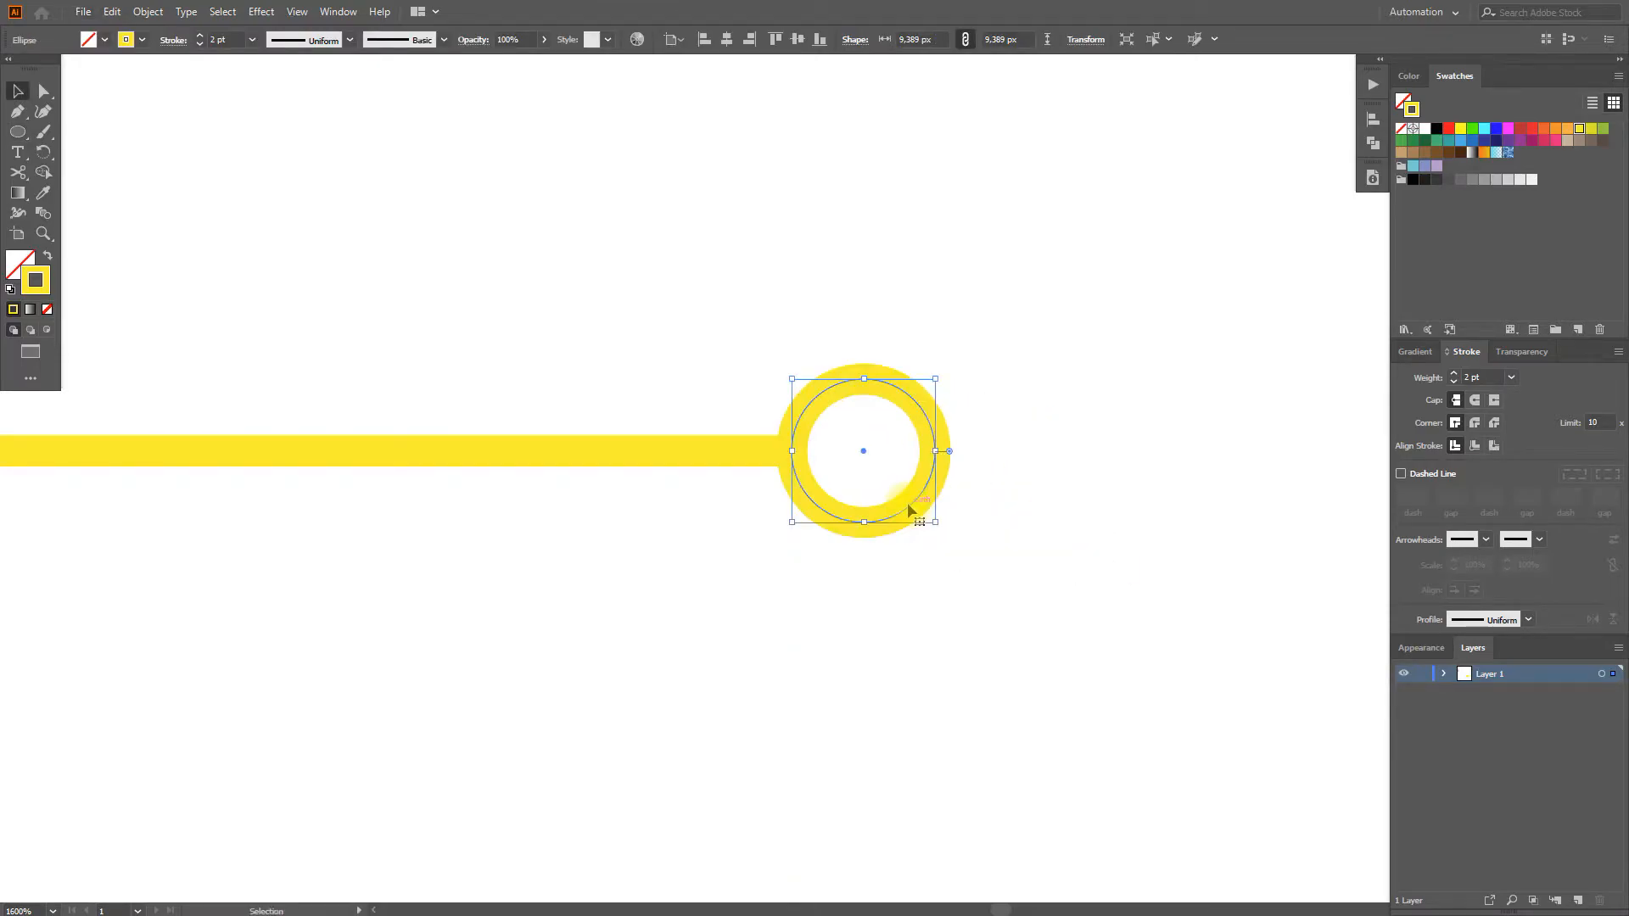
scroll(910, 511, "down", 3)
scroll(910, 512, "down", 1)
left_click(890, 556)
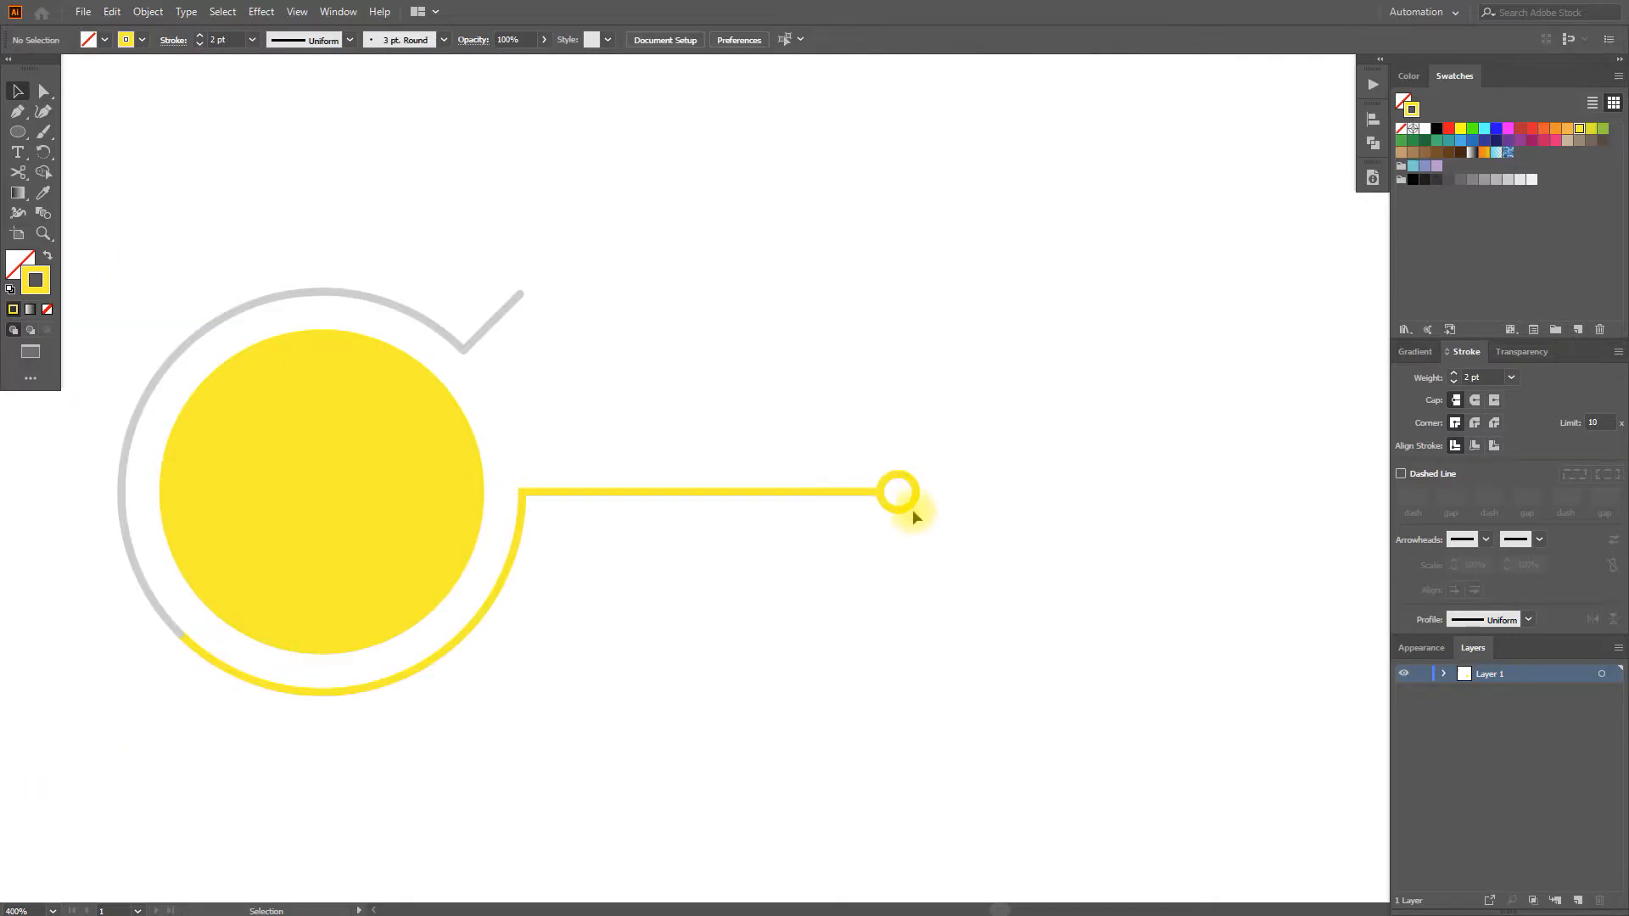
Add a smaller, concentric copy of the end circle as a solid yellow dot without a stroke.
scroll(912, 507, "up", 2)
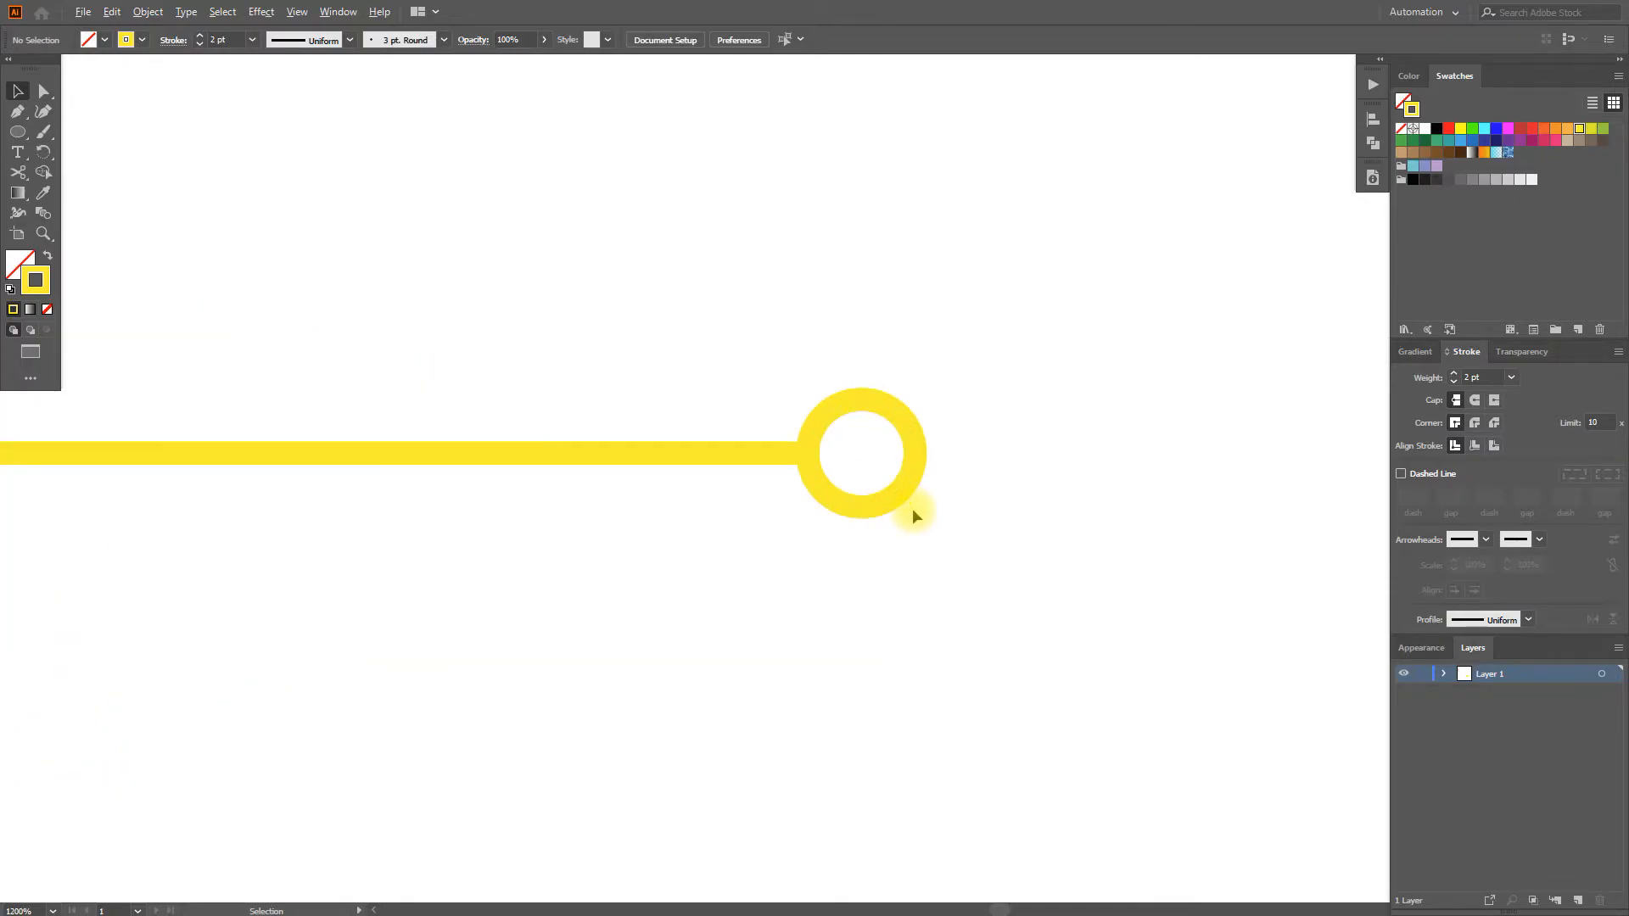
left_click(899, 501)
scroll(916, 506, "up", 1)
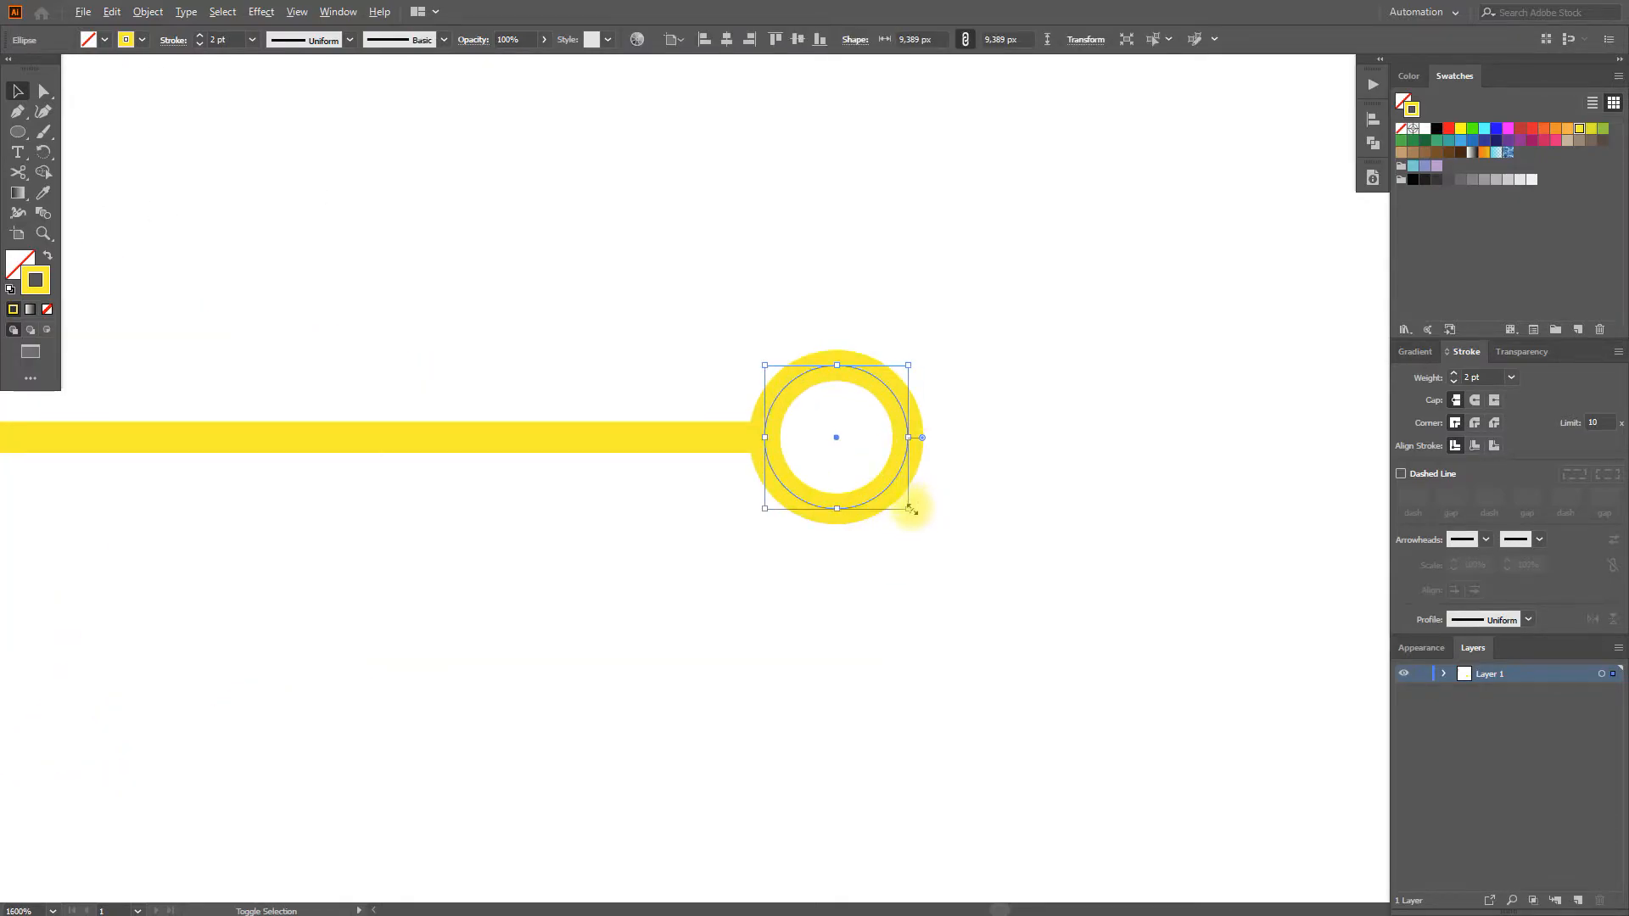
mouse_move(908, 508)
left_mouse_down()
mouse_move(929, 527)
mouse_move(948, 507)
mouse_move(894, 476)
left_mouse_up()
key("ctrl+c")
key("ctrl+f")
key("shift+x")
Enlarge the end circle's outer ring to about 11.8 px and match its stroke to the yellow line with the Eyedropper.
left_click(917, 509)
key("i")
left_click(726, 440)
key("v")
scroll(725, 442, "down", 4)
key("space")
left_click_drag(771, 504, 950, 528)
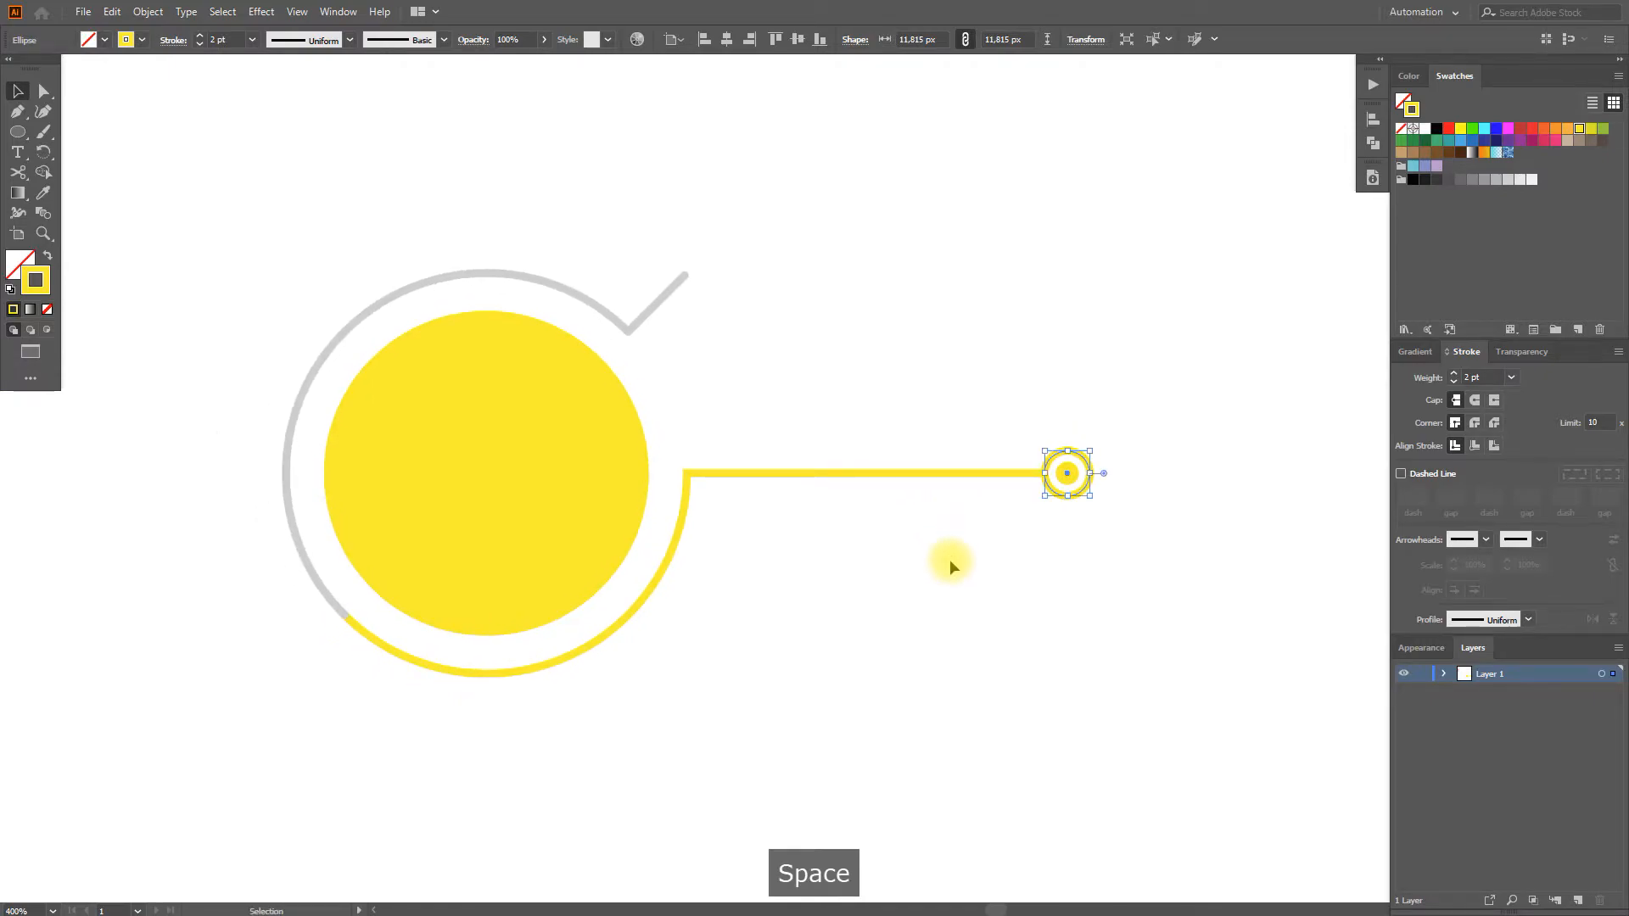
left_click(949, 558)
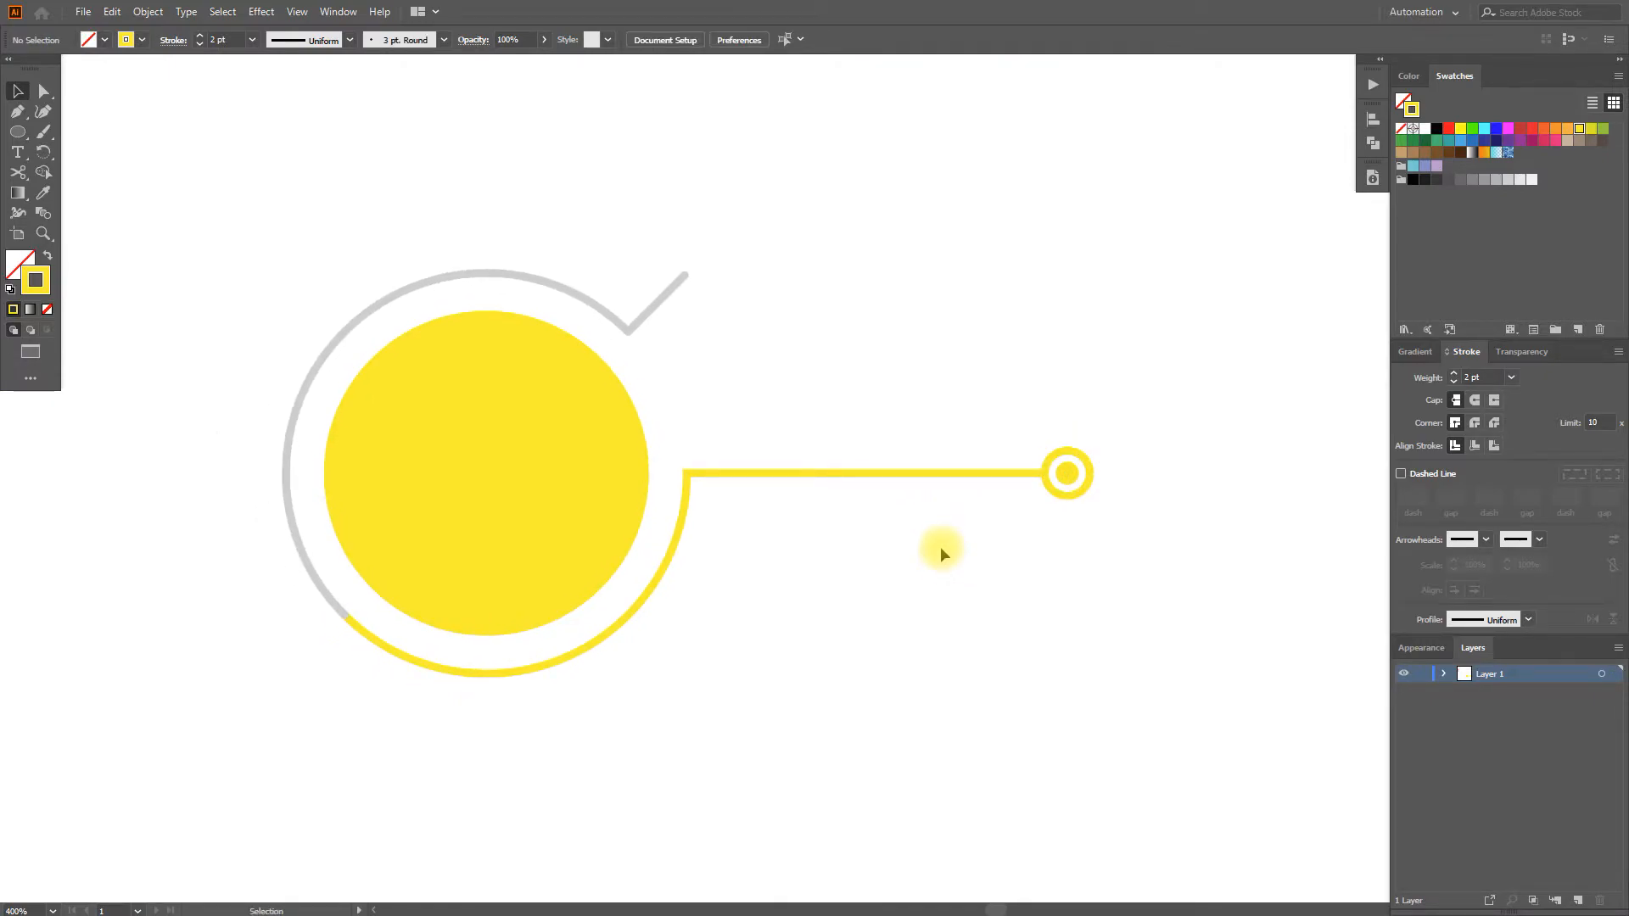
Select the whole circle-and-connector graphic and place a duplicate diagonally up and to the right of the original.
scroll(1382, 848, "down", 1)
key("space")
left_click_drag(1030, 735, 895, 723)
left_click_drag(368, 316, 647, 602)
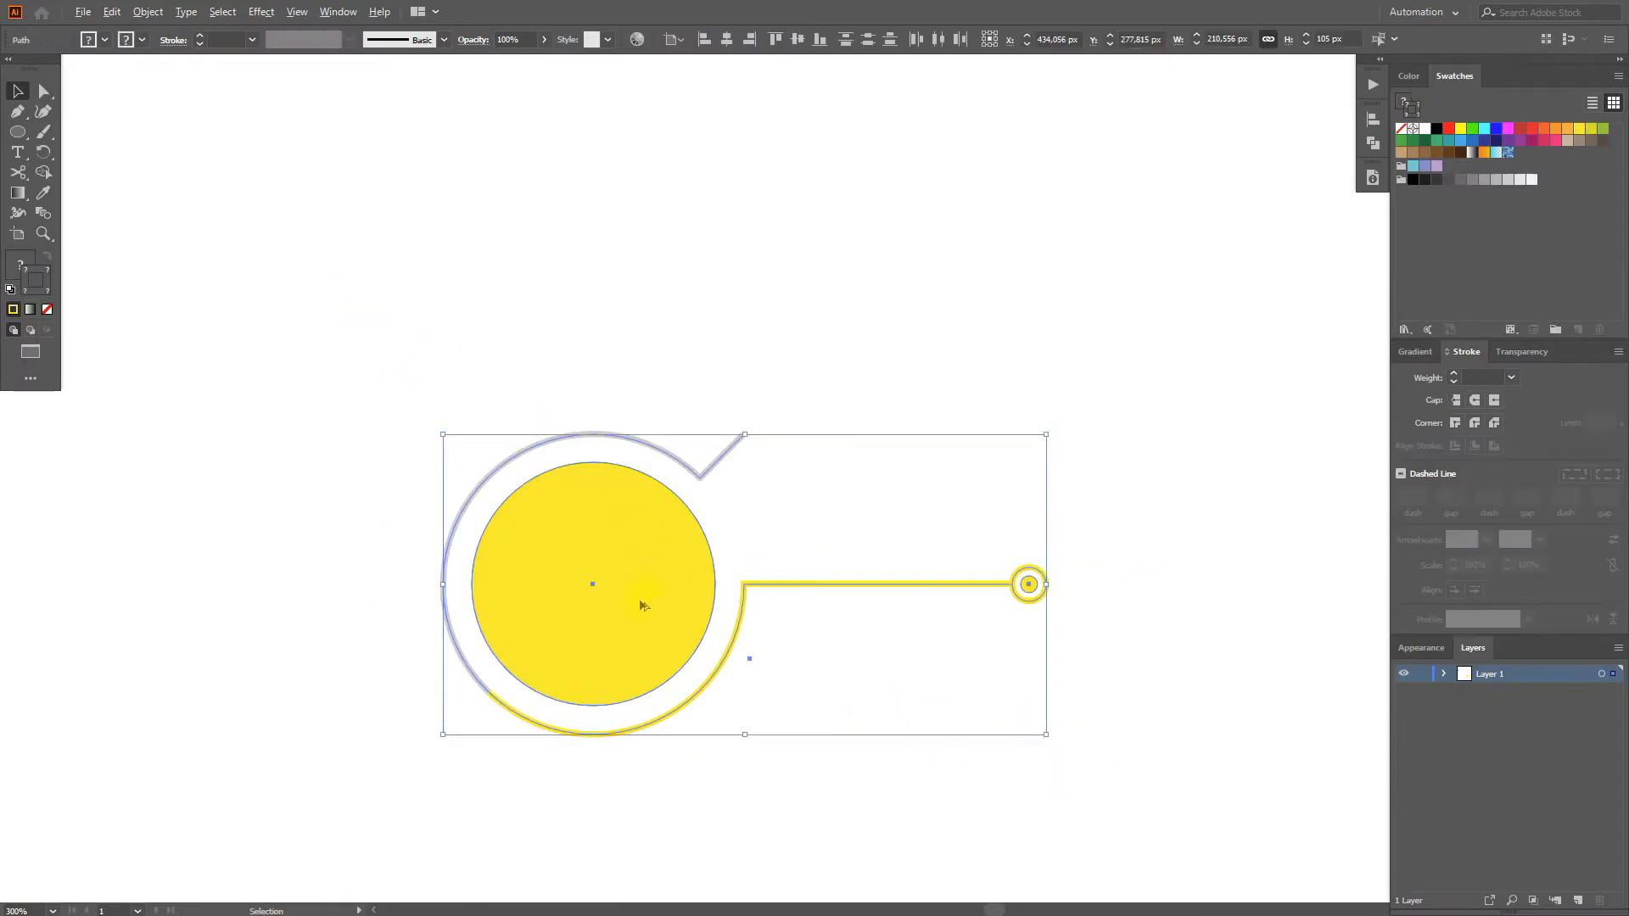
left_click_drag(514, 681, 770, 422)
Use Outline view to move the duplicate so its grey-yellow arc junction meets the end of the original's grey diagonal segment.
scroll(771, 421, "up", 3)
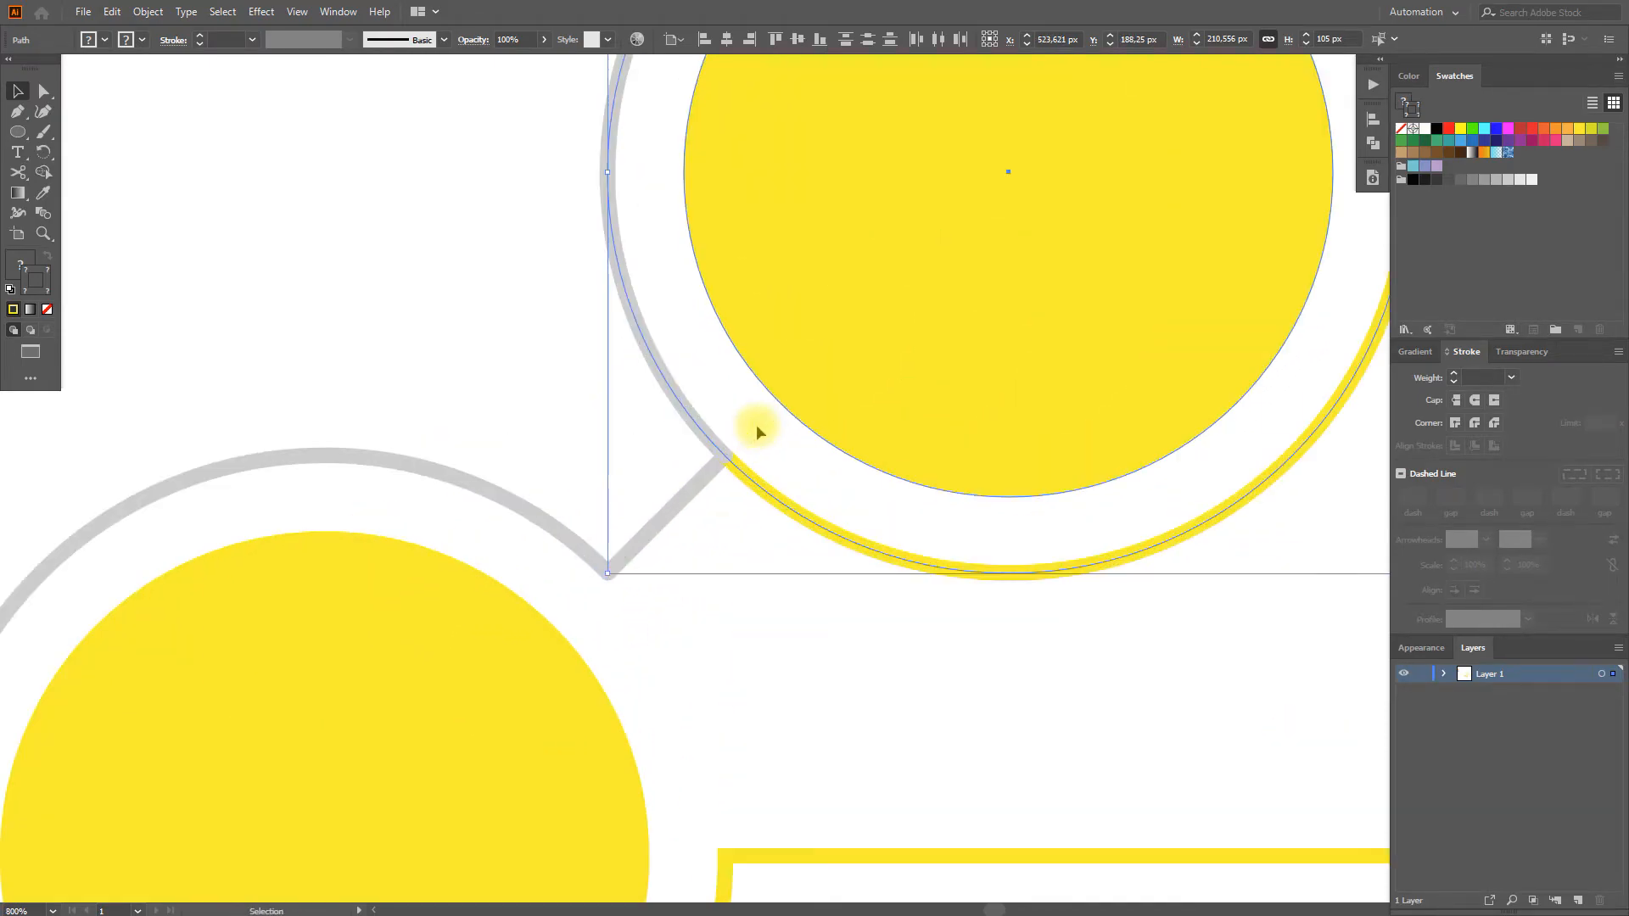
key("ctrl+y")
scroll(733, 465, "up", 8)
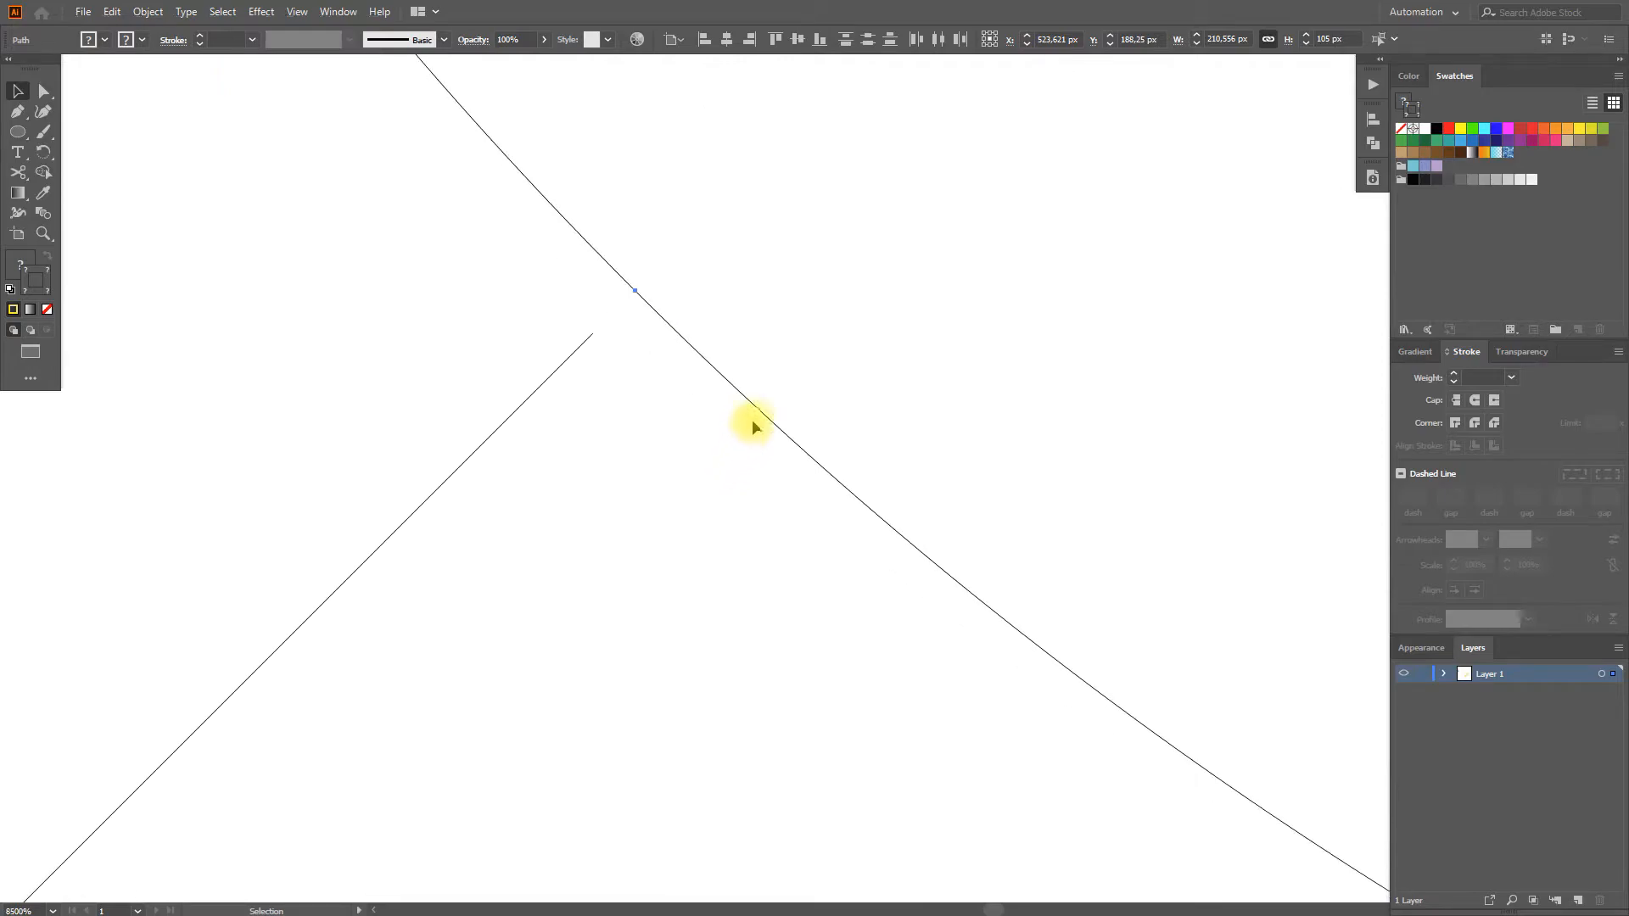
left_click_drag(761, 411, 721, 455)
scroll(720, 458, "down", 4)
key("ctrl+y")
scroll(715, 461, "down", 6)
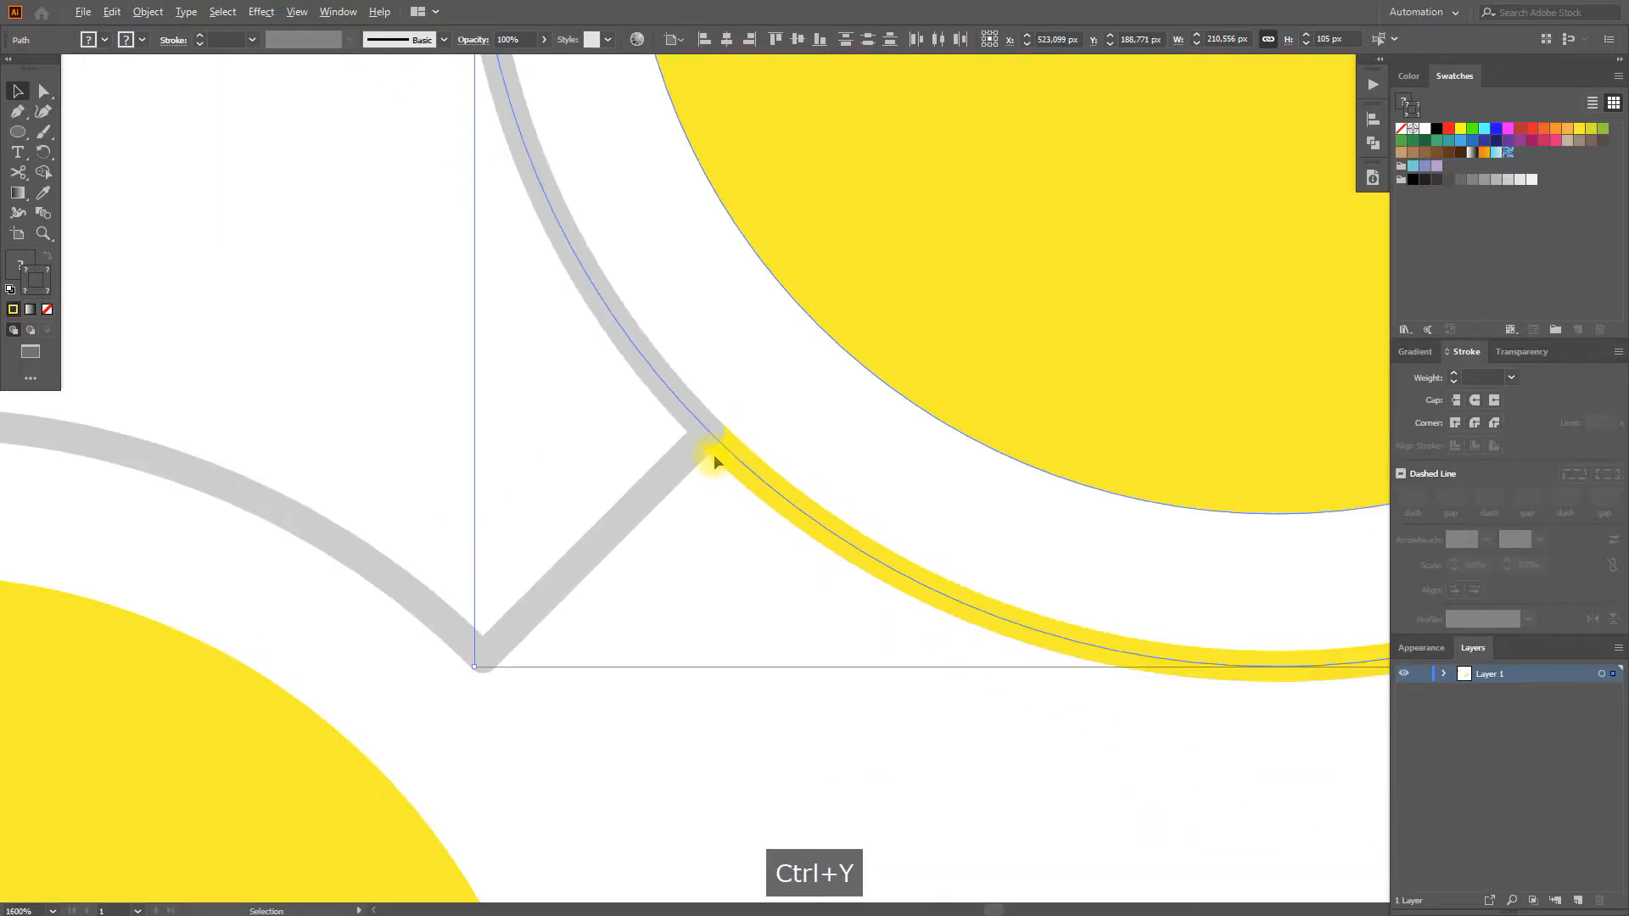
Select both connected graphics and move them toward the artboard's lower left, centred at about X 368 px, Y 301 px.
key("space")
left_click_drag(814, 533, 592, 640)
scroll(589, 632, "down", 2)
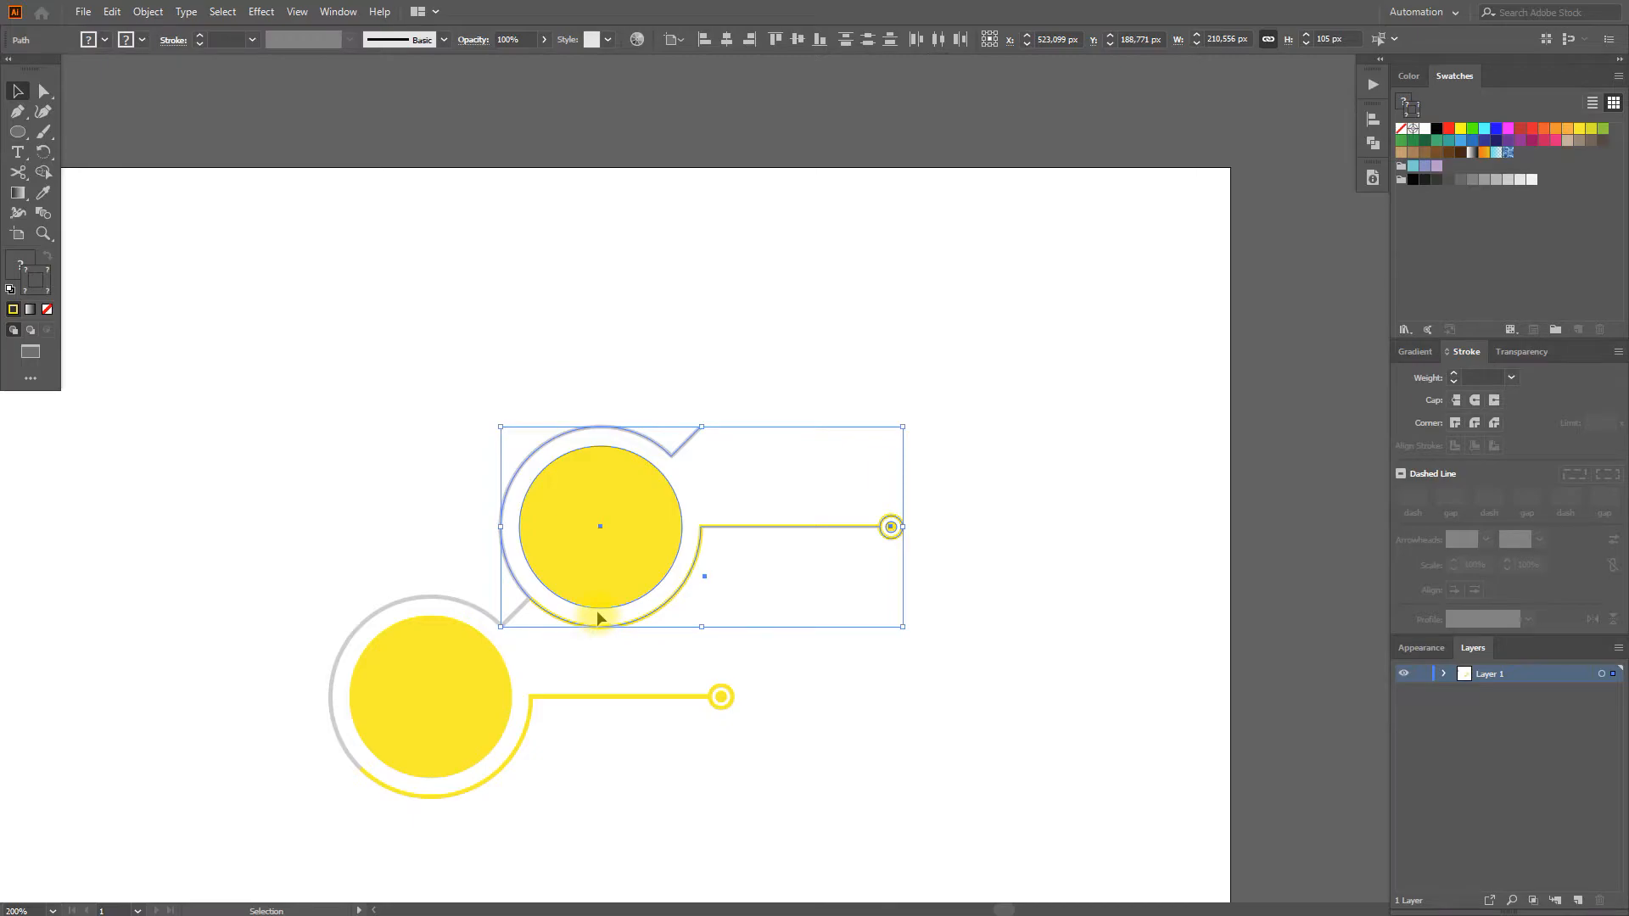
key("space")
left_click_drag(574, 704, 672, 595)
left_click_drag(366, 219, 999, 776)
scroll(969, 729, "down", 1)
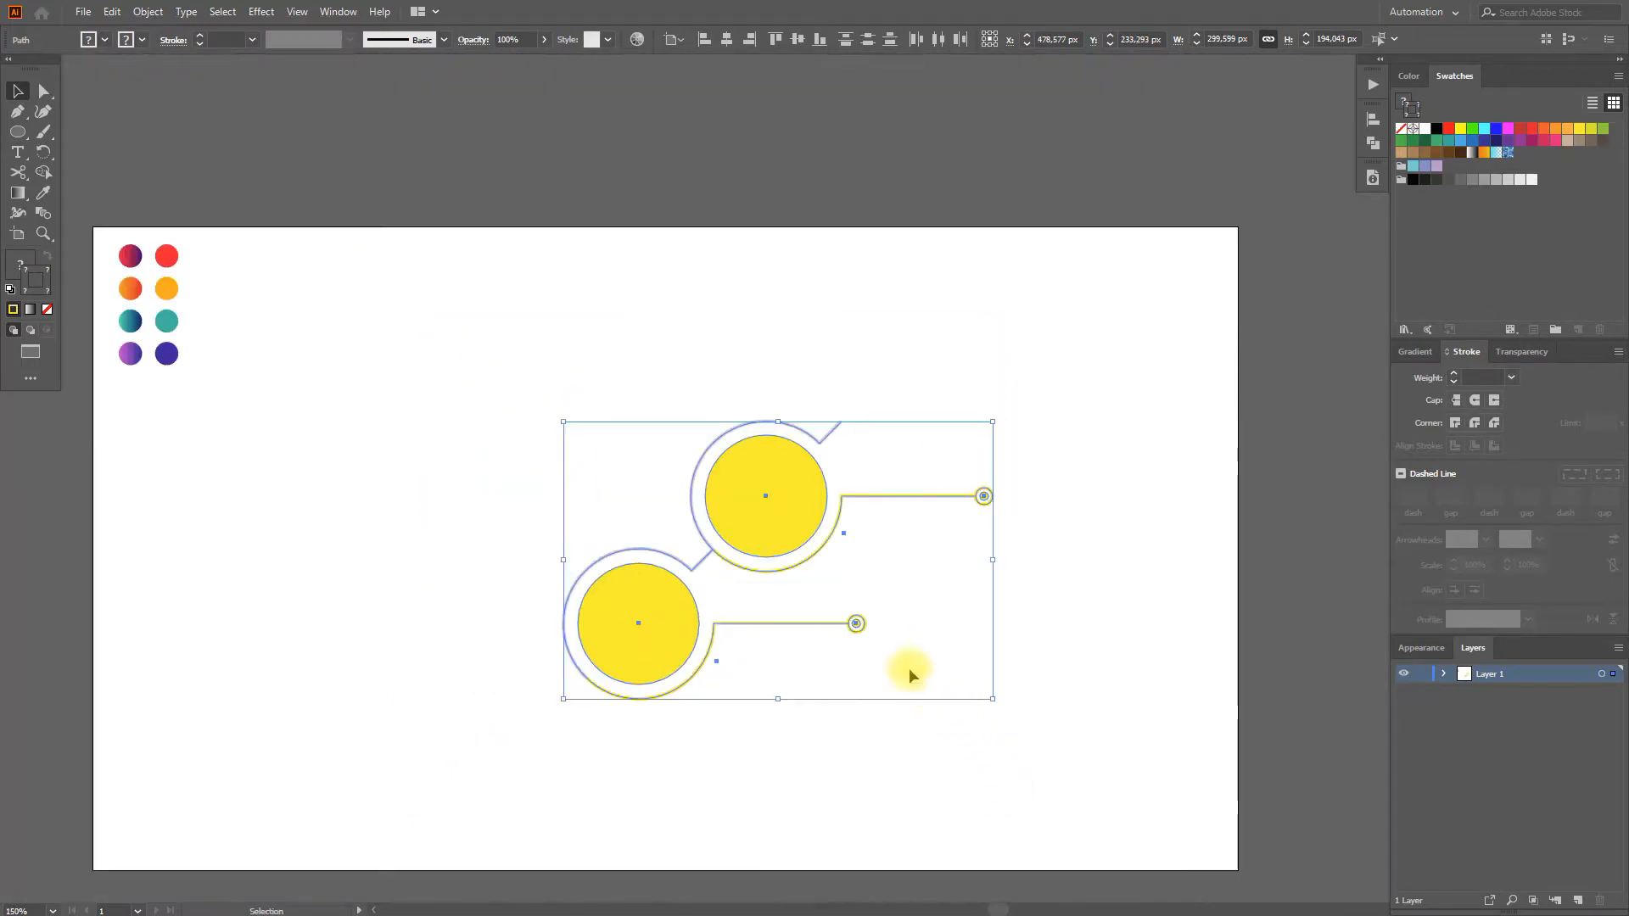
left_click_drag(929, 683, 955, 597)
left_click_drag(815, 454, 658, 538)
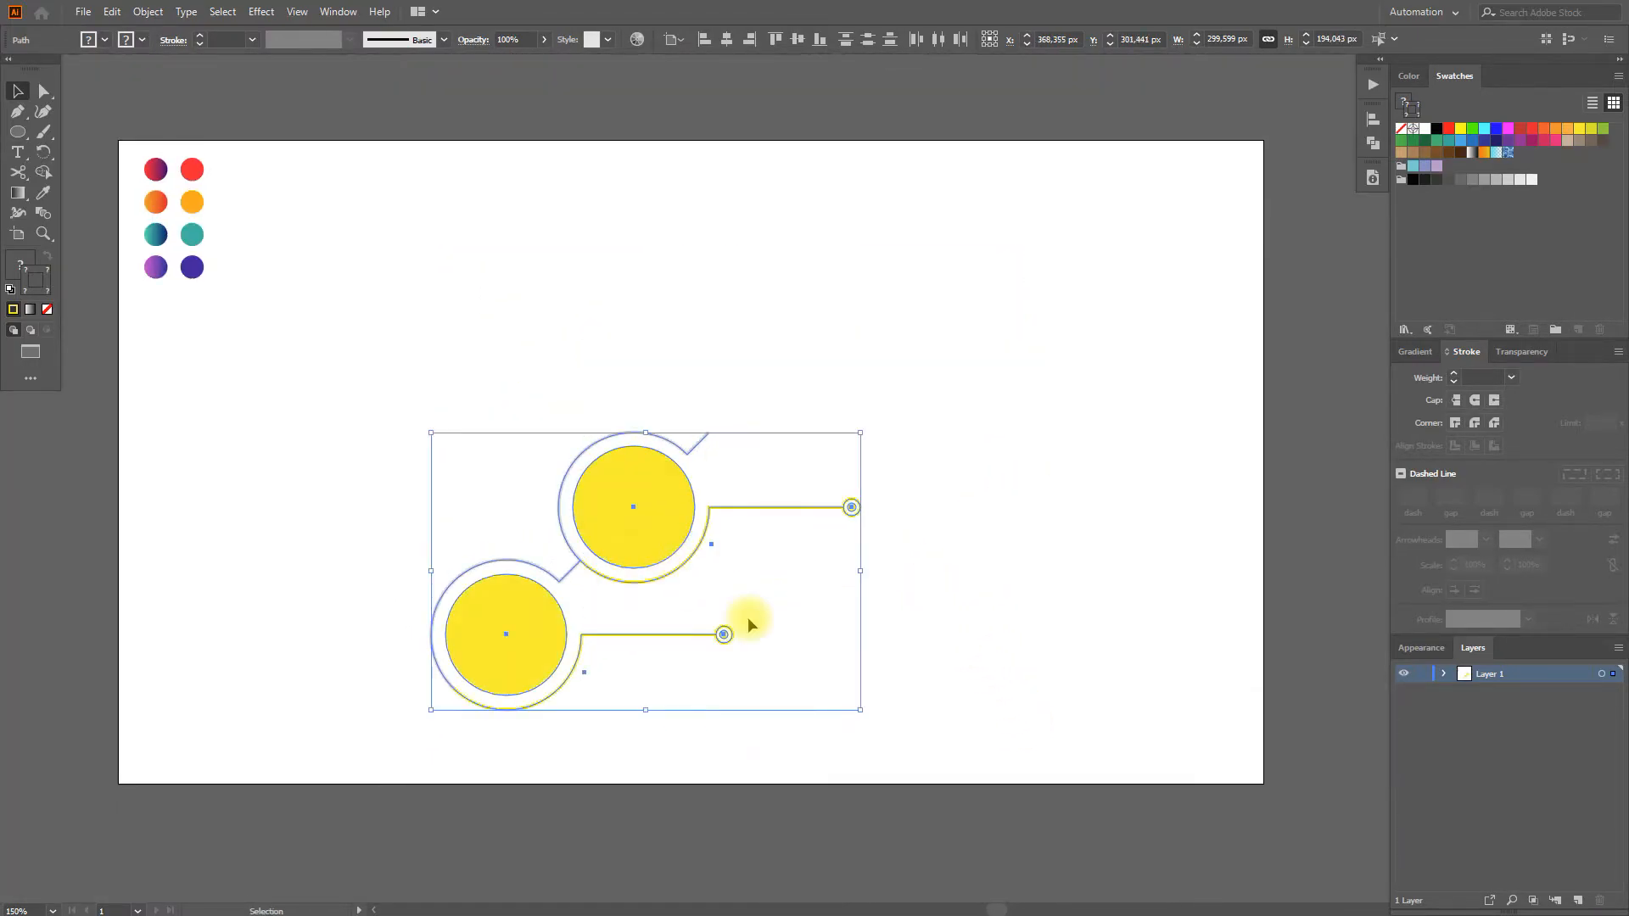
scroll(743, 604, "up", 1)
left_click(728, 557)
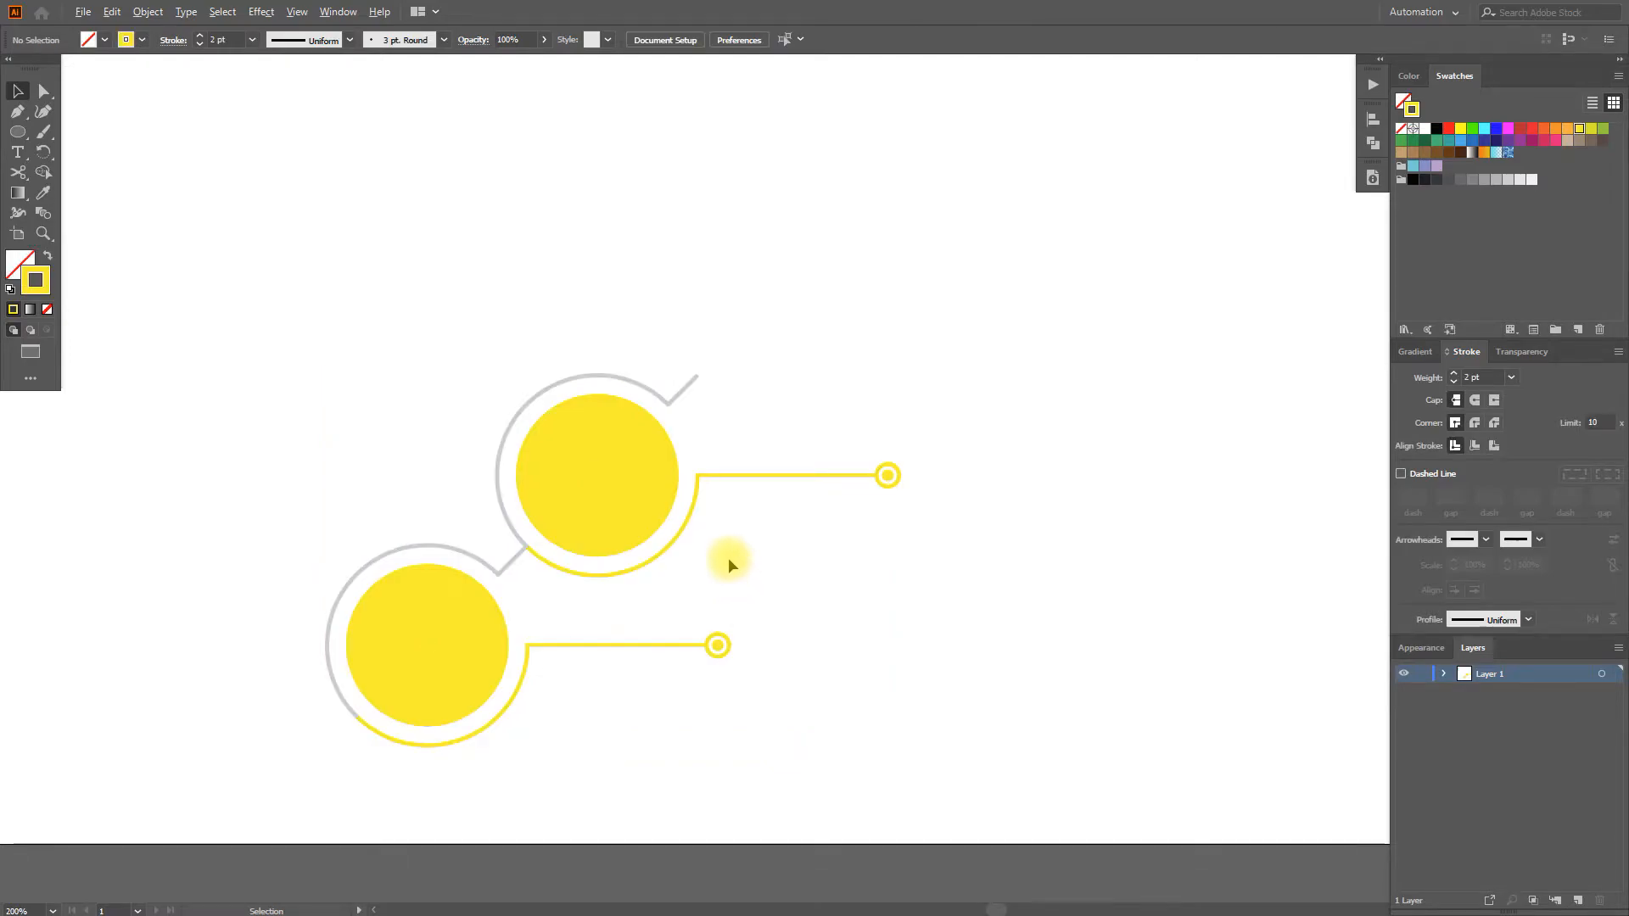
Duplicate the upper circle-and-connector graphic diagonally up and to the right, and rotate the copy 180°.
scroll(728, 558, "up", 1)
left_click_drag(767, 574, 788, 582)
left_click_drag(791, 368, 621, 251)
left_click_drag(625, 485, 714, 459)
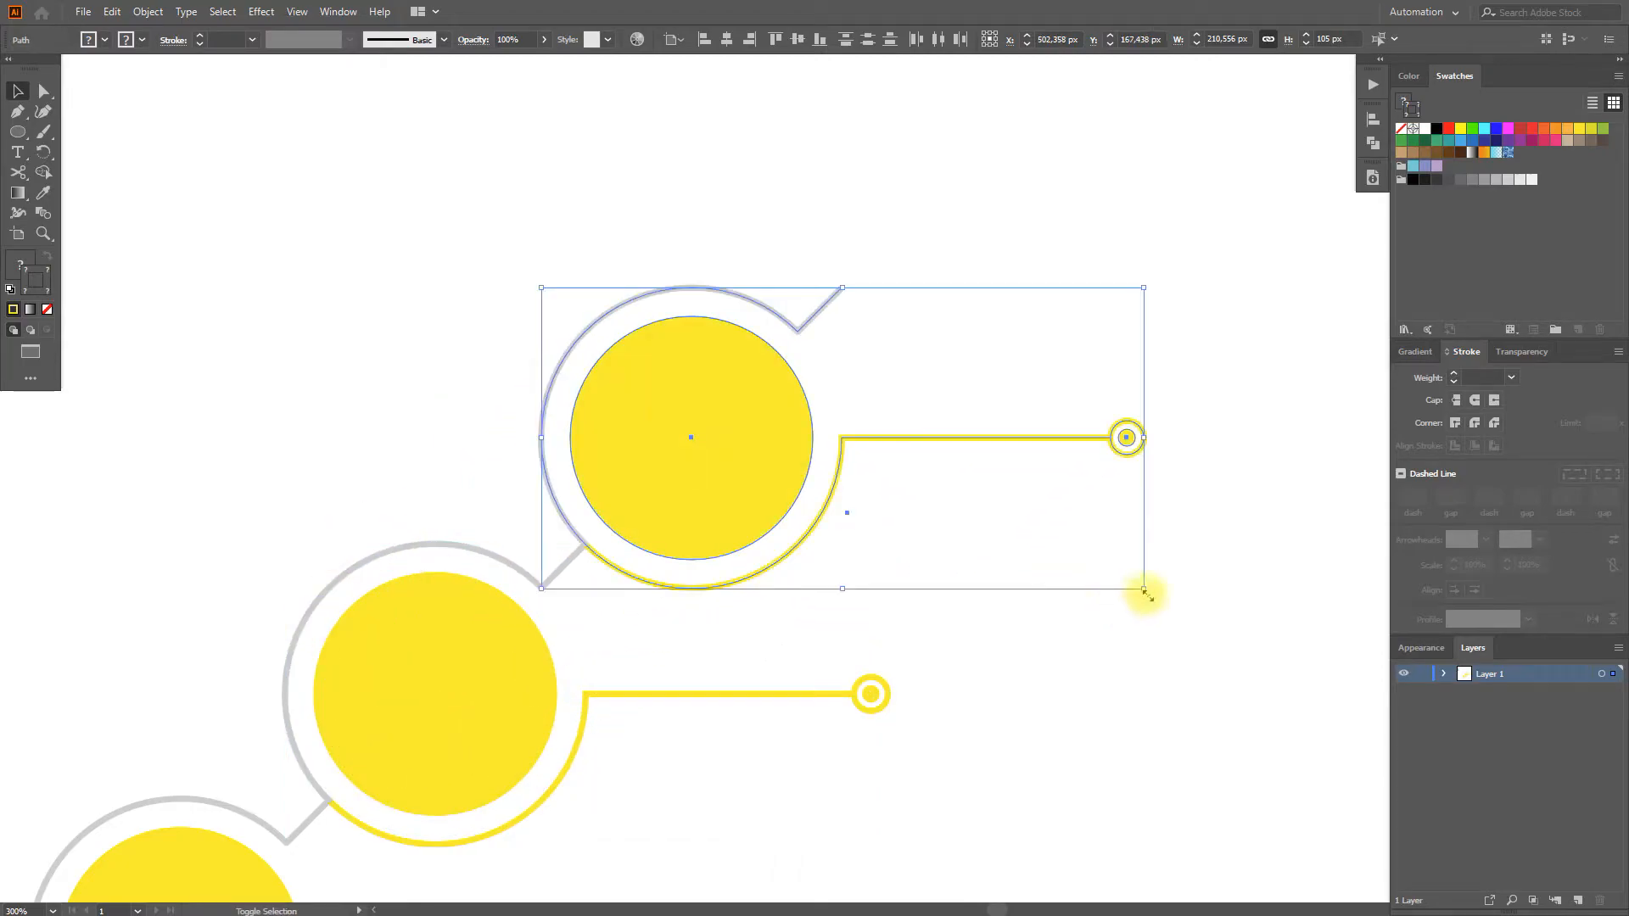
left_click_drag(1150, 596, 637, 194)
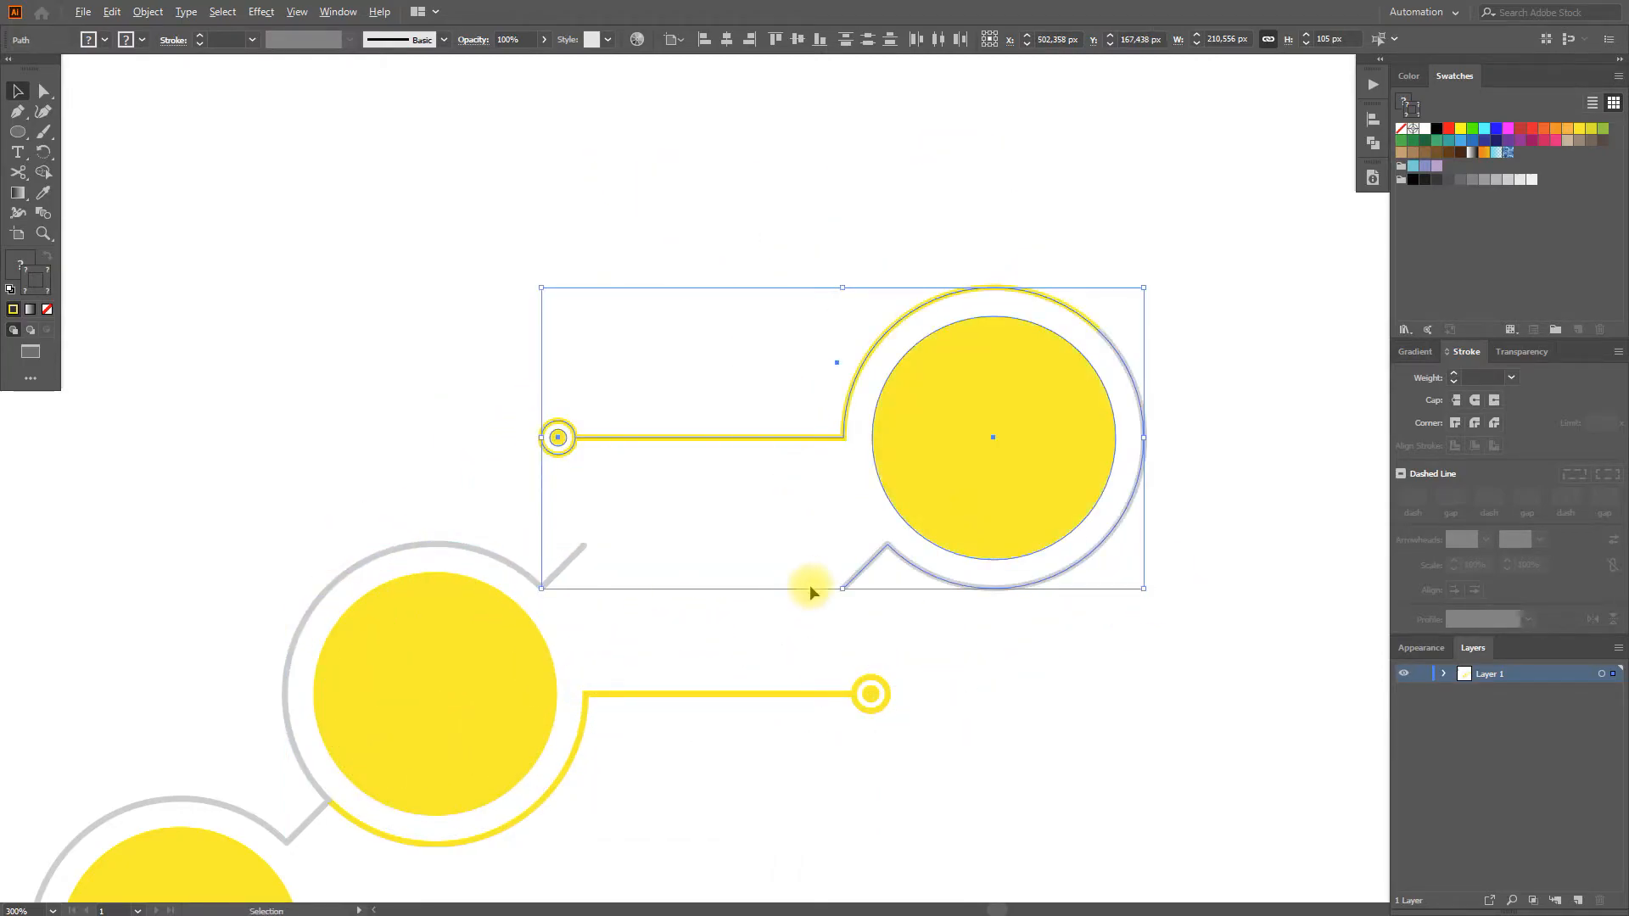
Move the rotated copy so its grey diagonal segment sits just beyond the end of the second graphic's diagonal, centred at about X 415 px, Y 149 px.
scroll(810, 591, "up", 2)
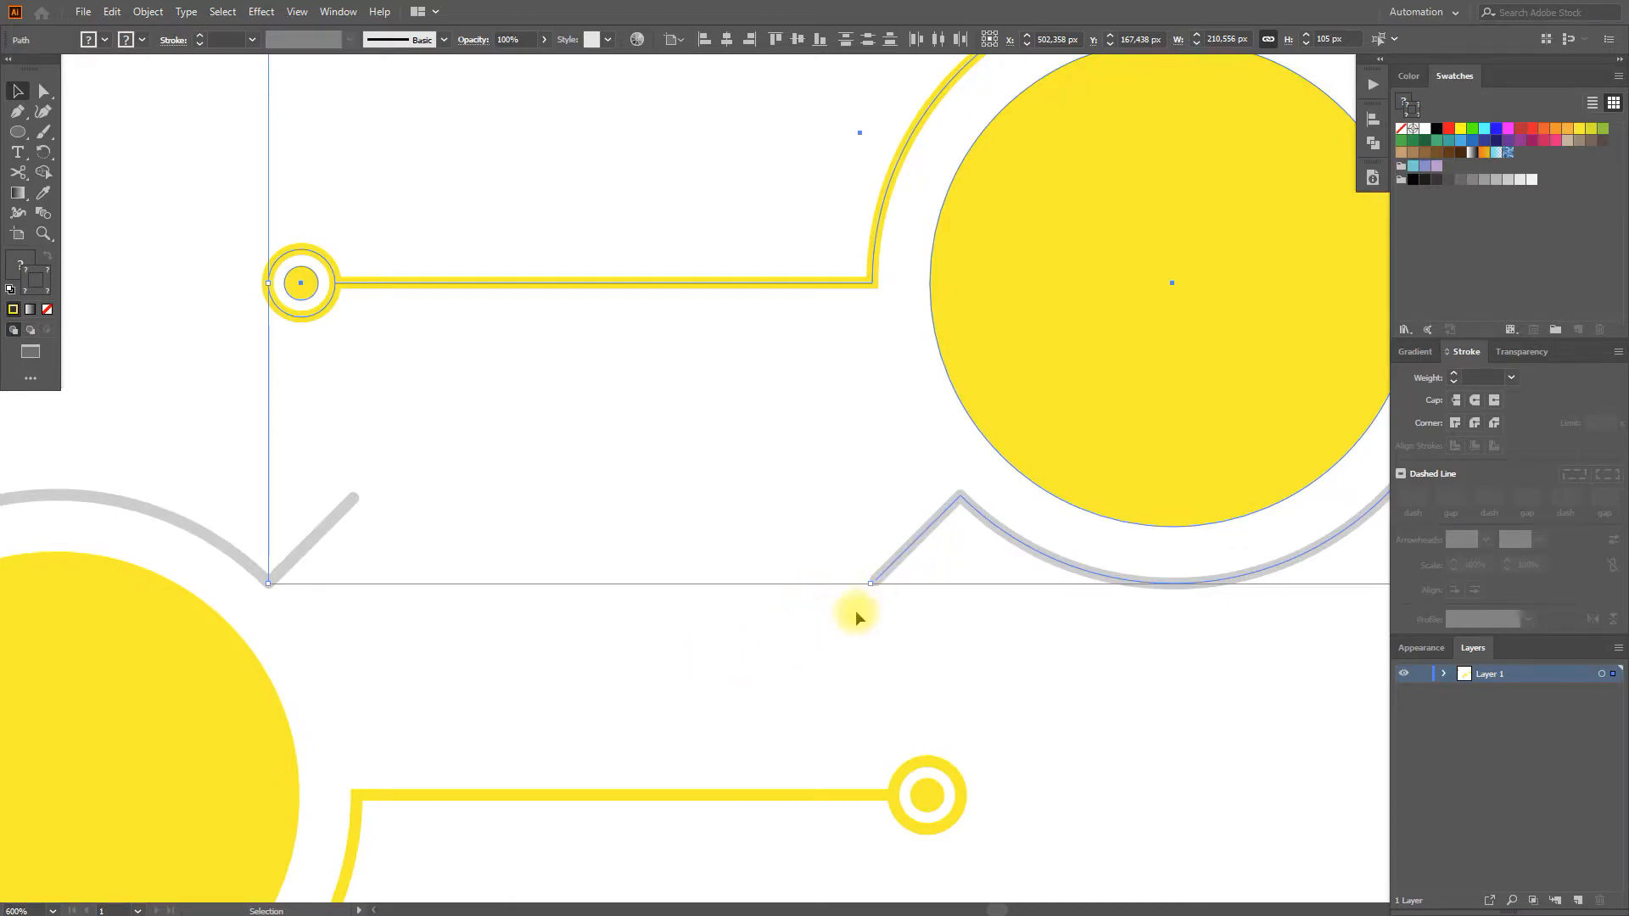
scroll(873, 599, "down", 1)
left_click_drag(883, 574, 556, 501)
left_click(558, 504)
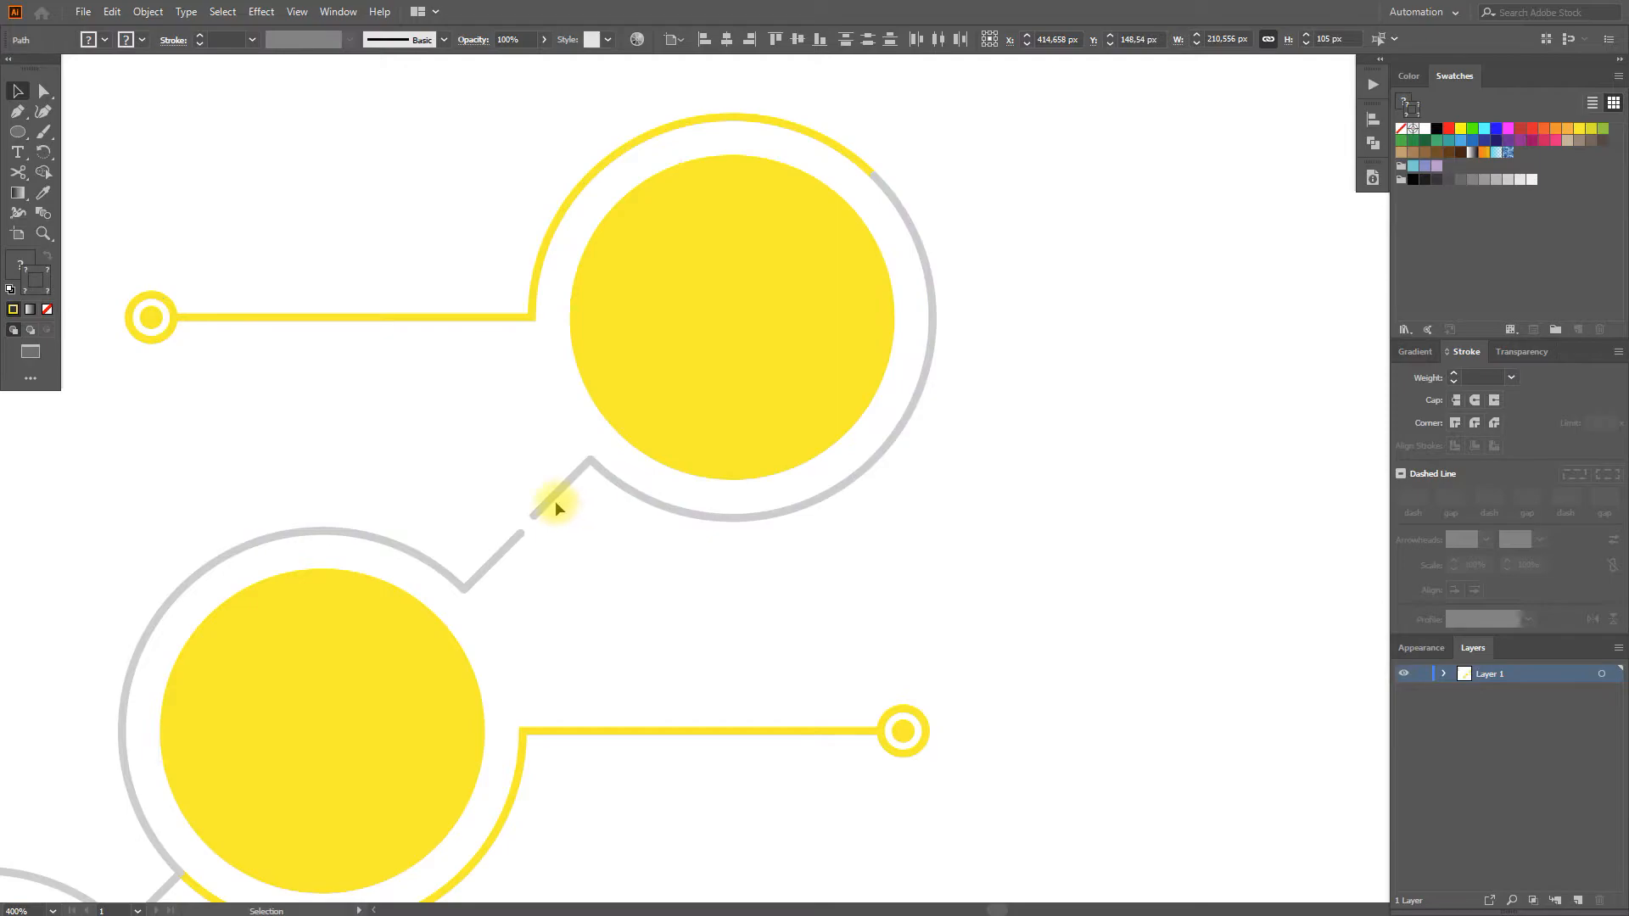
Cut the rotated copy's grey path at its corner with the Scissors tool and delete the short diagonal segment.
left_click(555, 503)
left_click(18, 173)
scroll(576, 451, "up", 3)
left_click(620, 473)
left_click(17, 91)
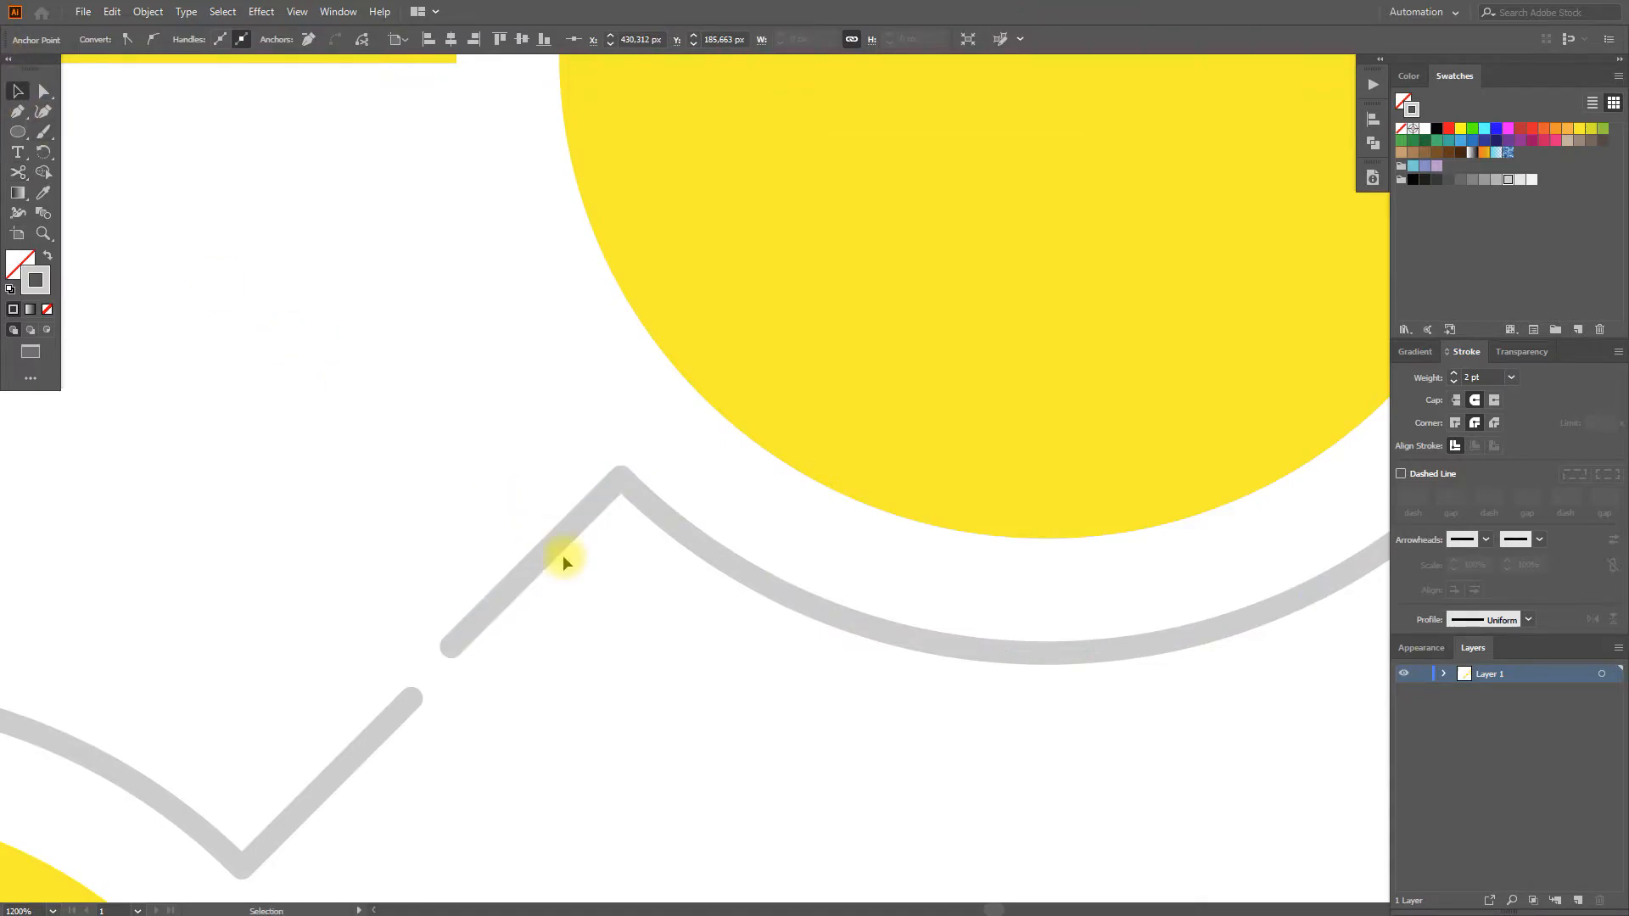
left_click(562, 531)
key("Delete")
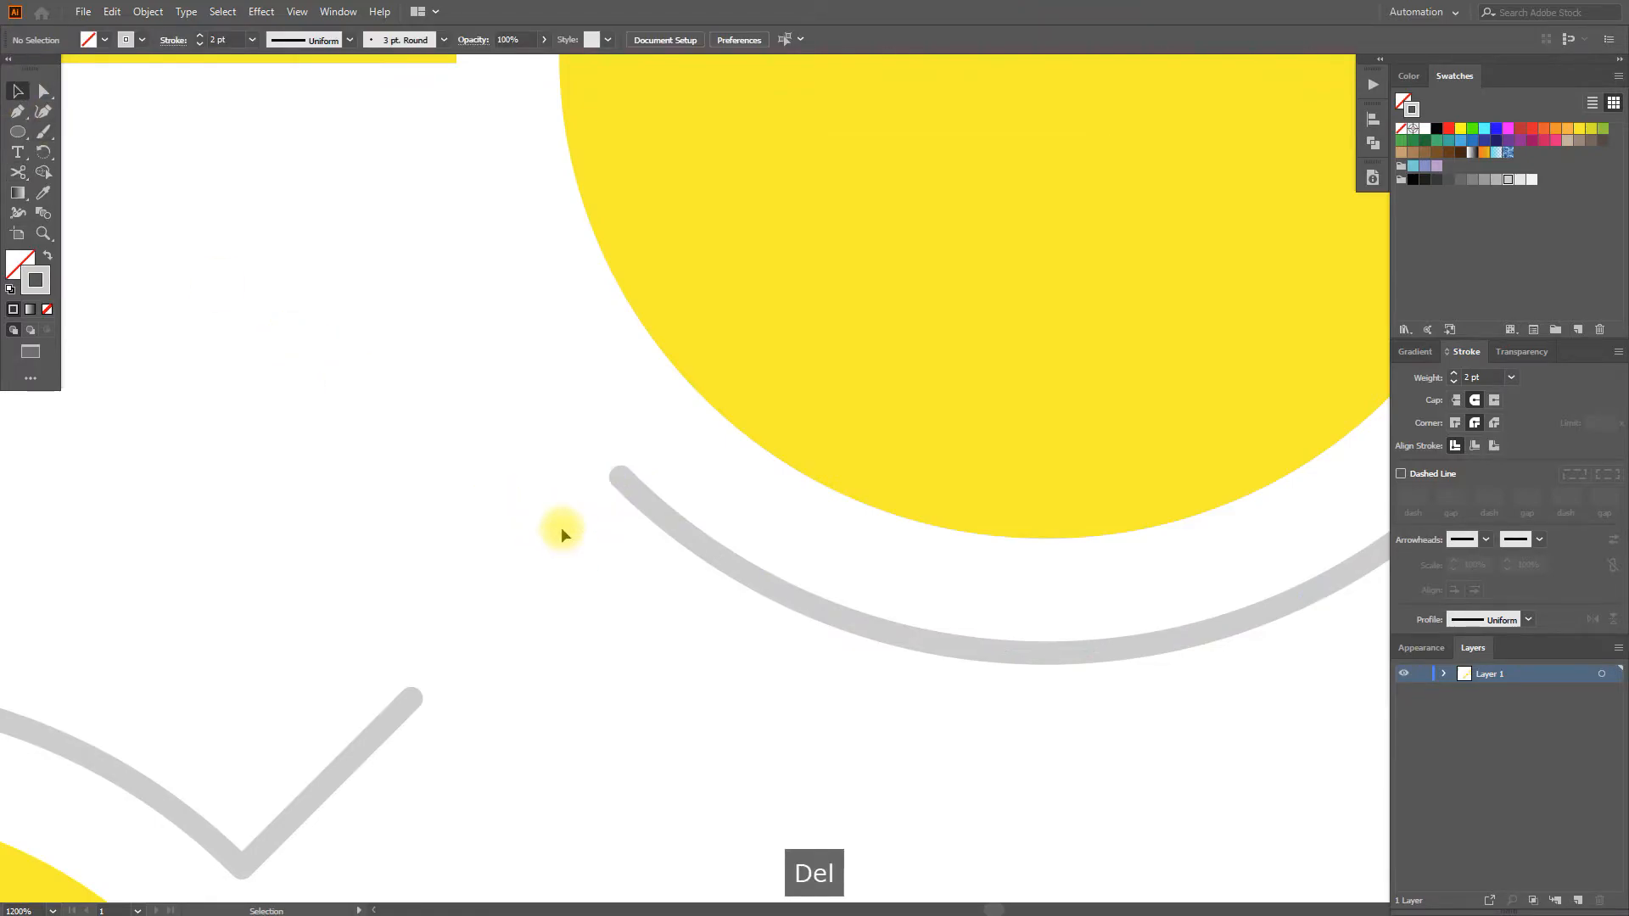
Use Outline view to move the rotated graphic so its grey arc's free end meets the end of the second graphic's diagonal segment.
scroll(562, 526, "down", 4)
left_click_drag(561, 527, 701, 483)
scroll(701, 483, "down", 1)
left_click_drag(411, 246, 1051, 538)
scroll(858, 597, "up", 3)
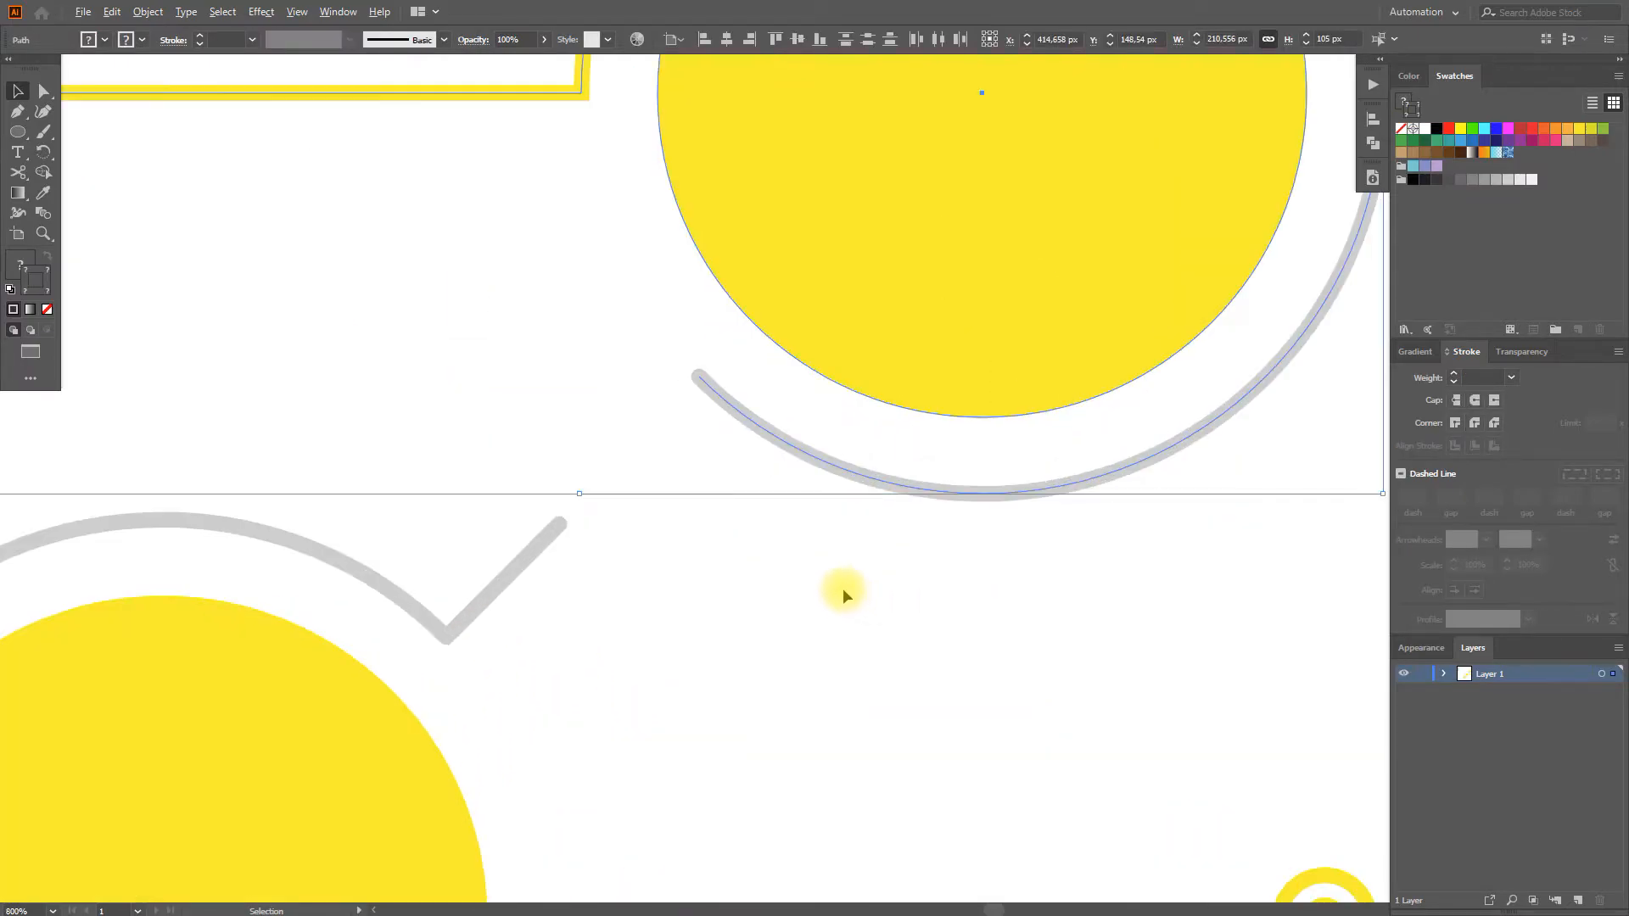
key("ctrl+y")
scroll(697, 349, "up", 3)
left_click_drag(702, 335, 426, 631)
left_click(443, 667)
scroll(443, 667, "down", 4)
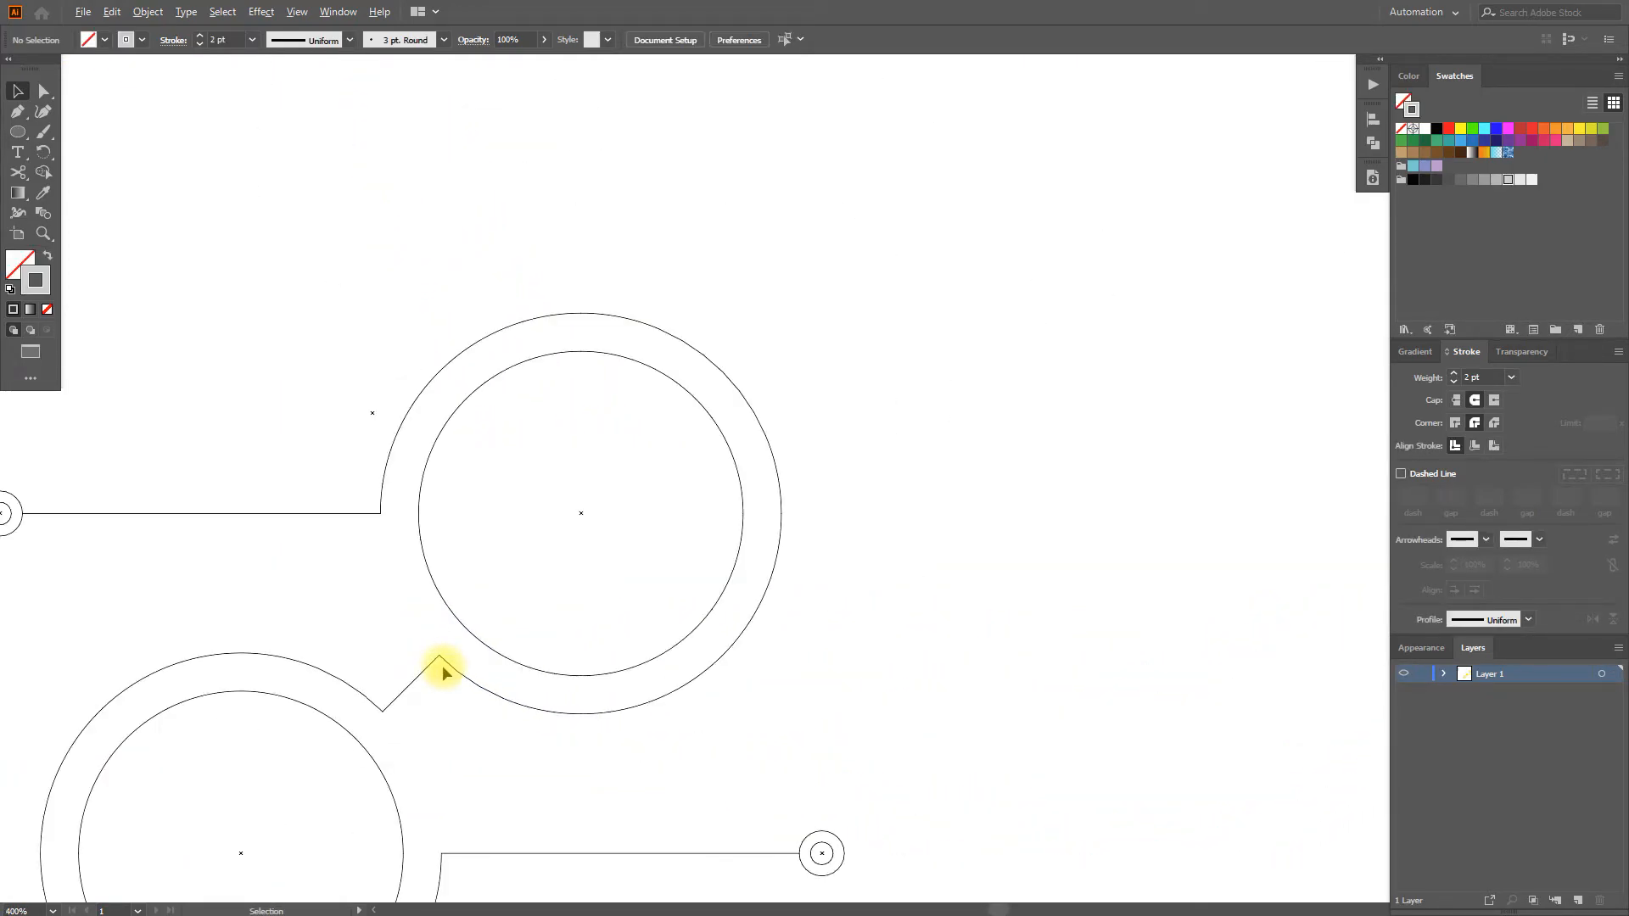
scroll(442, 667, "down", 1)
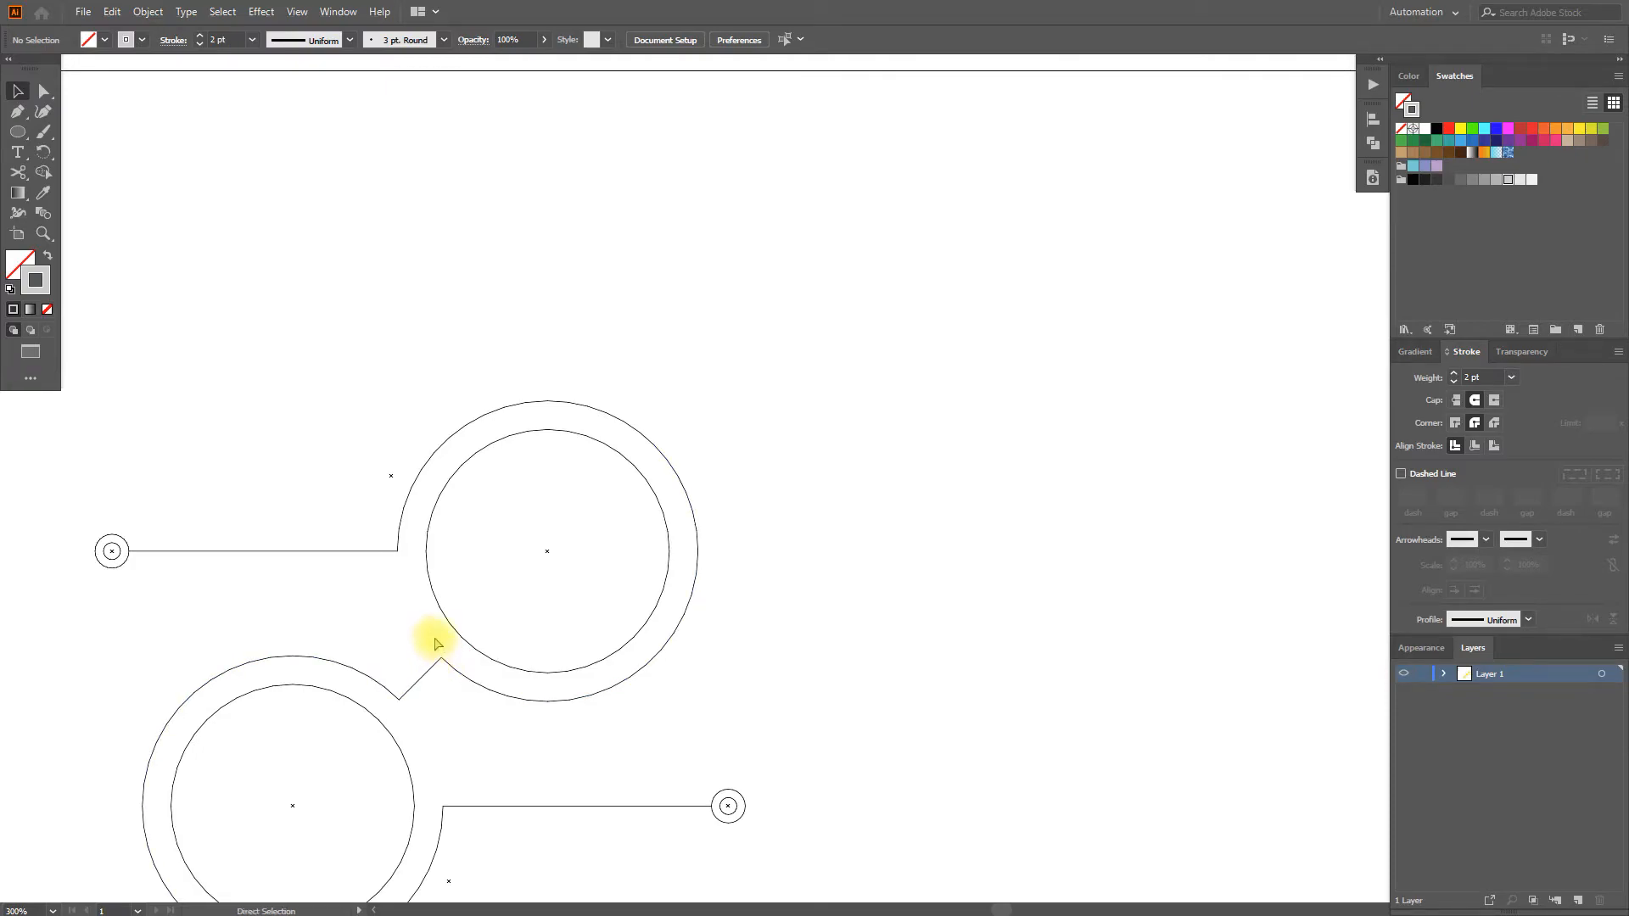
key("ctrl+y")
scroll(433, 633, "down", 1)
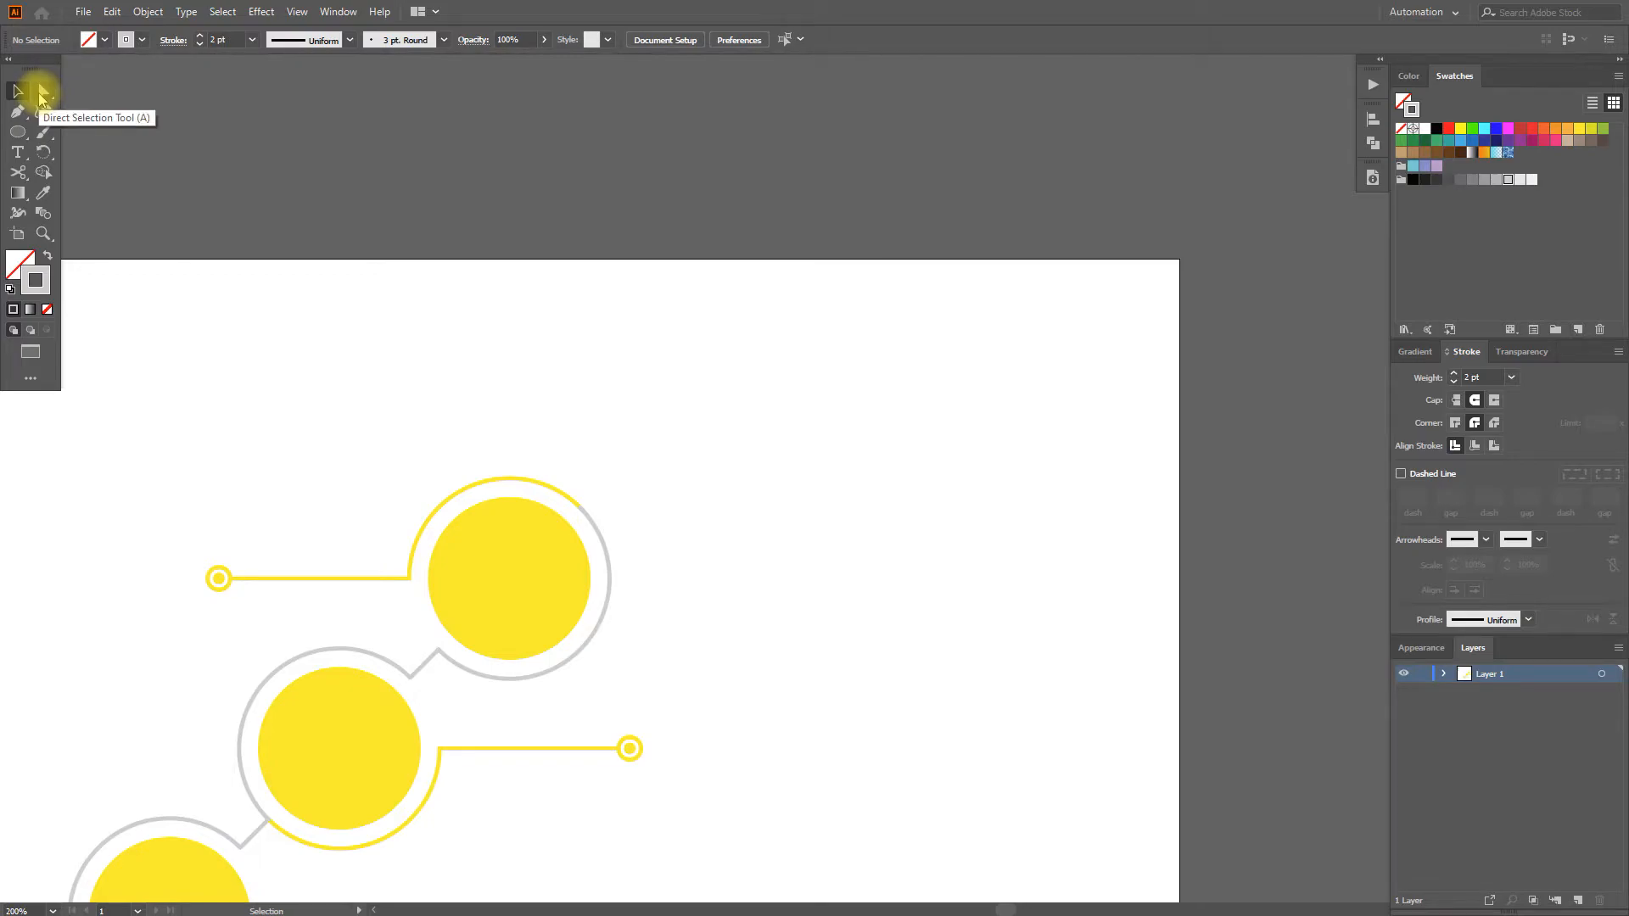
Copy the second circle's grey arc with its diagonal segment and place the pasted copy in the empty area right of the circles.
scroll(382, 686, "up", 3)
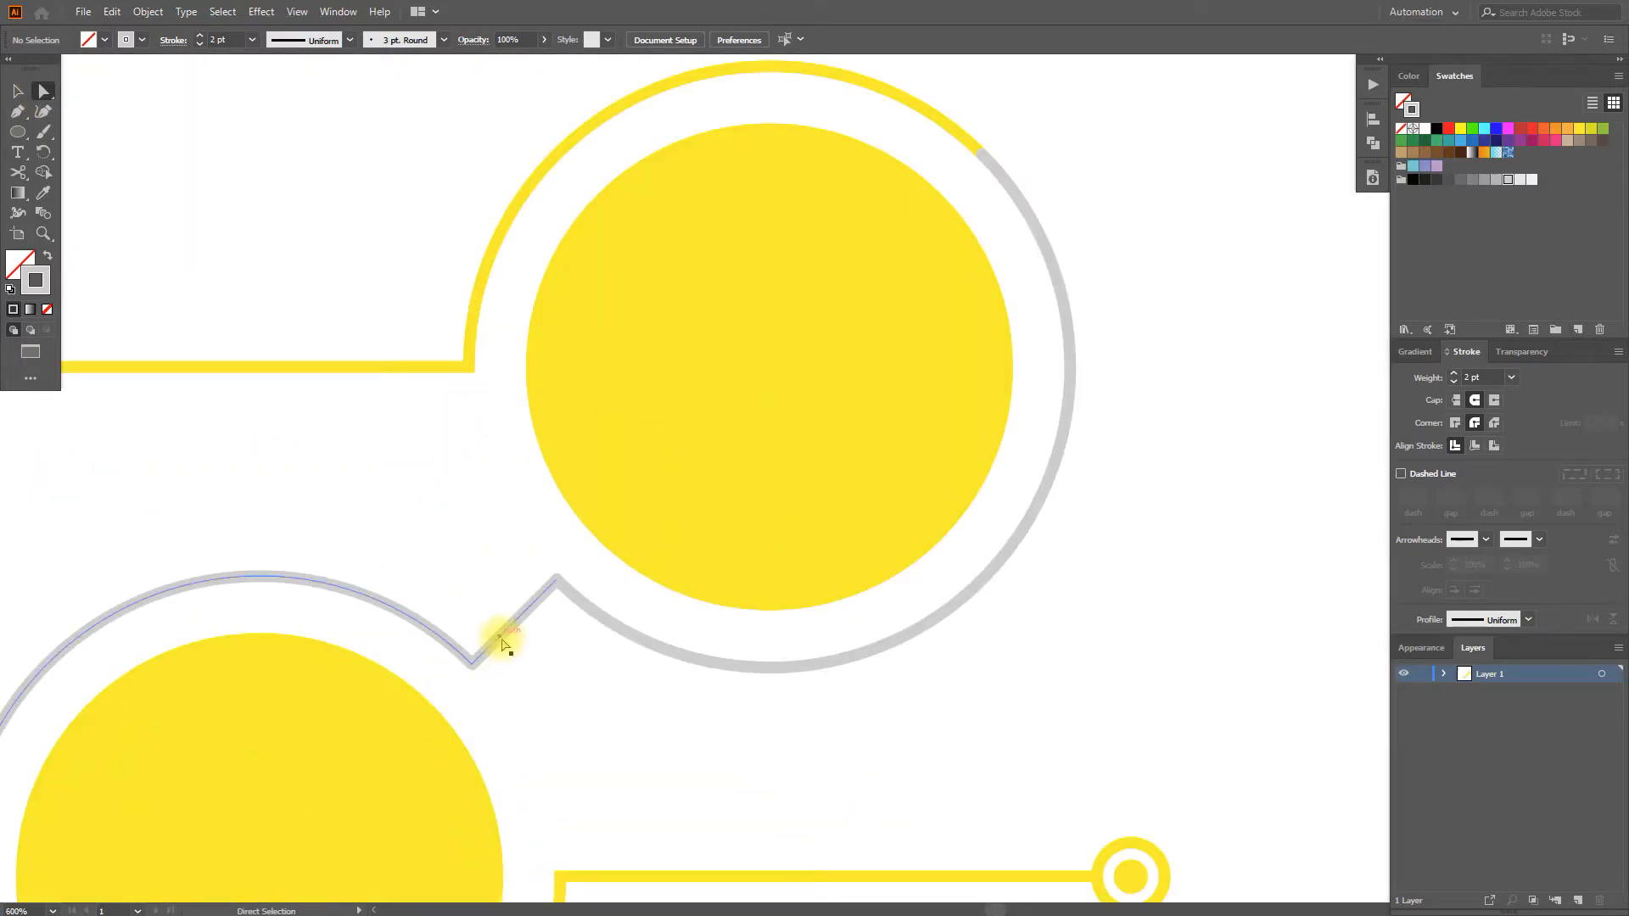
left_click(501, 644)
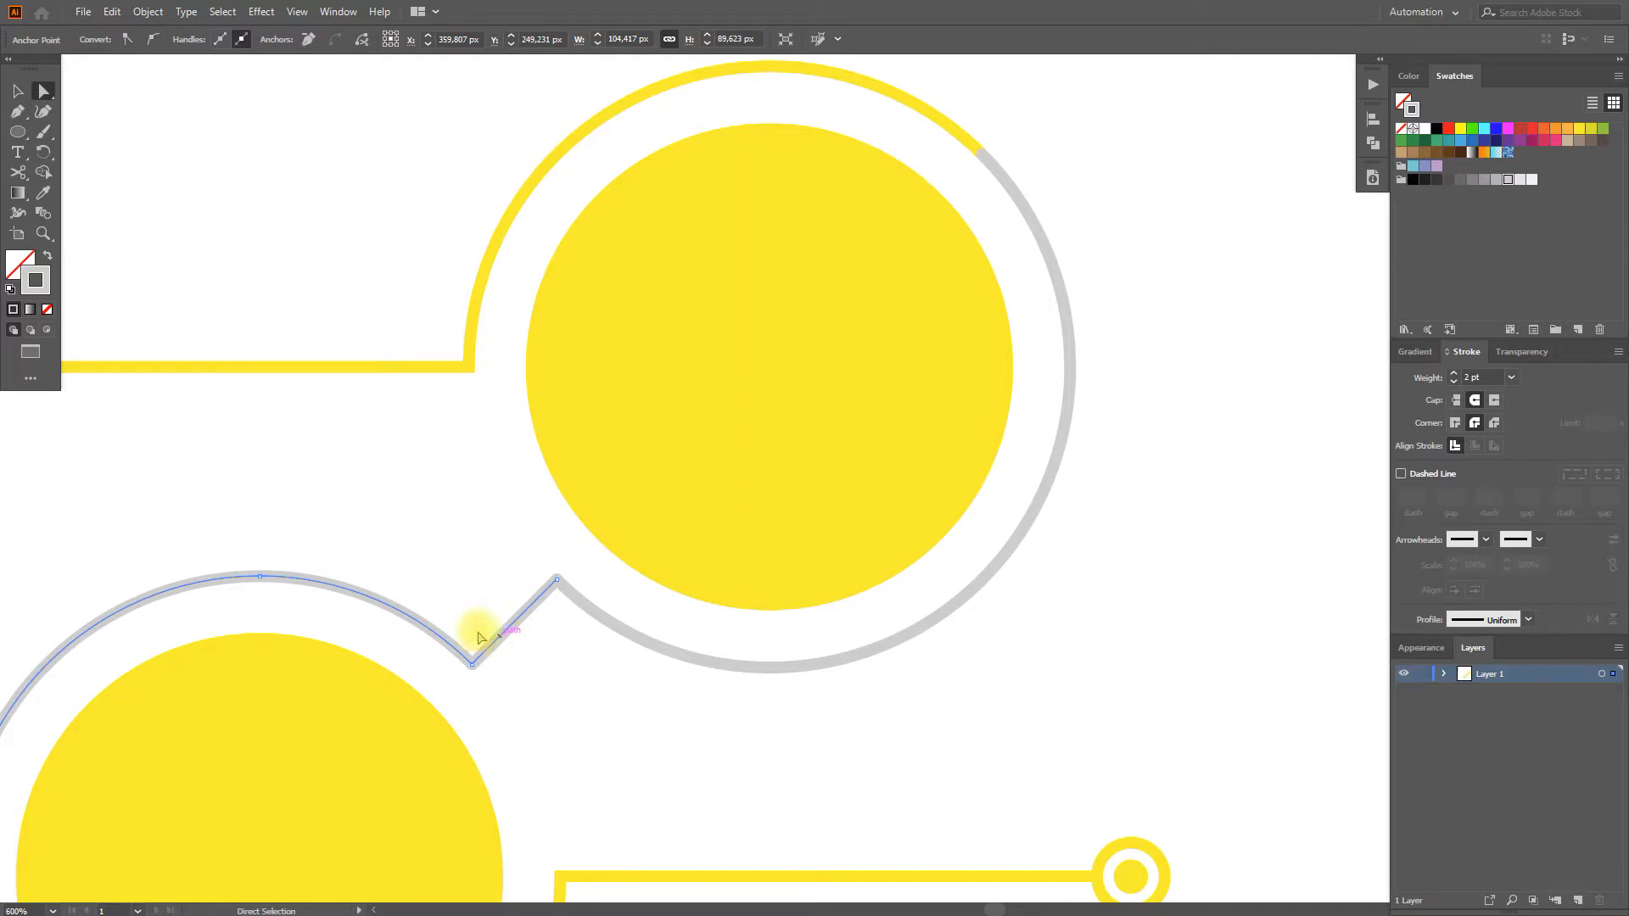
left_click(114, 15)
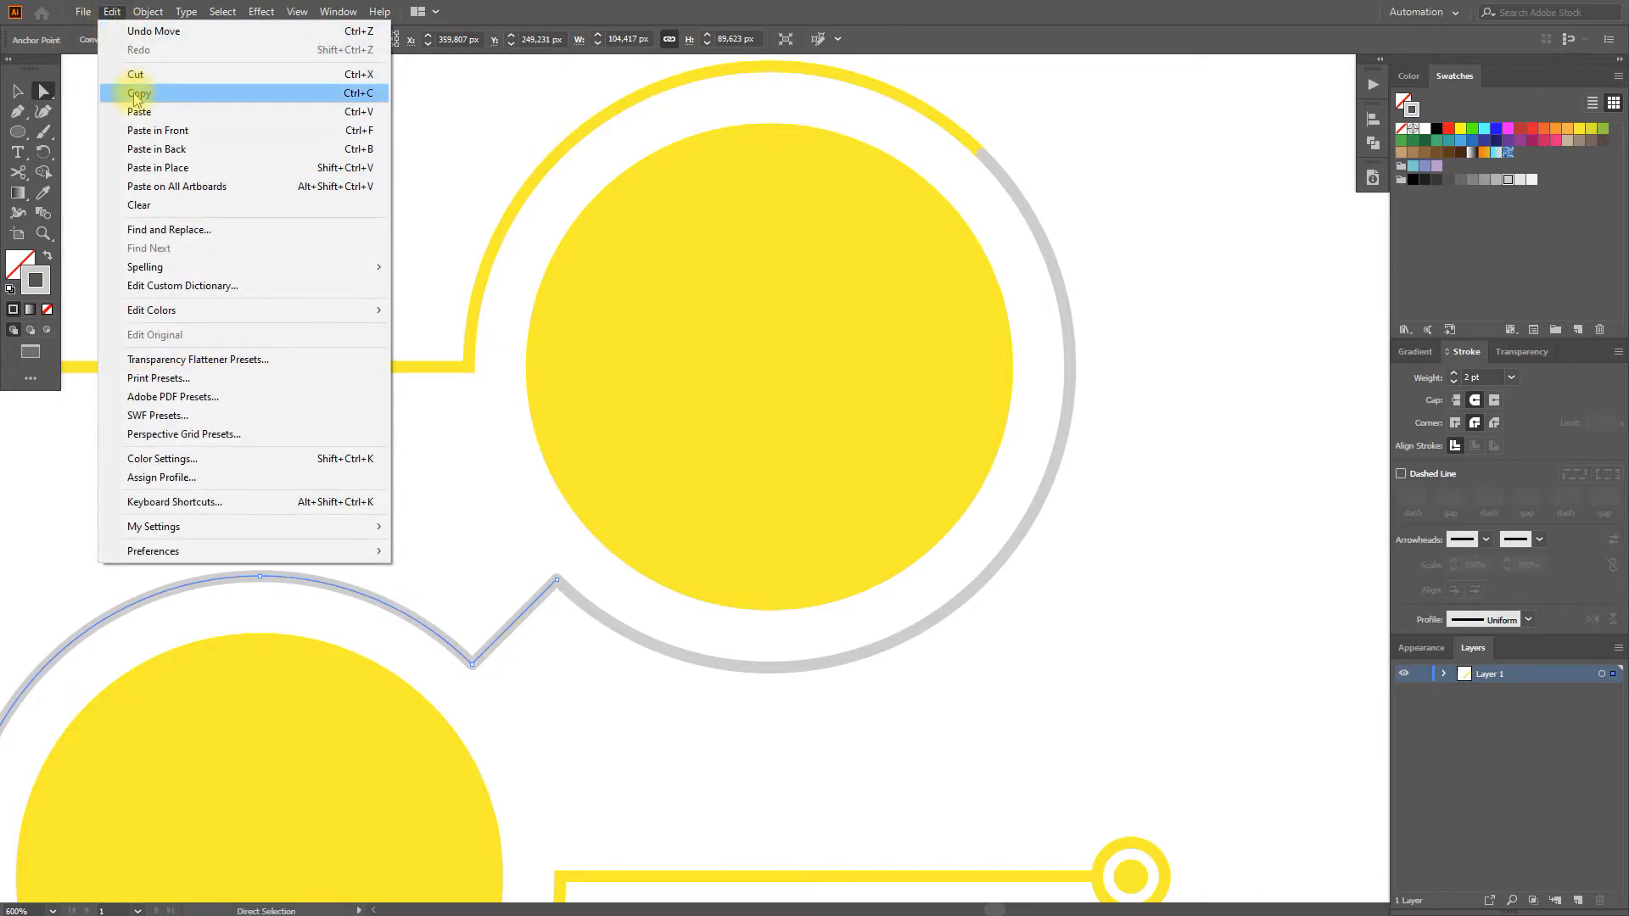
left_click(136, 94)
left_click(117, 15)
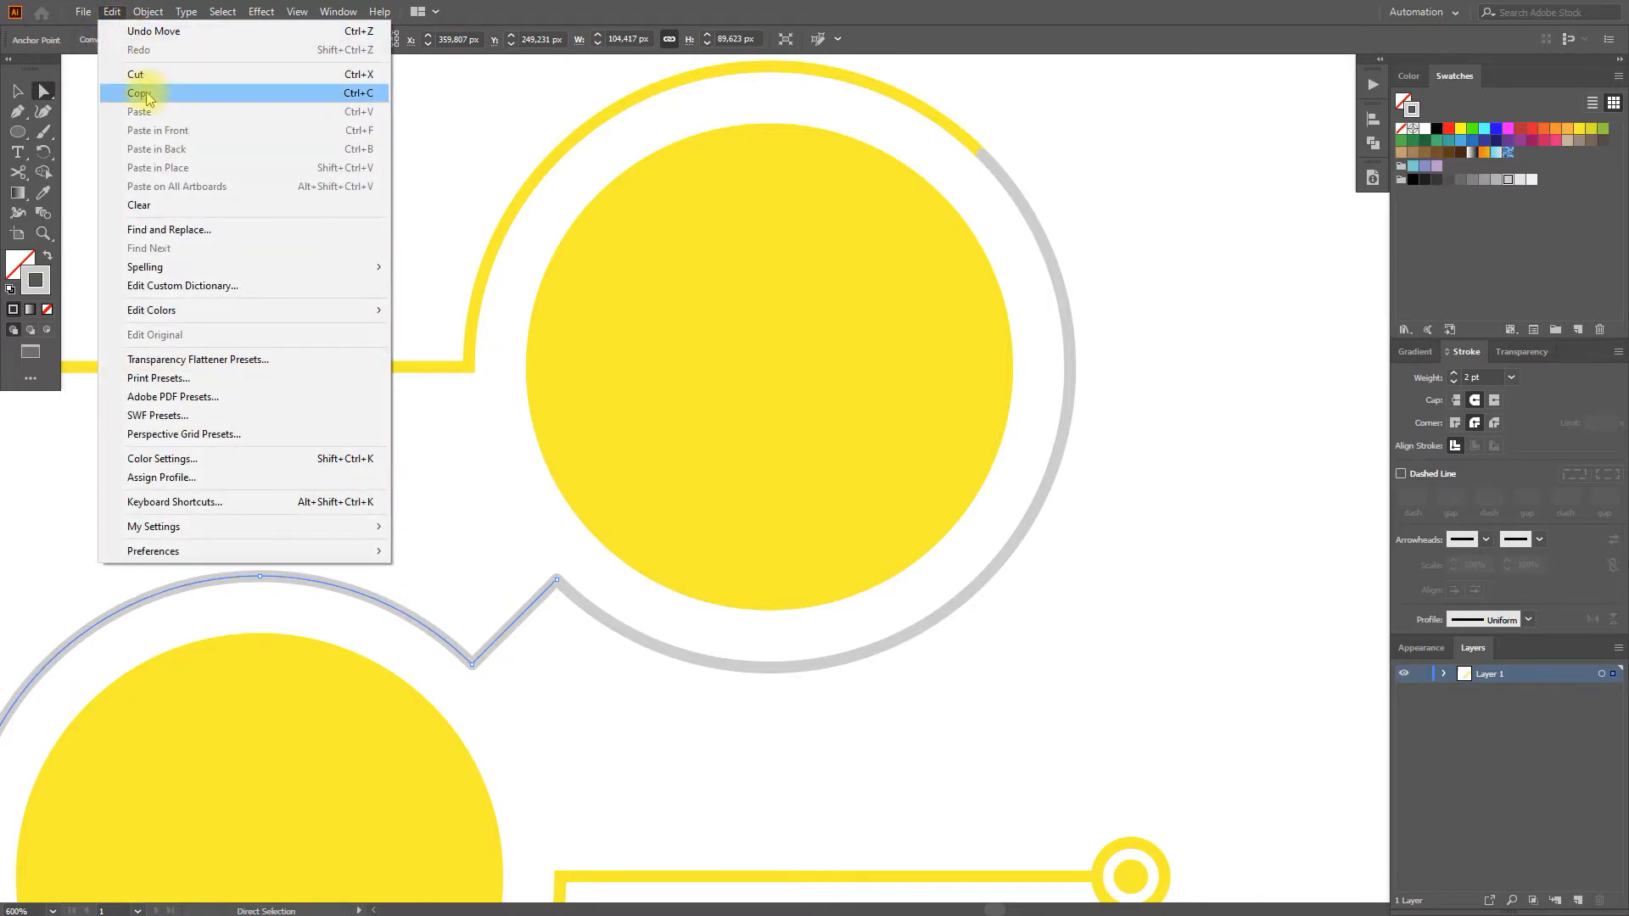
left_click(534, 686)
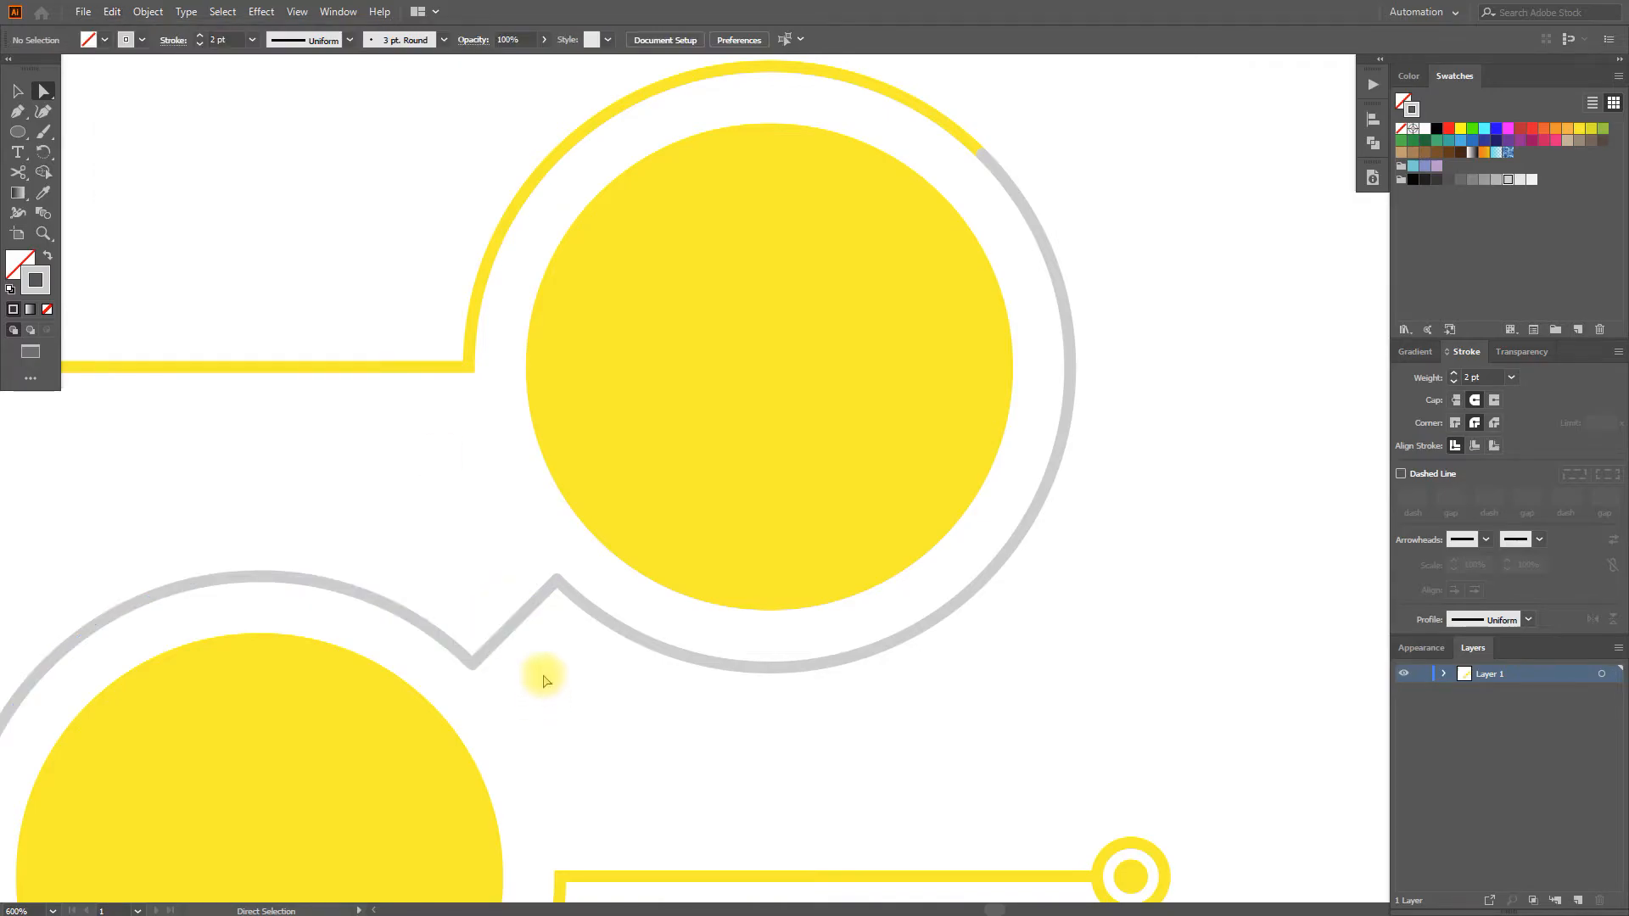
key("ctrl+v")
left_click(527, 605)
scroll(527, 605, "down", 3)
left_click_drag(527, 605, 874, 453)
scroll(874, 453, "up", 3)
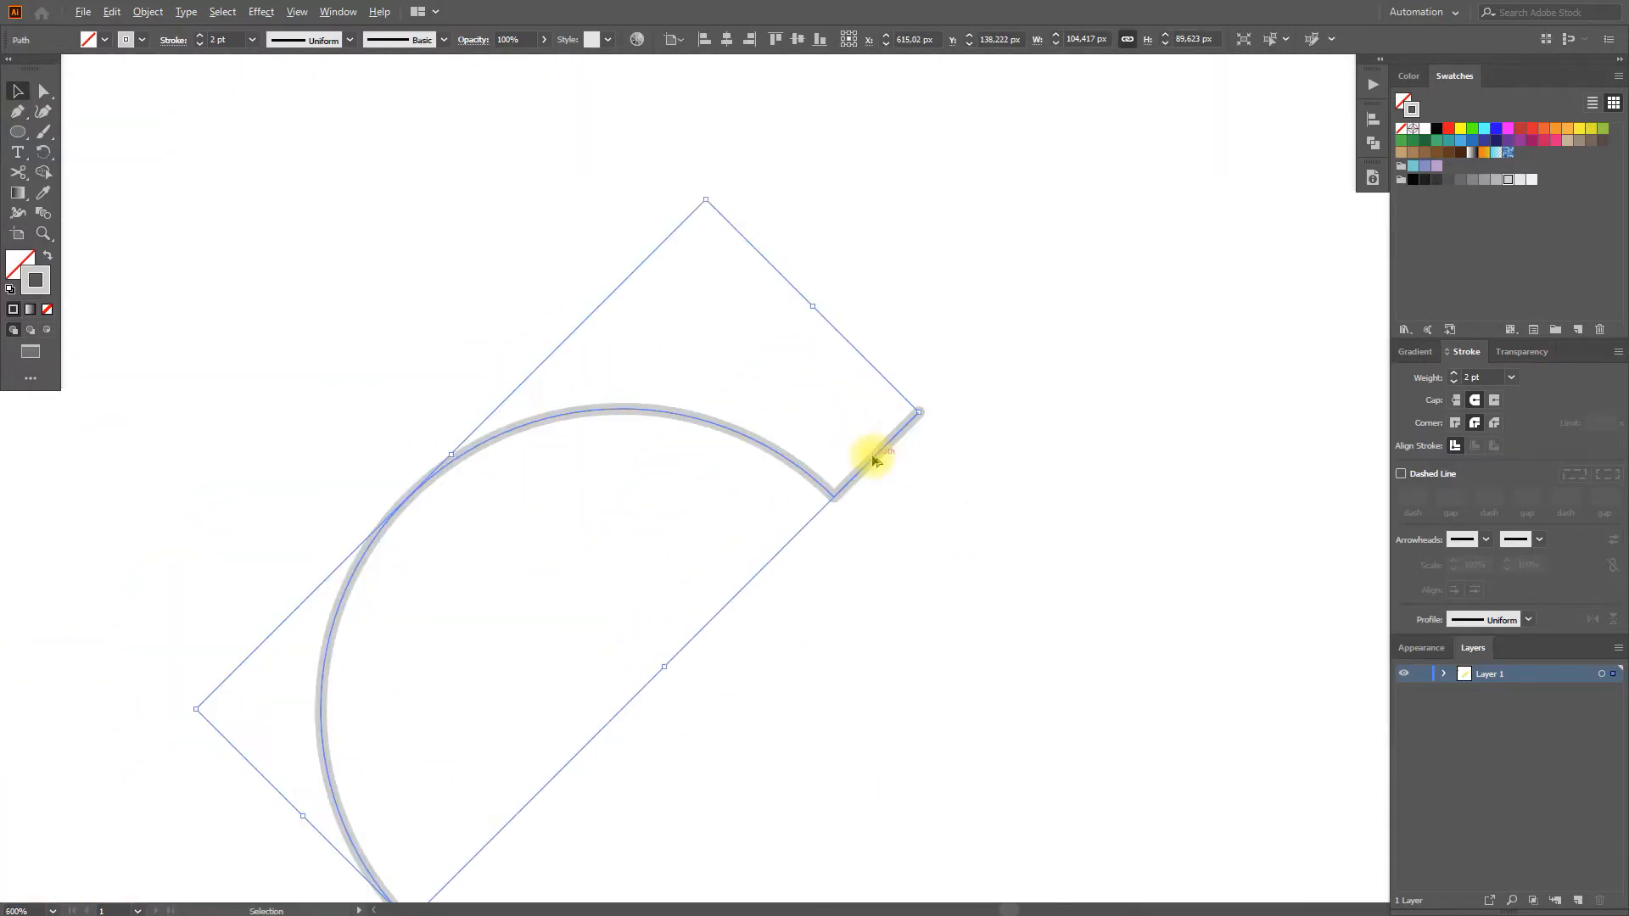
Cut the pasted grey path at its corner with the Scissors tool and delete the arc, keeping only the diagonal segment.
key("c")
left_click(834, 497)
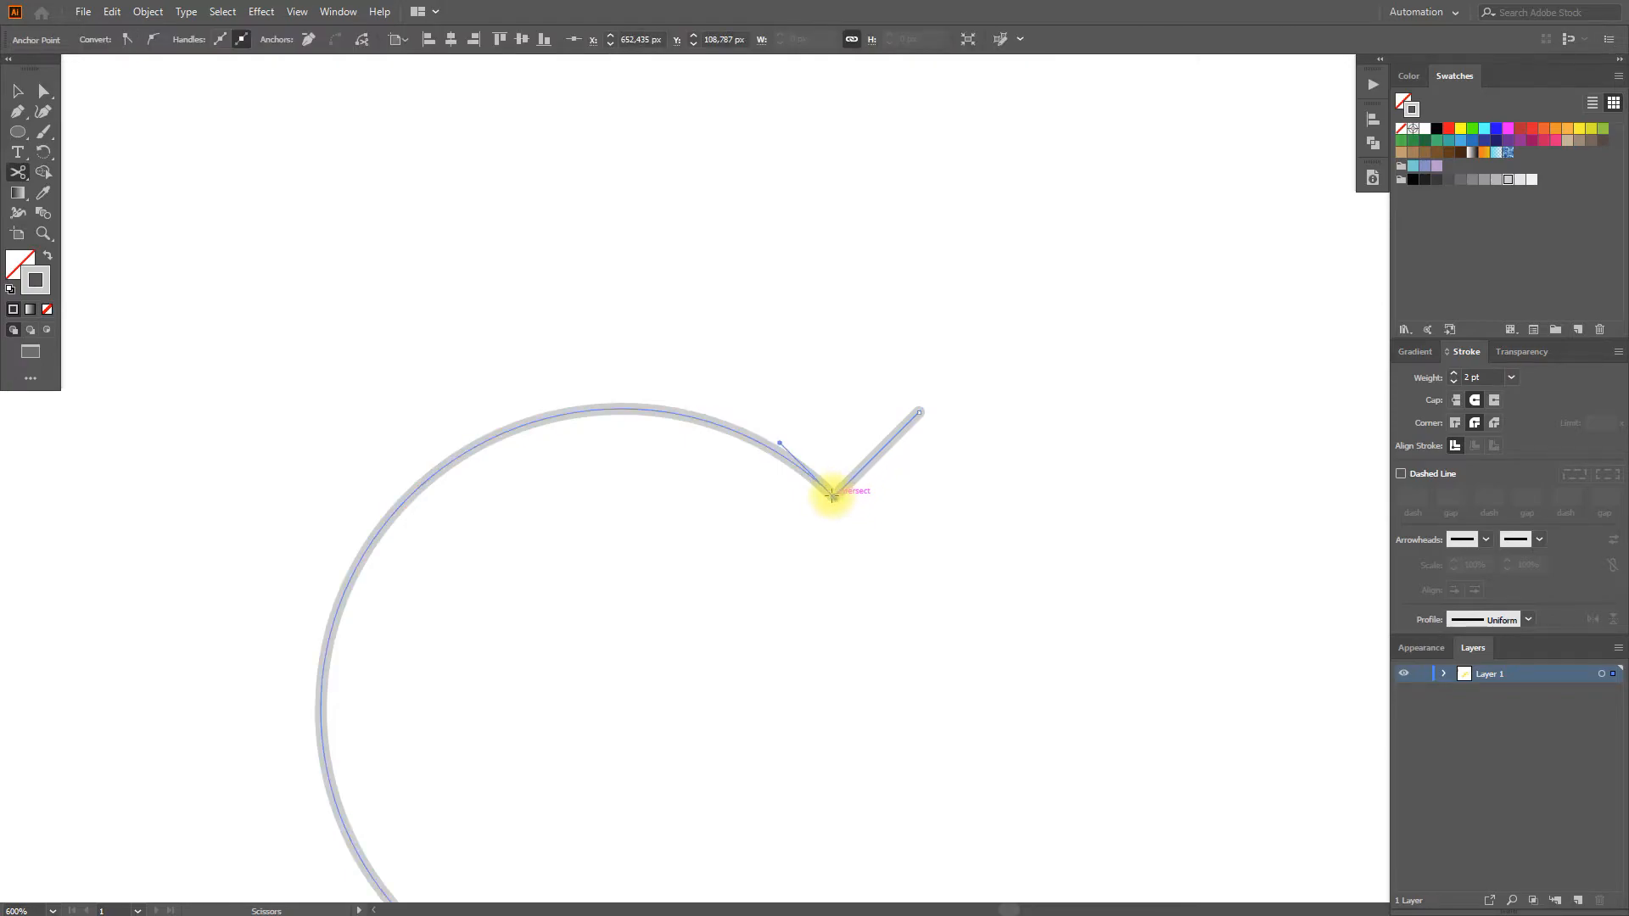
key("v")
left_click(810, 458)
left_click(809, 456)
key("Delete")
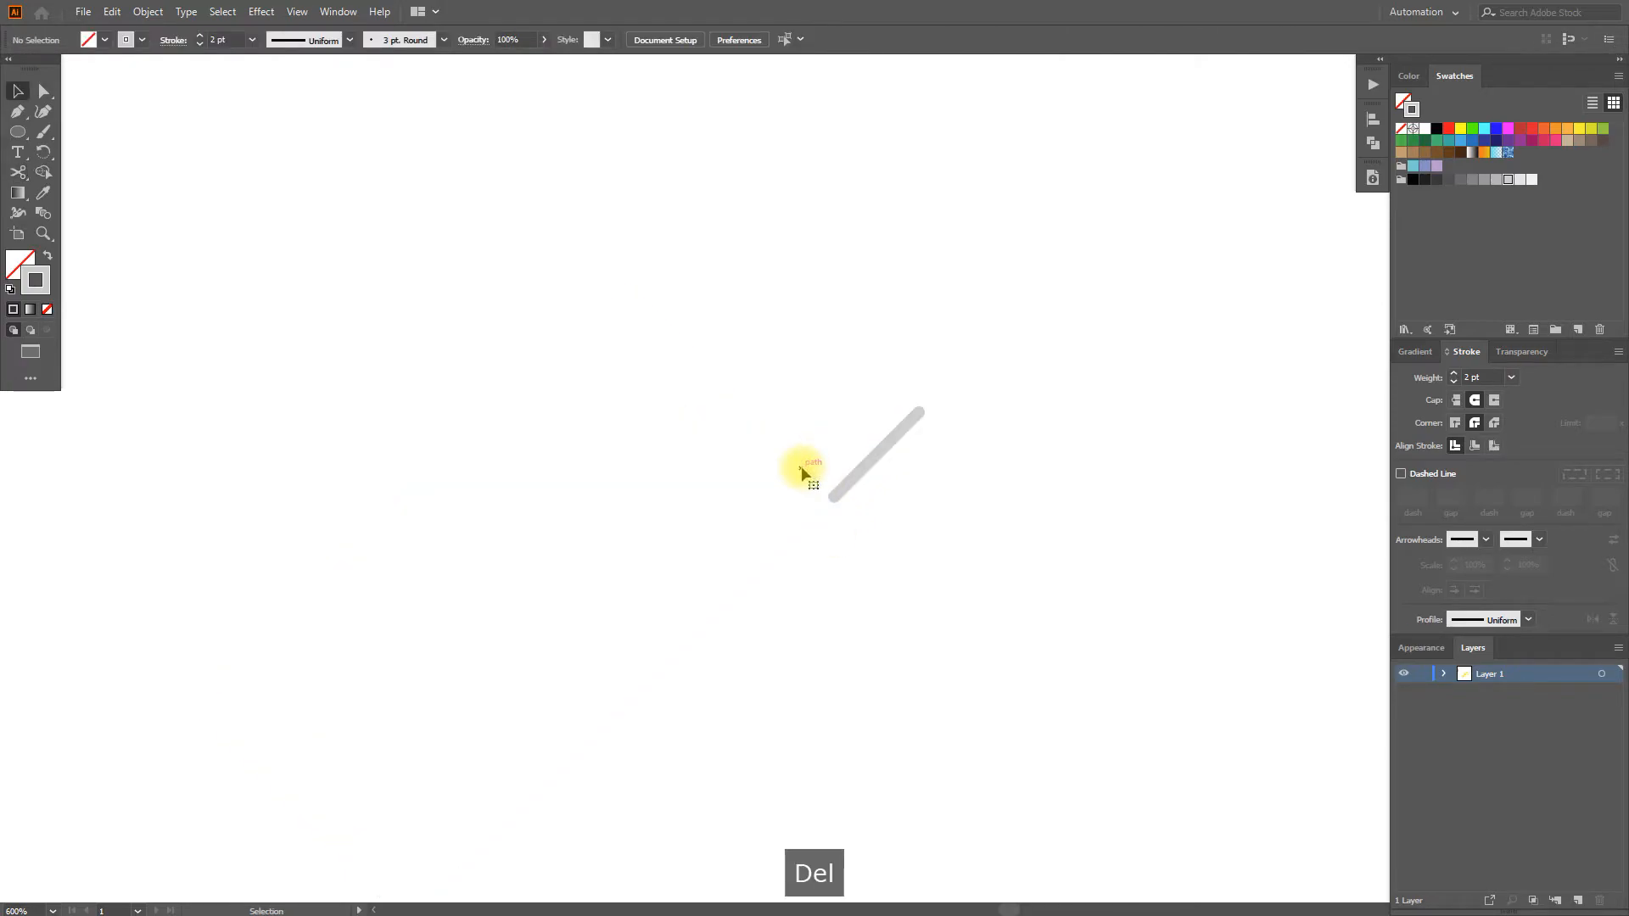
Move the loose diagonal segment so its lower end meets the yellow-grey arc junction of the third circle.
scroll(805, 466, "down", 2)
key("space")
left_click_drag(750, 519, 634, 501)
scroll(635, 501, "up", 4)
key("ctrl+y")
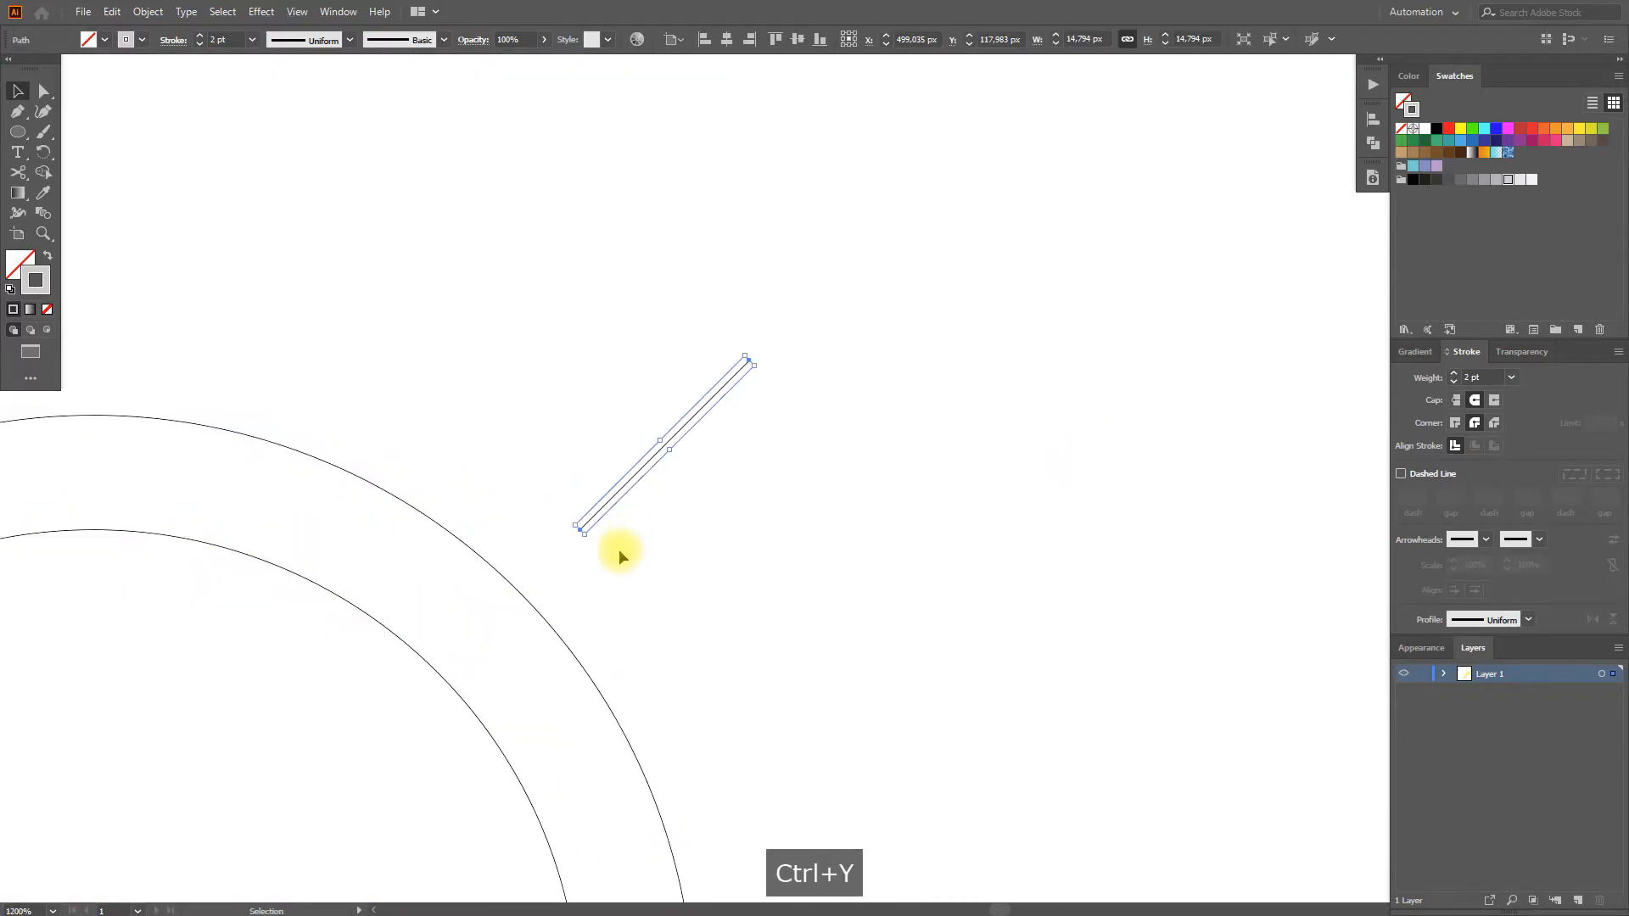
left_click(581, 532)
left_click(580, 530)
left_click(517, 591)
scroll(591, 564, "up", 2)
key("ctrl+y")
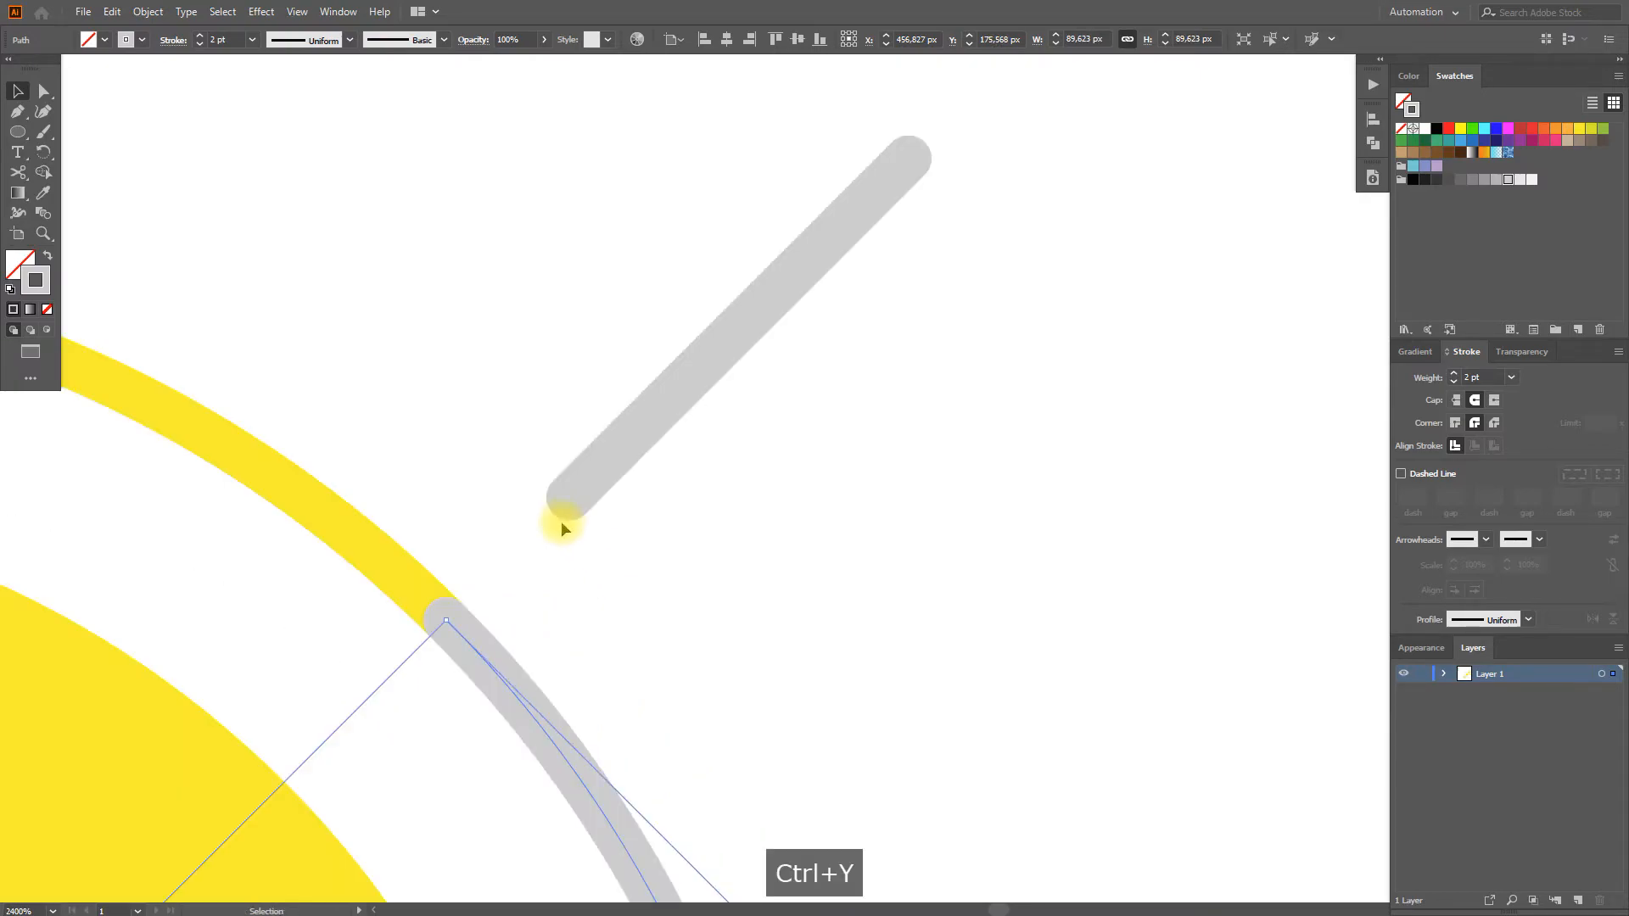
left_click(559, 515)
left_click_drag(566, 504, 444, 622)
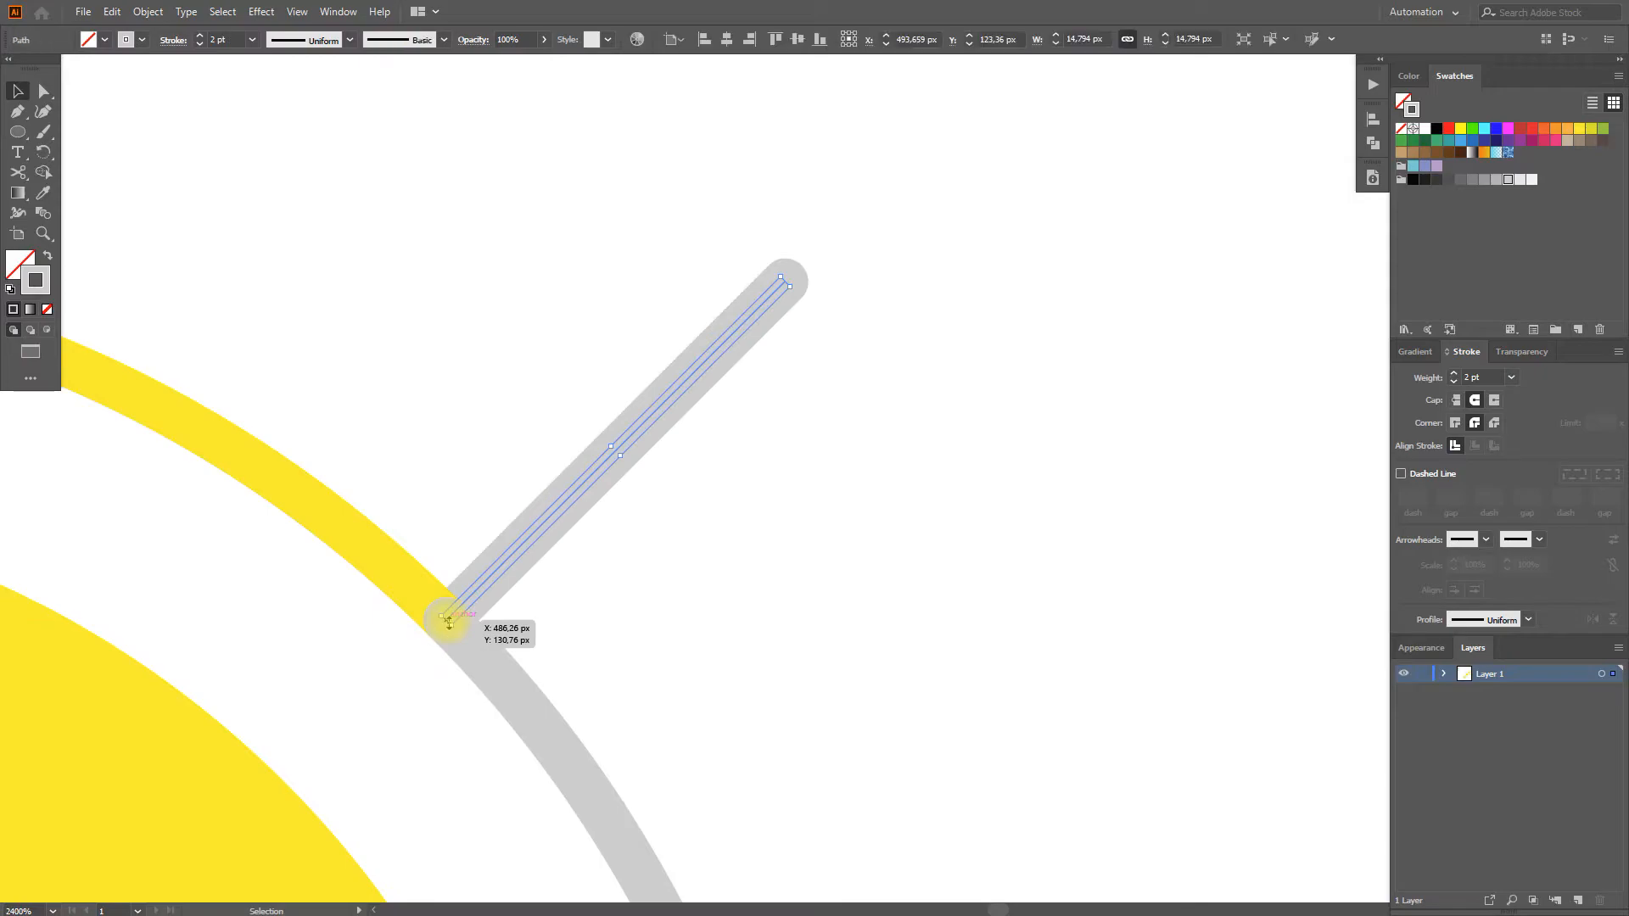
scroll(444, 622, "down", 2)
scroll(519, 615, "down", 2)
left_click(561, 614)
Select the third circle-and-connector graphic without its upper diagonal segment and place a duplicate diagonally up and to the right.
scroll(561, 614, "down", 2)
key("space")
left_click_drag(569, 622, 747, 416)
scroll(748, 415, "down", 1)
left_click_drag(623, 521, 621, 514)
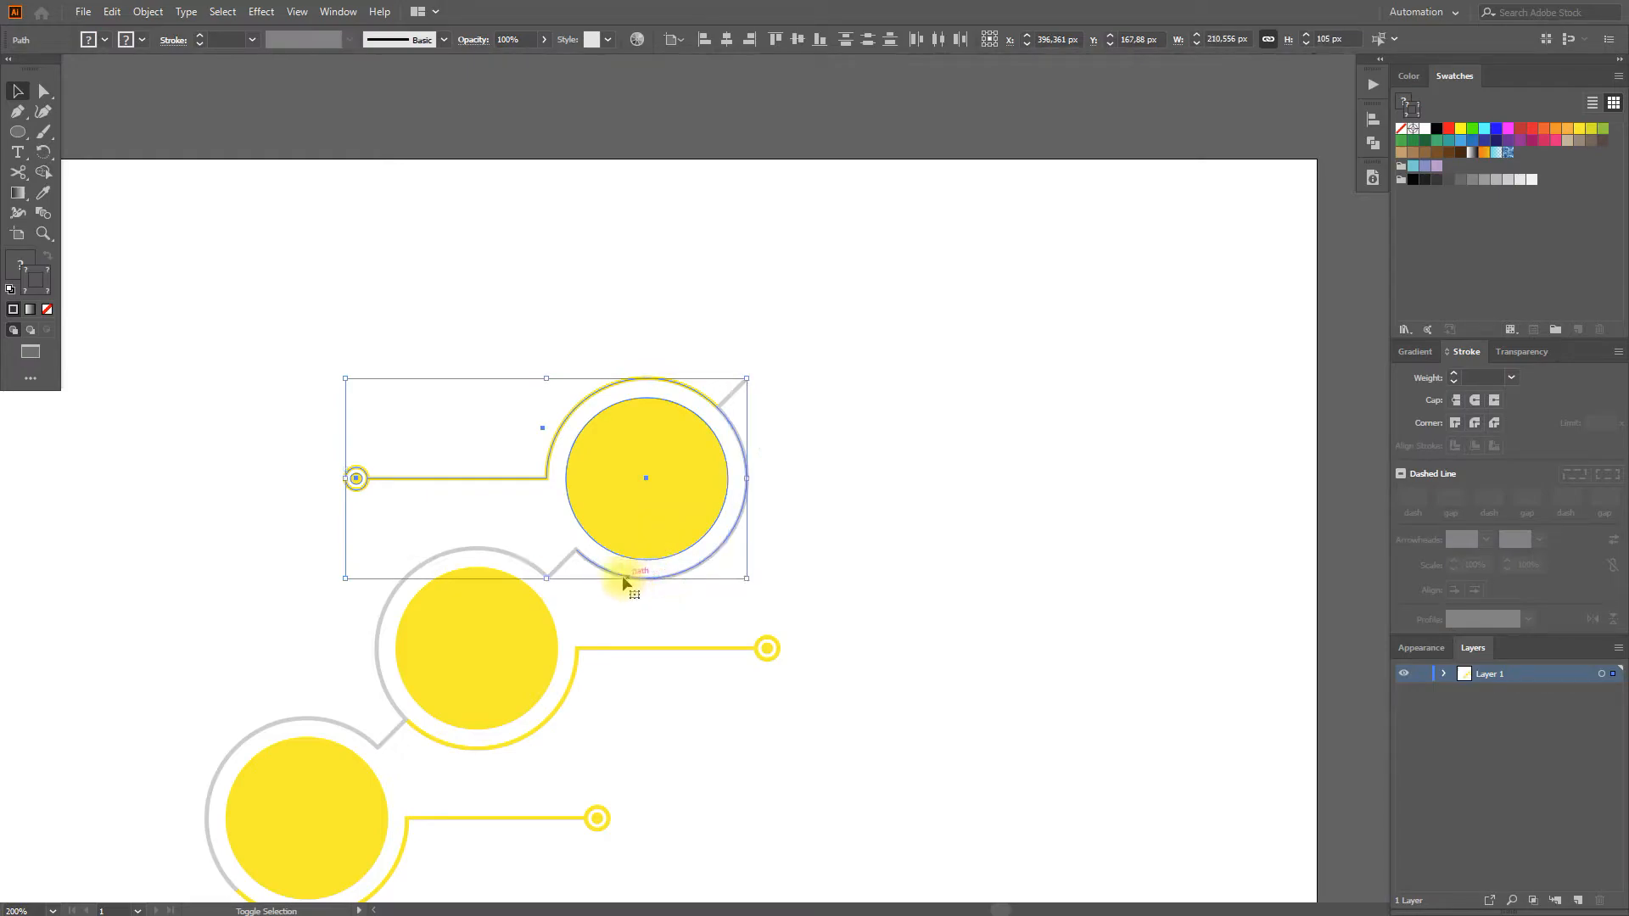
left_click_drag(616, 581, 781, 387)
Use Outline view to move the fourth graphic so its grey arc's end meets the free end of the third circle's diagonal segment.
scroll(781, 387, "up", 7)
key("ctrl+y")
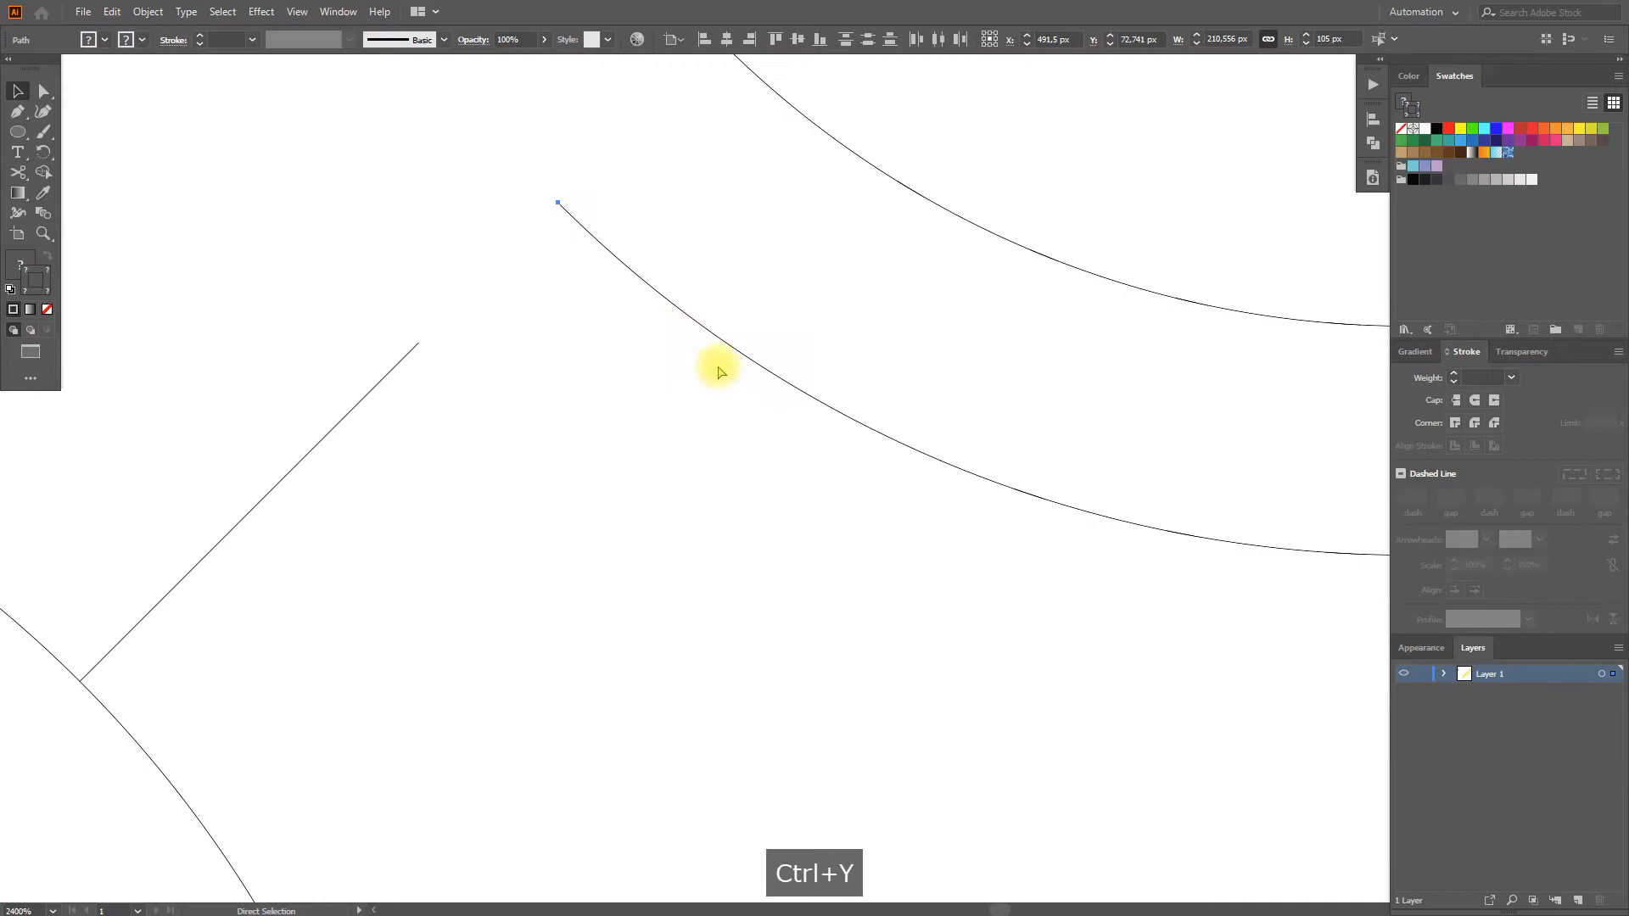
left_click_drag(558, 205, 420, 343)
key("ctrl+y")
scroll(427, 424, "down", 8)
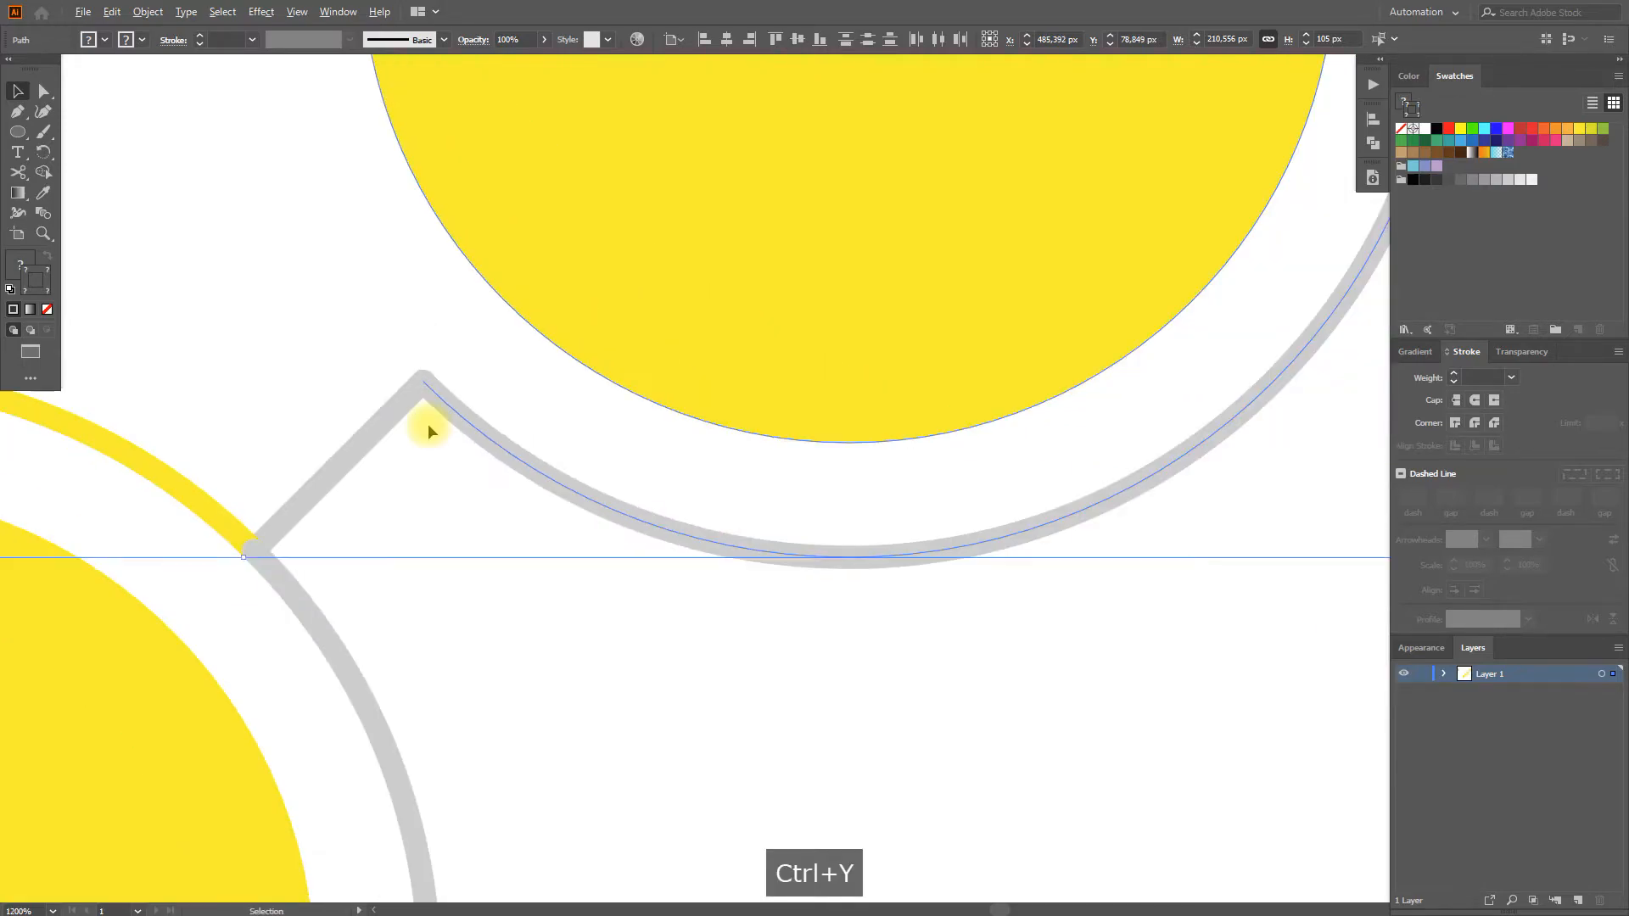
left_click(494, 498)
Apply the sample gradients to the discs with the Eyedropper, from lowest to highest: purple-blue, teal-navy, orange-red and red-purple.
key("space")
left_click_drag(659, 483, 1148, 252)
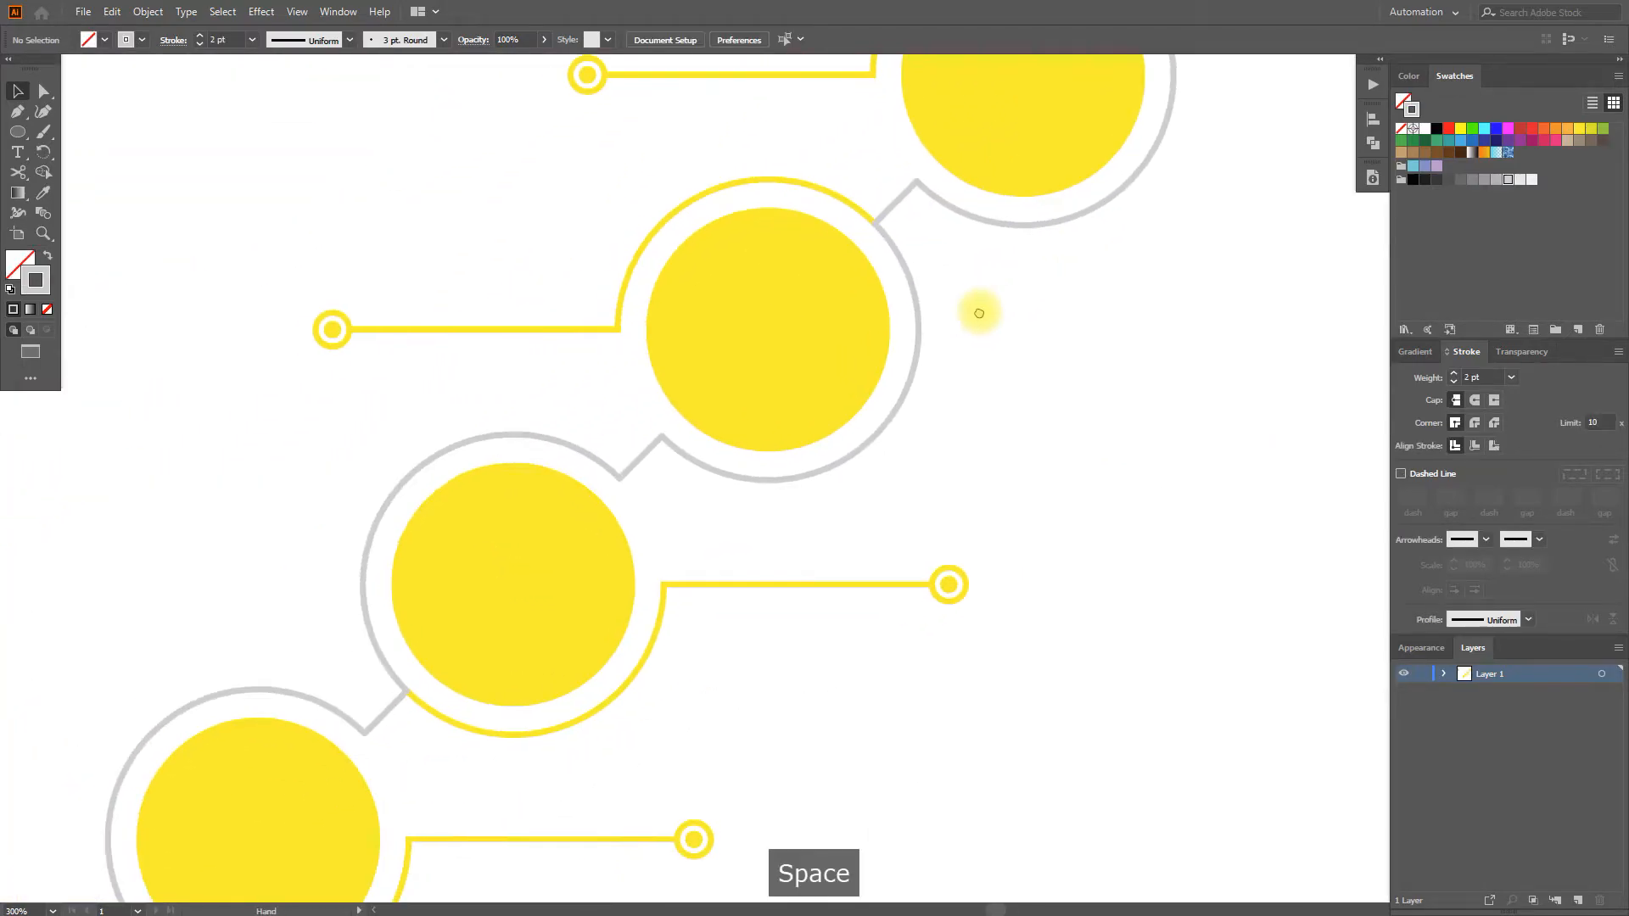
scroll(979, 310, "down", 1)
left_click_drag(1098, 411, 1027, 487)
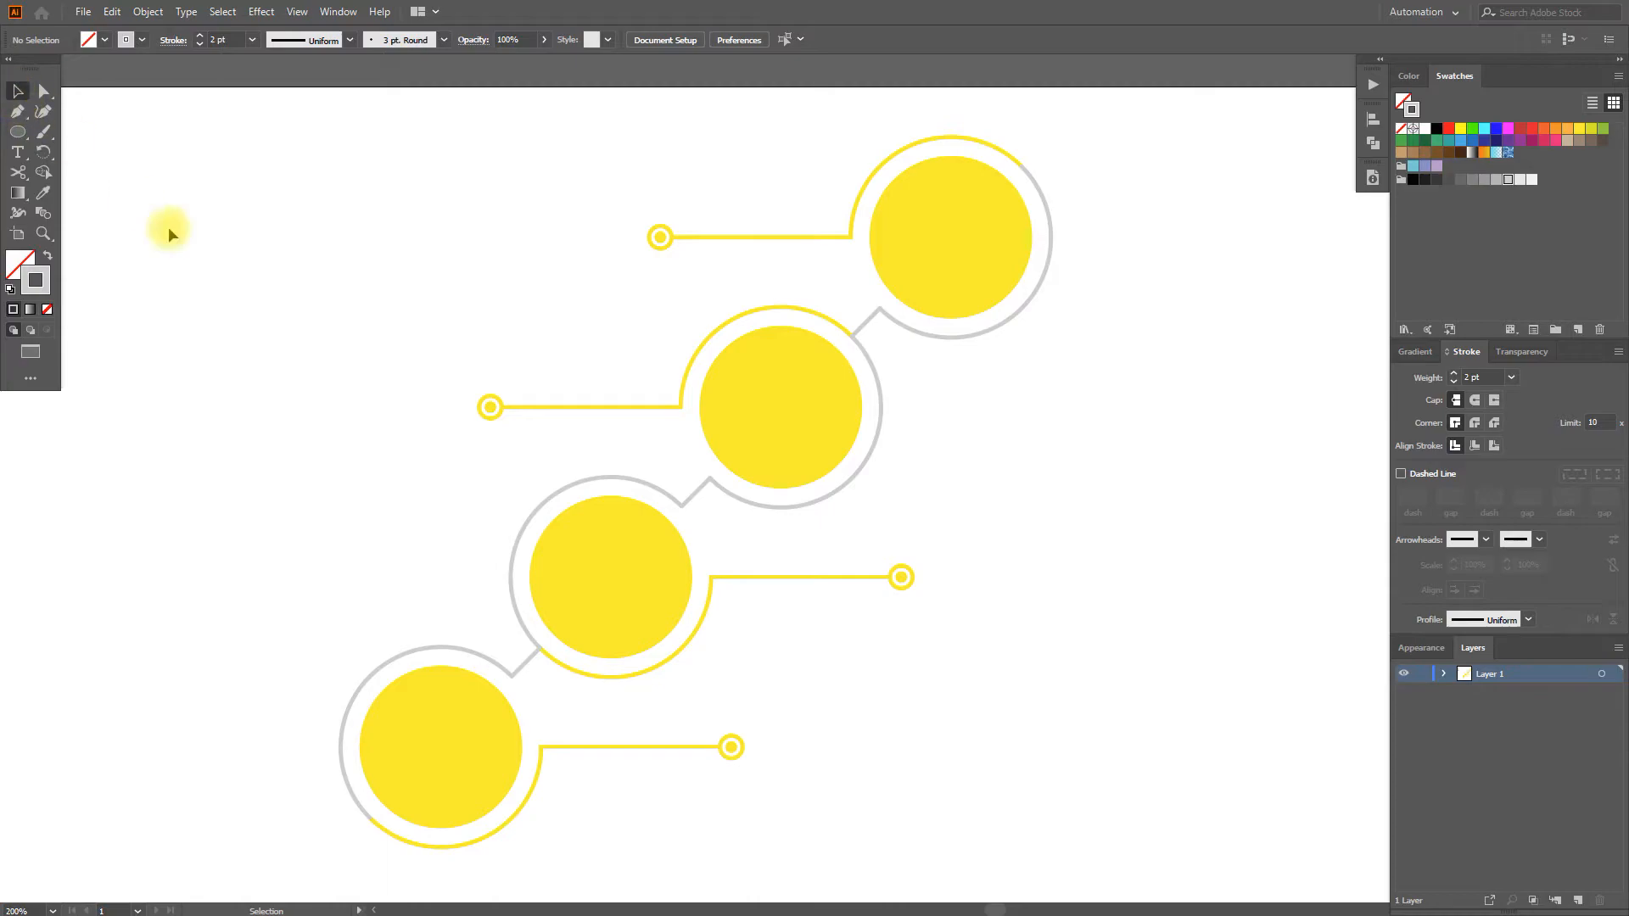
scroll(373, 564, "down", 1)
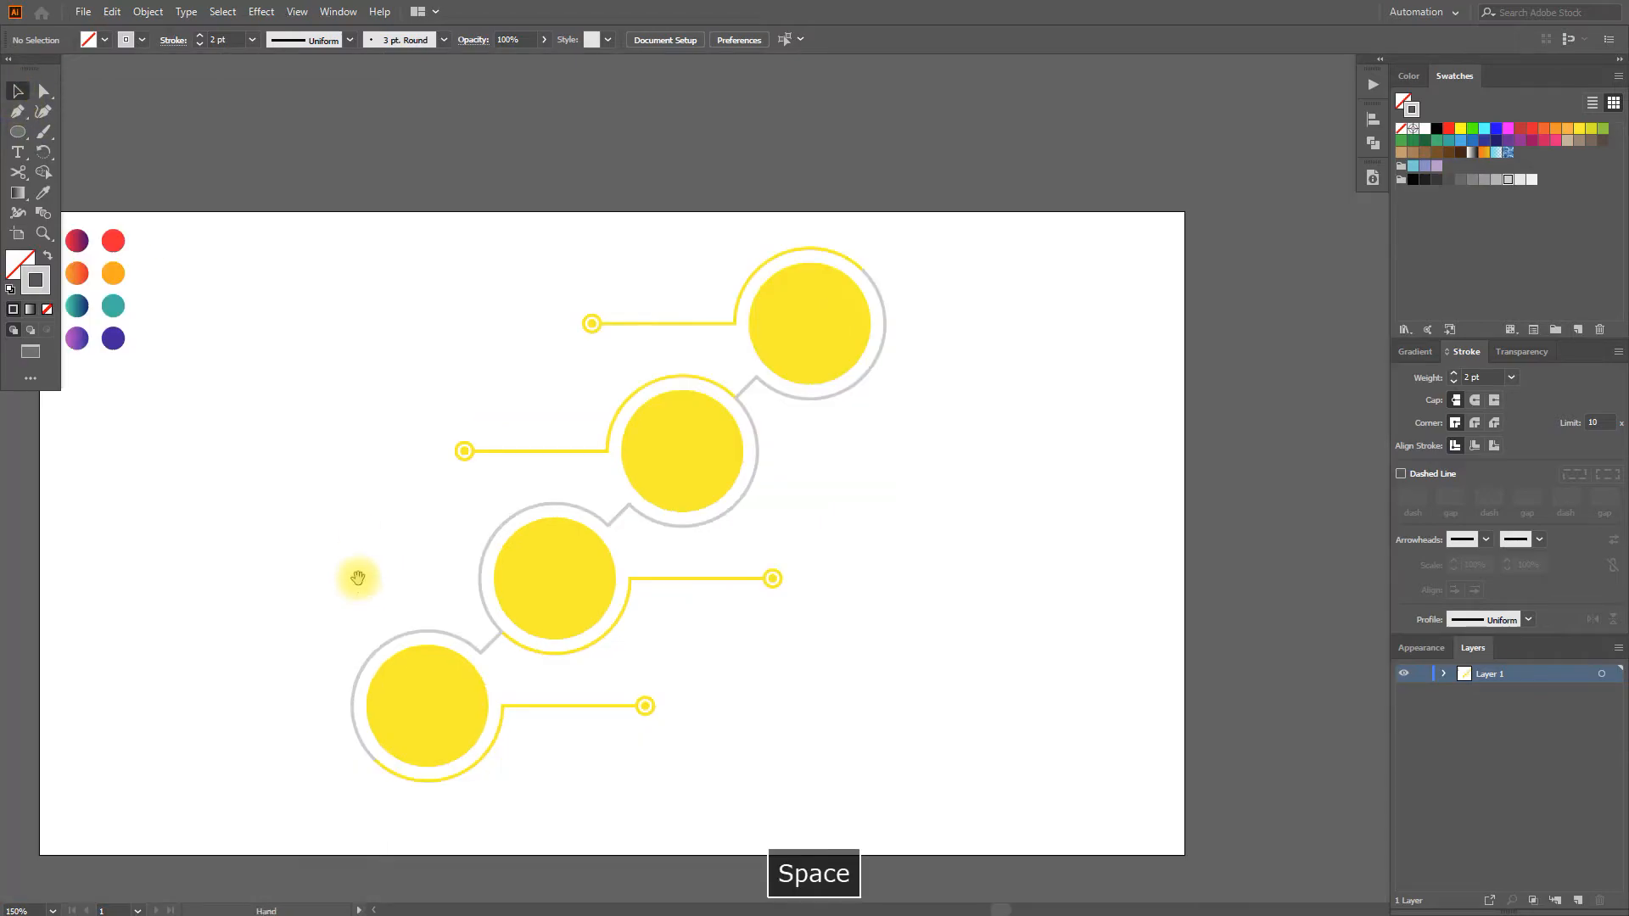
left_click_drag(356, 575, 456, 543)
key("a")
left_click(533, 663)
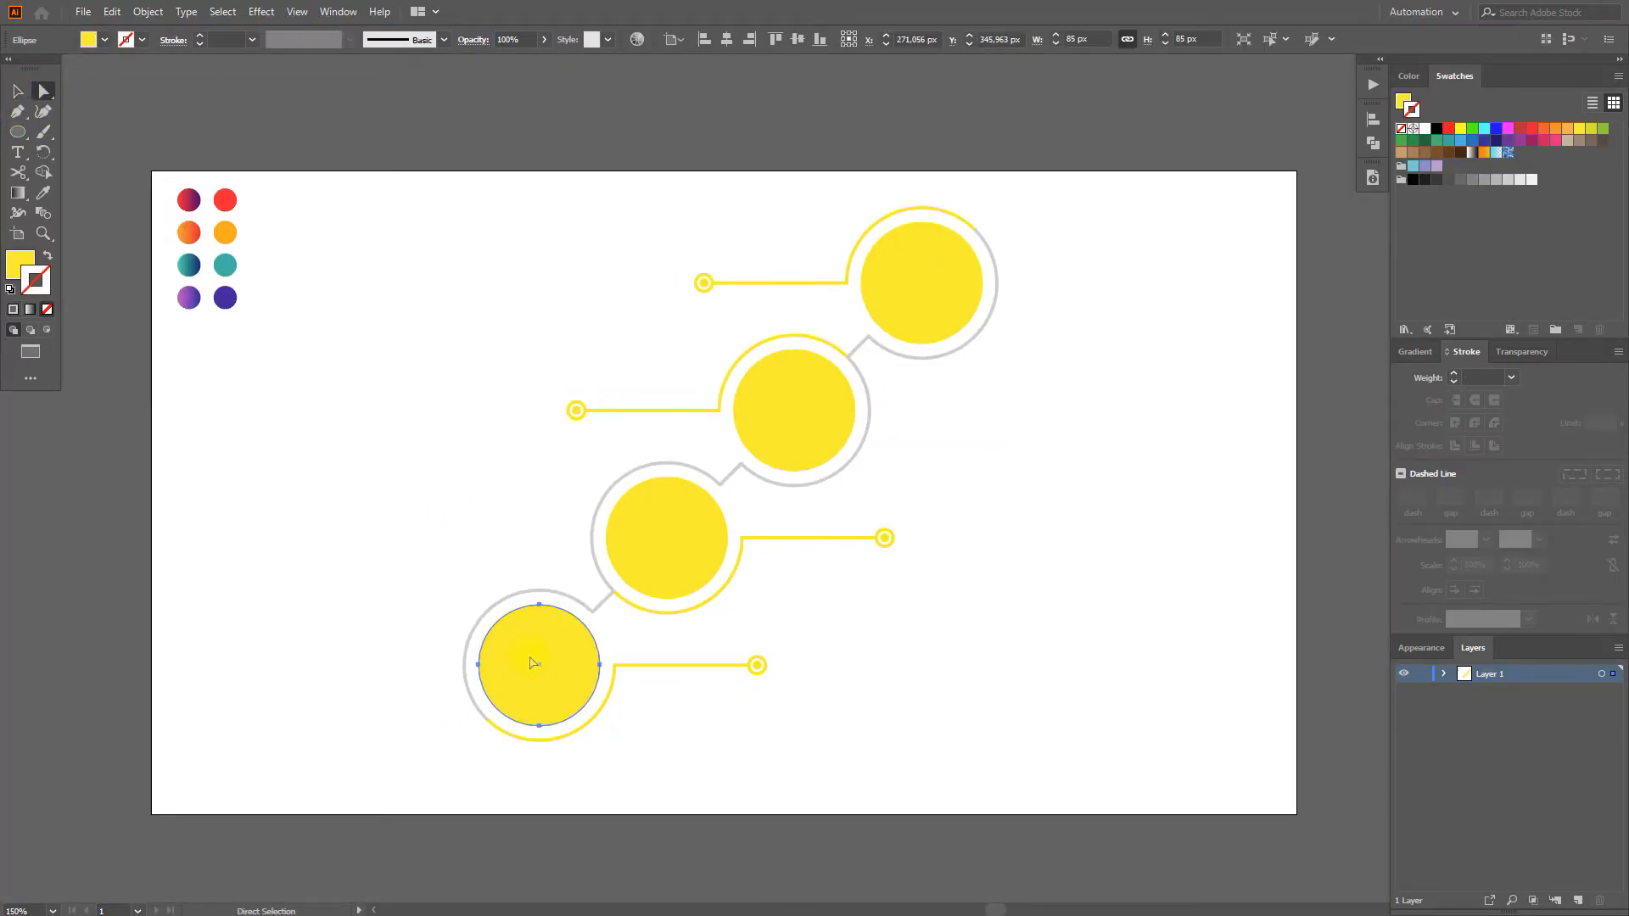
left_click(188, 295)
left_click(628, 538, "ctrl")
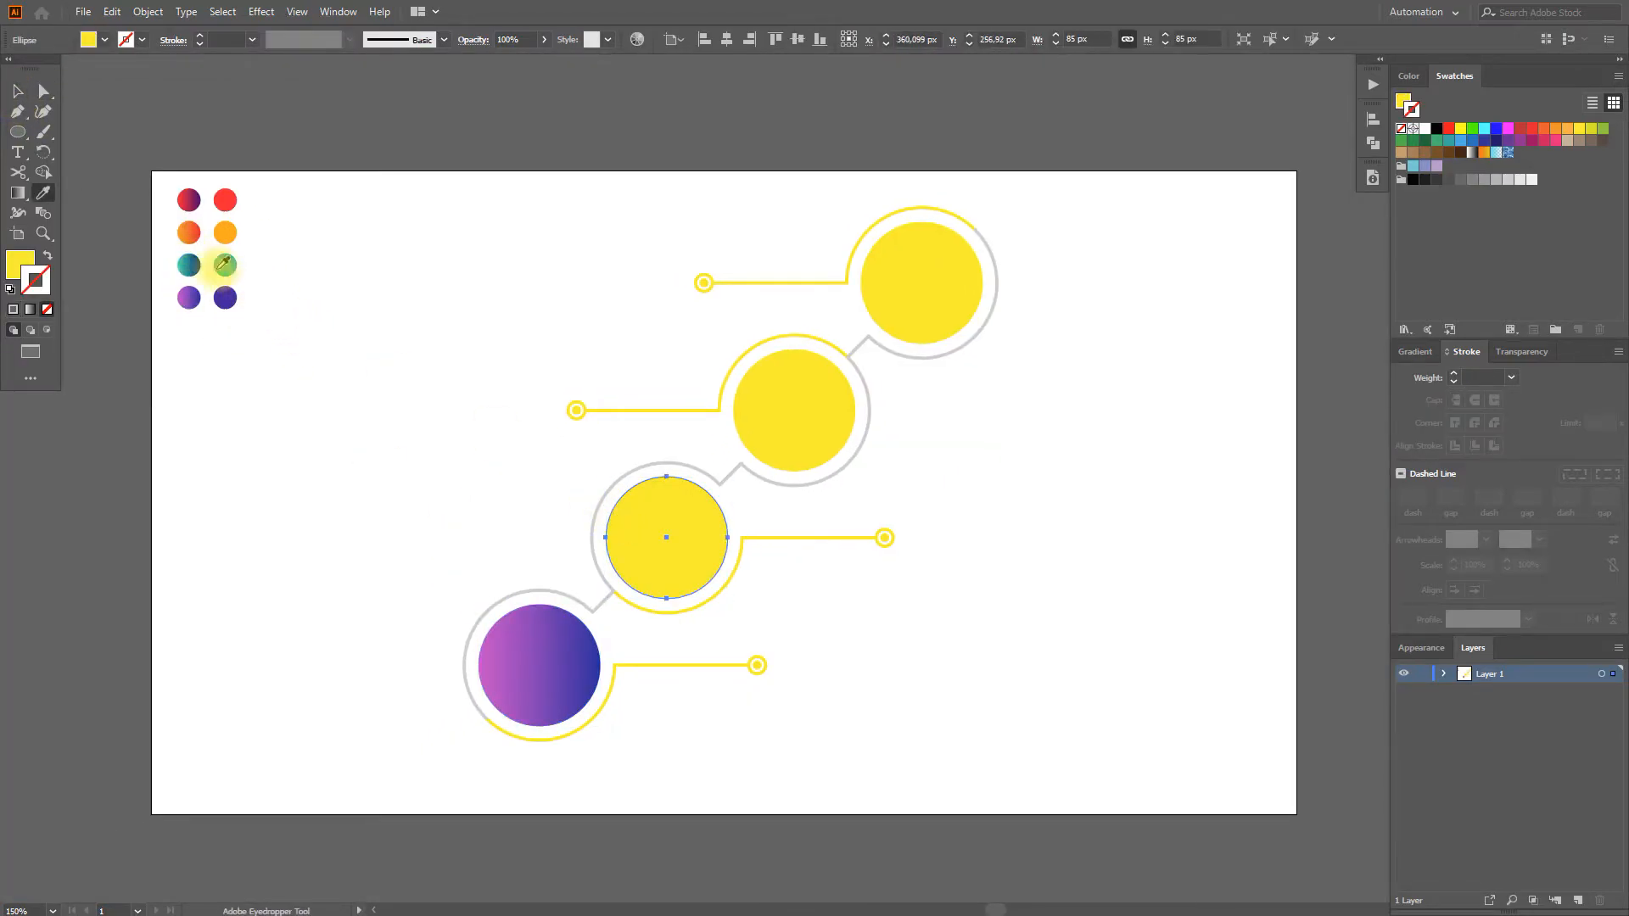
left_click(188, 264)
left_click(789, 408, "ctrl")
left_click(188, 233)
left_click(887, 283, "ctrl")
left_click(188, 199)
Redirect the purple and teal discs' gradients with the Gradient tool so they run diagonally from upper left to lower right.
scroll(599, 678, "up", 2)
left_click(501, 665)
key("g")
left_click_drag(403, 557, 550, 743)
left_click(720, 447)
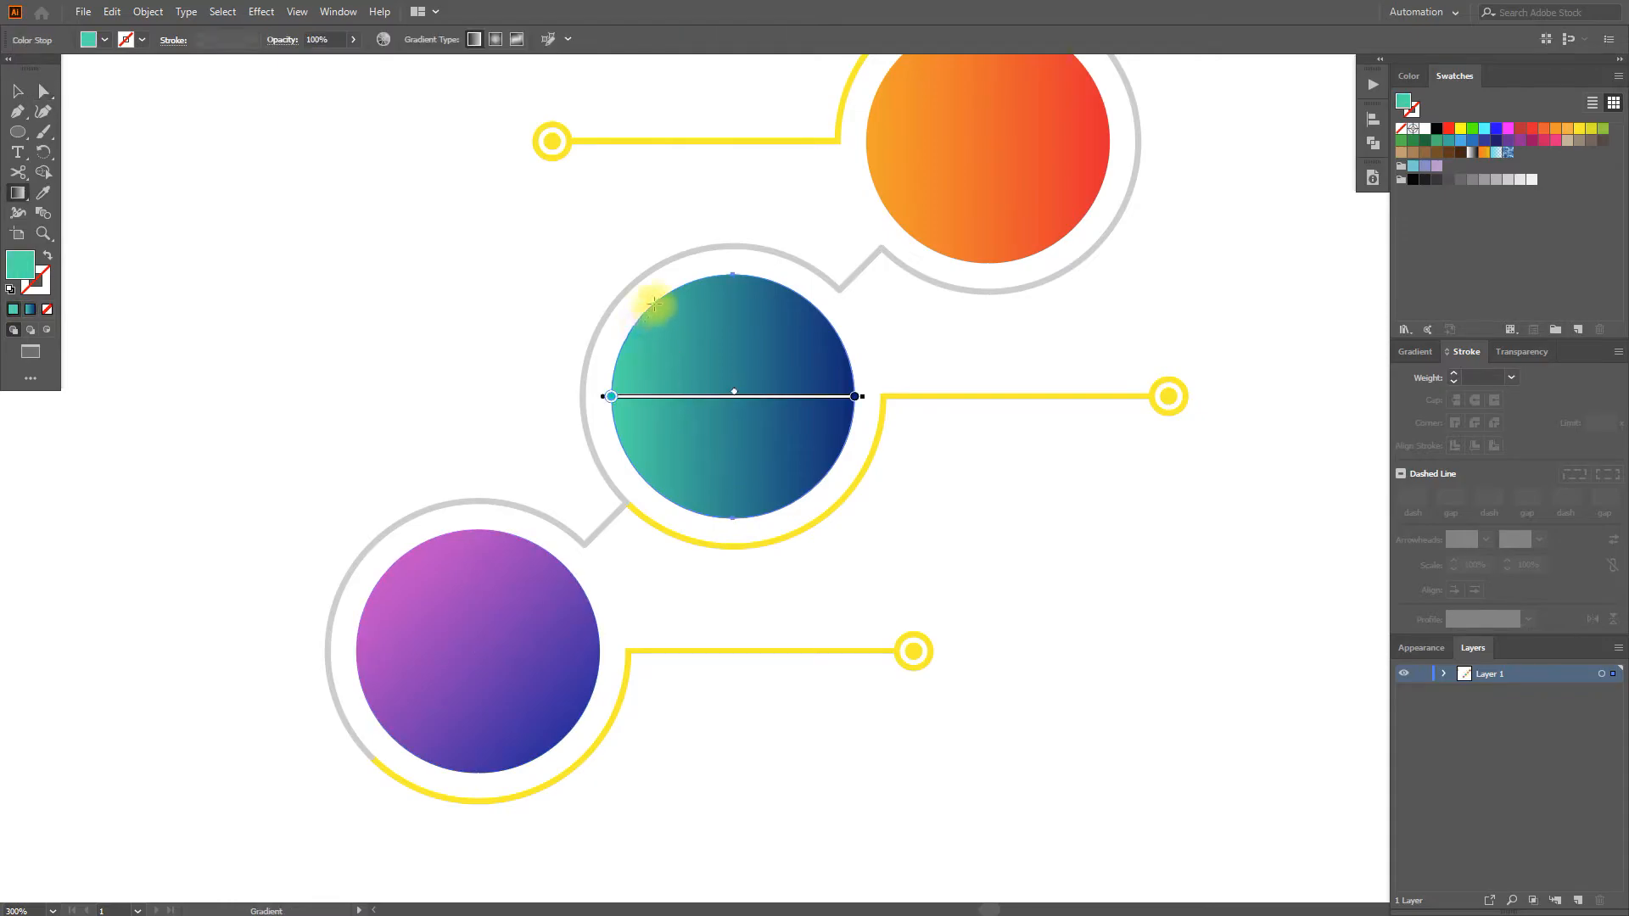
left_click_drag(654, 304, 812, 500)
Redirect the orange and red-purple discs' gradients diagonally from upper left to lower right.
key("space")
left_click_drag(959, 411, 519, 867)
left_click(466, 573)
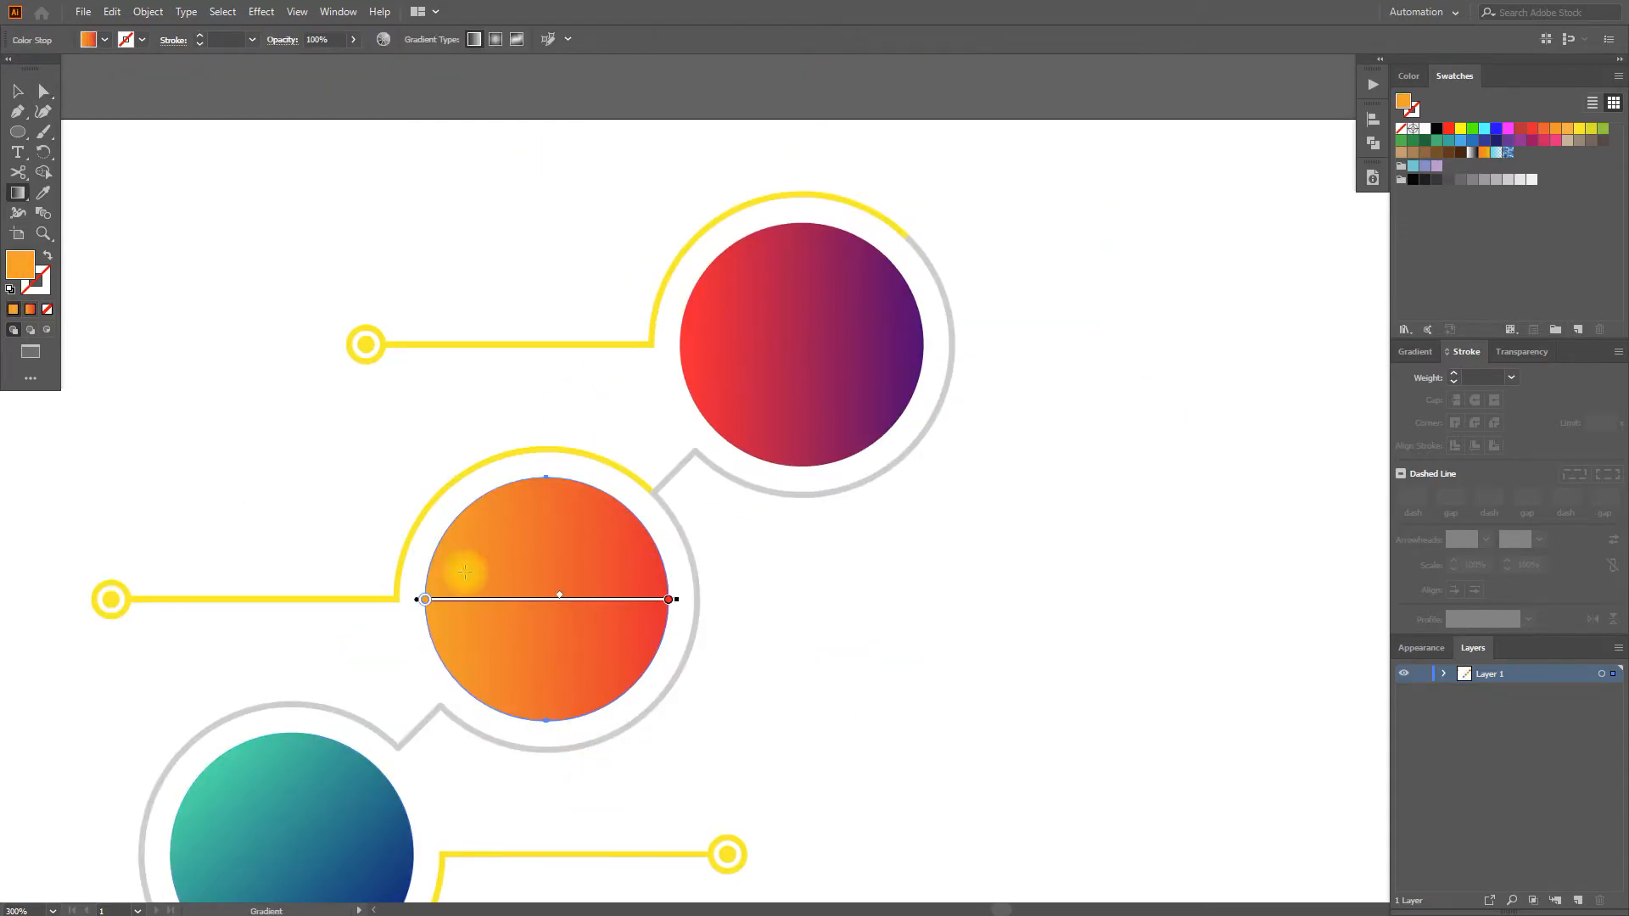
left_click_drag(465, 509, 612, 685)
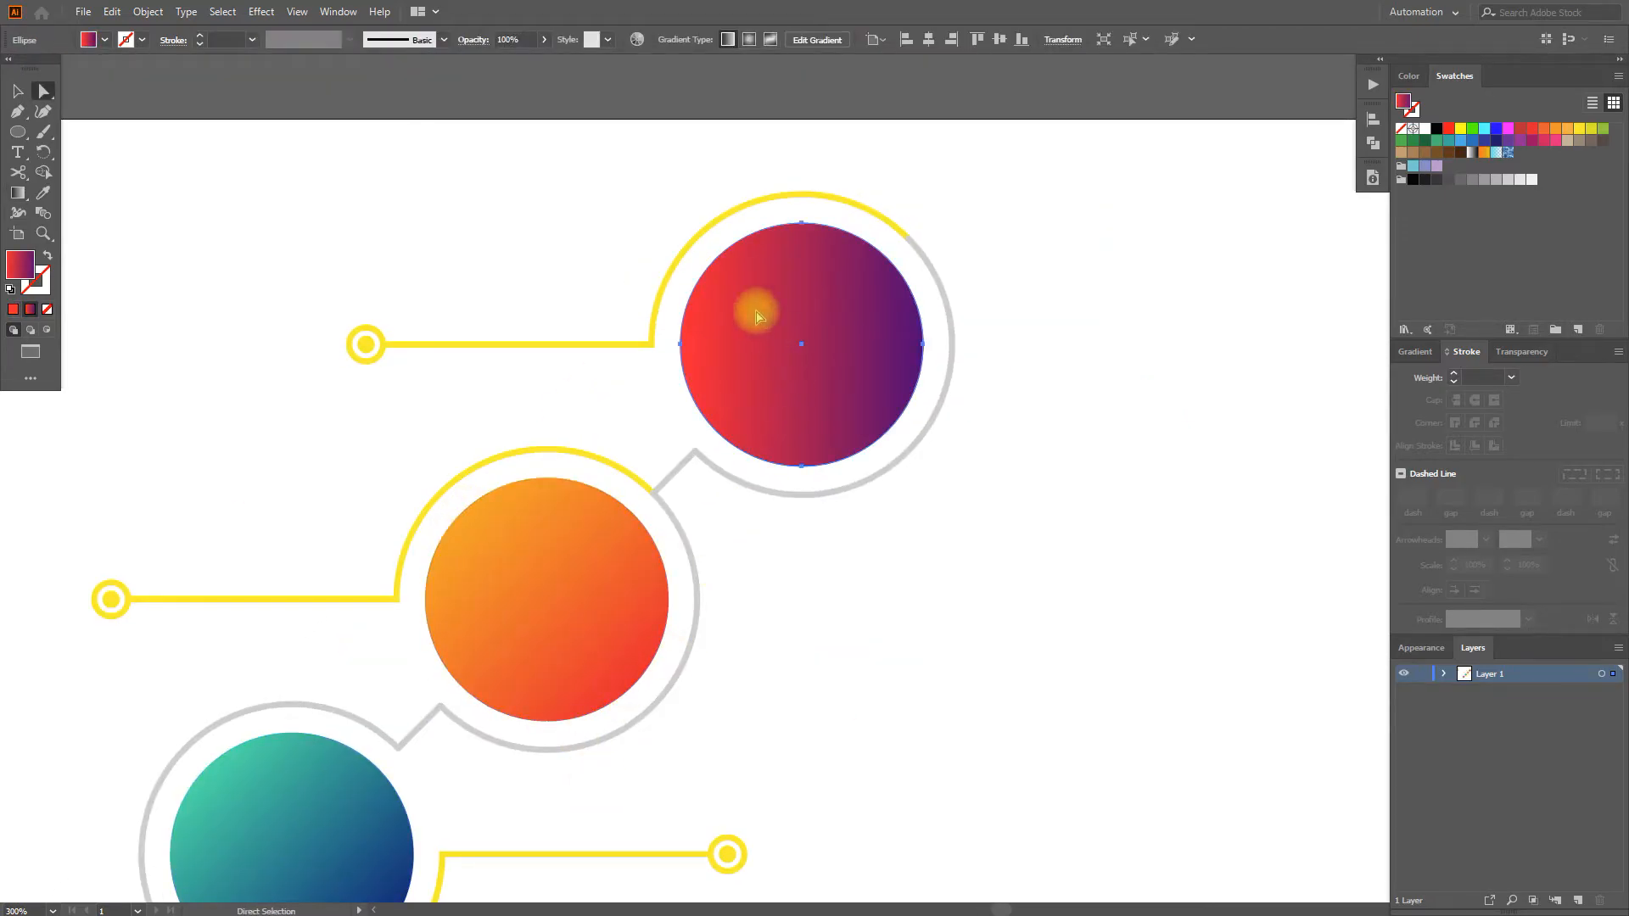
left_click(718, 255)
left_click_drag(719, 255, 861, 453)
Recolour the strokes of the lowest graphic's yellow arc, connector and end ring with the solid purple sample.
key("v")
scroll(862, 456, "down", 1)
key("space")
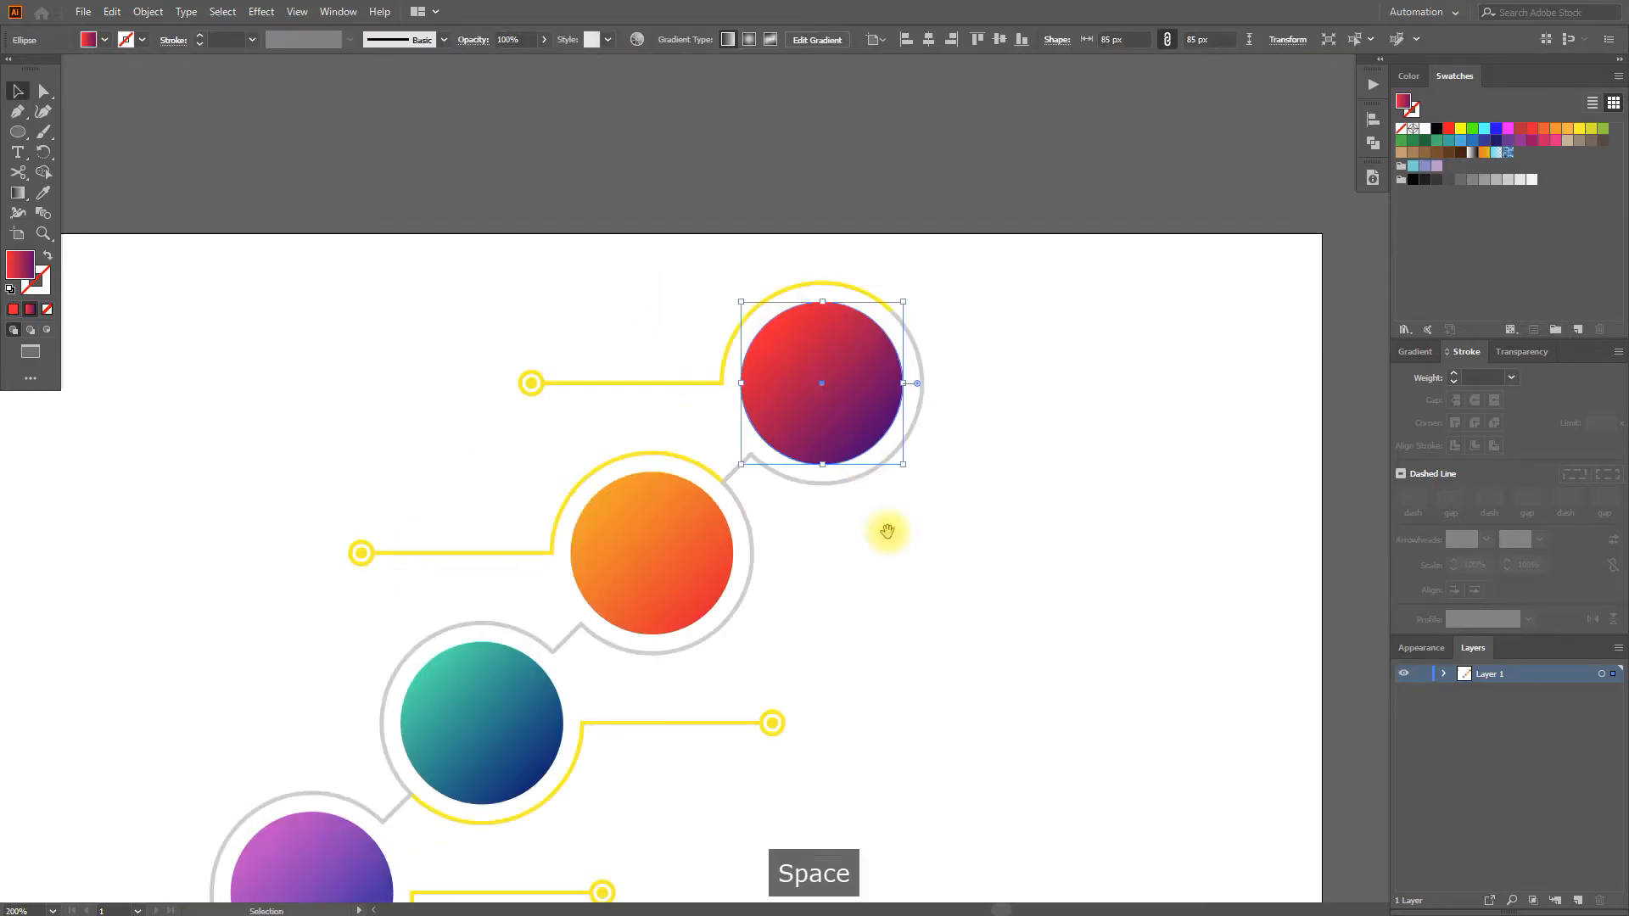
left_click_drag(920, 630, 1036, 422)
left_click(1050, 582)
scroll(780, 714, "down", 1)
key("space")
left_click_drag(738, 741, 763, 744)
scroll(731, 737, "up", 1)
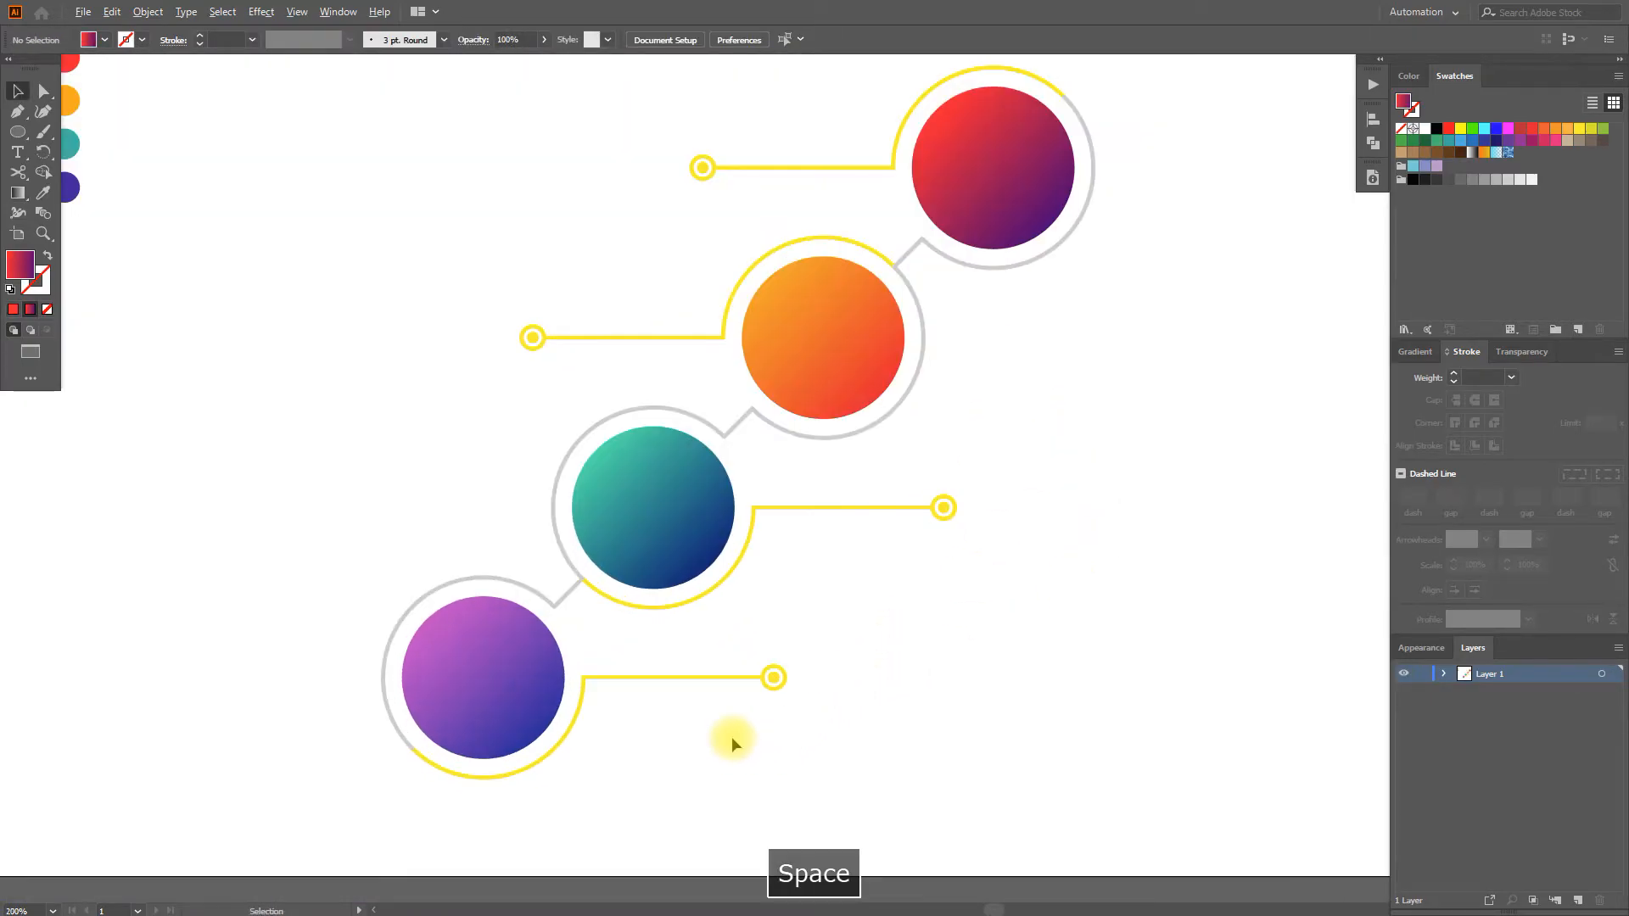
key("a")
left_click_drag(575, 661, 763, 699)
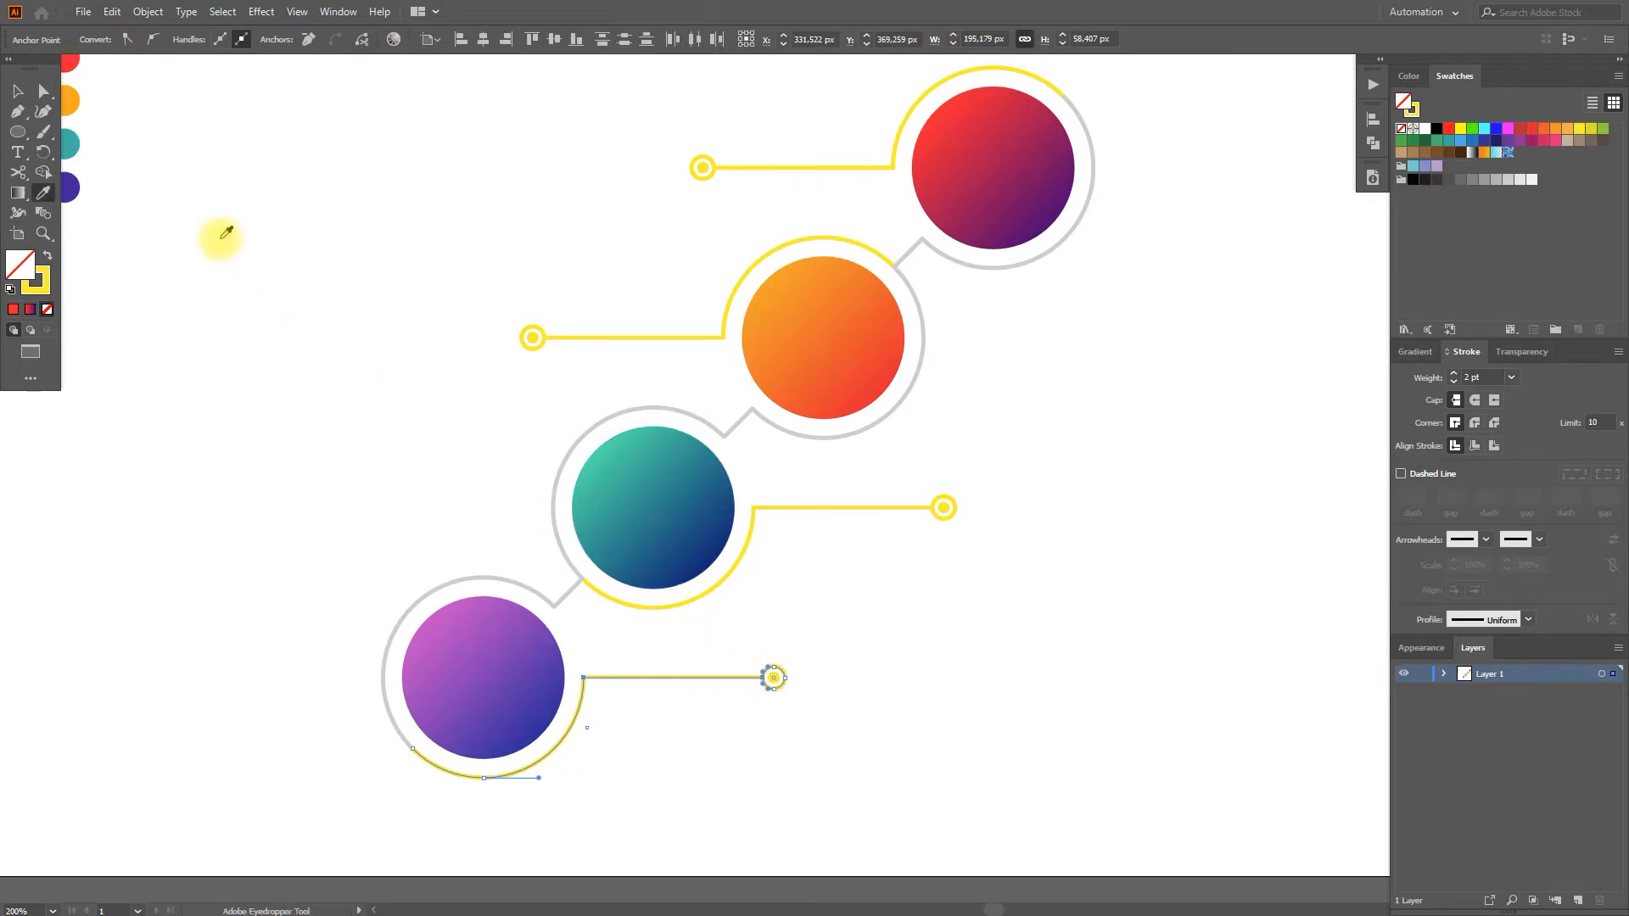
key("space")
left_click_drag(218, 237, 342, 306)
key("i")
left_click(190, 254)
key("shift+x")
Recolour the teal graphic's yellow arc, connector and end ring, plus its centre dot, with the solid teal sample.
key("a")
mouse_move(871, 553)
left_mouse_down()
mouse_move(991, 619)
mouse_move(1065, 613)
left_mouse_up()
key("i")
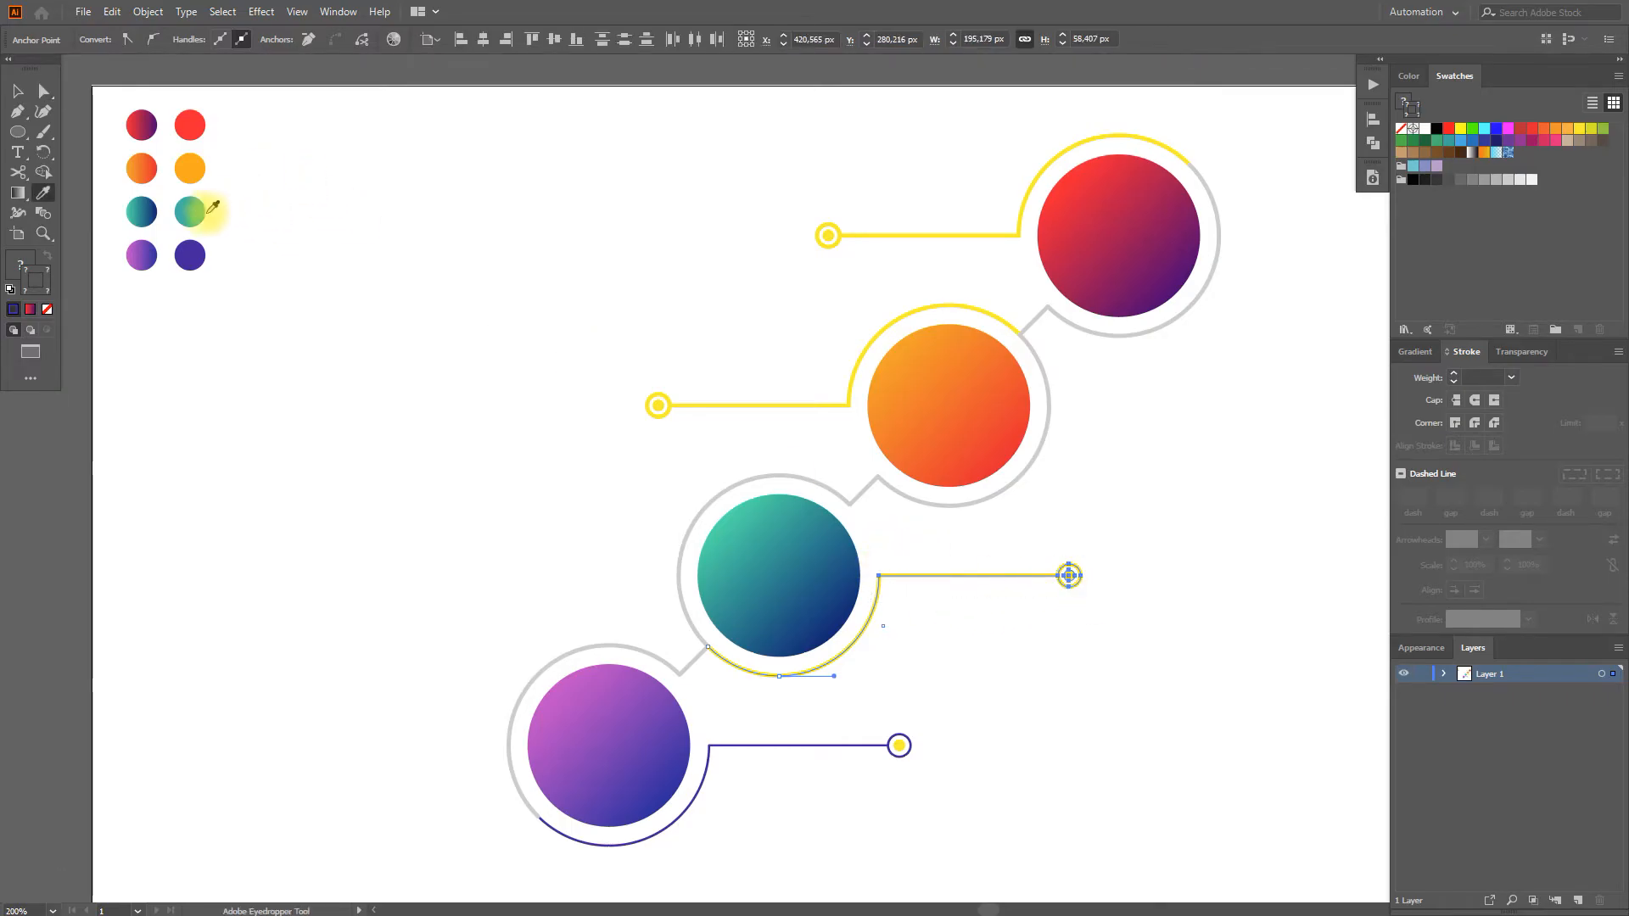
left_click(201, 212)
scroll(1050, 582, "up", 3)
key("a")
left_click(1056, 611)
mouse_move(543, 486)
left_mouse_down()
mouse_move(1099, 636)
mouse_move(1077, 634)
left_mouse_up()
left_click(48, 255)
left_click(1030, 688)
Recolour the orange graphic's yellow arc, connector and end ring strokes and its dot's fill with the solid orange sample.
scroll(1034, 636, "down", 1)
left_click_drag(1042, 488, 964, 607)
scroll(982, 513, "down", 1)
left_click_drag(984, 511, 986, 622)
scroll(985, 623, "down", 1)
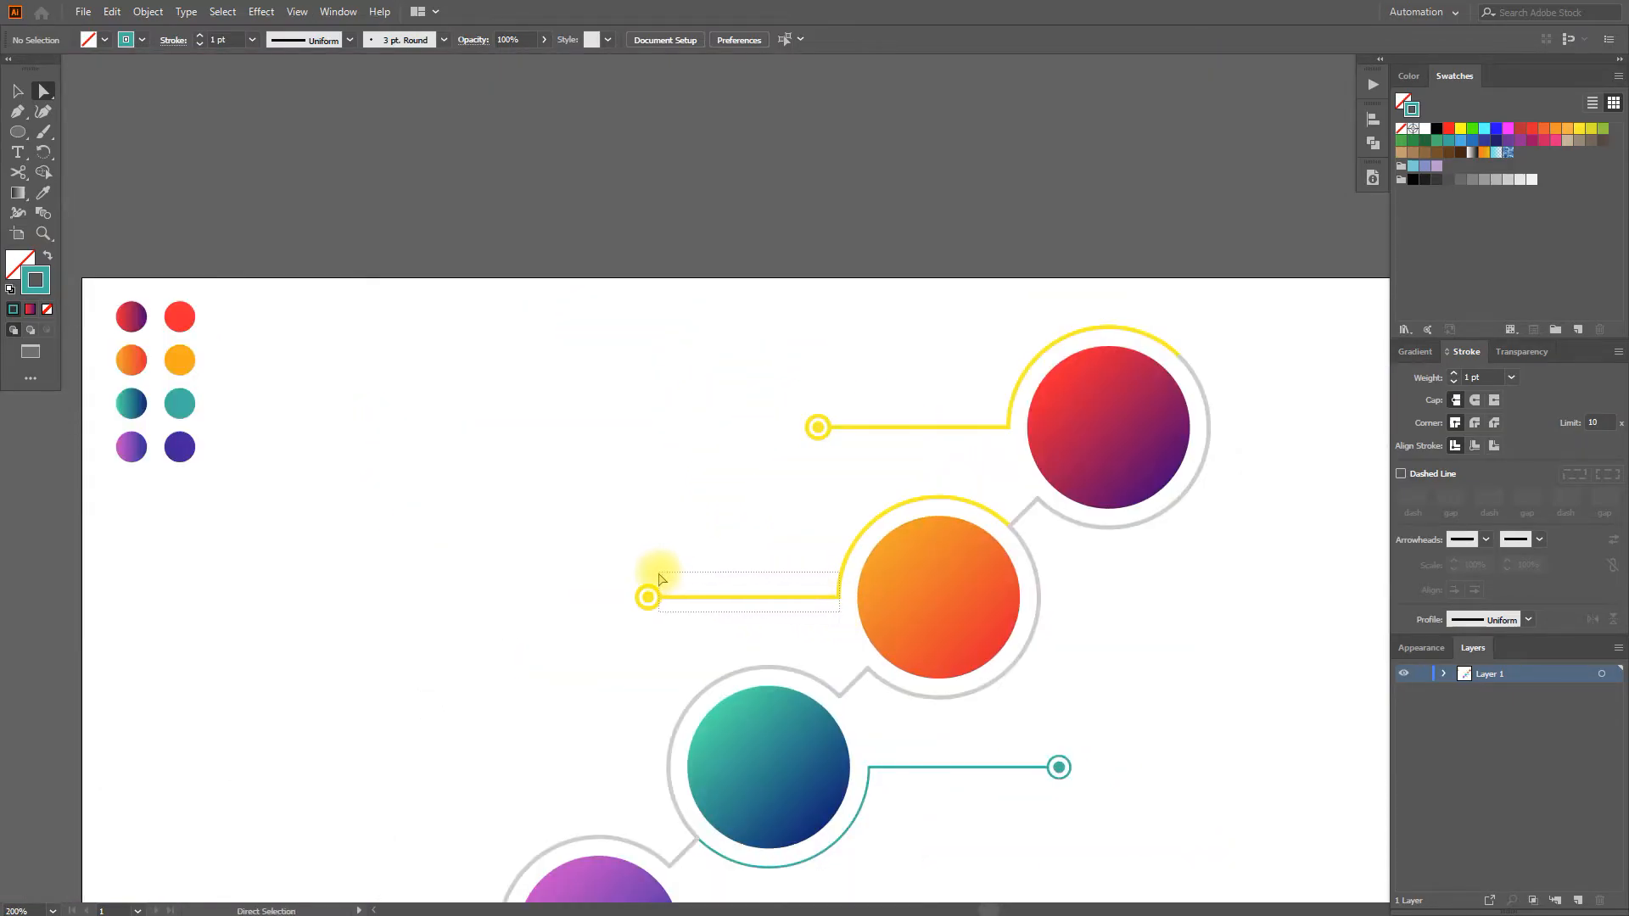
left_click(649, 593)
left_click(43, 193)
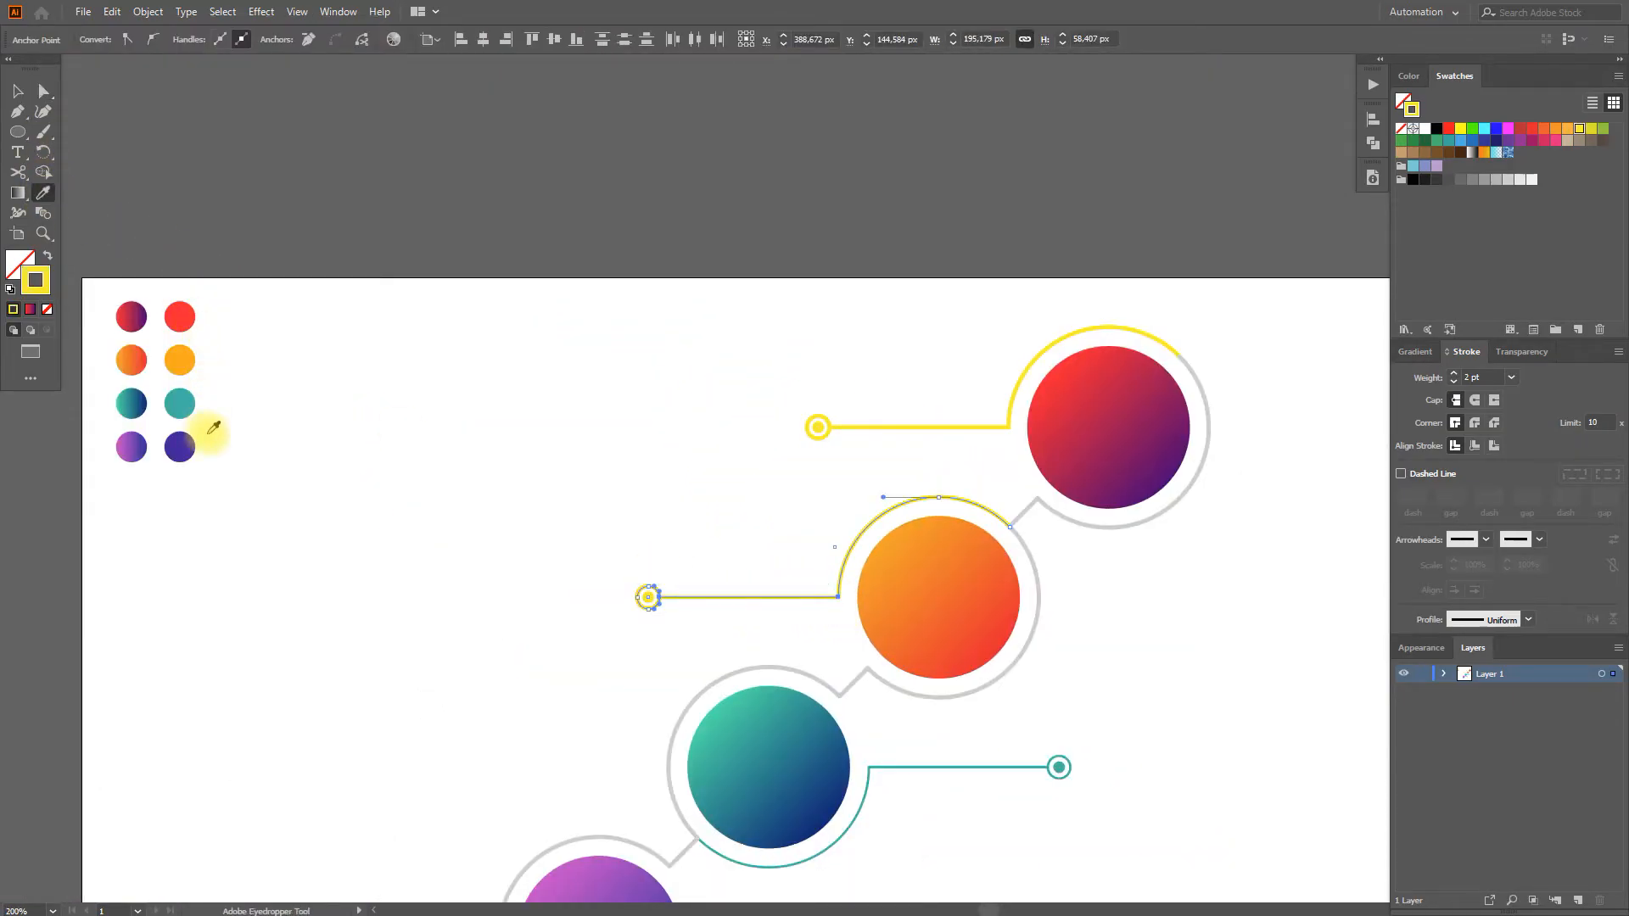
left_click(180, 359)
left_click(47, 255)
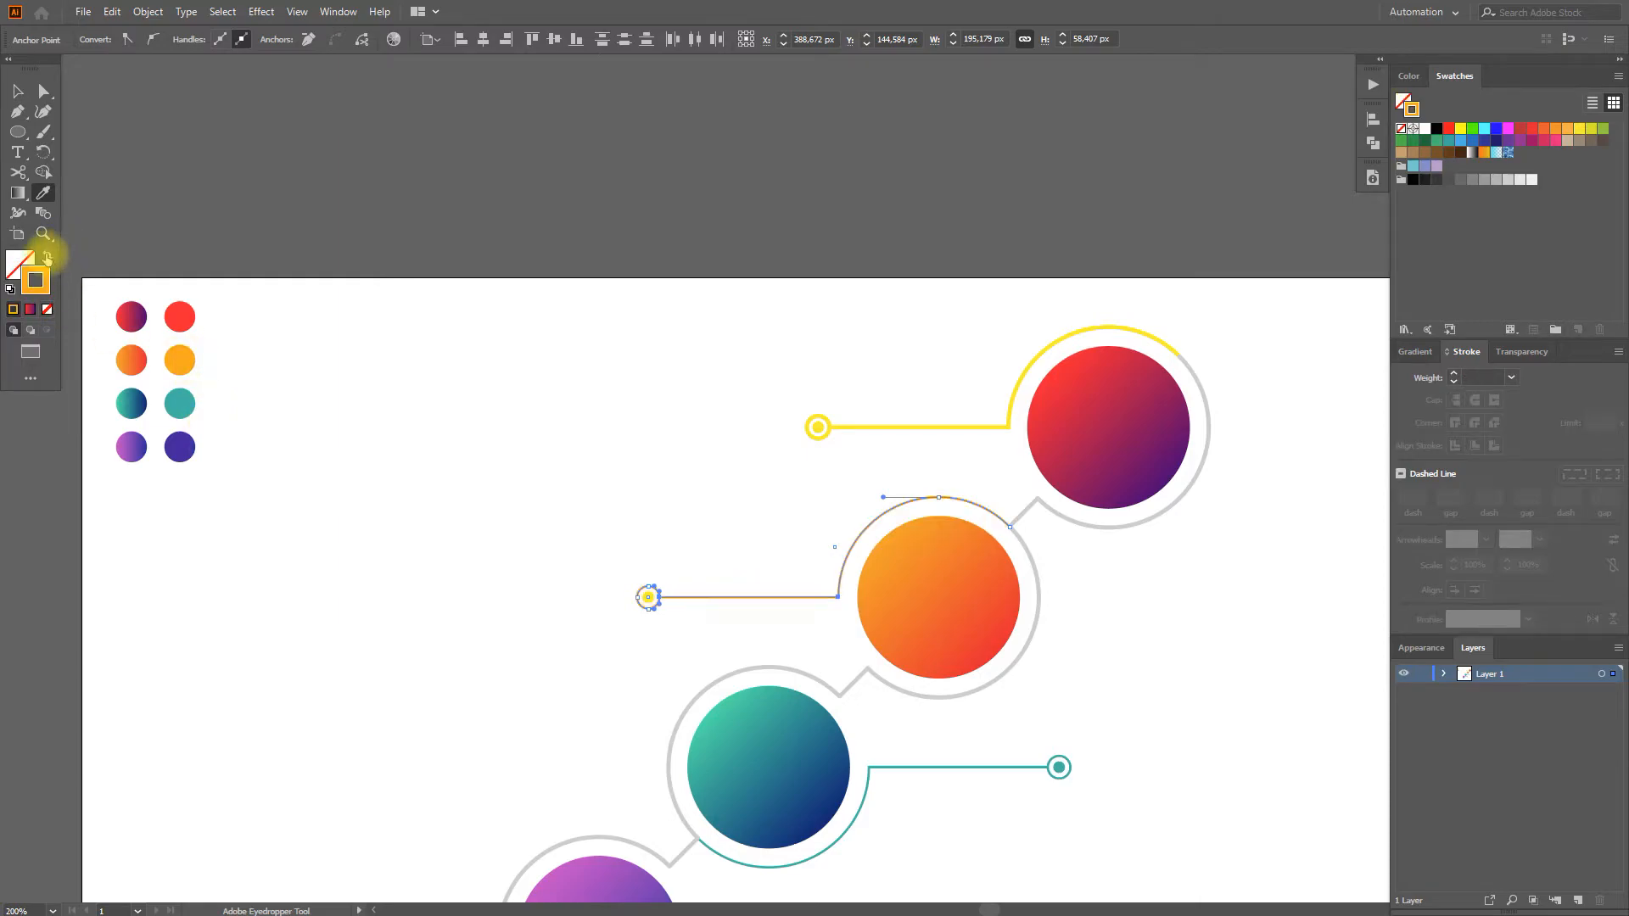
left_click(43, 90)
left_click(647, 596)
key("i")
left_click(180, 360)
Recolour the top graphic's yellow arc, connector and end ring strokes and its dot's fill with the solid red sample.
left_click(42, 93)
left_click(954, 426)
key("i")
left_click(180, 316)
left_click(48, 256)
left_click(13, 91)
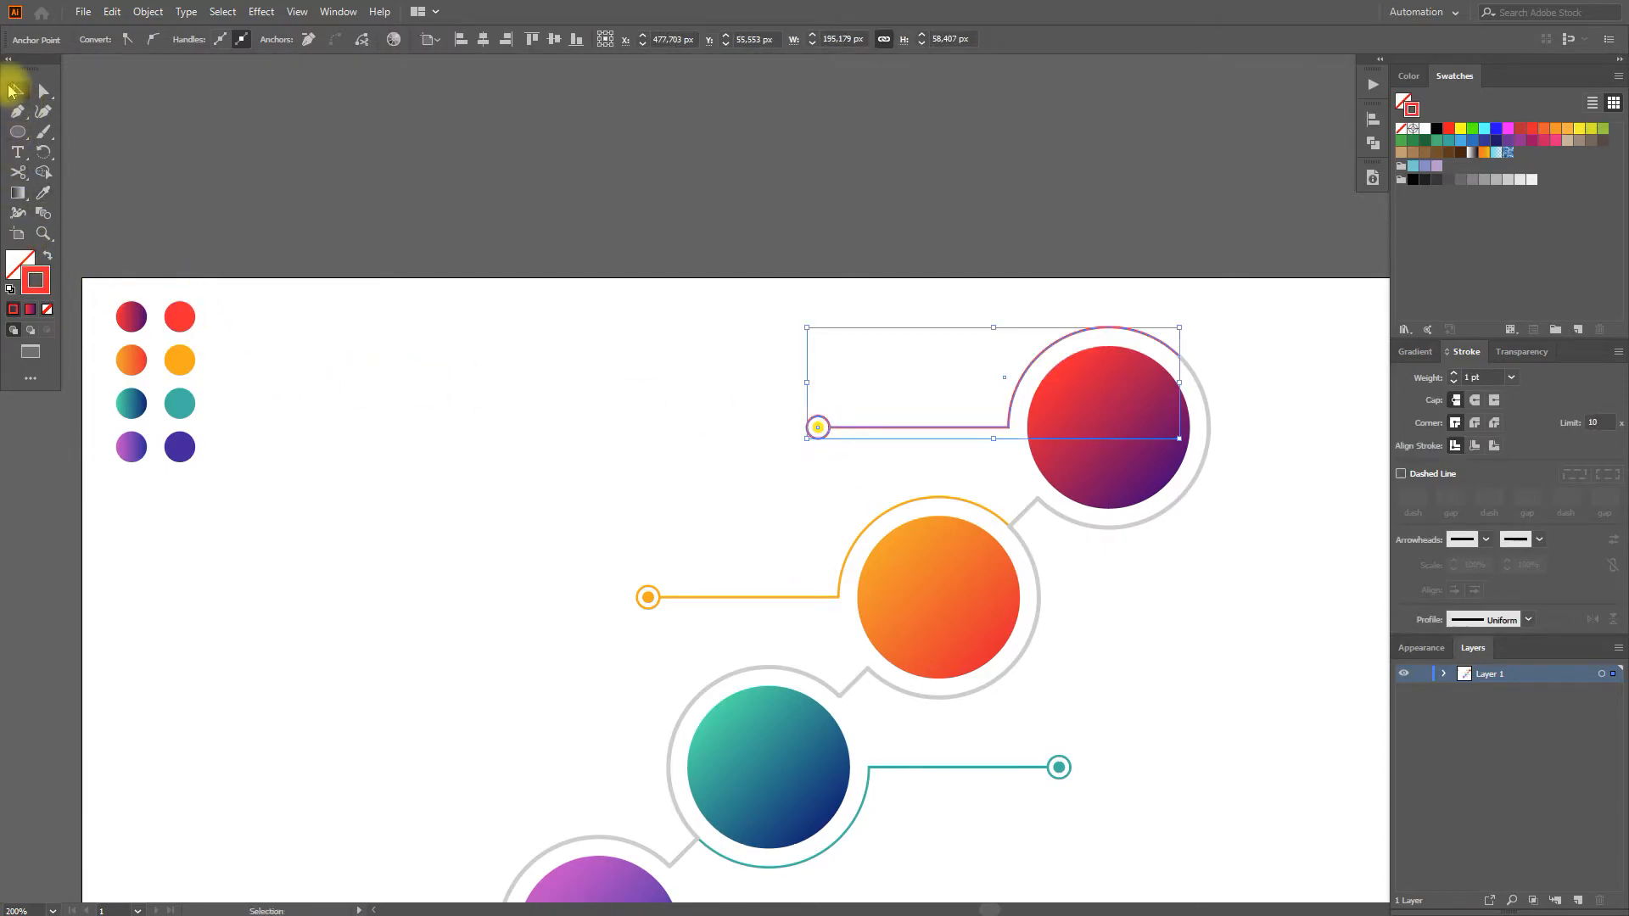
left_click(817, 427)
key("i")
left_click(180, 317)
key("a")
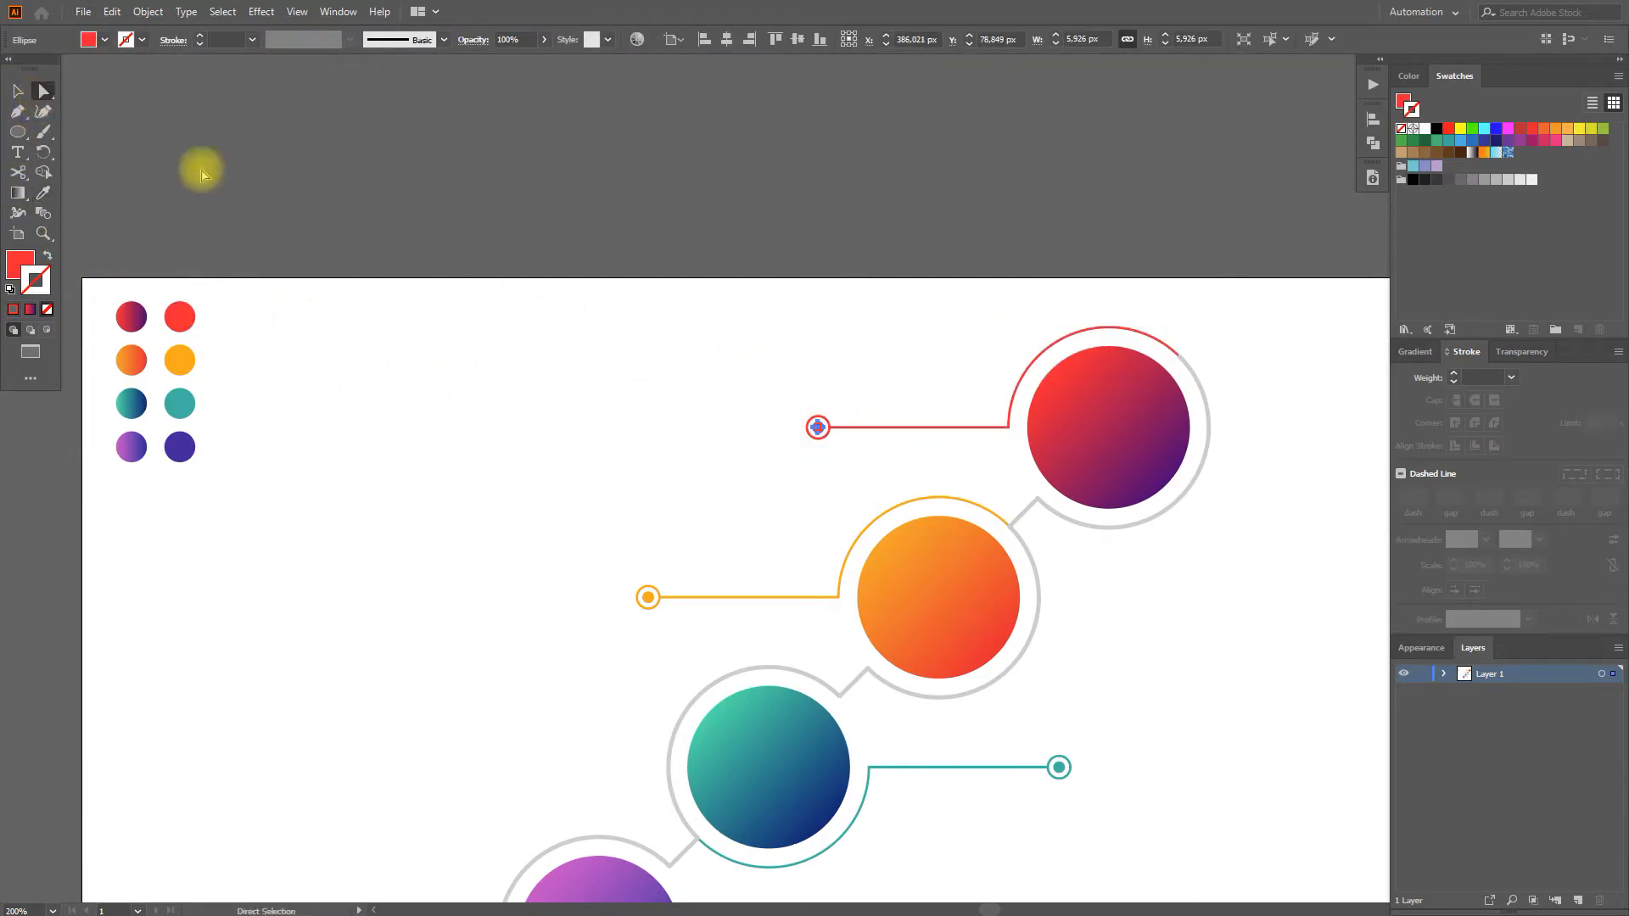
left_click(201, 174)
left_click_drag(829, 388, 828, 389)
left_click(923, 398)
Select all paths sharing the purple connector's stroke weight and set their stroke weight to 2 pt.
key("space")
left_click_drag(574, 594, 661, 266)
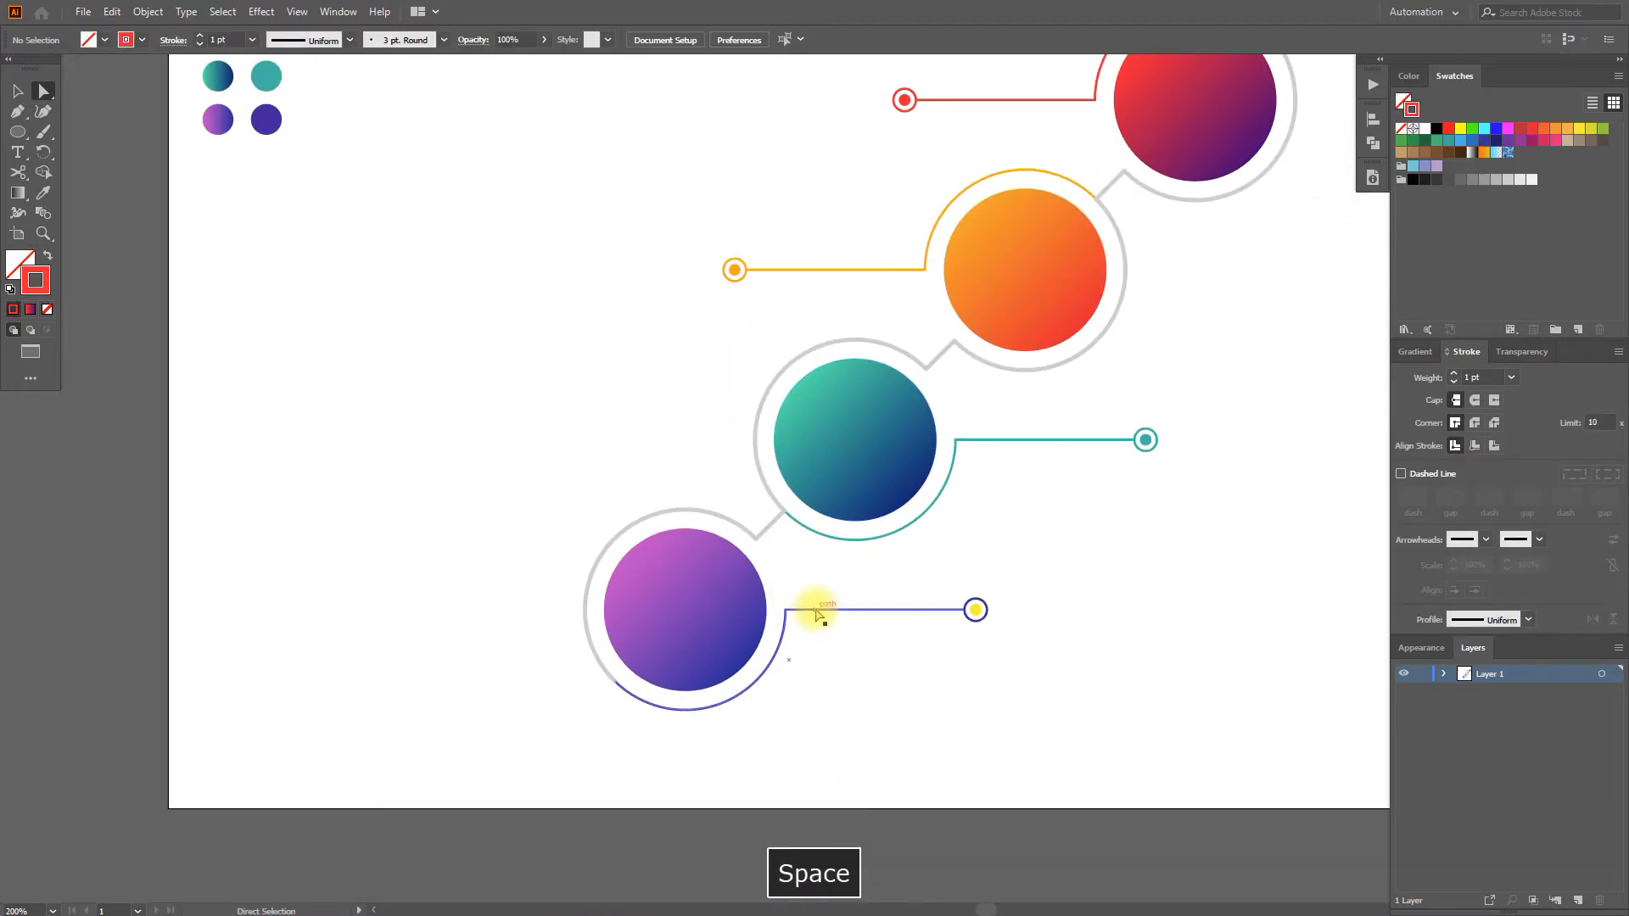
left_click(816, 614)
left_click(222, 11)
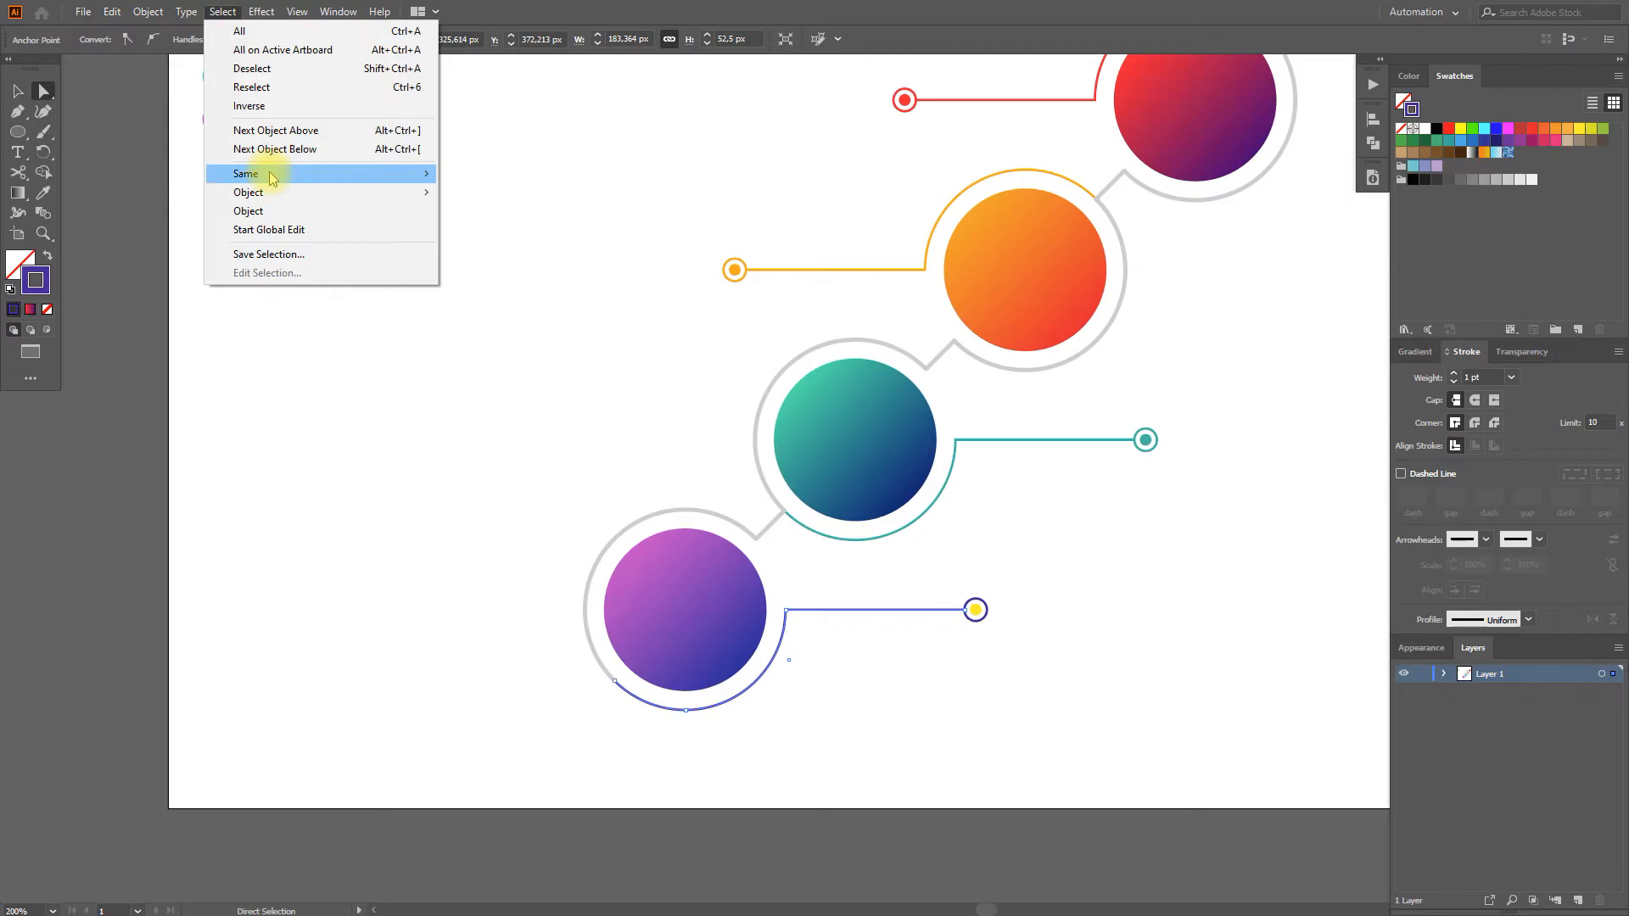
mouse_move(271, 177)
left_click(512, 304)
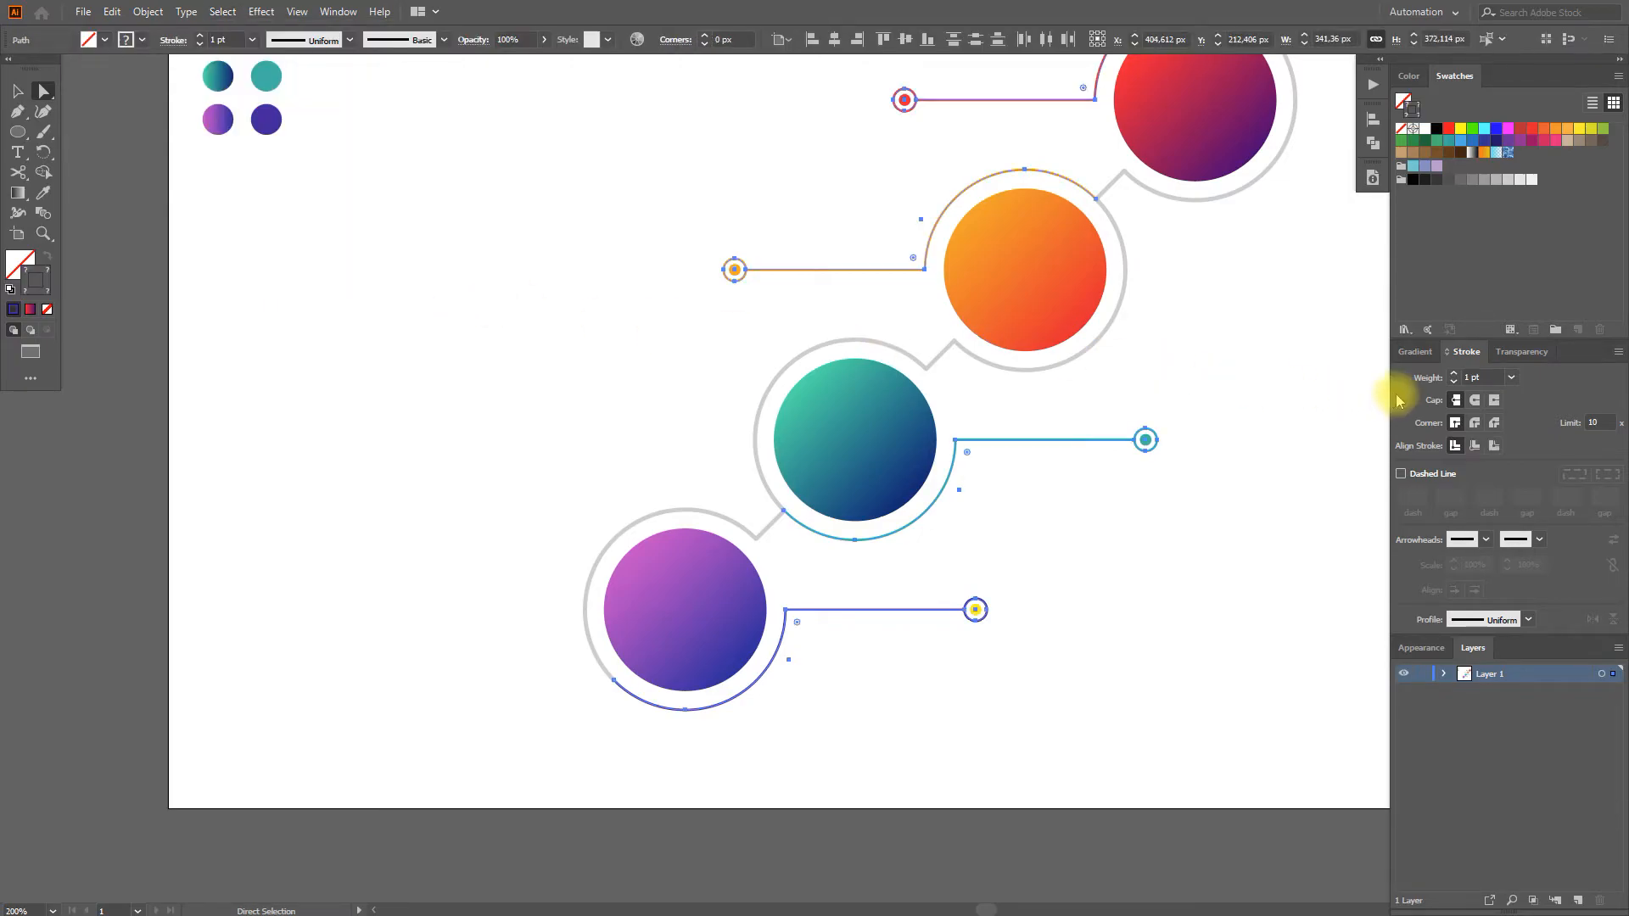
left_click(1453, 374)
left_click(1366, 381)
key("space")
left_click_drag(1218, 368, 1049, 485)
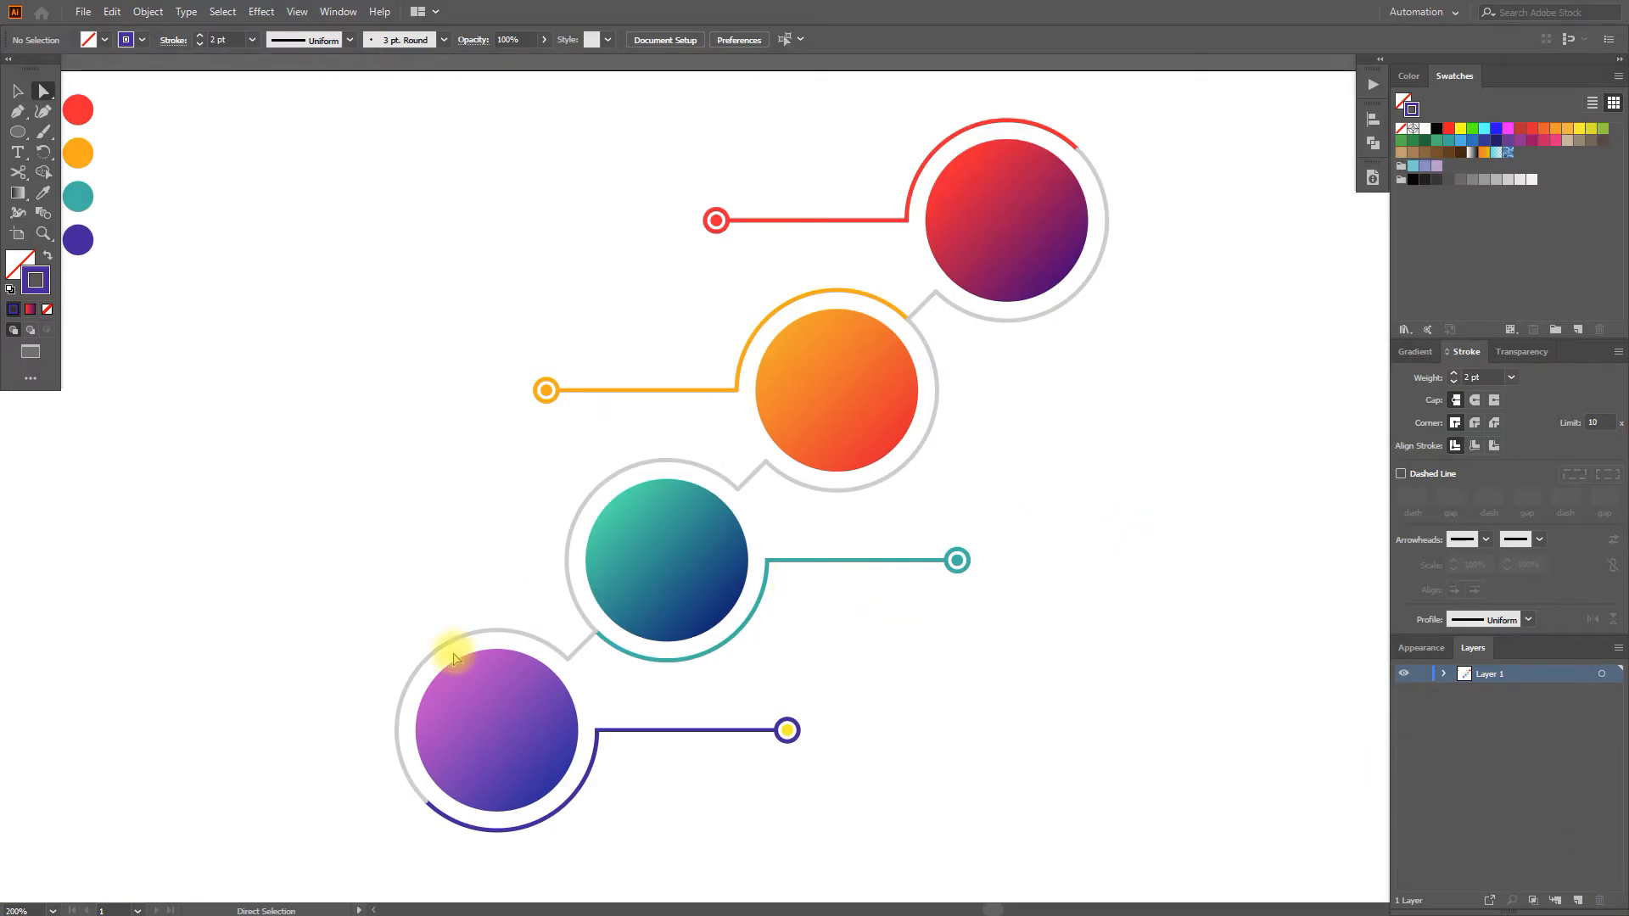
Draw a circle about 58 px in diameter in the empty area beyond the teal connector, with purple fill and no stroke.
left_click(17, 90)
left_click(17, 132)
key("space")
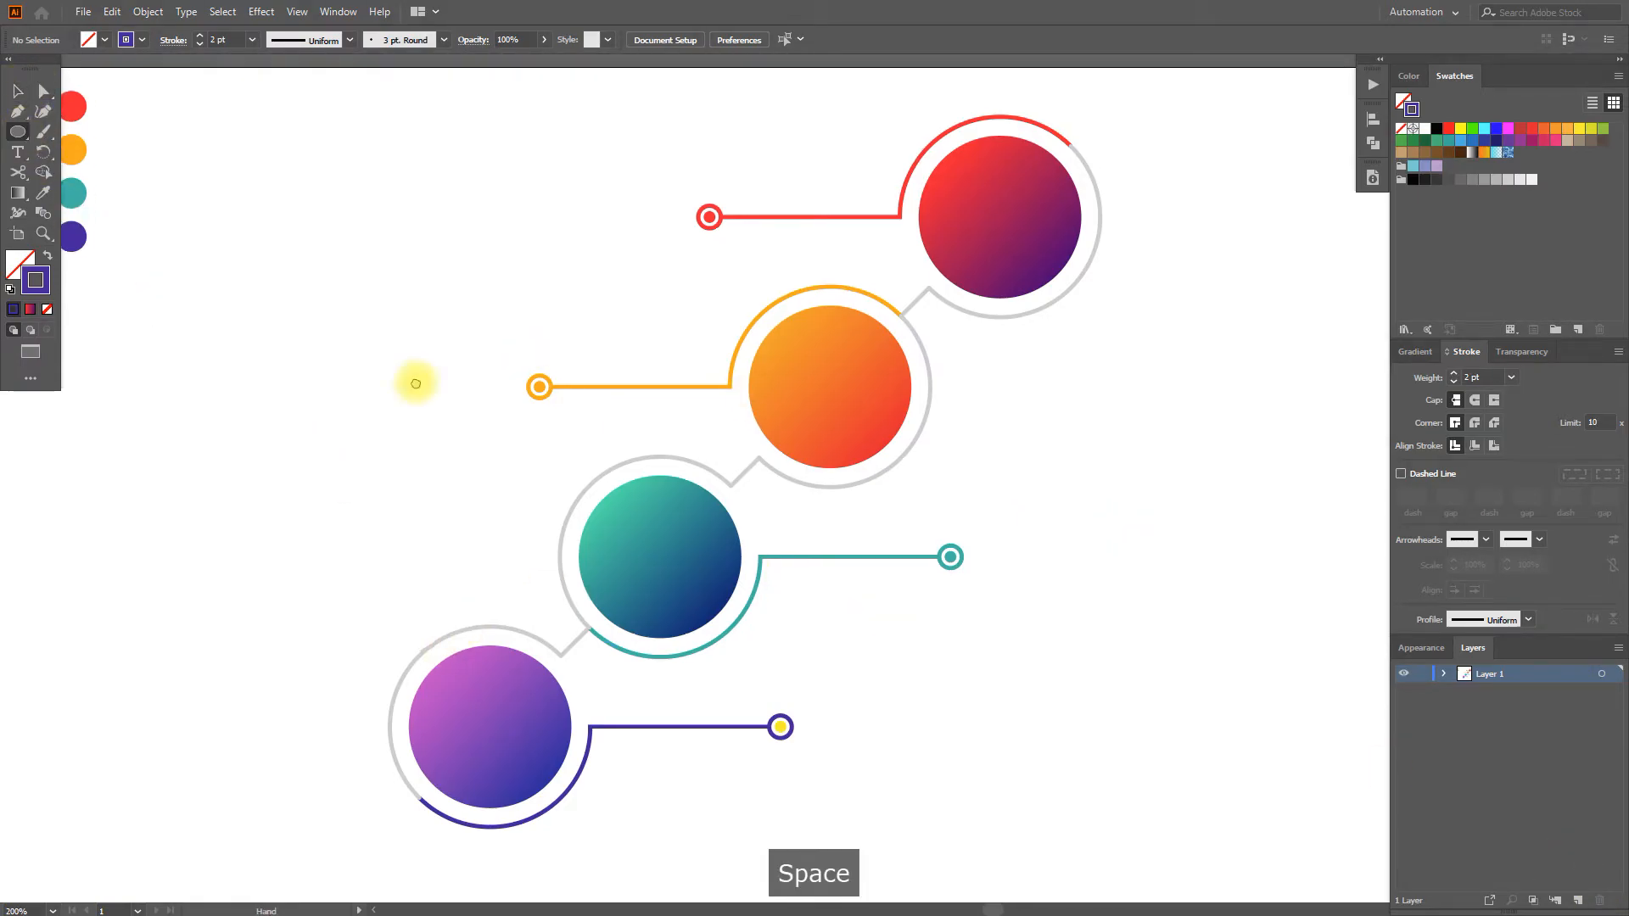
left_click_drag(654, 382, 156, 353)
left_click_drag(548, 464, 632, 575)
key("shift+x")
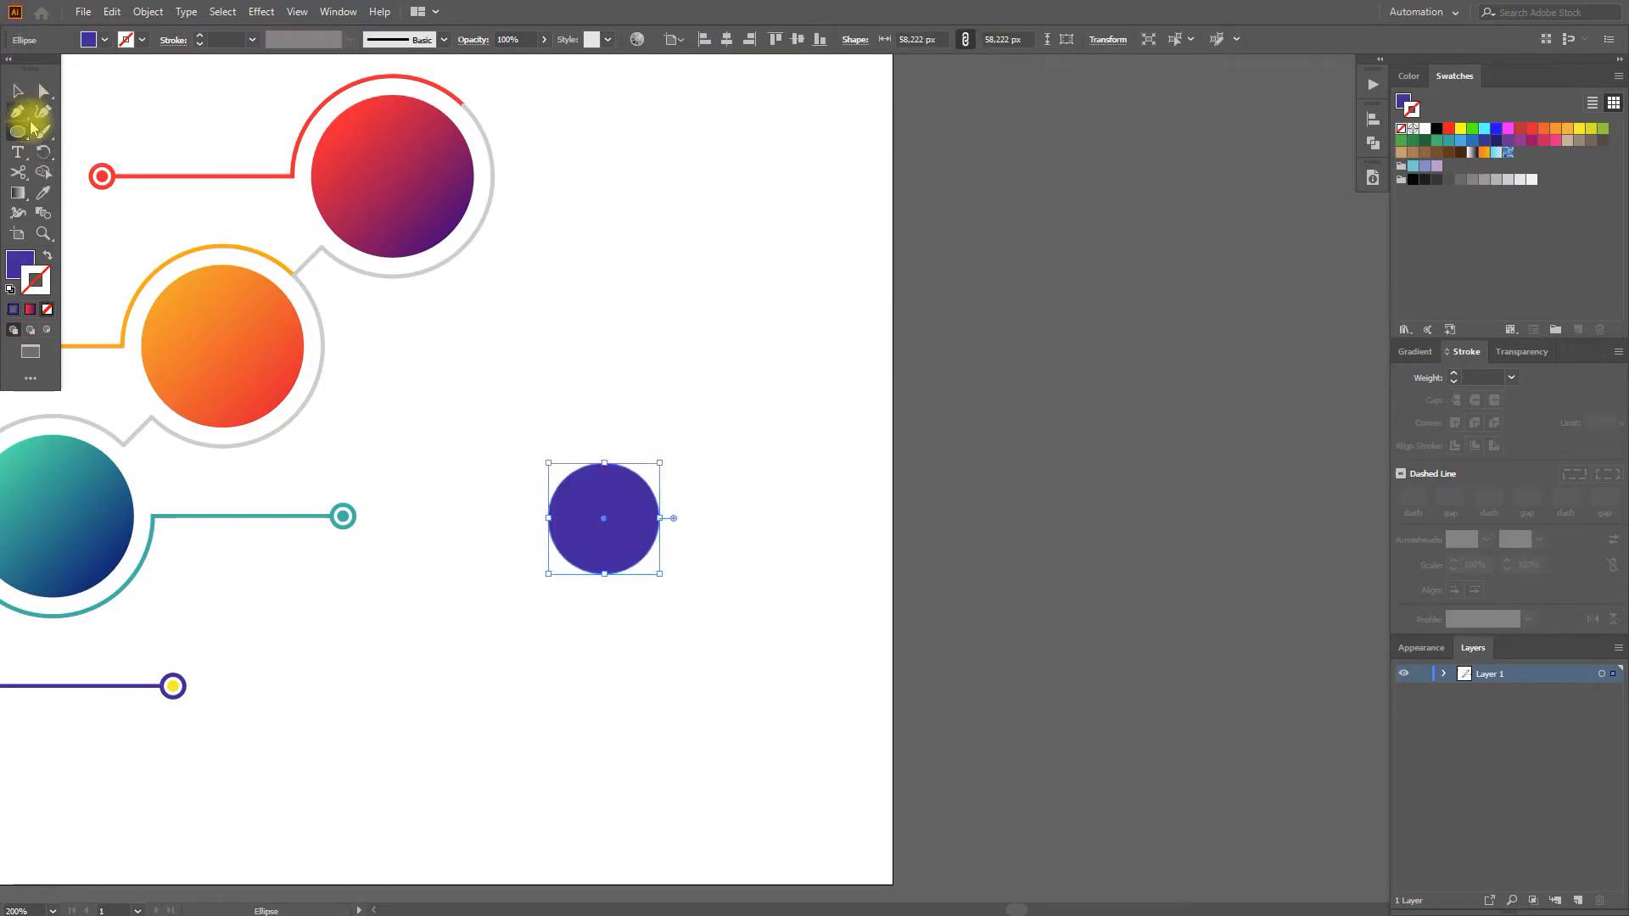
Fill the new circle with the White, Black gradient preset set to radial.
left_click(19, 91)
left_click(509, 429)
left_click(563, 512)
scroll(567, 538, "up", 3)
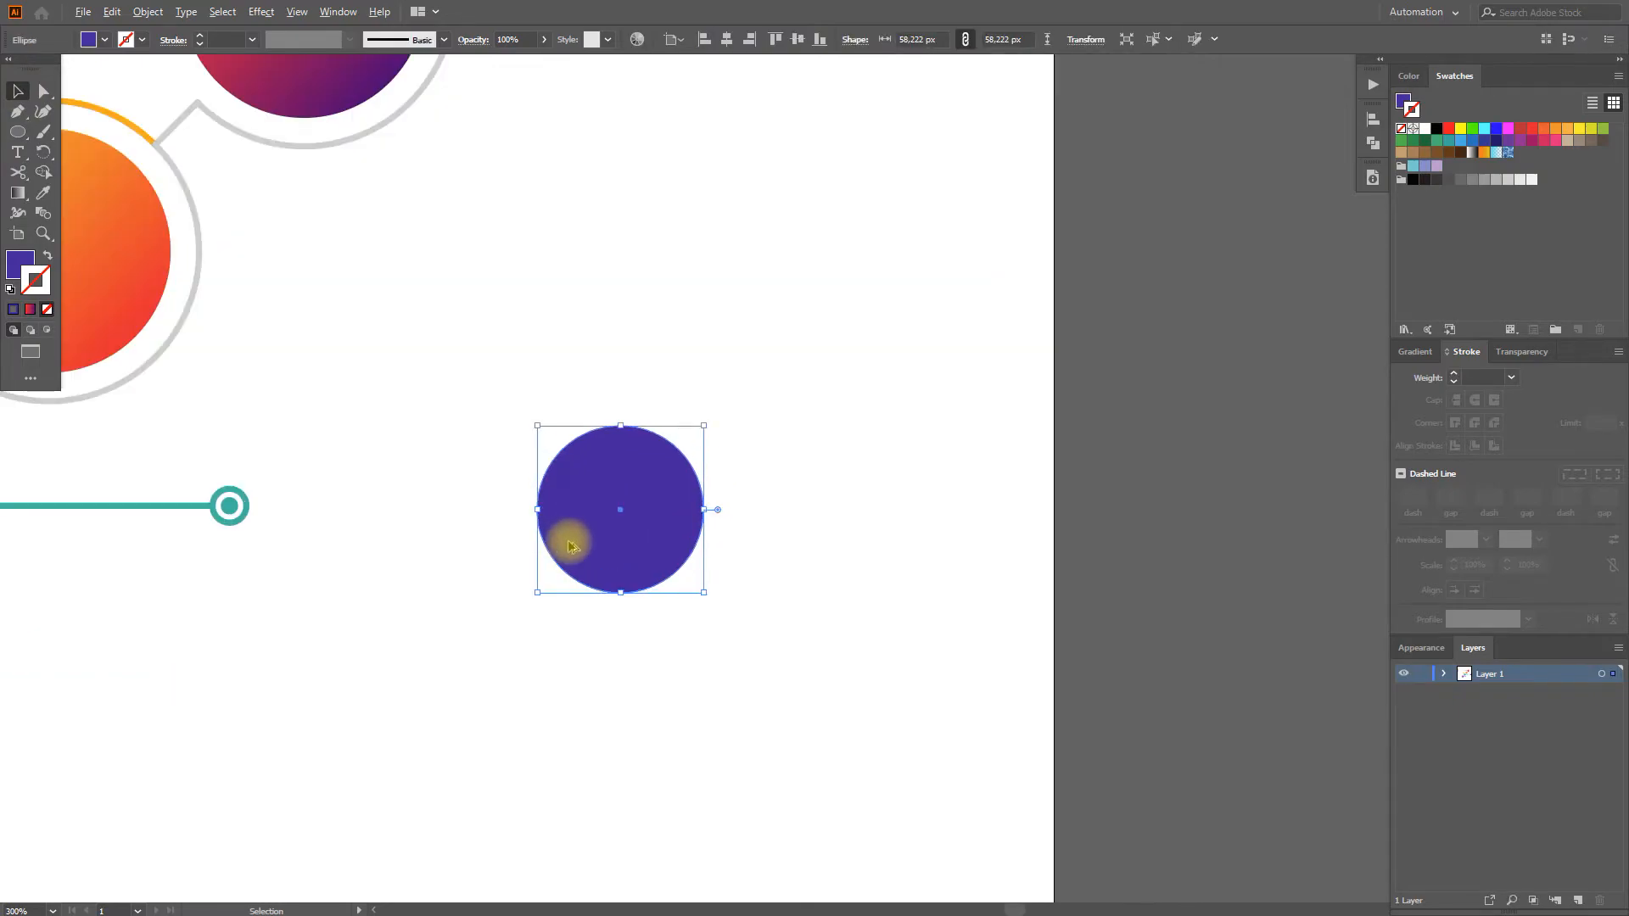
scroll(933, 555, "up", 1)
key("space")
left_click_drag(933, 555, 1144, 559)
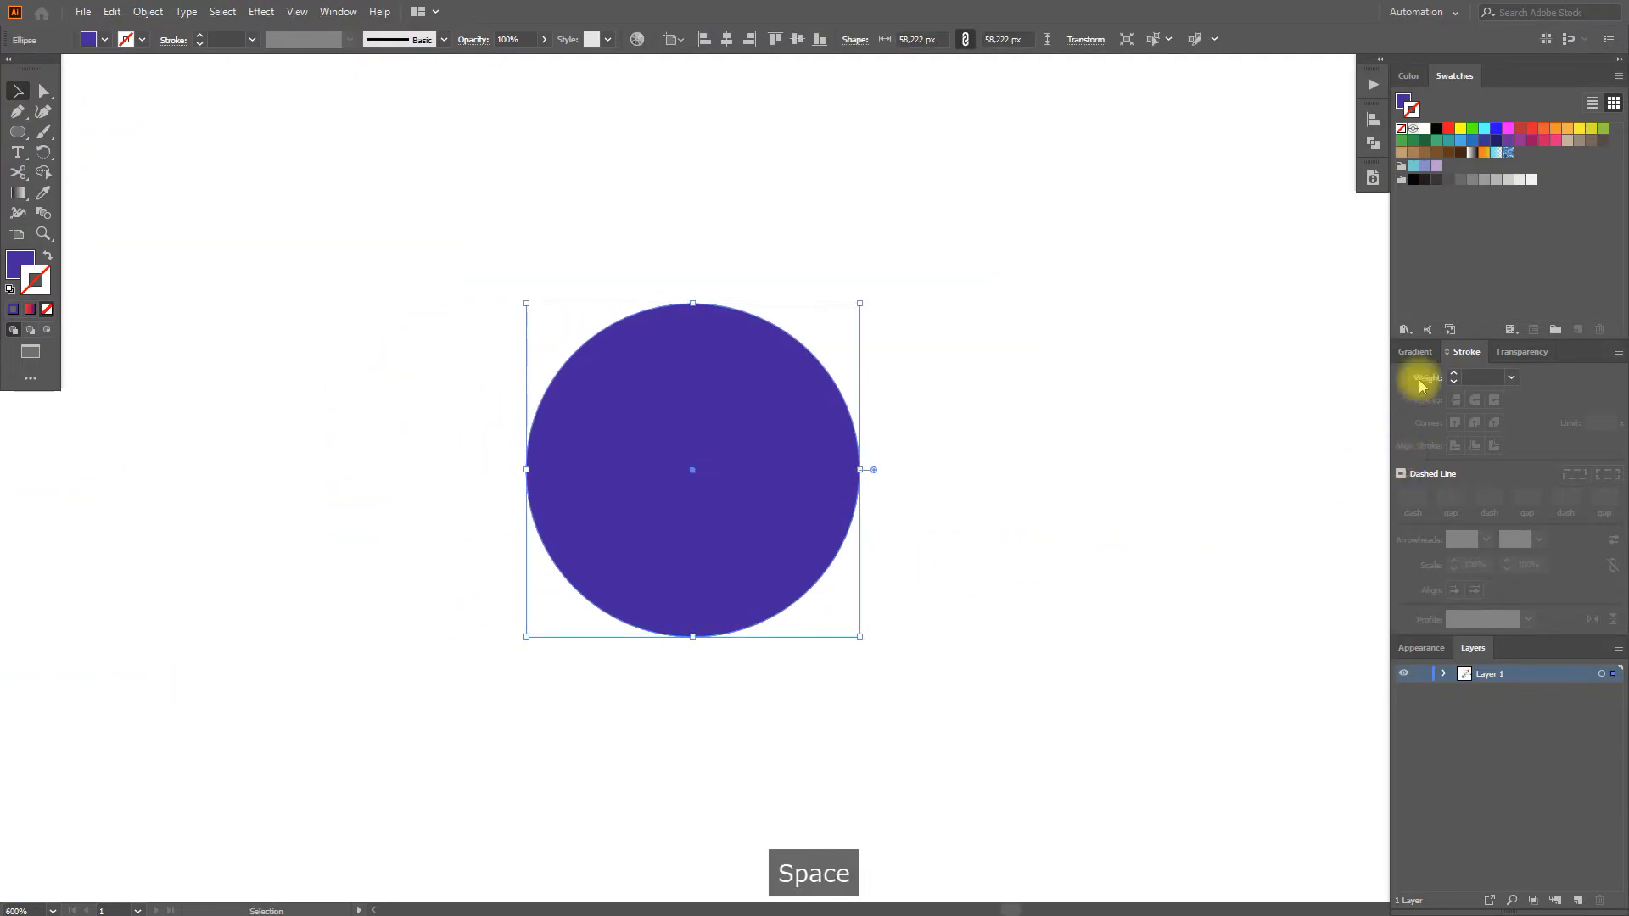
left_click(1419, 352)
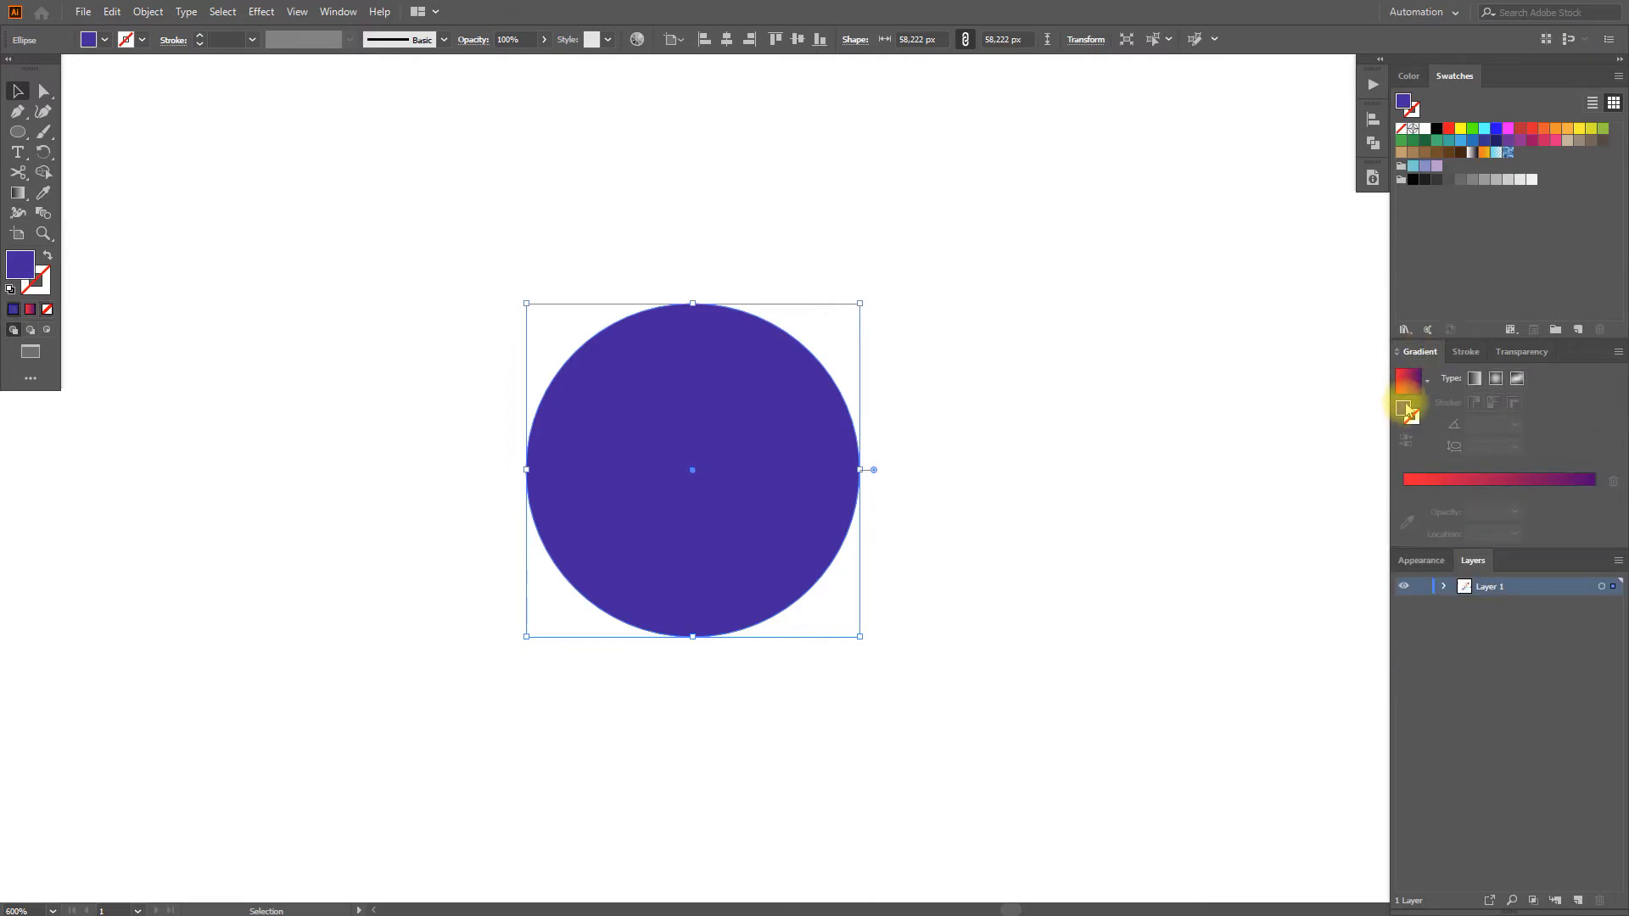
left_click(1494, 382)
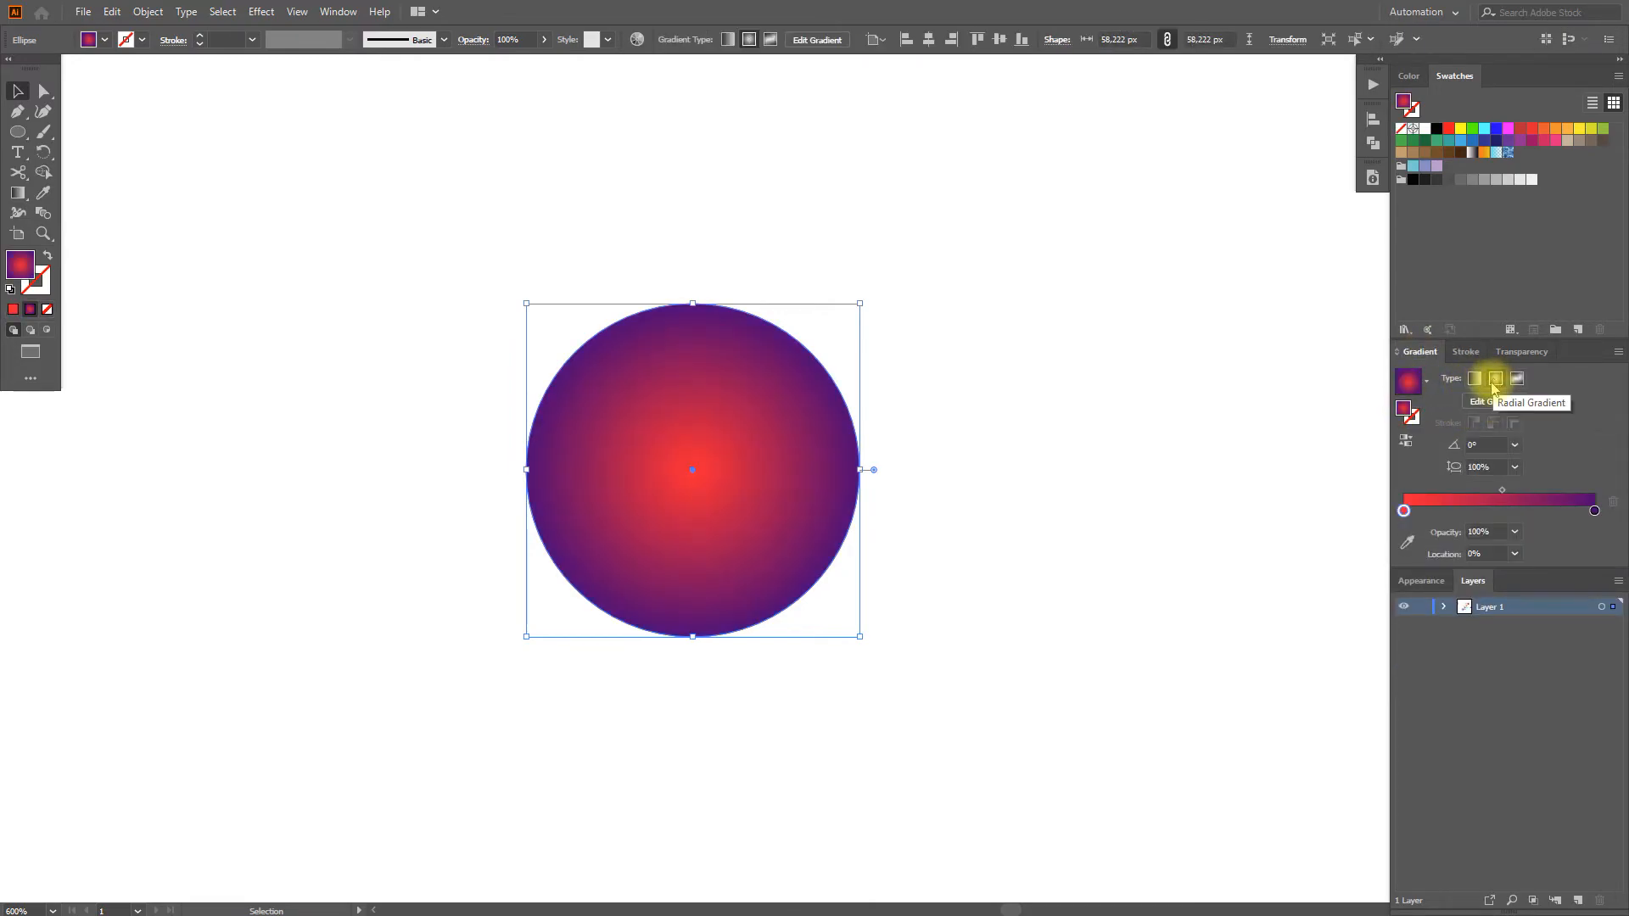
left_click(1426, 381)
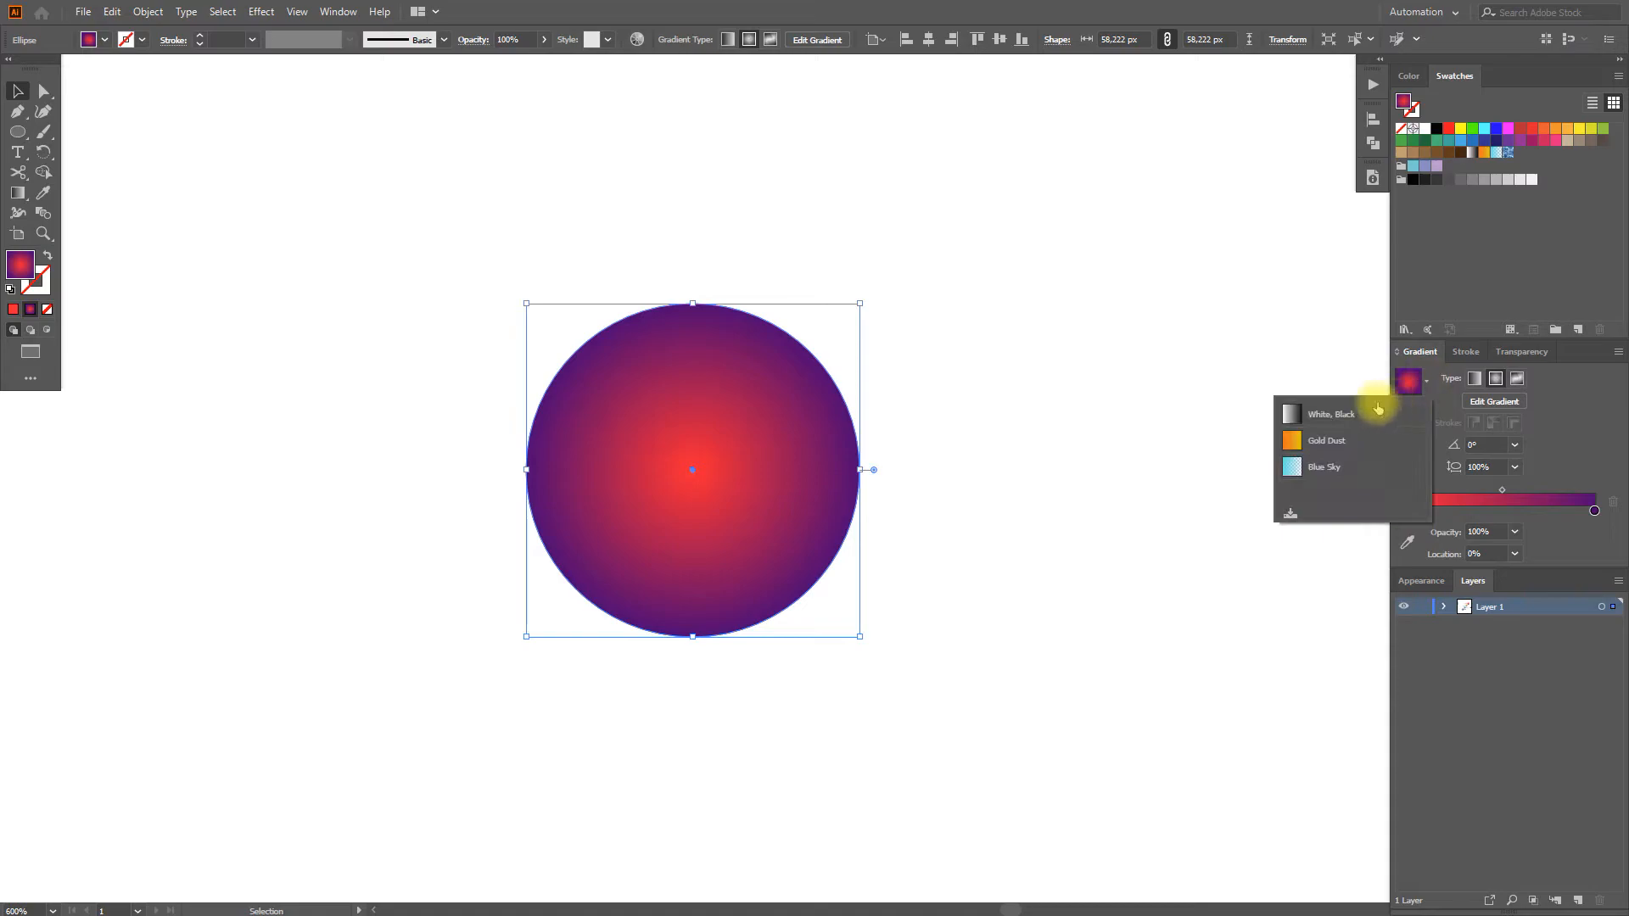
left_click(1298, 419)
left_click(1497, 381)
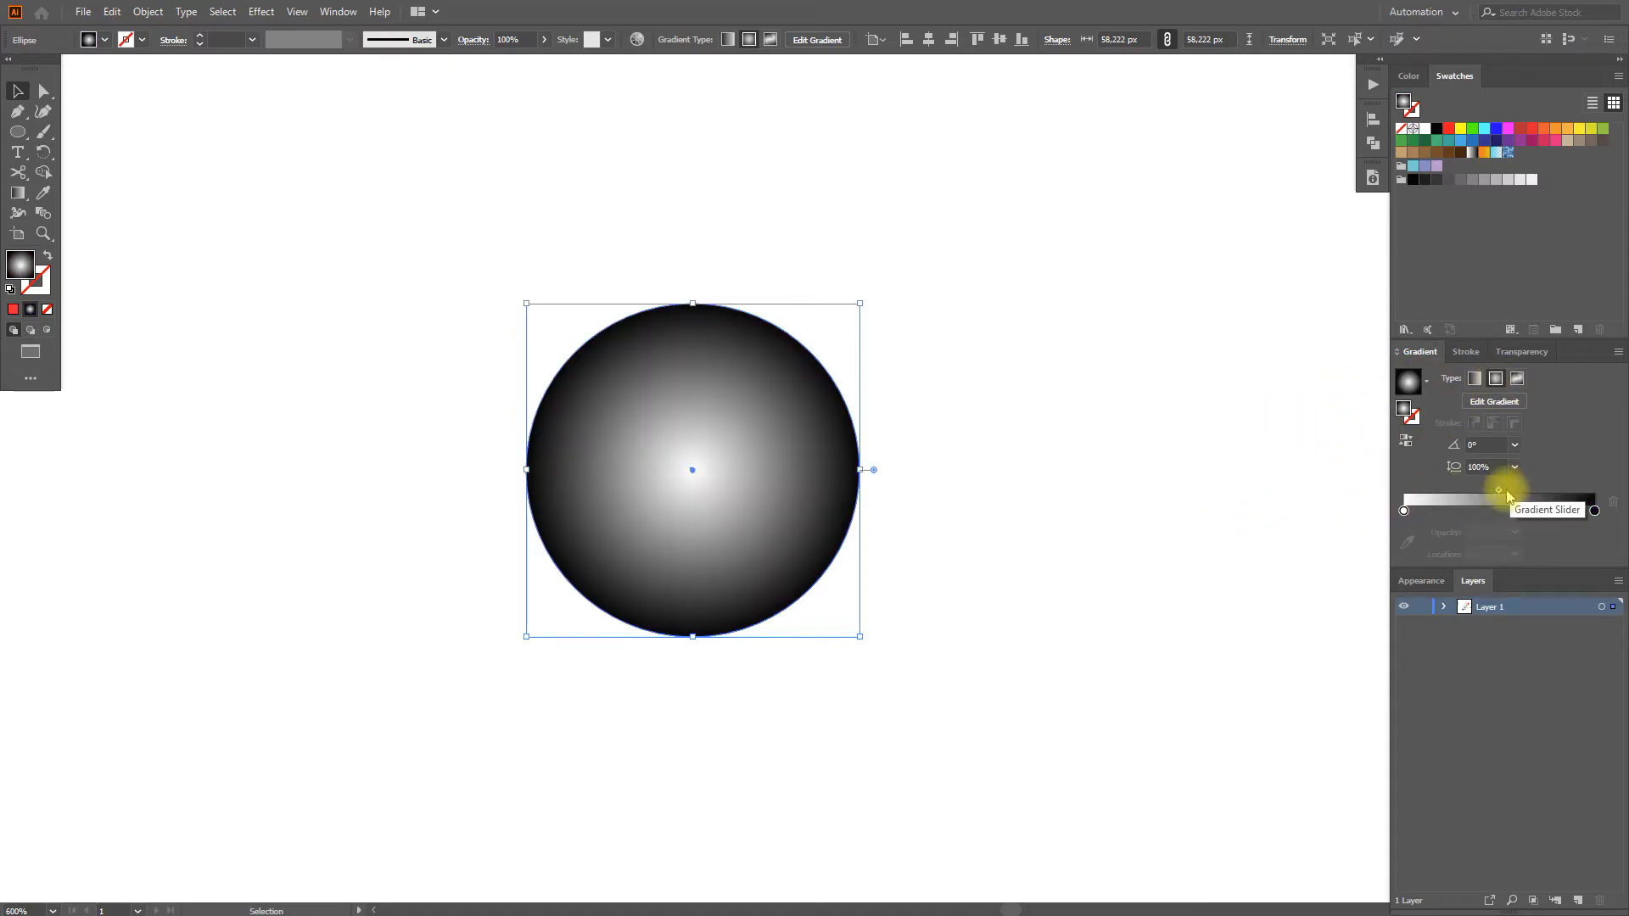
Move the gradient midpoint to 87%, then shift and enlarge the radial gradient so its white centre sits toward the circle's upper left.
left_click_drag(1499, 490, 1569, 491)
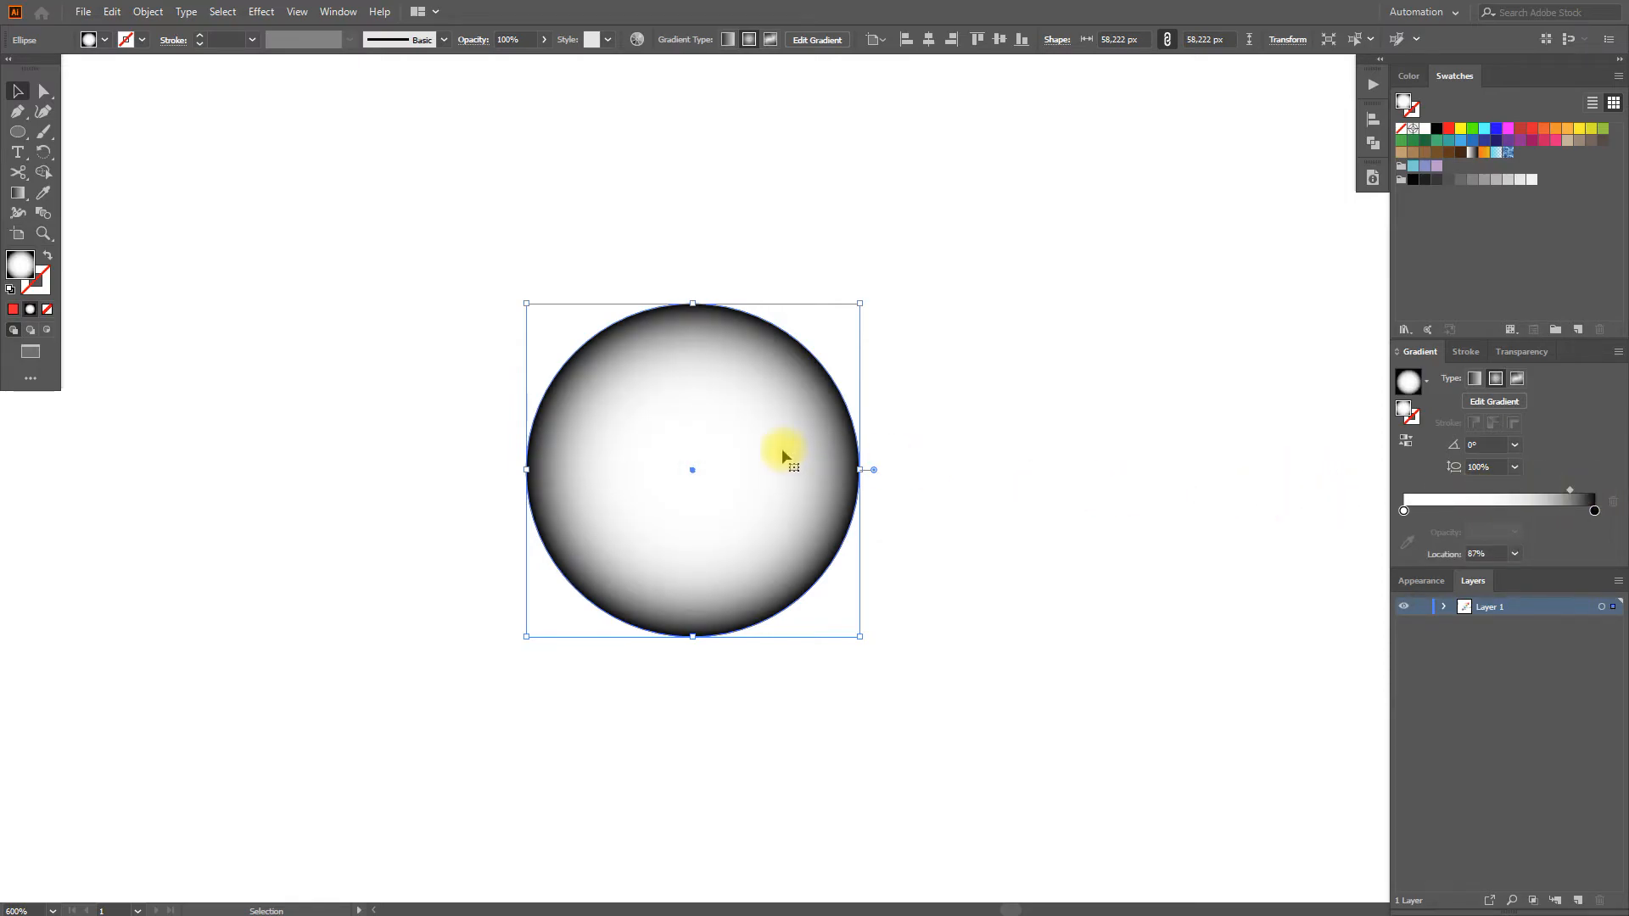
key("g")
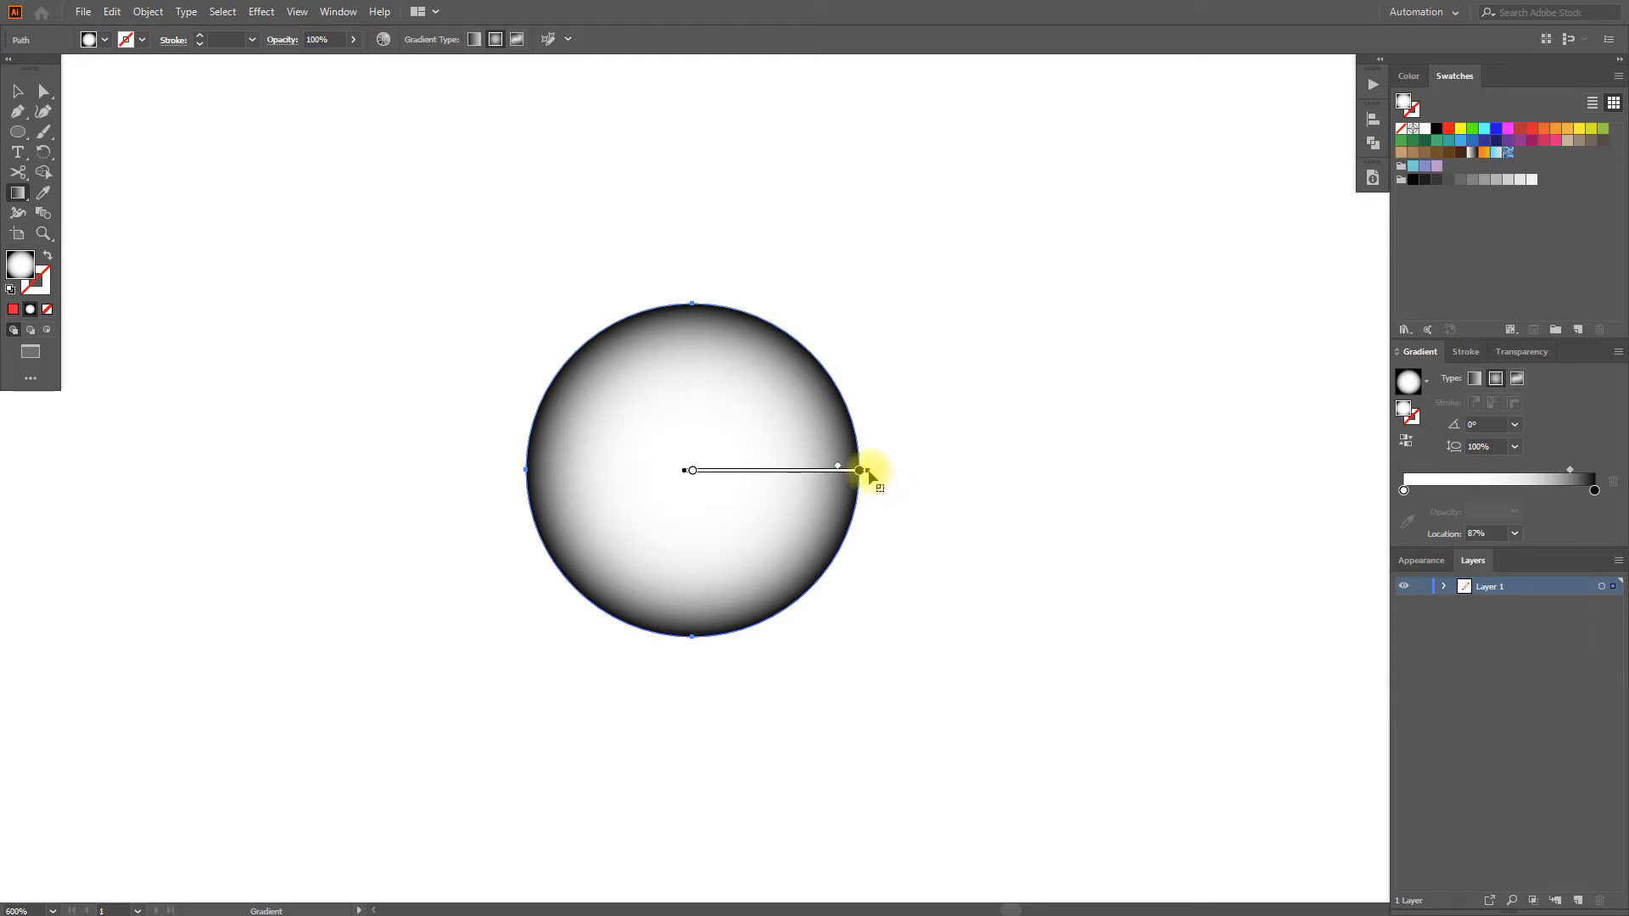
mouse_move(869, 473)
left_mouse_down()
mouse_move(984, 470)
mouse_move(932, 434)
mouse_move(904, 377)
mouse_move(911, 390)
left_mouse_up()
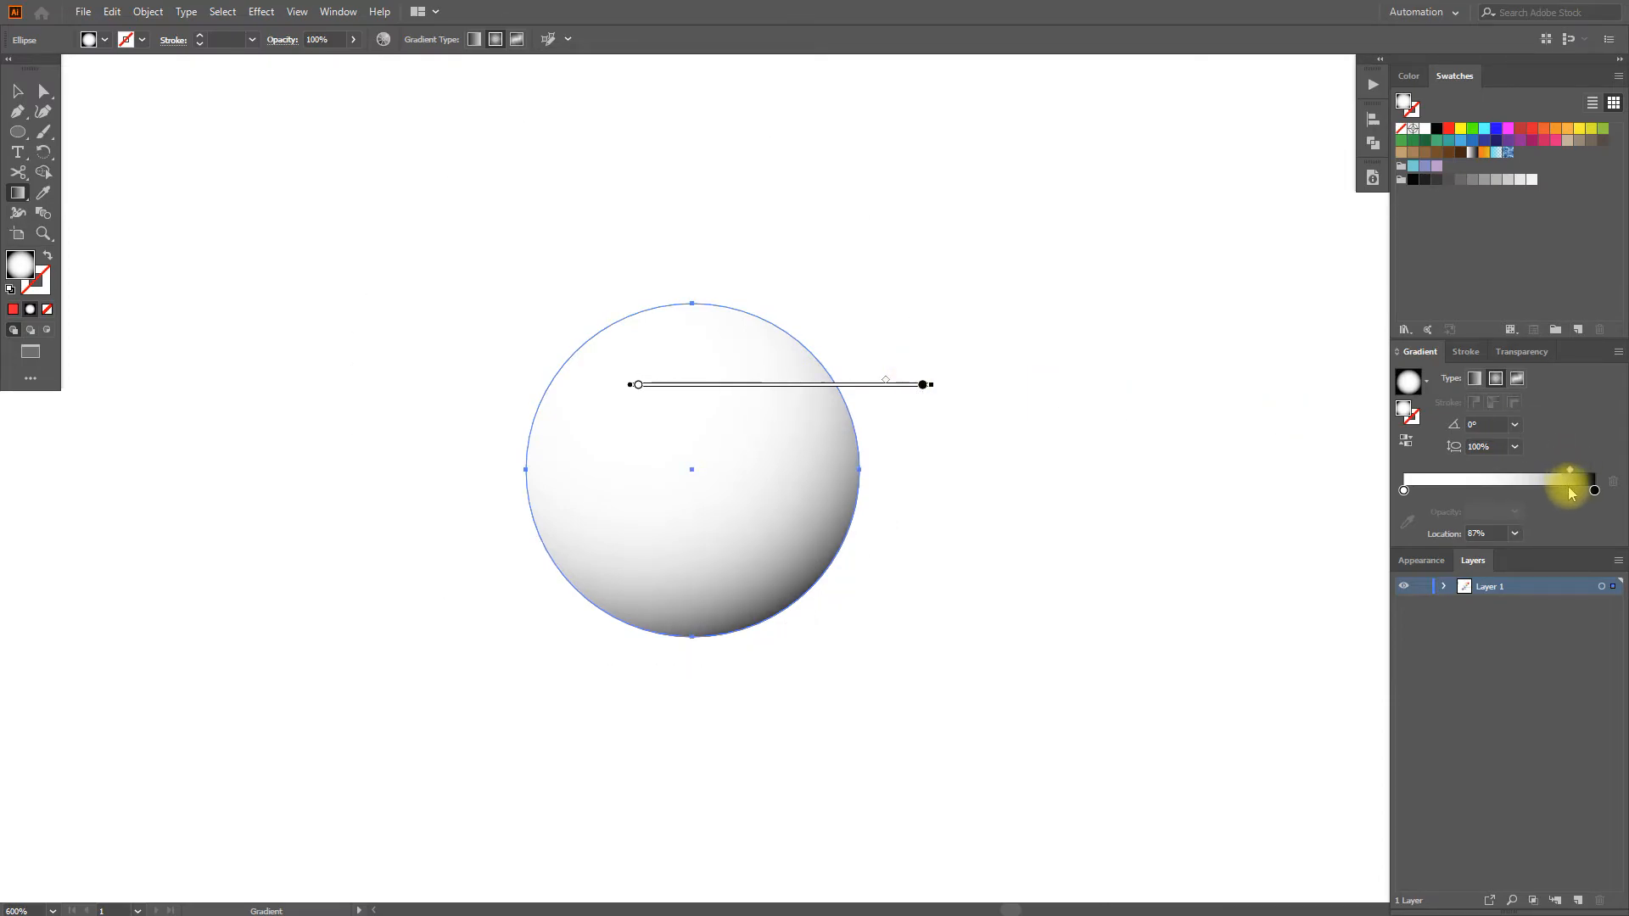
Add gradient stops at 84.93% and 72.71%, and set the black end stop to 80% in Grayscale mode.
left_click(1566, 492)
left_click(1542, 492)
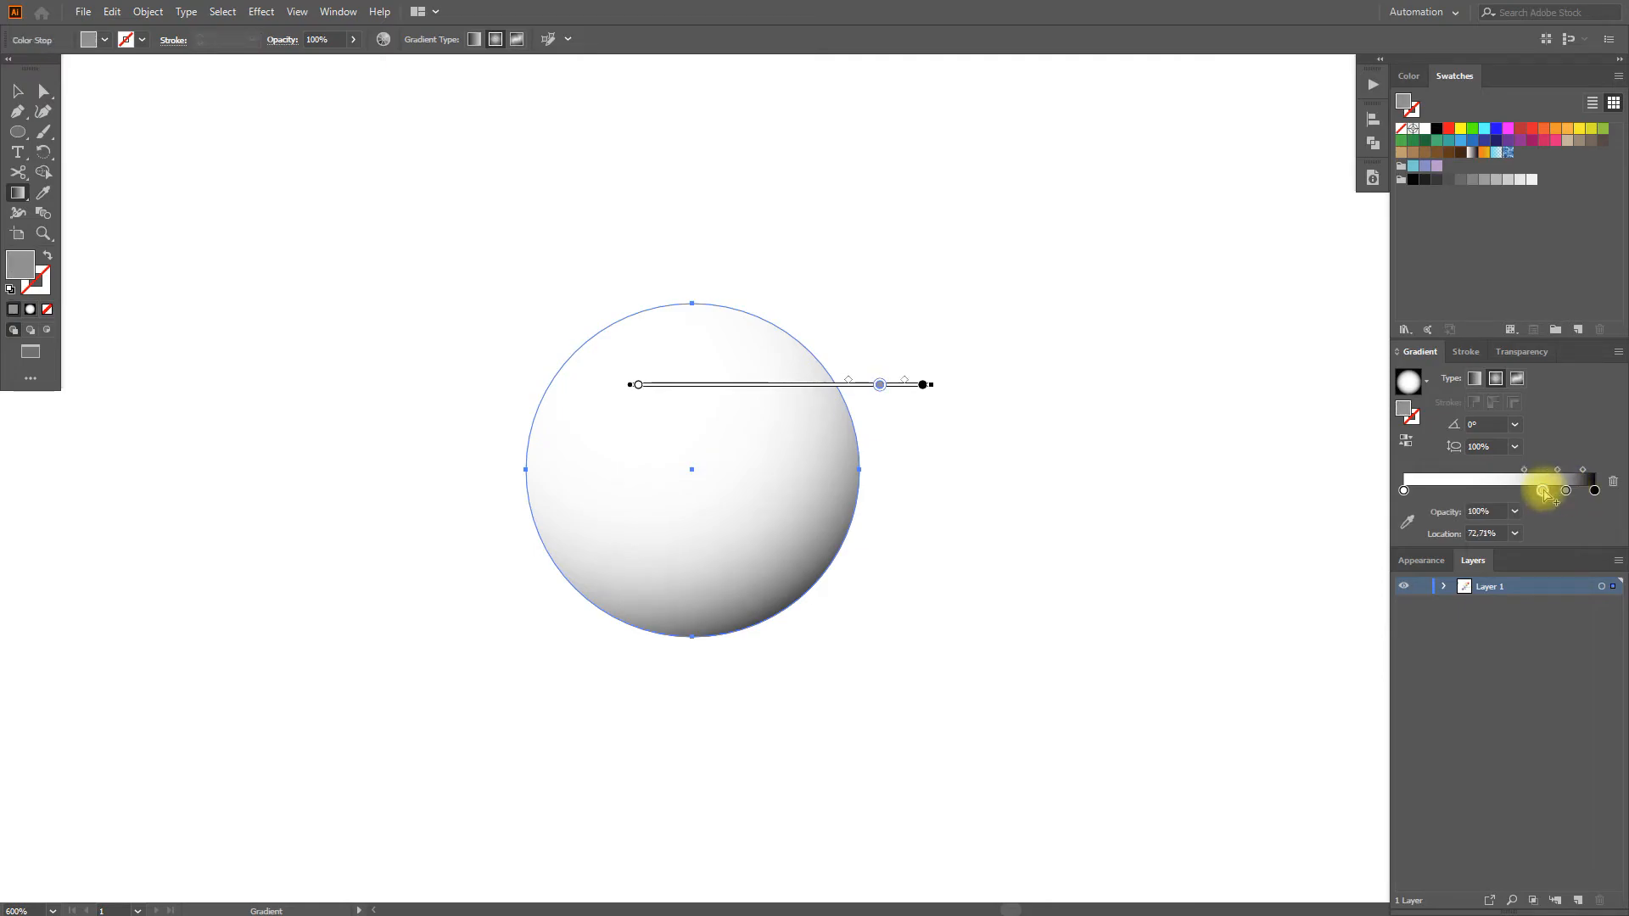
left_click(1595, 490)
left_click(1409, 76)
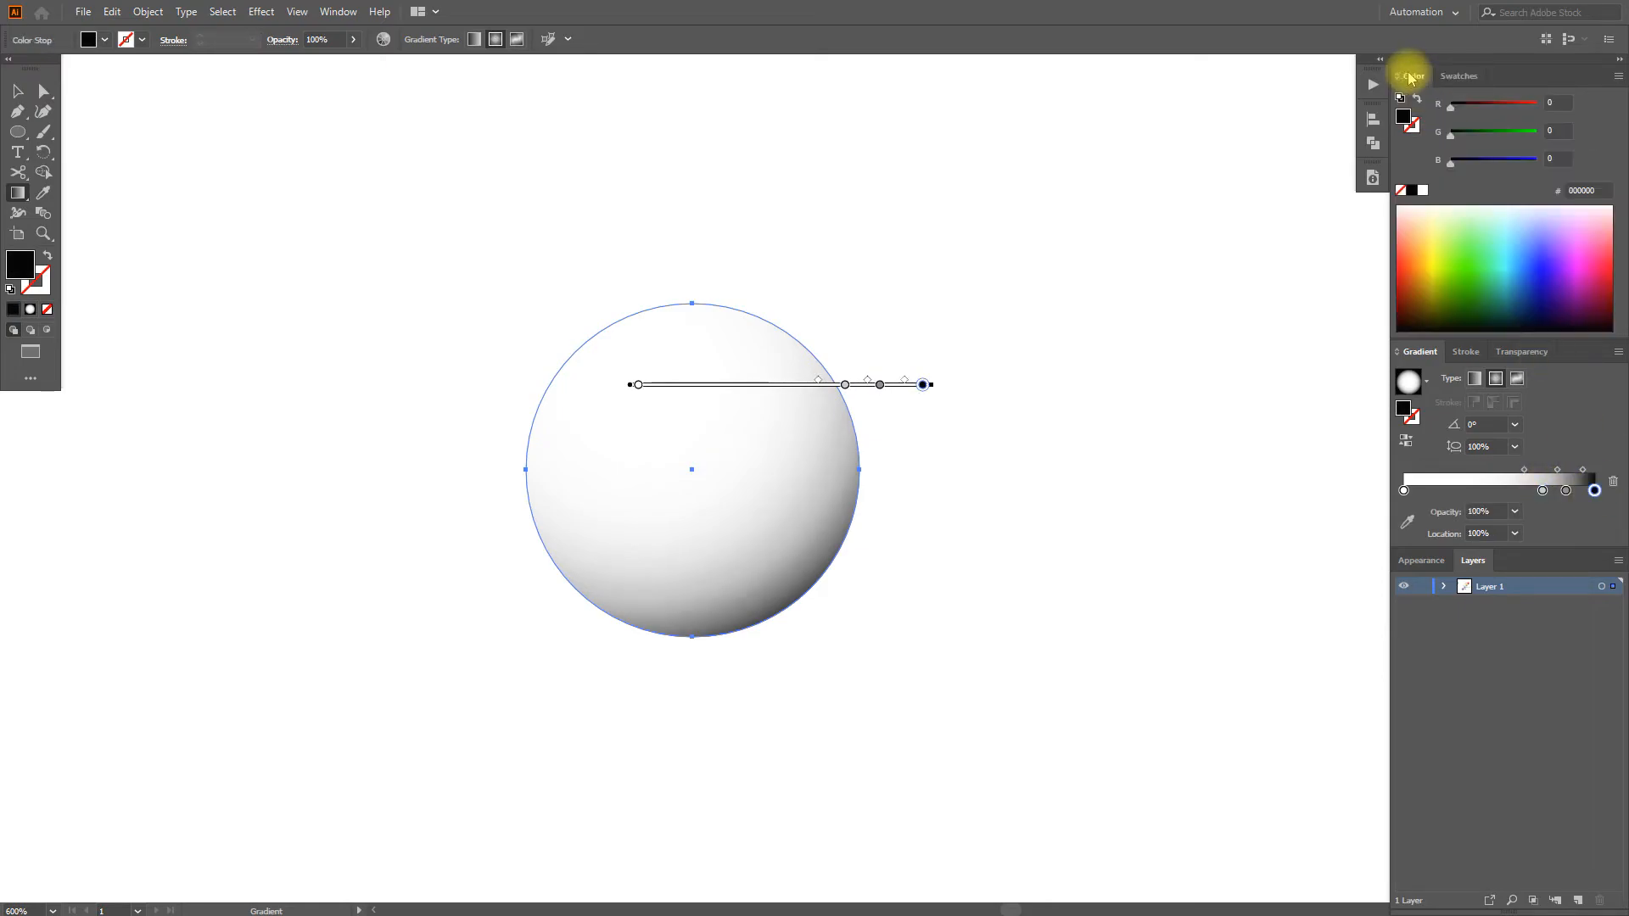
left_click(1617, 75)
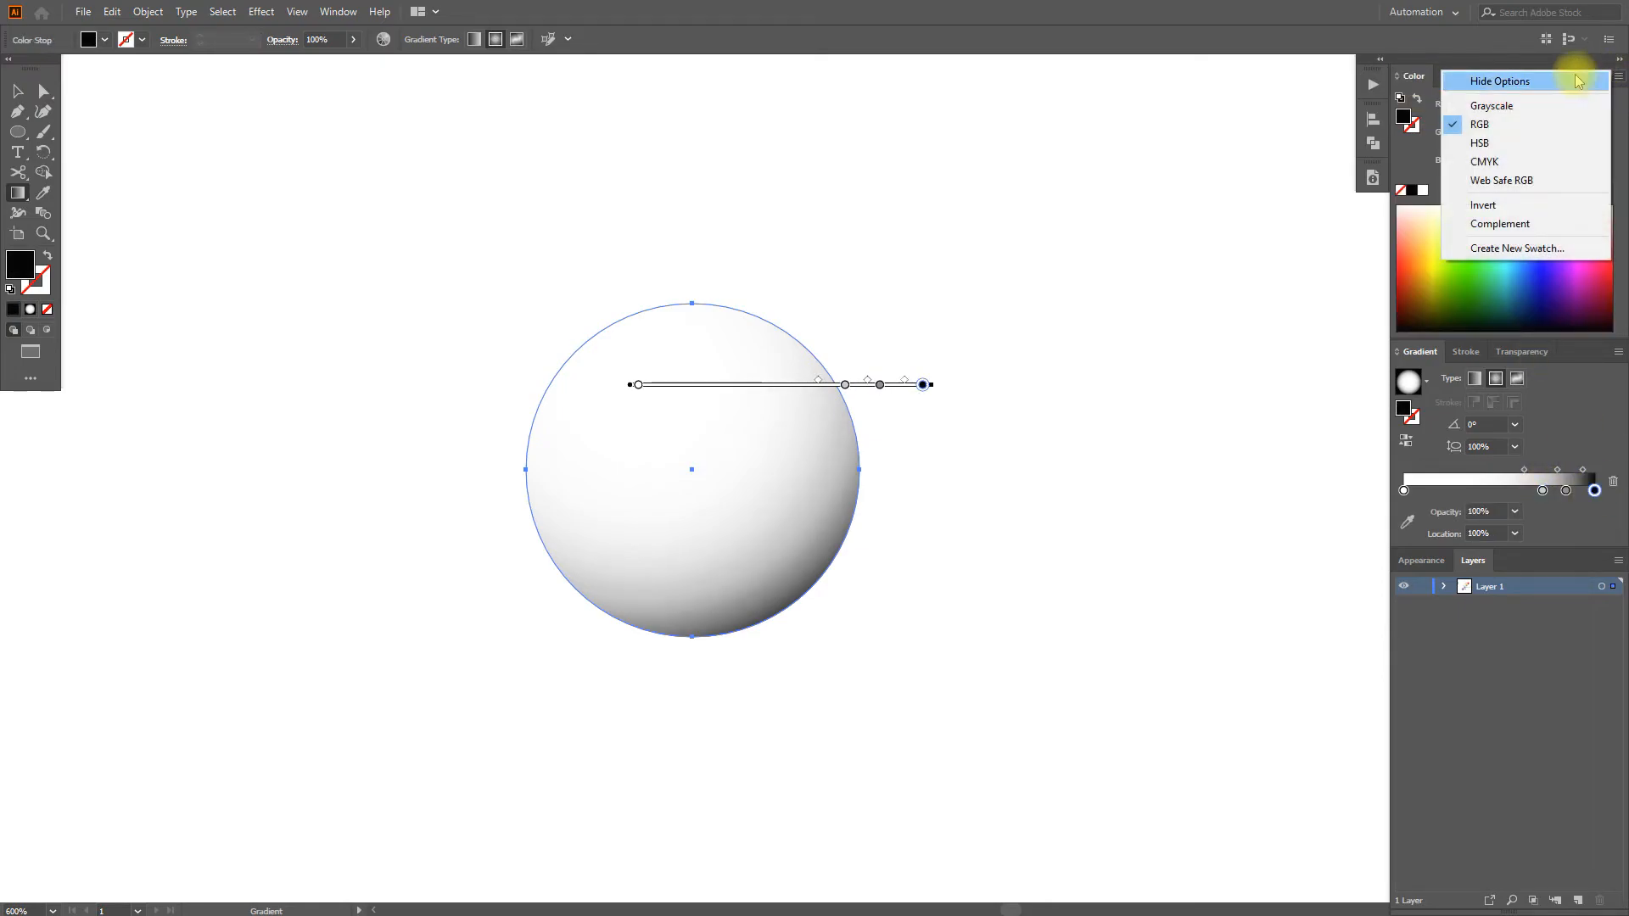
left_click(1486, 107)
left_click(1561, 102)
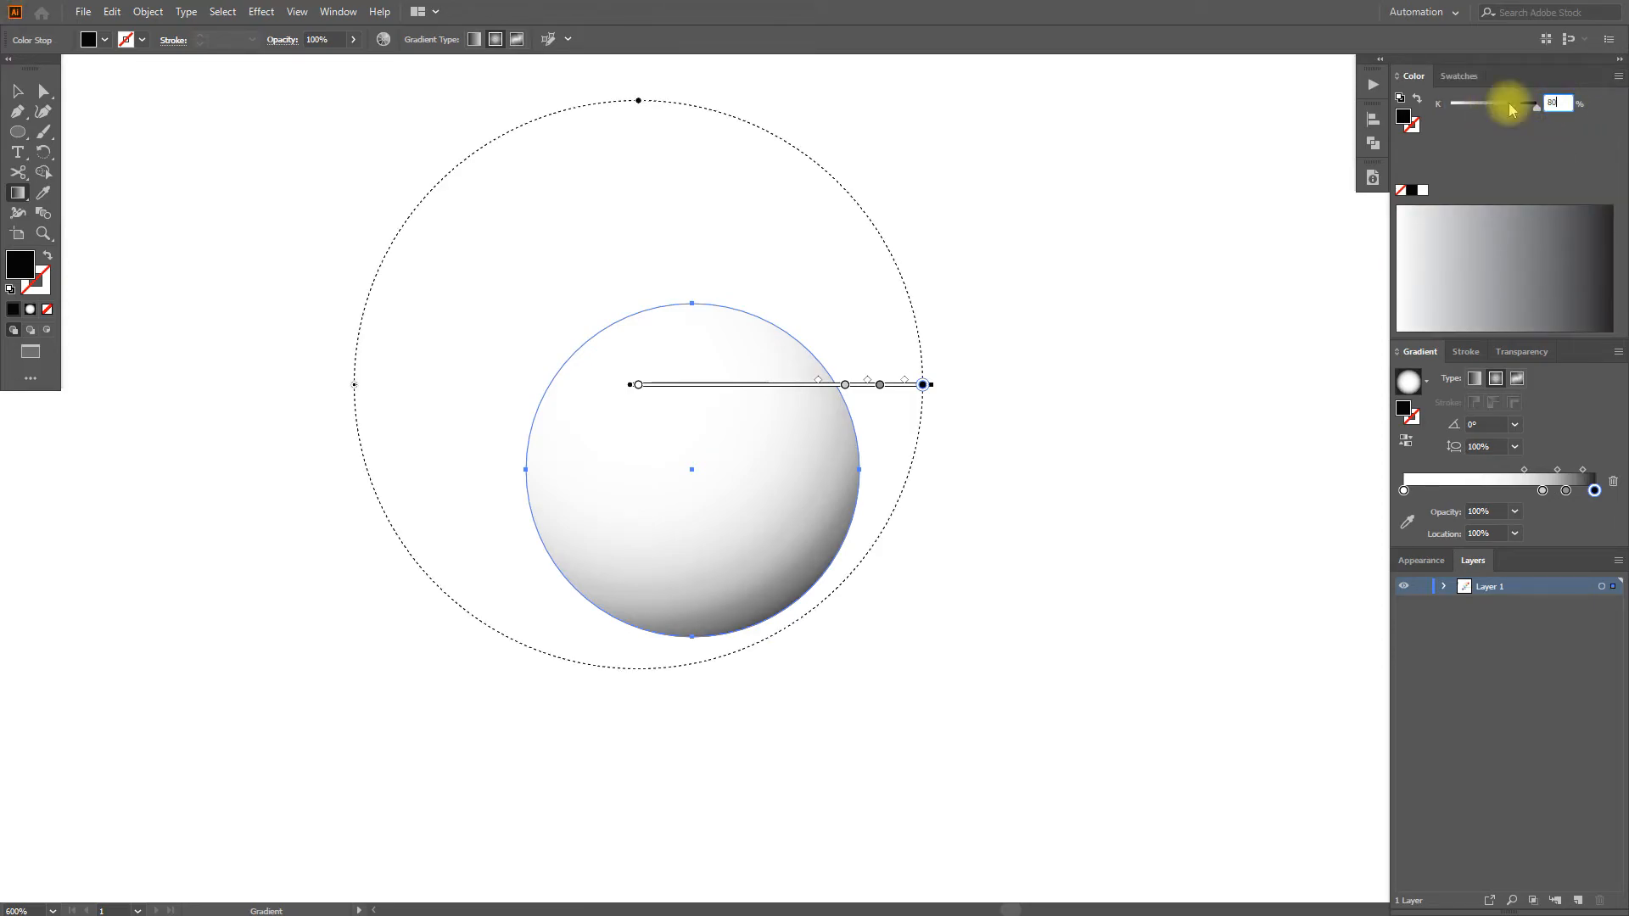
key("Return")
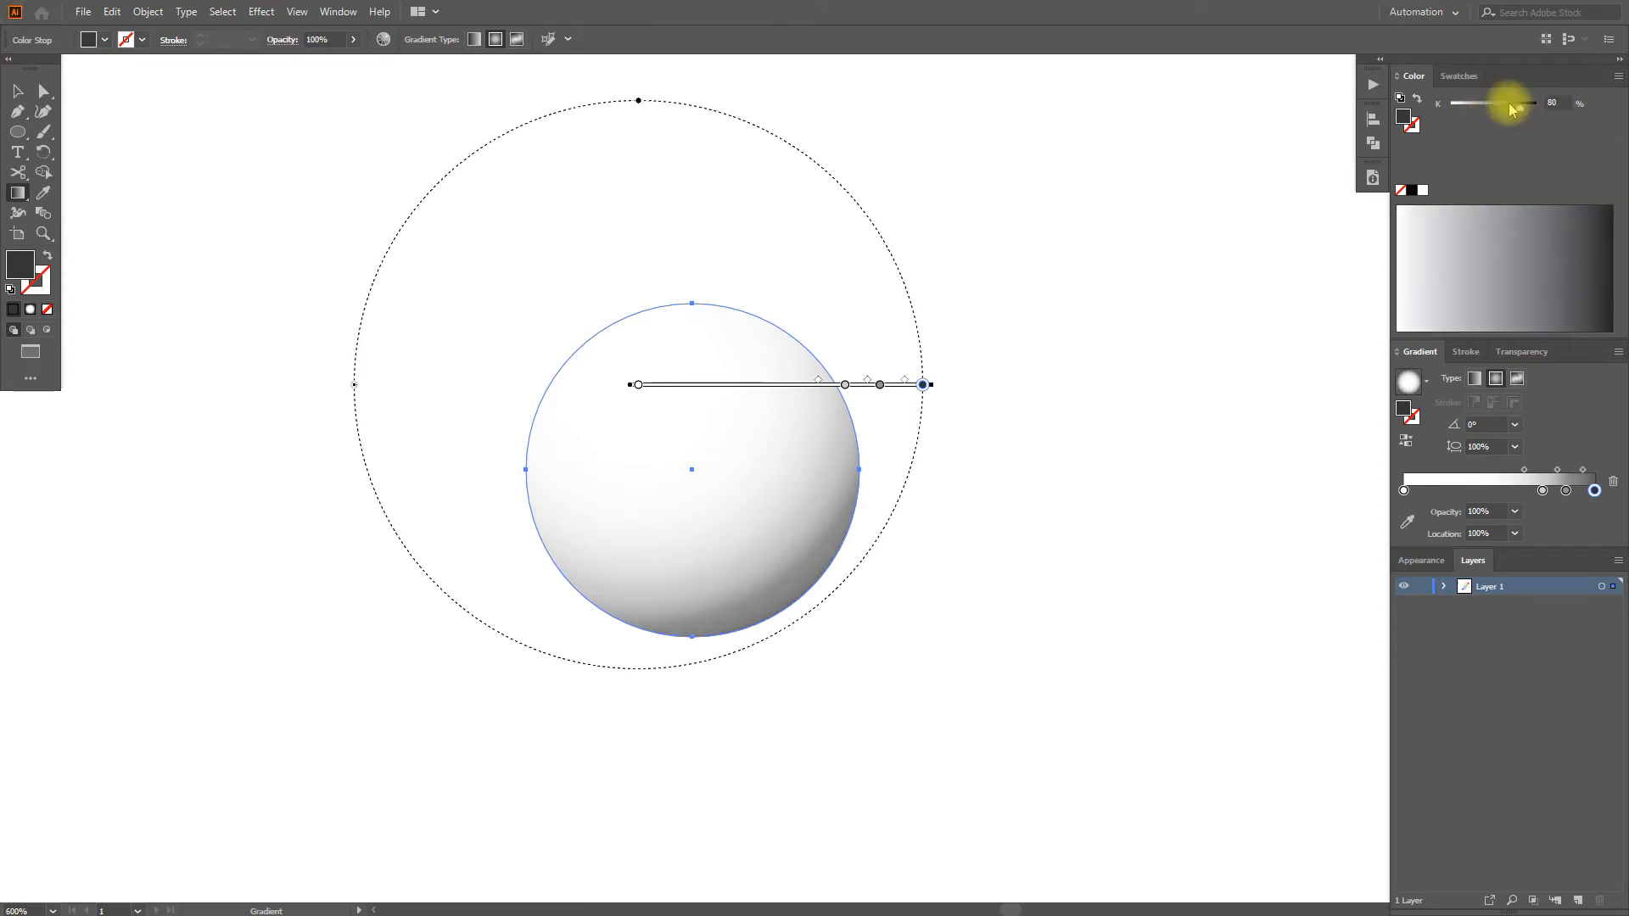
Set the 84.93% gradient stop to 25% black and the 72.71% stop to a very light grey.
left_click(1565, 491)
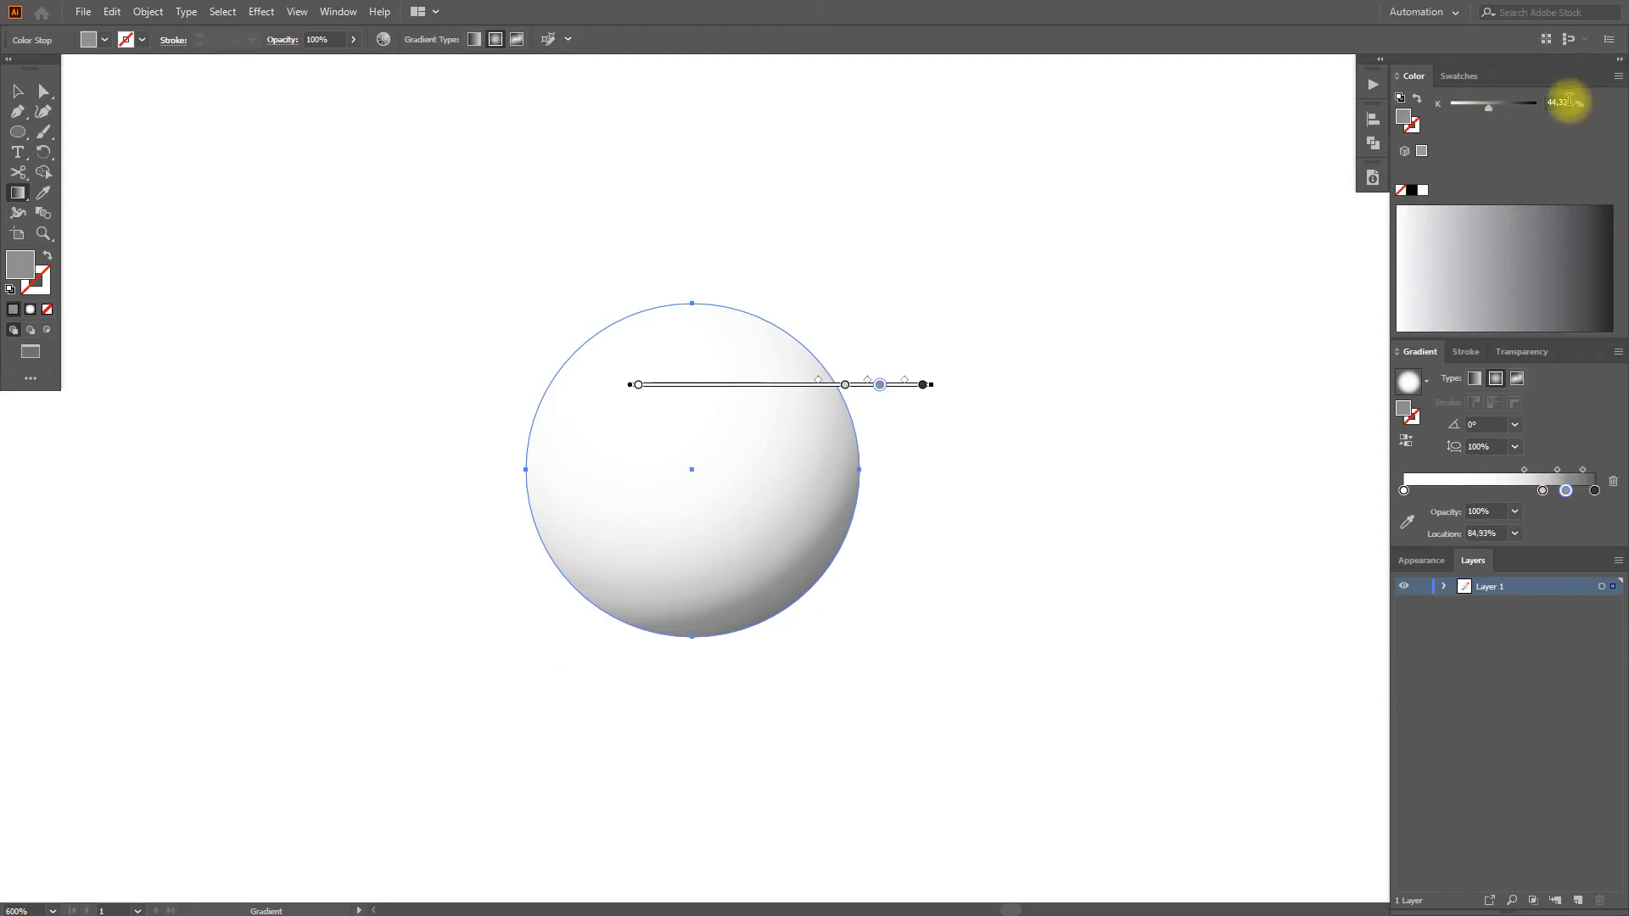
type("25")
left_click(1439, 104)
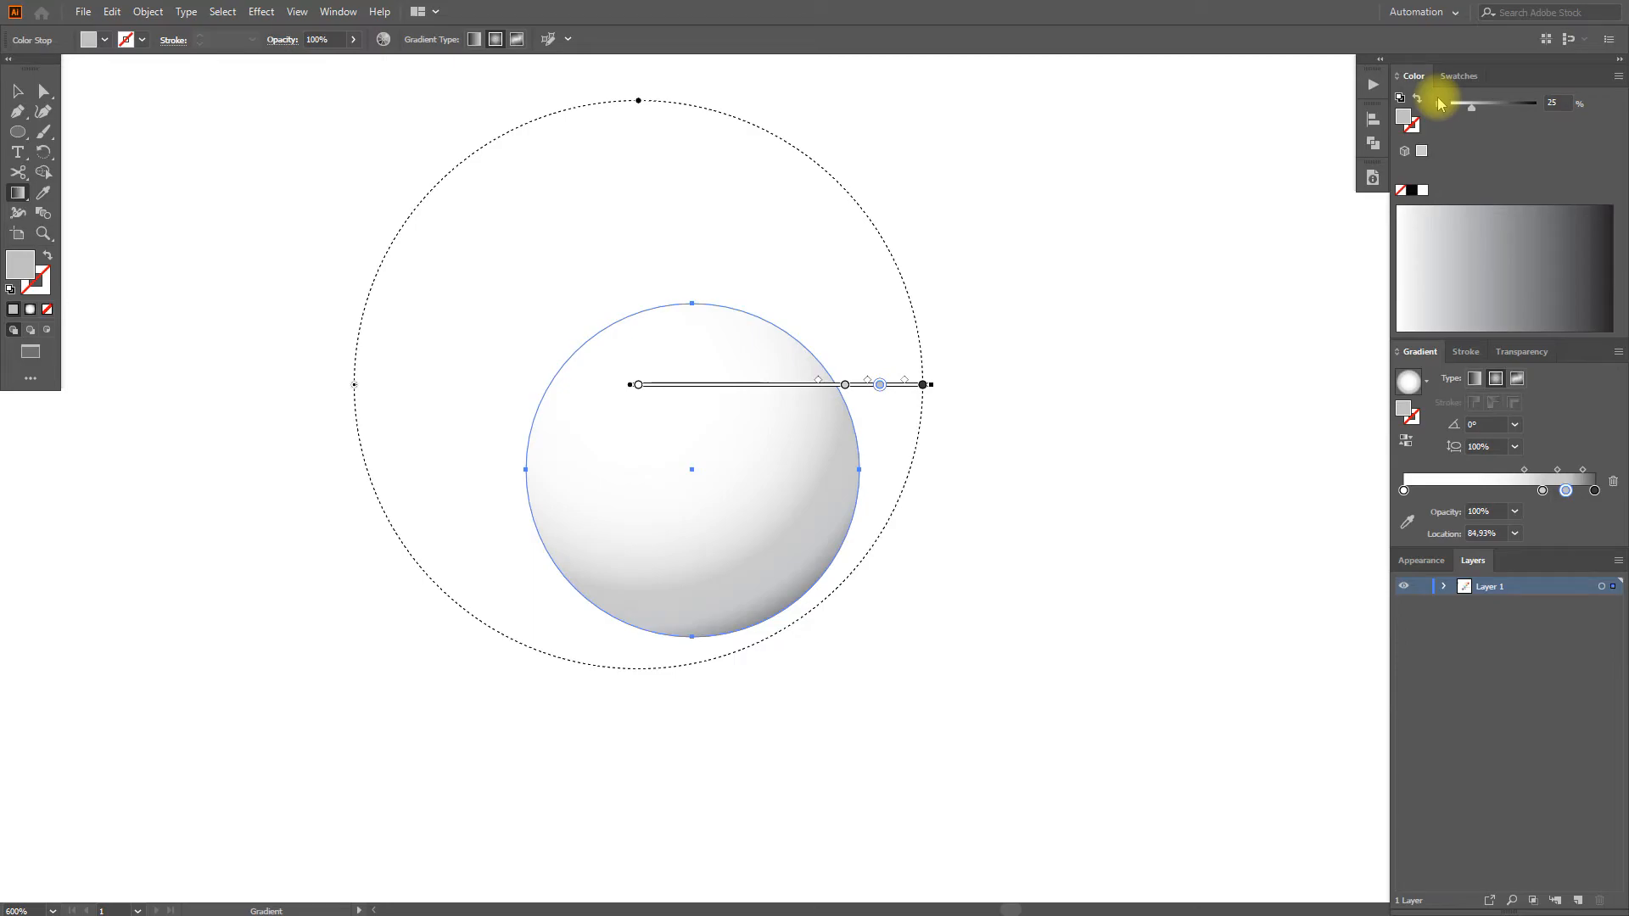
left_click(1542, 491)
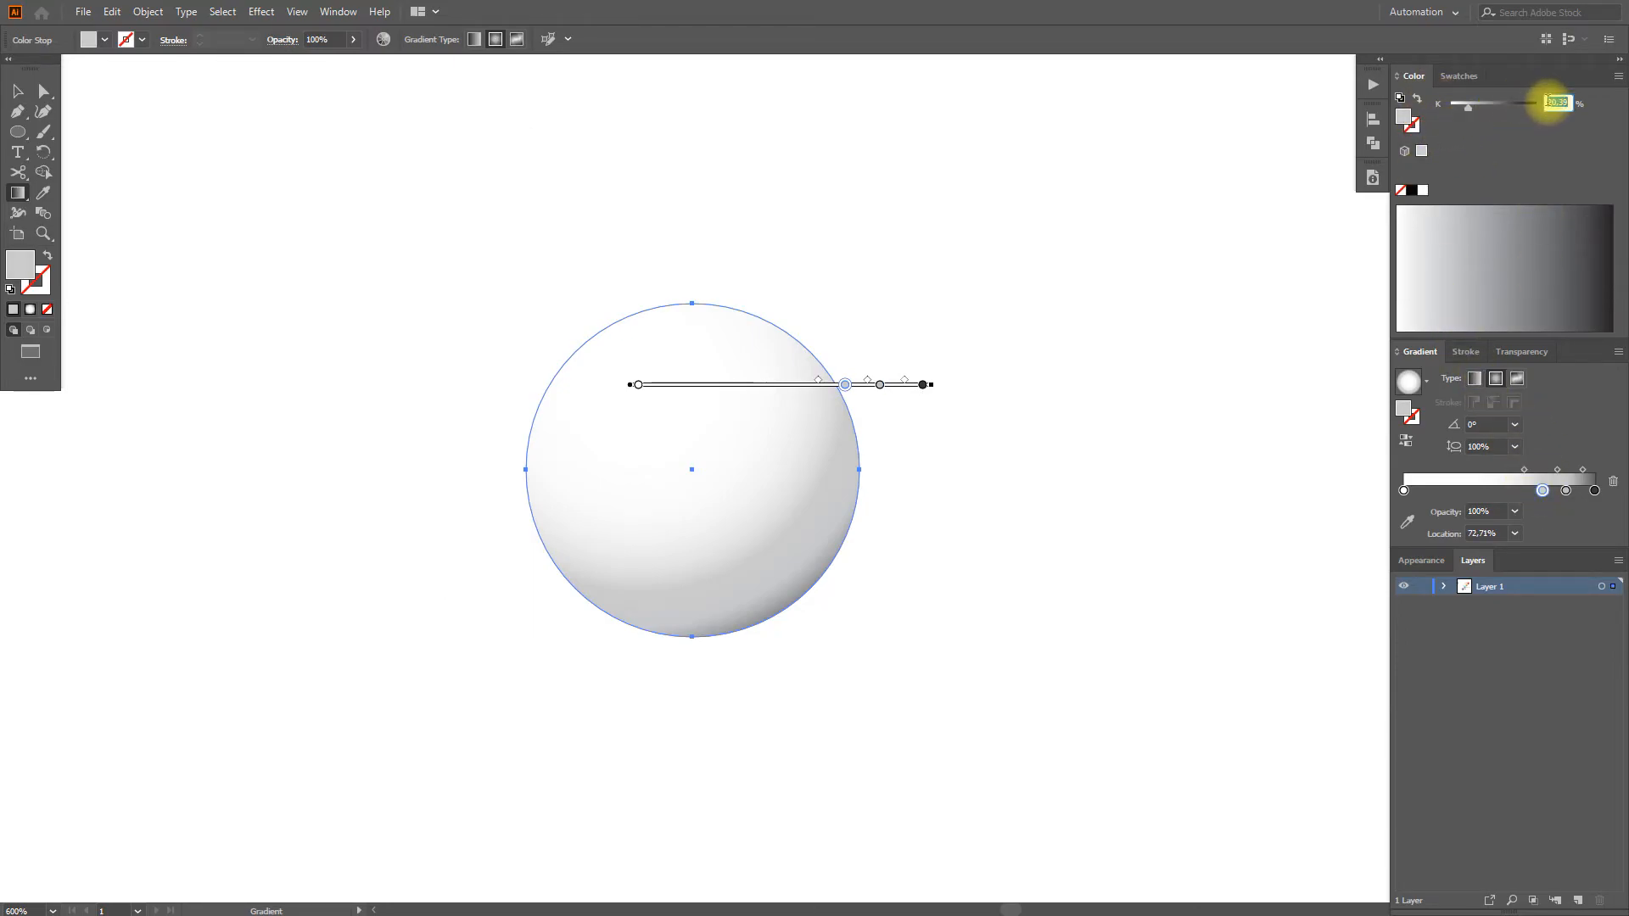
key("Return")
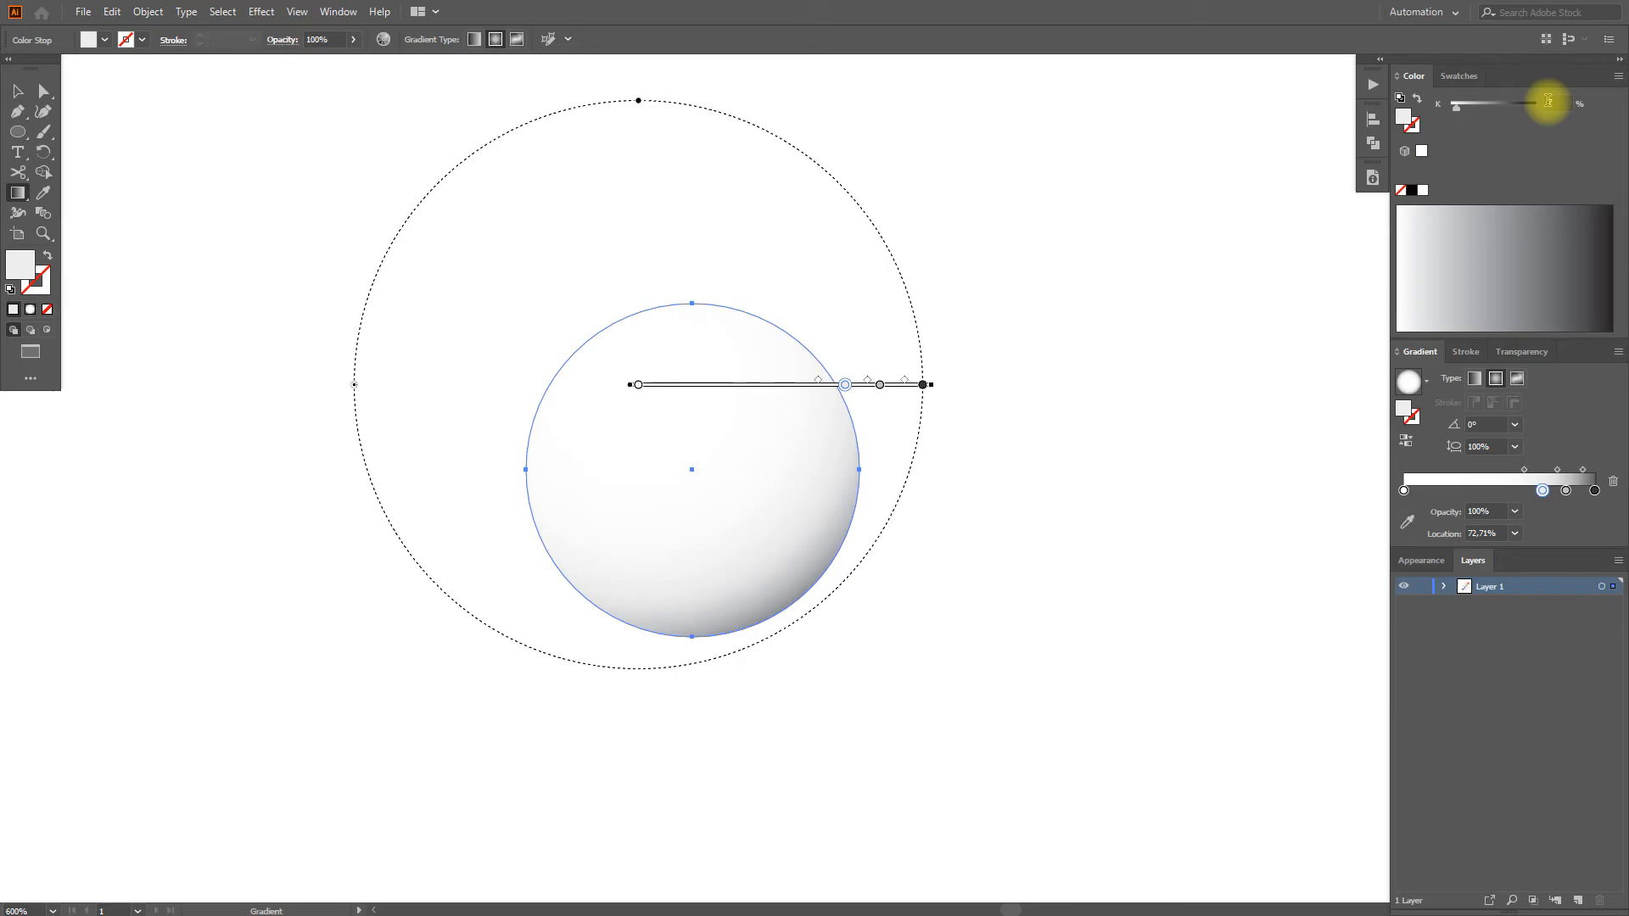
Set the gradient's starting white stop to 1% black and deselect the sphere.
left_click(1403, 490)
left_click(1557, 103)
type("1")
key("Return")
left_click(42, 91)
left_click(134, 138)
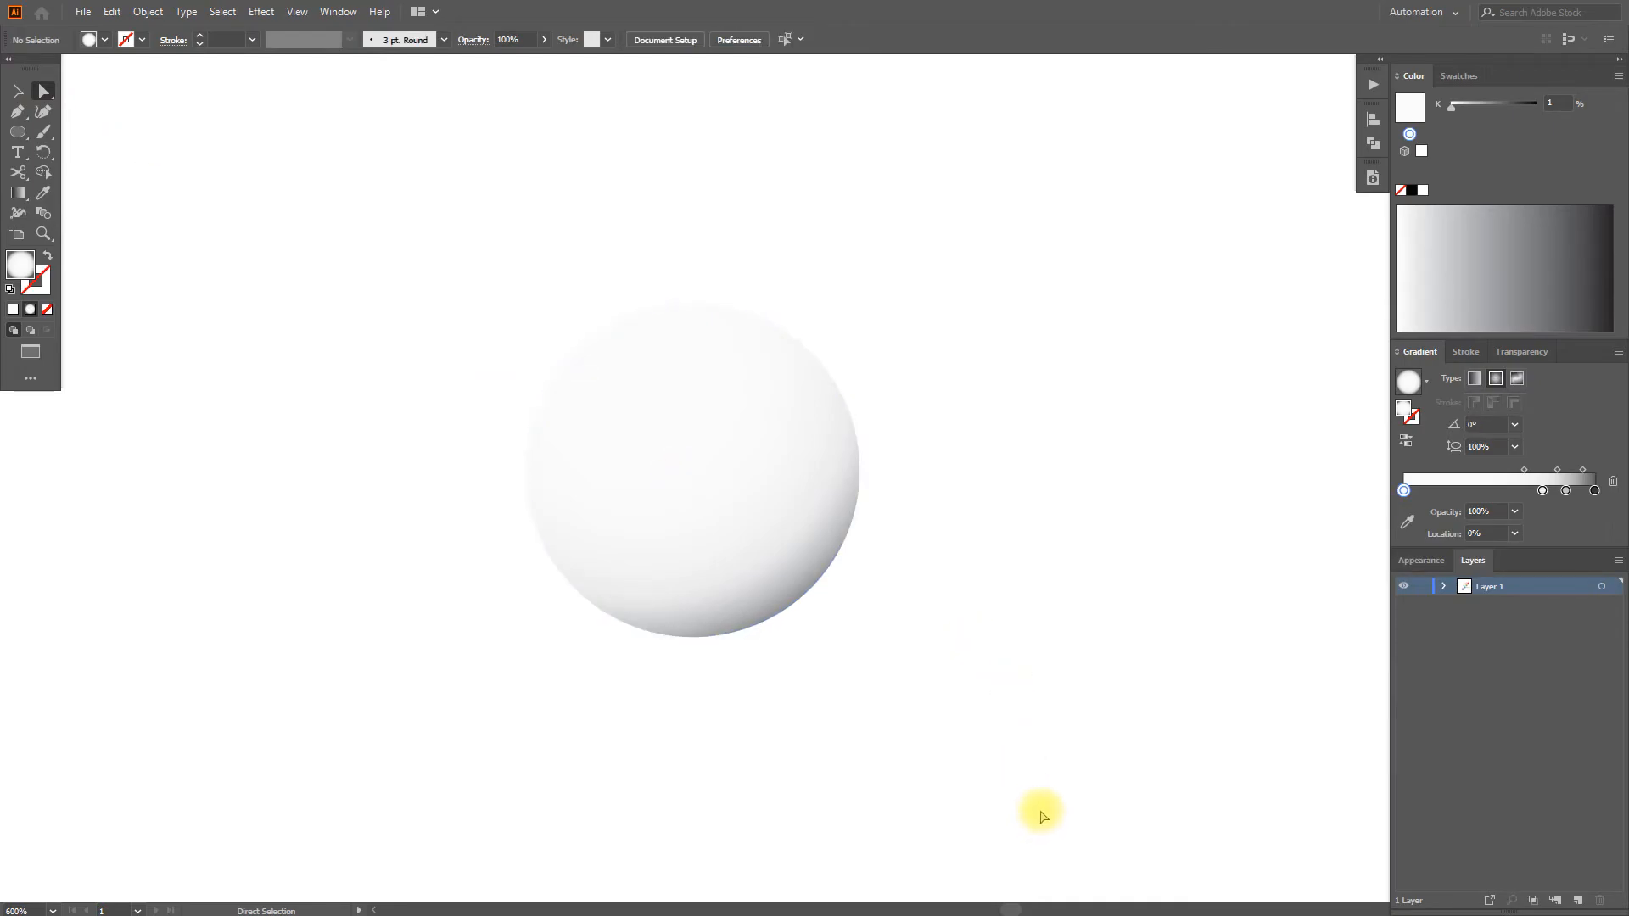
scroll(1042, 816, "down", 3)
key("space")
left_click_drag(1035, 793, 1034, 646)
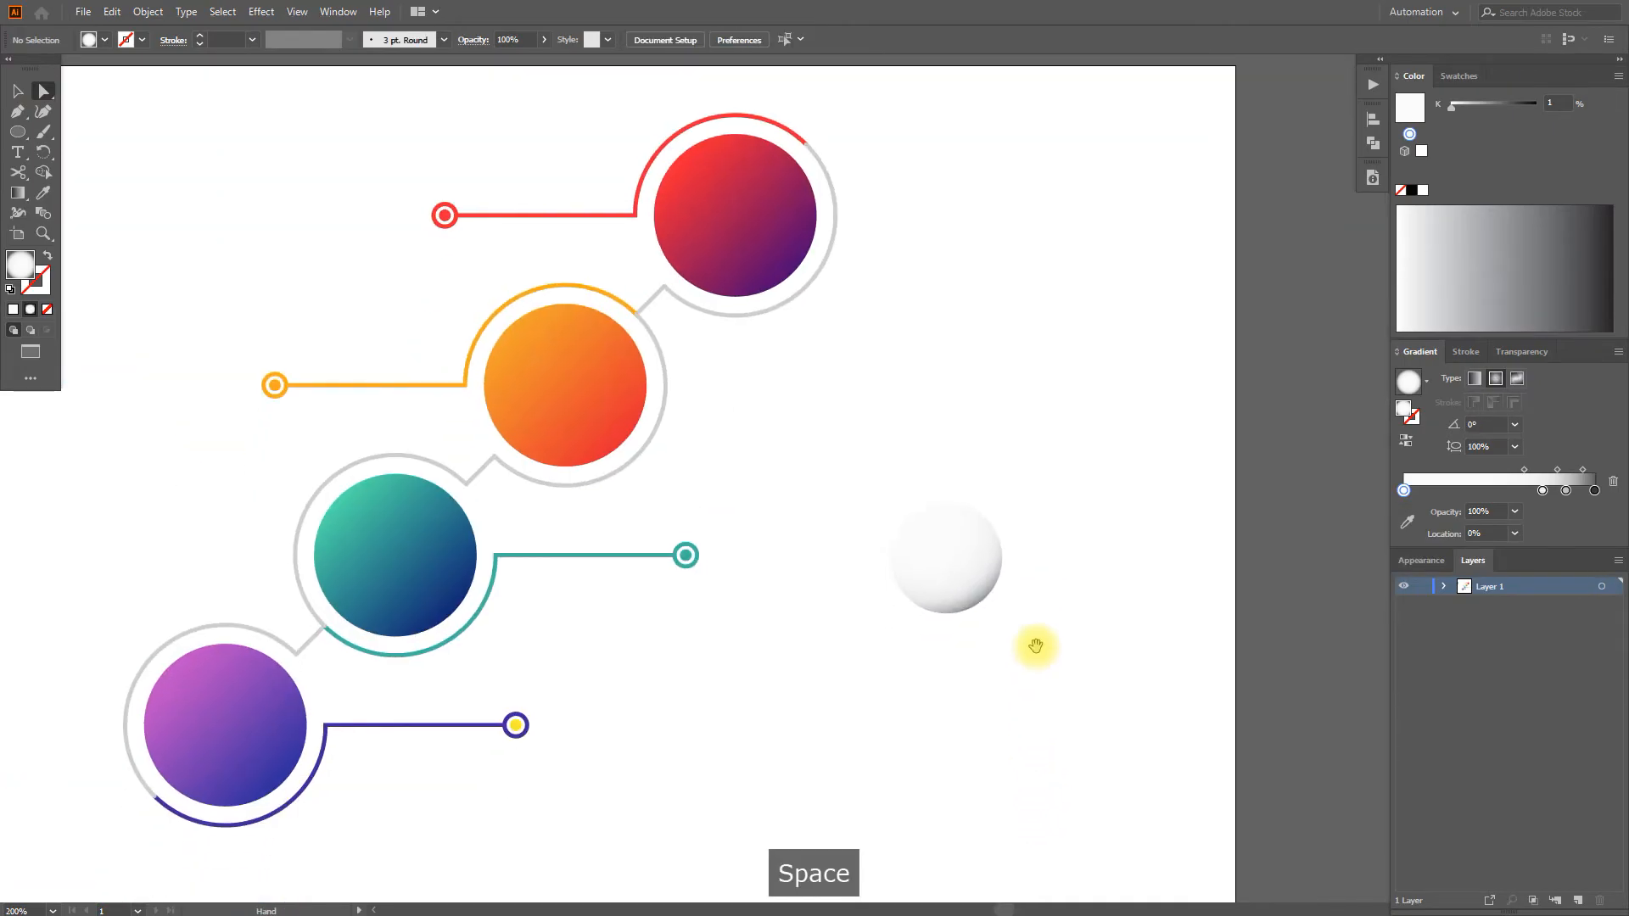
Move the white sphere onto the purple disc and centre it on the disc horizontally and vertically.
key("v")
left_click(950, 570)
scroll(950, 570, "down", 1)
key("space")
left_click_drag(952, 573, 520, 608)
left_click(547, 655, "shift")
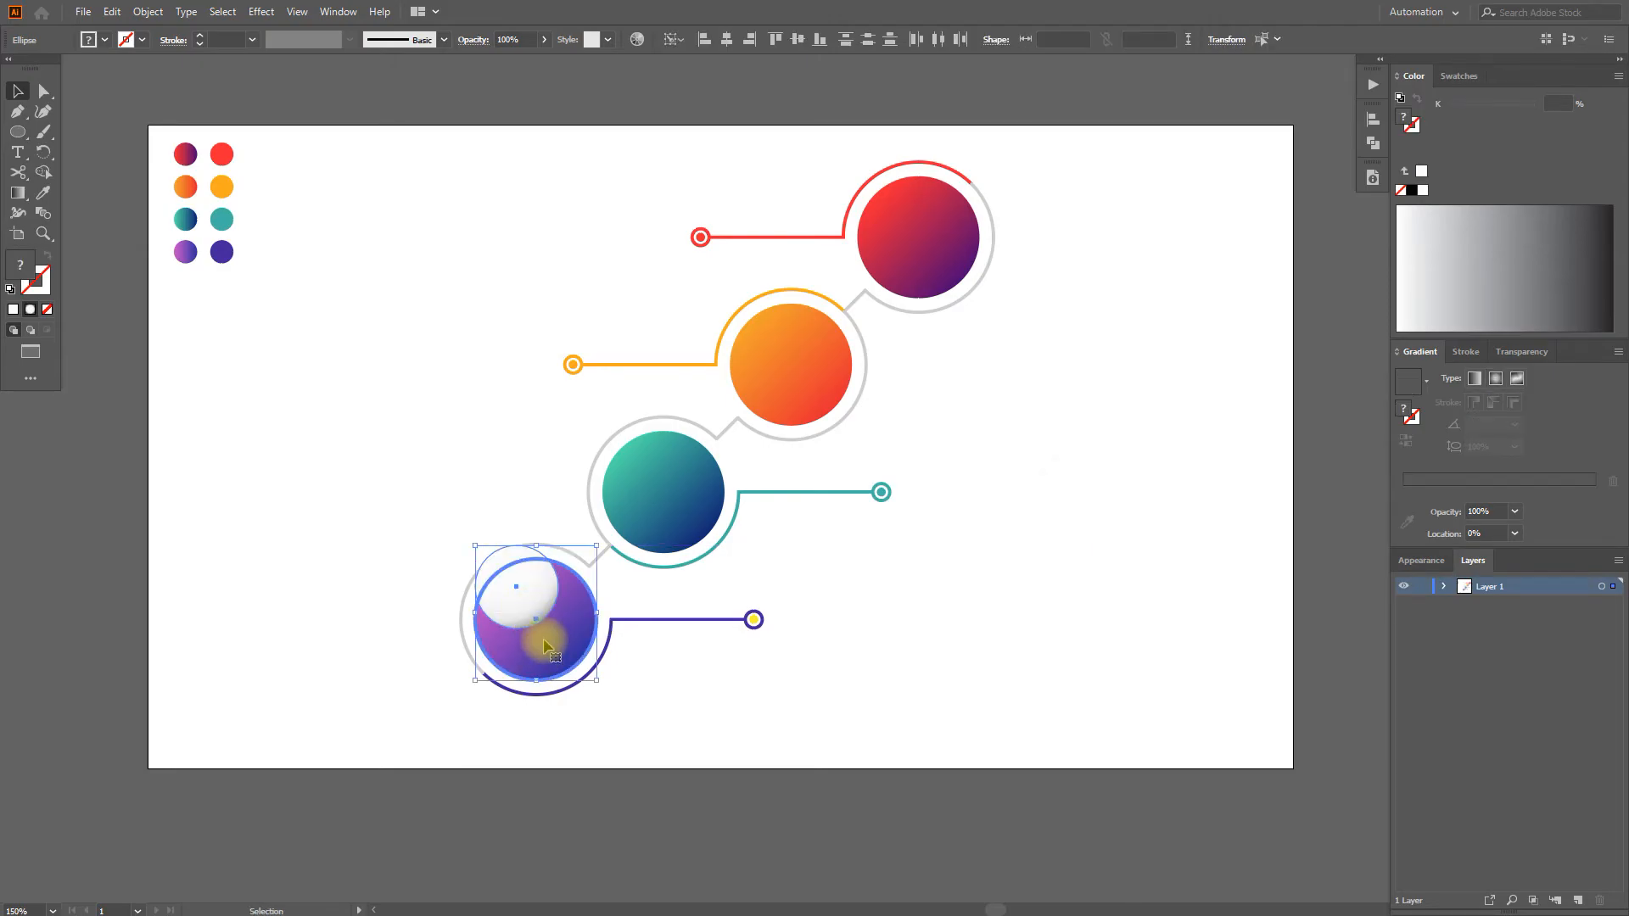
left_click(727, 40)
left_click(798, 40)
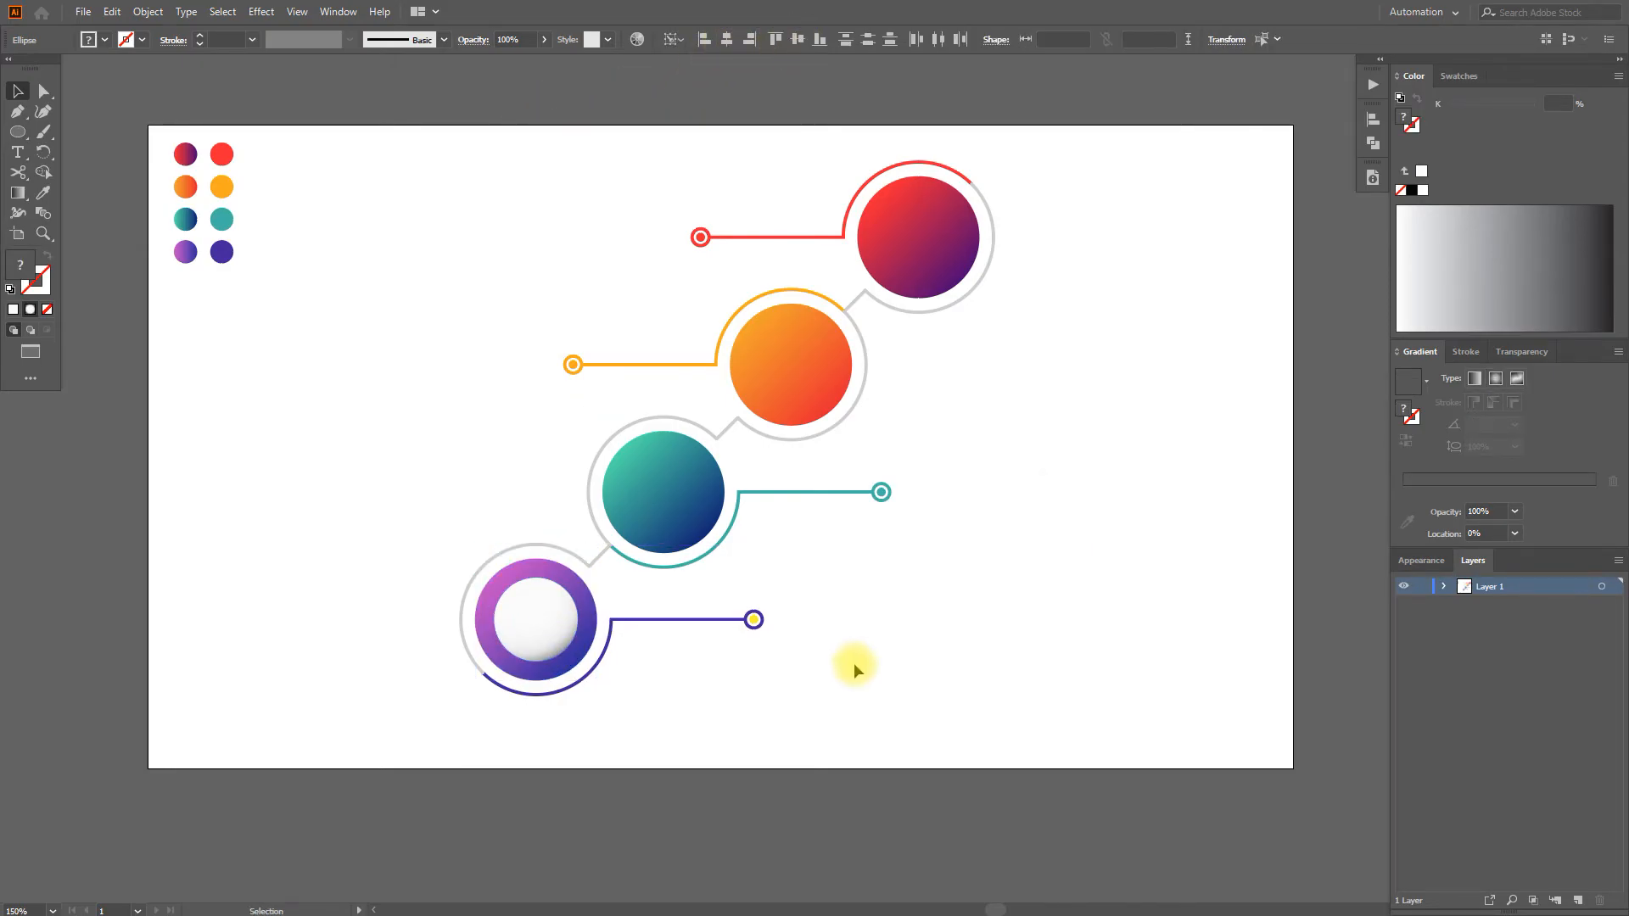
left_click(865, 665)
Copy the centred white sphere onto the teal, orange and red discs.
scroll(865, 665, "up", 1)
left_click_drag(865, 665, 907, 759)
left_click_drag(498, 741, 665, 580)
left_click_drag(675, 595, 867, 413)
left_click_drag(867, 414, 1036, 244)
Centre the copied spheres horizontally and vertically on their coloured discs.
scroll(742, 550, "up", 1)
left_click_drag(743, 552, 674, 530)
left_click(727, 40)
left_click(797, 40)
left_click_drag(973, 113, 767, 437)
left_click_drag(769, 436, 923, 392)
left_click(727, 40)
left_click(798, 40)
Draw a circle about 76.55 px wide over the purple disc's sphere, offset toward its lower right.
scroll(1048, 676, "down", 1)
left_click_drag(1049, 676, 1076, 414)
left_click(18, 131)
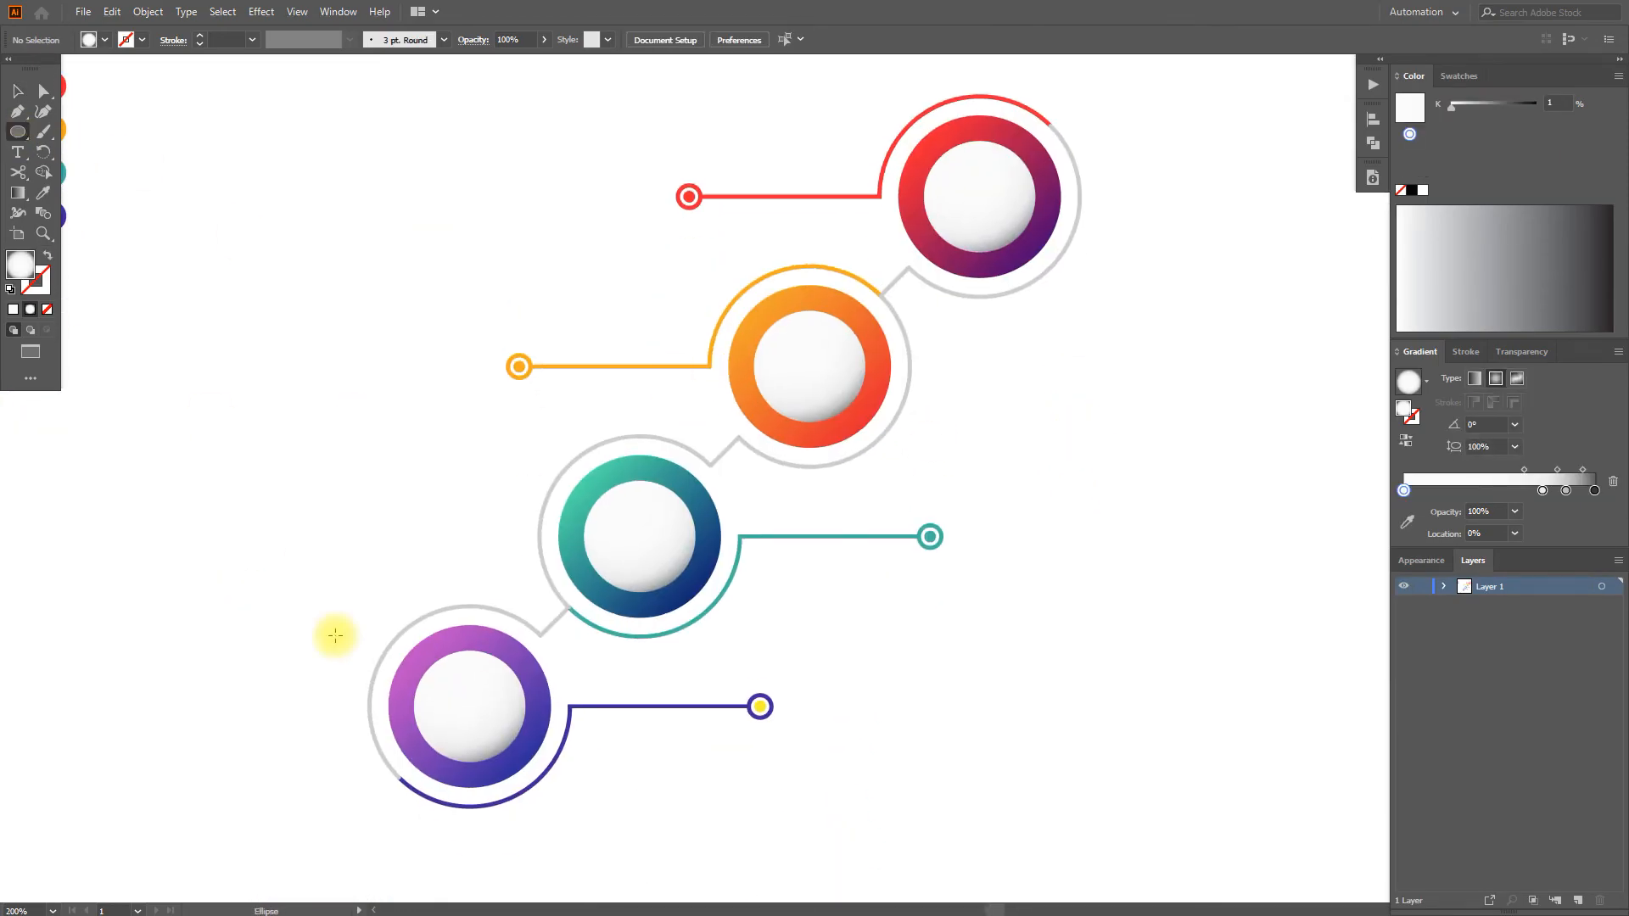
scroll(439, 662, "up", 3)
left_click_drag(439, 661, 341, 331)
left_click_drag(254, 297, 692, 735)
key("ctrl+z")
key("v")
left_click_drag(564, 585, 556, 572)
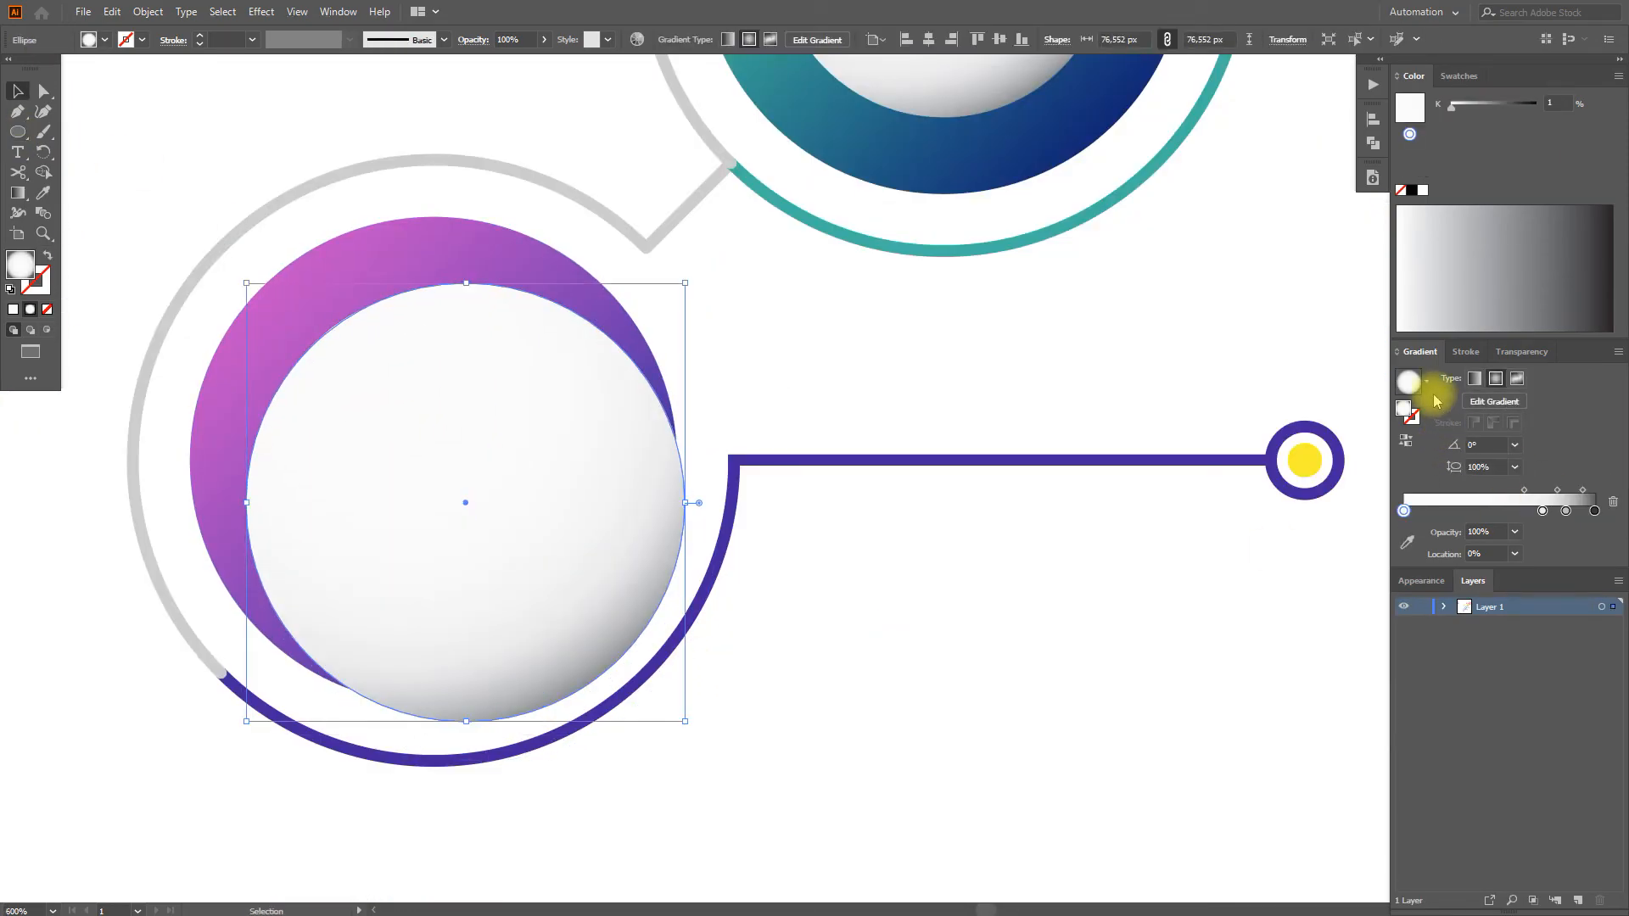
Fill the circle with a radial gradient from black to a transparent white stop, with the midpoint moved toward the white end.
left_click(1427, 382)
left_click(1391, 401)
left_click(1496, 379)
left_click(1406, 440)
left_click_drag(1498, 492, 1587, 497)
left_click(1594, 510)
left_click(1514, 533)
left_click(1529, 552)
Set the gradient circle's blending mode to Multiply.
left_click(1523, 352)
left_click(1435, 378)
left_click(1433, 435)
Place the shadow circle behind the purple disc's white sphere, nudge it toward the upper left and shrink it to about 69.78 px.
left_click(112, 12)
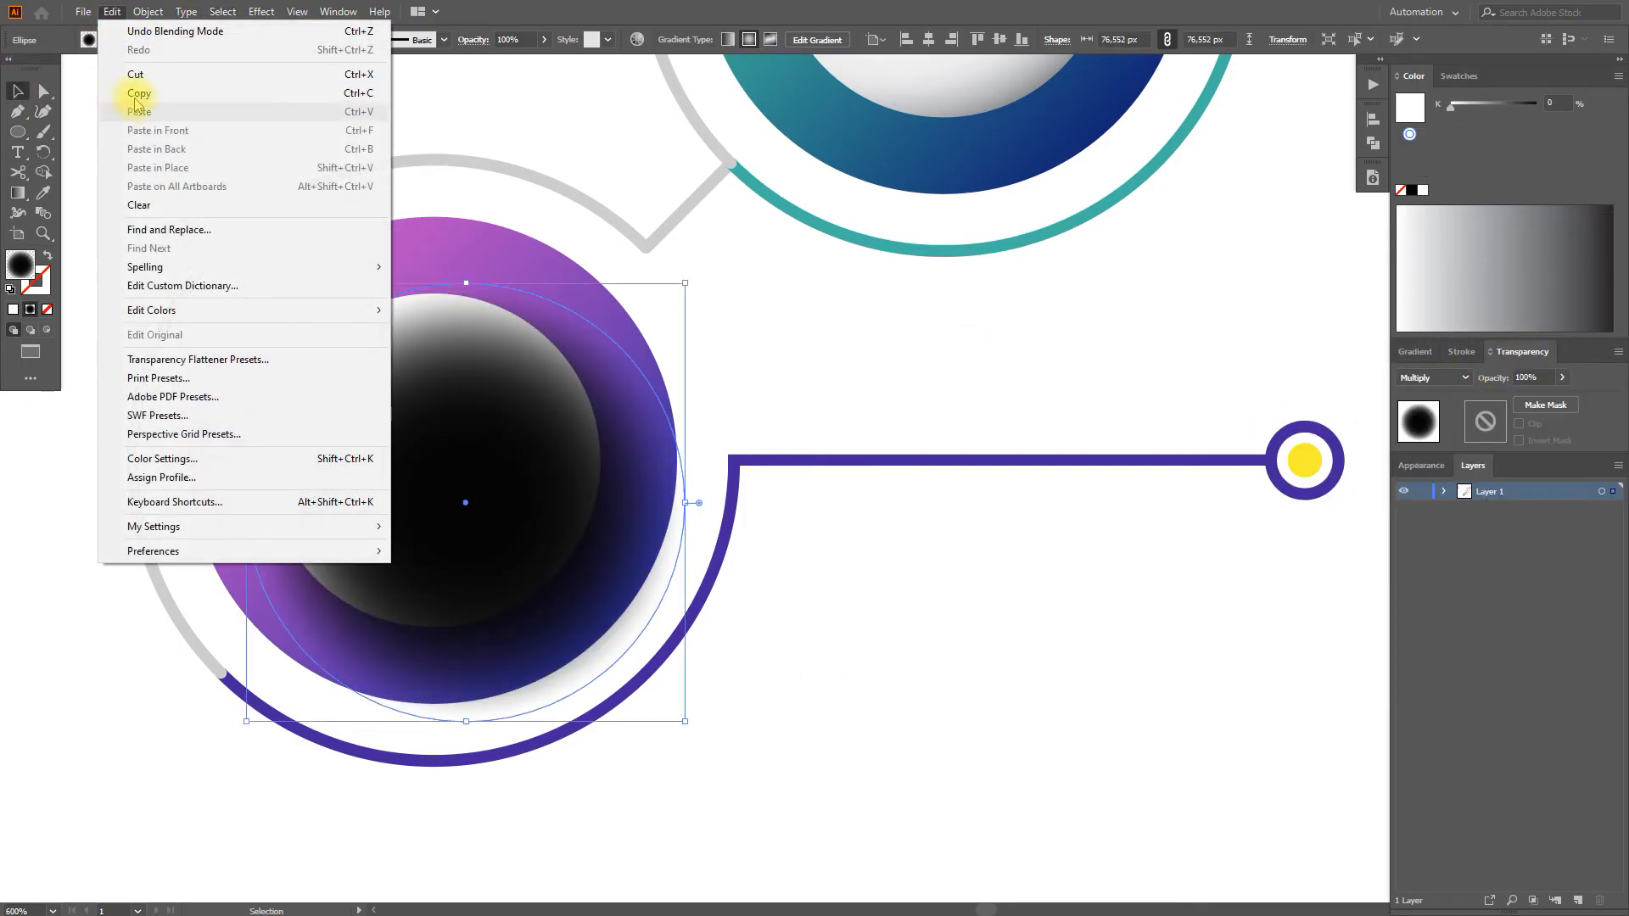
left_click(132, 73)
left_click(364, 381)
left_click(112, 12)
left_click(166, 151)
left_click(207, 199)
left_click_drag(546, 652, 531, 644)
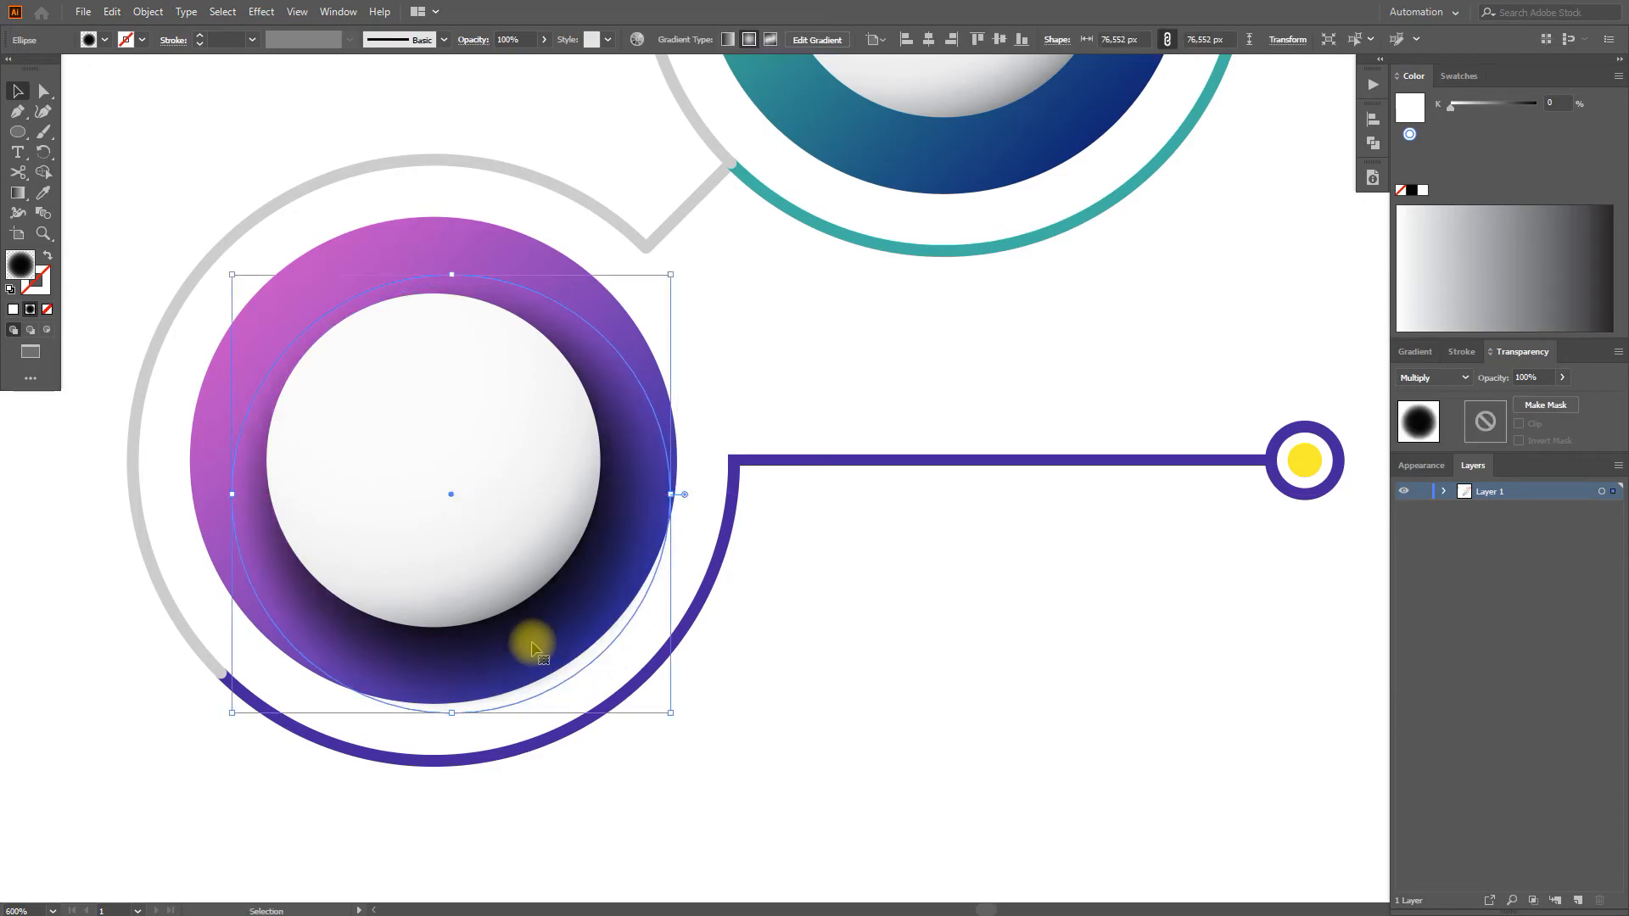
left_click_drag(669, 713, 629, 682)
Duplicate the shadow circle behind the spheres of the teal, orange and red discs.
left_click_drag(532, 619, 668, 572)
scroll(548, 620, "down", 2, "alt")
key("ctrl+d")
key("ctrl+d")
Recolour the black gradient stop of the orange disc's shadow with a dark brown swatch.
left_click_drag(989, 464, 826, 729)
scroll(827, 730, "up", 2, "alt")
left_click_drag(852, 564, 825, 709)
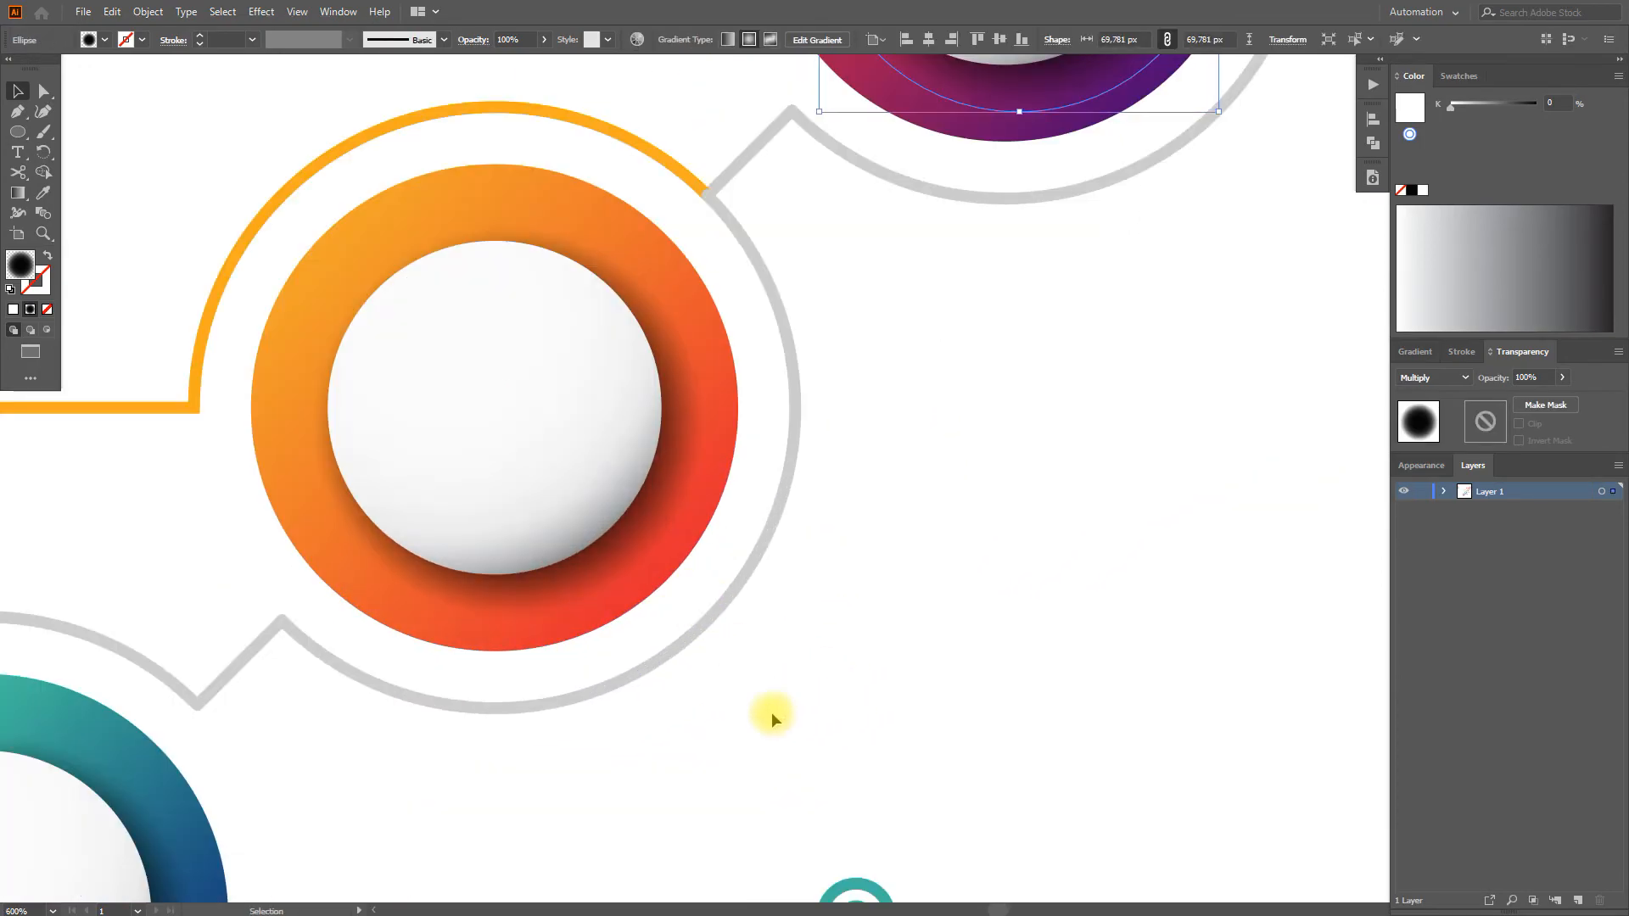
left_click(653, 522)
left_click(1415, 352)
left_click(1404, 511)
left_click(1459, 76)
left_click(1460, 153)
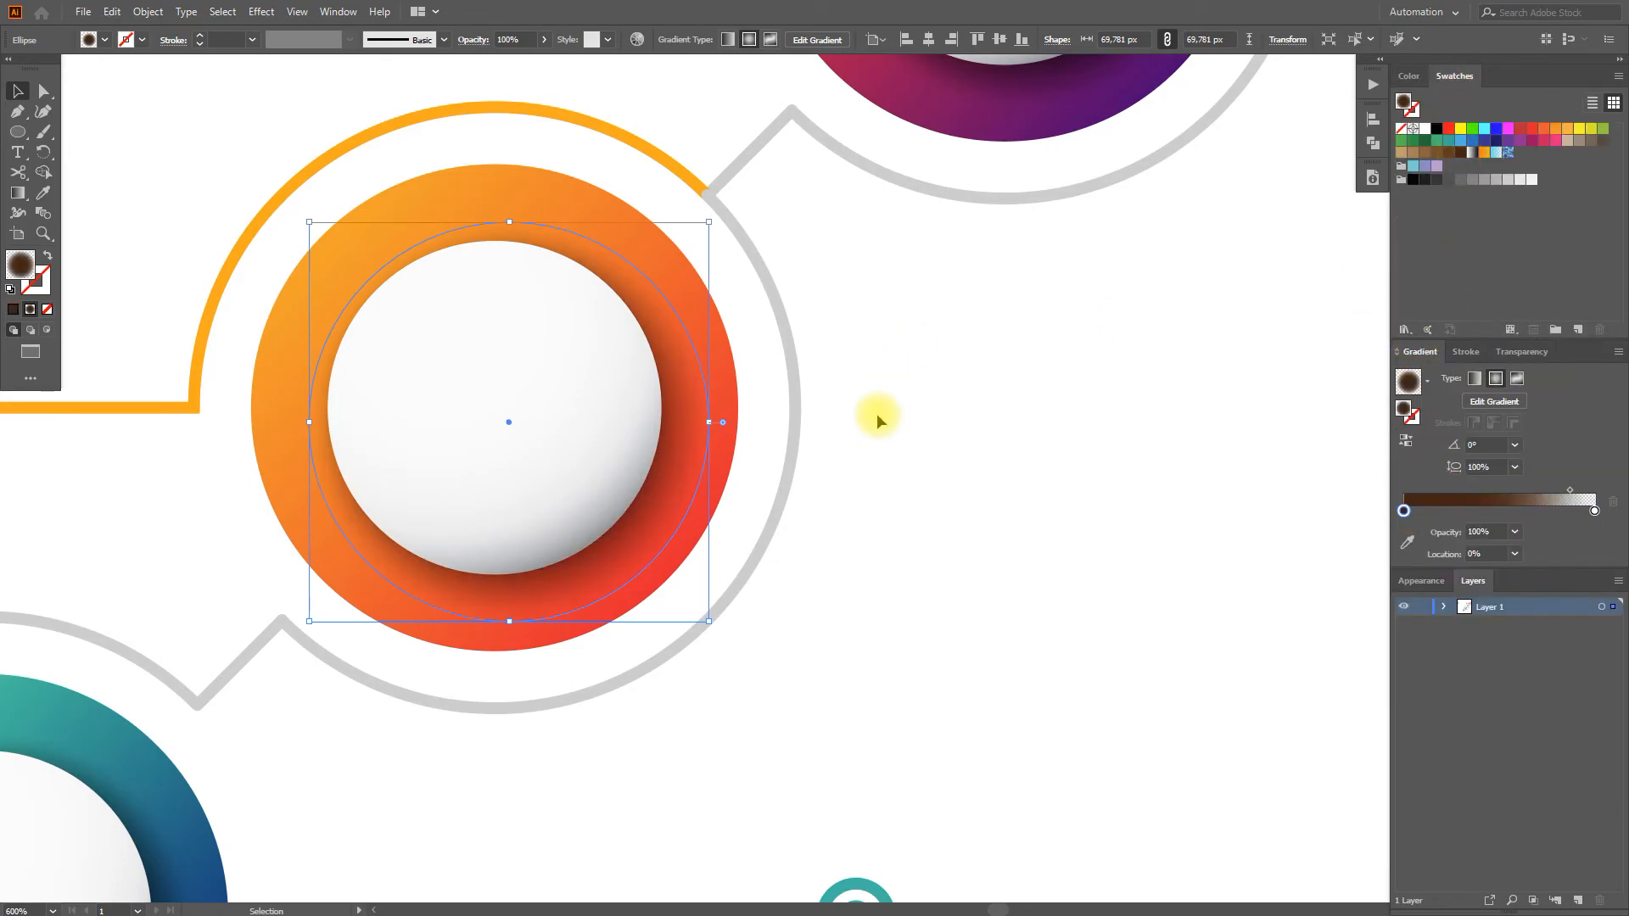
left_click(877, 414)
Recolour the yellow dot at the end of the purple connector to the matching purple.
left_click_drag(1073, 177, 775, 647)
scroll(774, 647, "down", 3, "alt")
left_click_drag(788, 704, 982, 416)
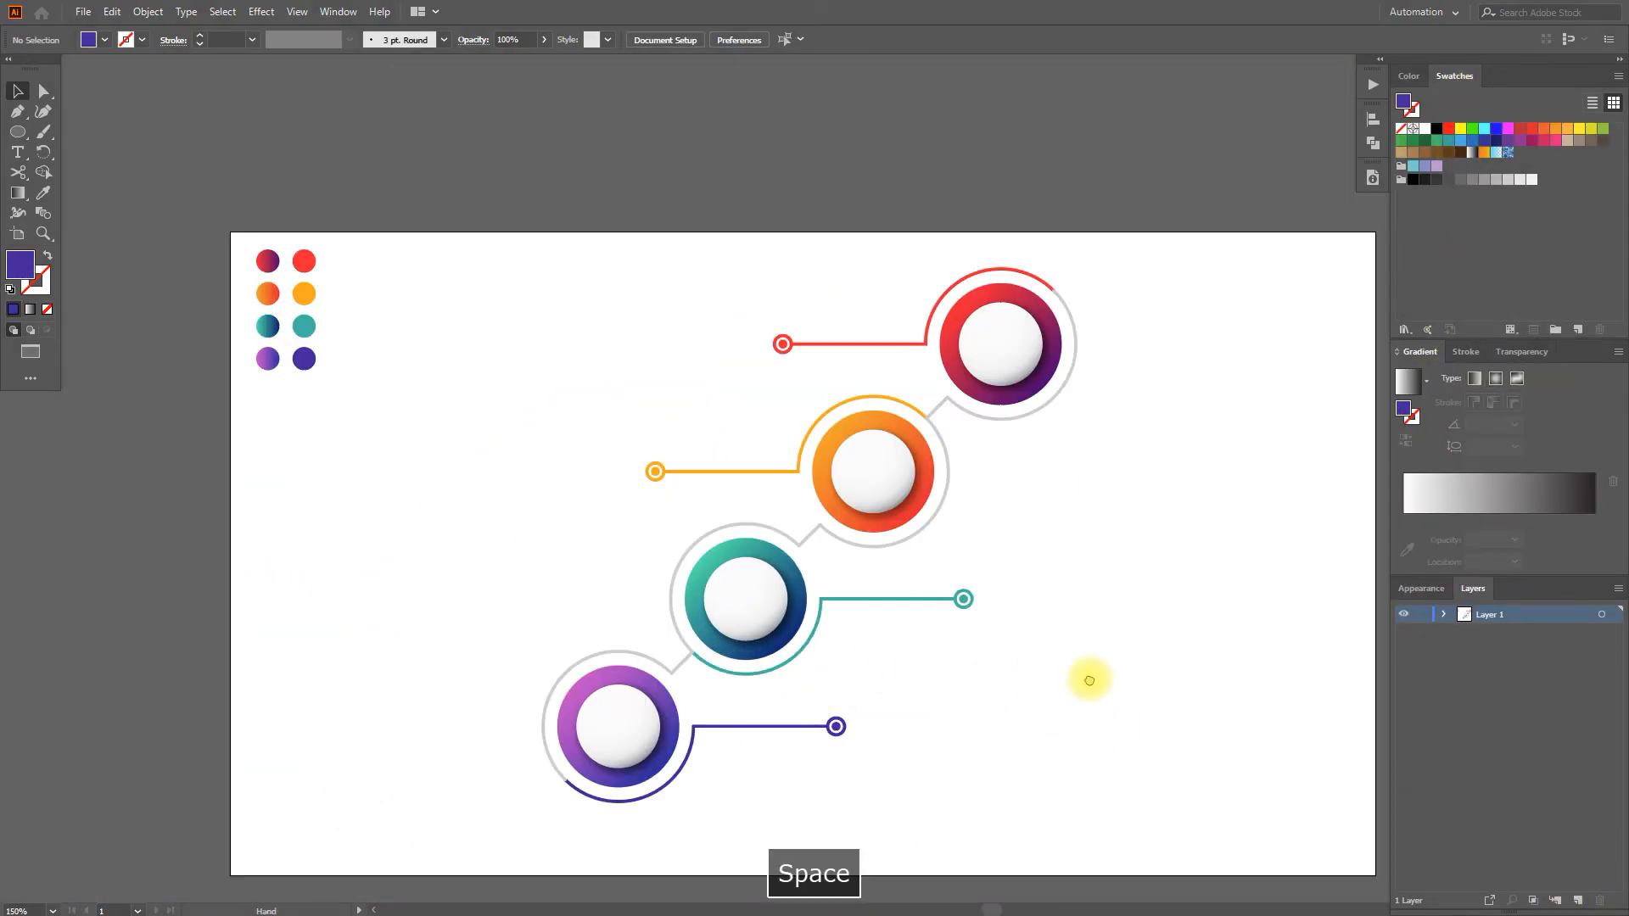
Paste the set of icons and place the light bulb icon on the red disc's white sphere.
left_click_drag(1087, 680, 741, 614)
key("ctrl+v")
left_click(889, 577)
left_click_drag(826, 380, 896, 390)
left_click_drag(876, 301, 721, 288)
Centre the chess rook icon on the orange disc horizontally and vertically.
left_click(874, 427)
left_click(596, 417, "shift")
left_click(597, 417)
left_click(726, 39)
left_click(797, 39)
Centre the target icon on the teal disc horizontally and vertically.
left_click(876, 550)
left_click(469, 545, "shift")
left_click(469, 545)
left_click(726, 39)
left_click(798, 40)
Centre the hand-and-plant icon on the purple disc horizontally and vertically.
left_click(885, 666)
left_click(726, 39)
left_click(798, 39)
left_click(730, 136)
Nudge the target and chess rook icons slightly so they sit visually centred in their spheres.
scroll(425, 563, "up", 4)
left_click_drag(599, 571, 603, 565)
left_click(901, 451)
left_click_drag(991, 398, 553, 821)
left_click_drag(703, 497, 713, 497)
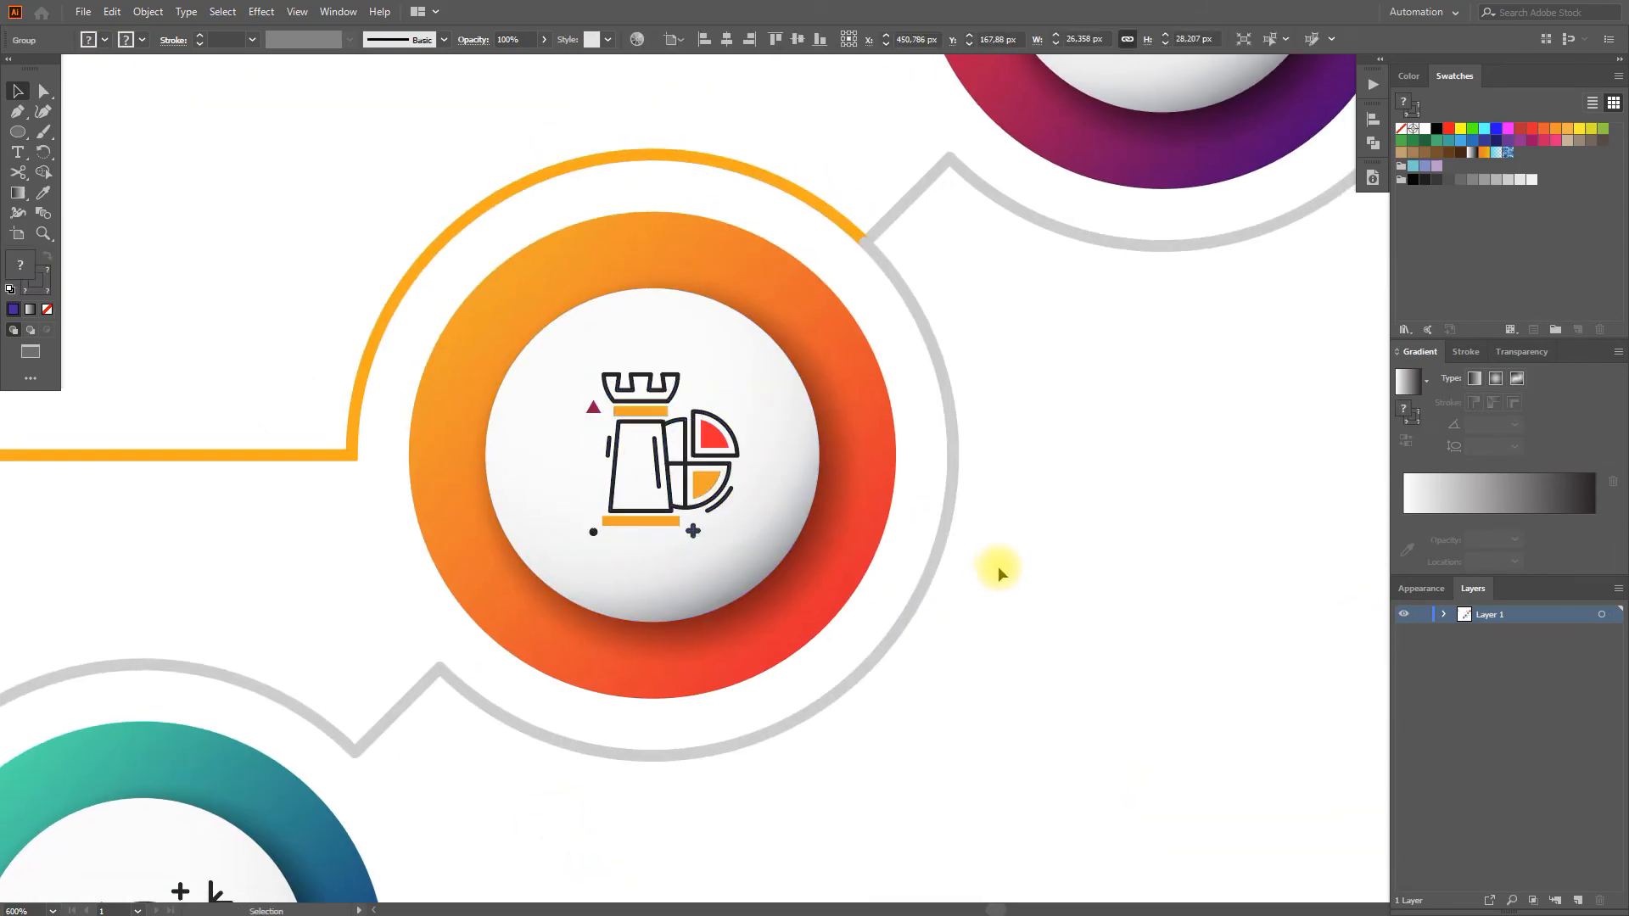
left_click(999, 566)
scroll(999, 567, "down", 3)
left_click_drag(983, 481, 996, 501)
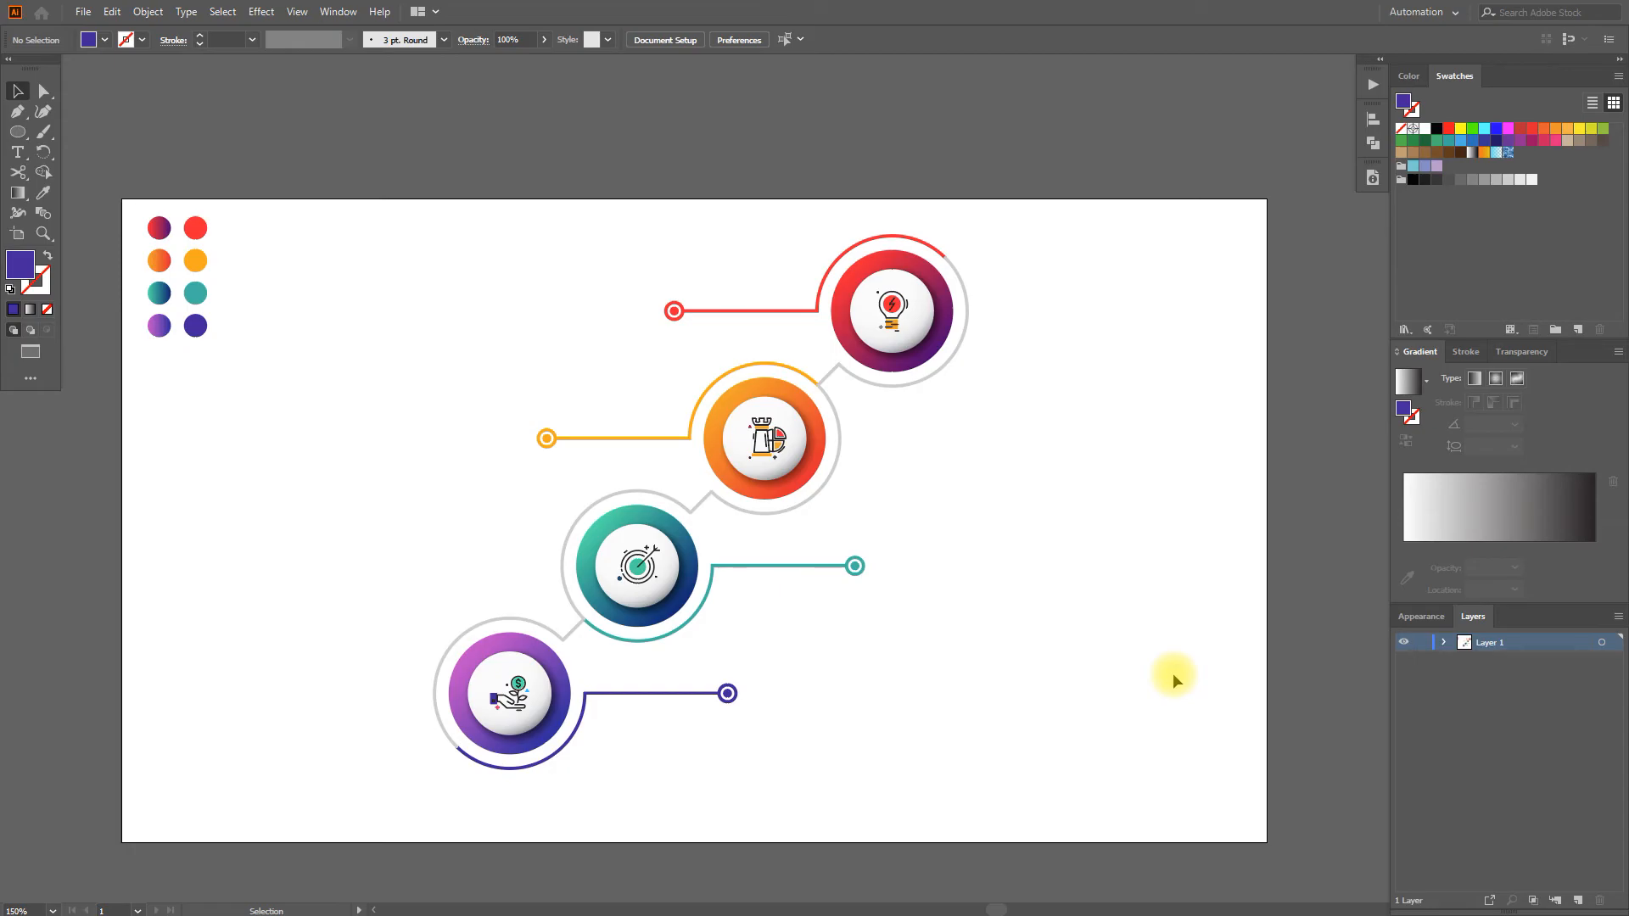
Create a text box of Lorem ipsum placeholder text in the artboard's lower right area and set its font to Open Sans.
scroll(1172, 673, "up", 1)
left_click(17, 151)
left_click_drag(862, 612, 1094, 718)
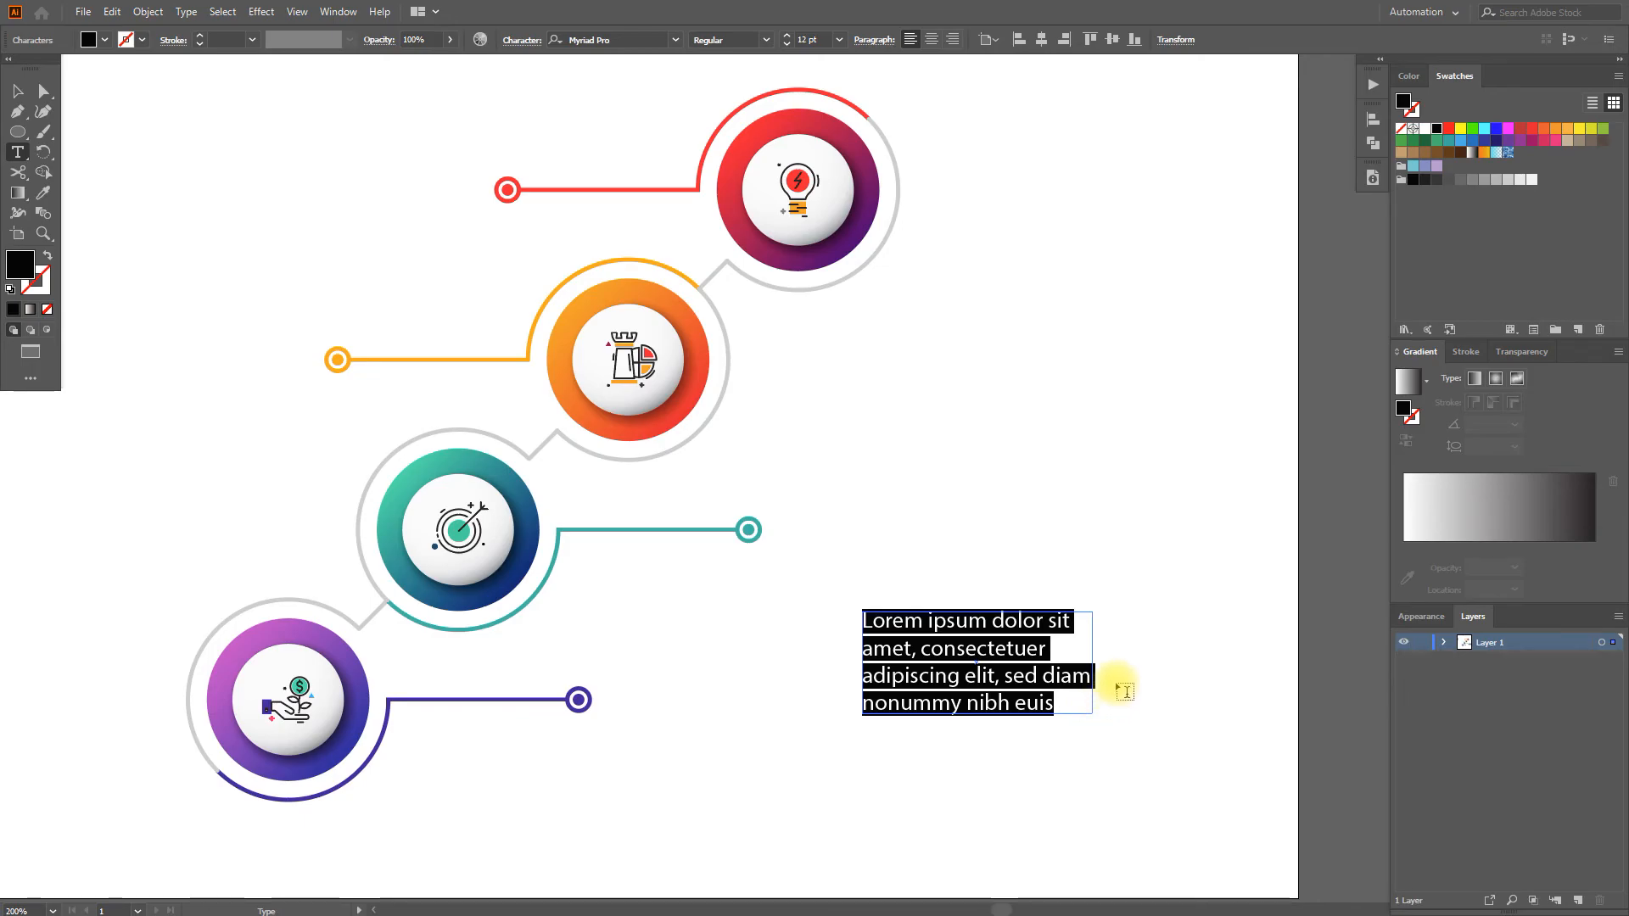
left_click(18, 90)
left_click(627, 41)
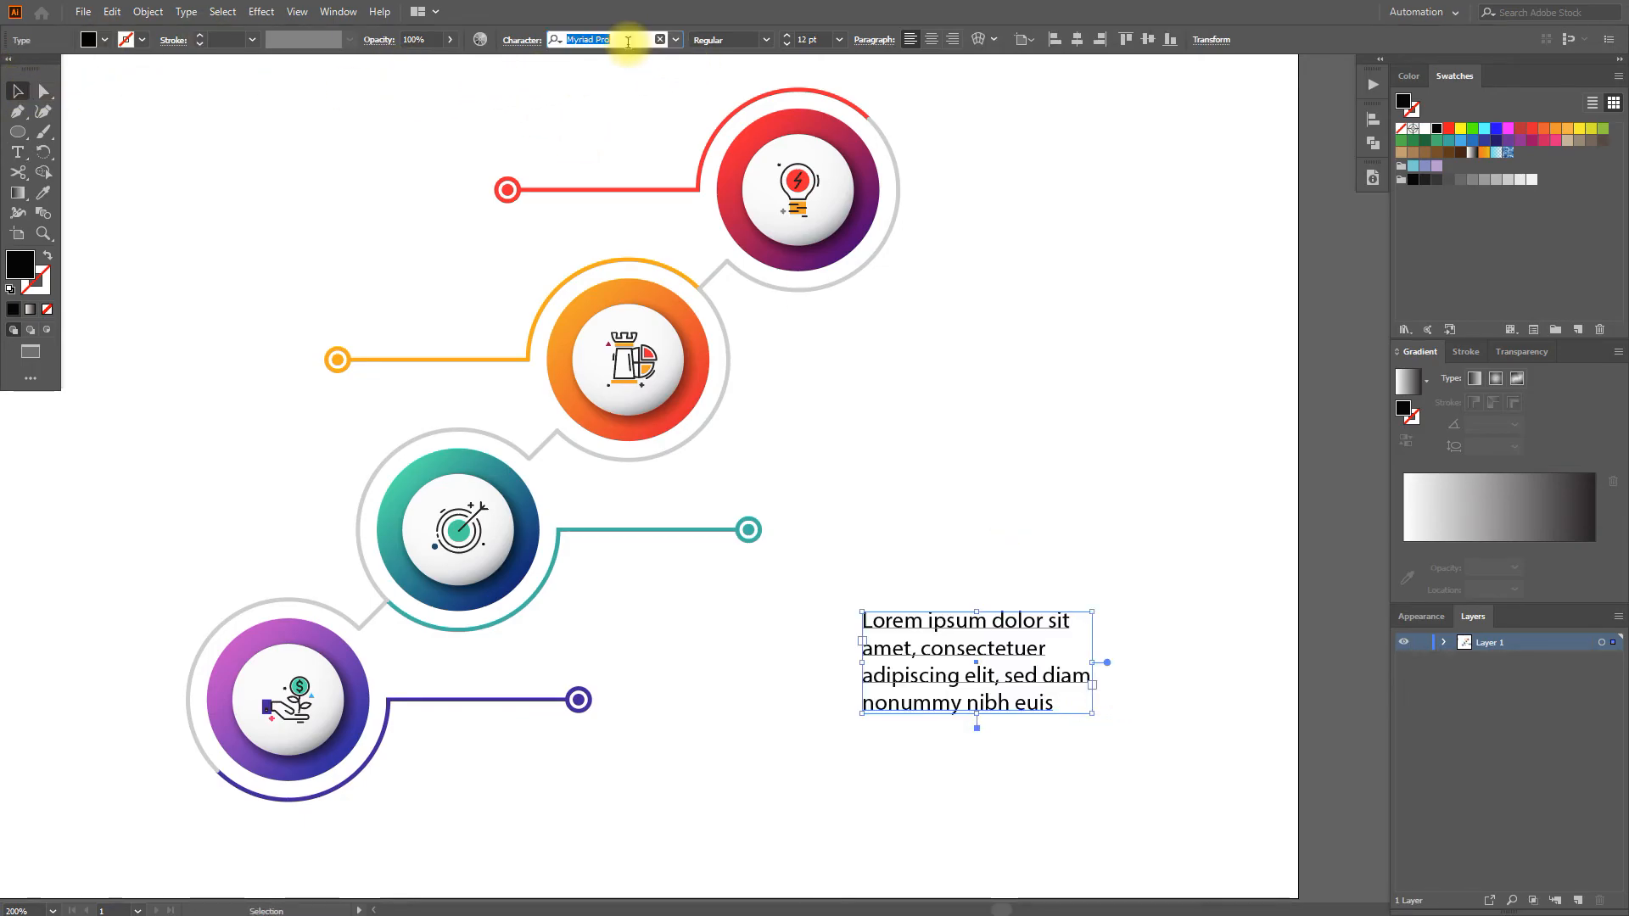
type("op")
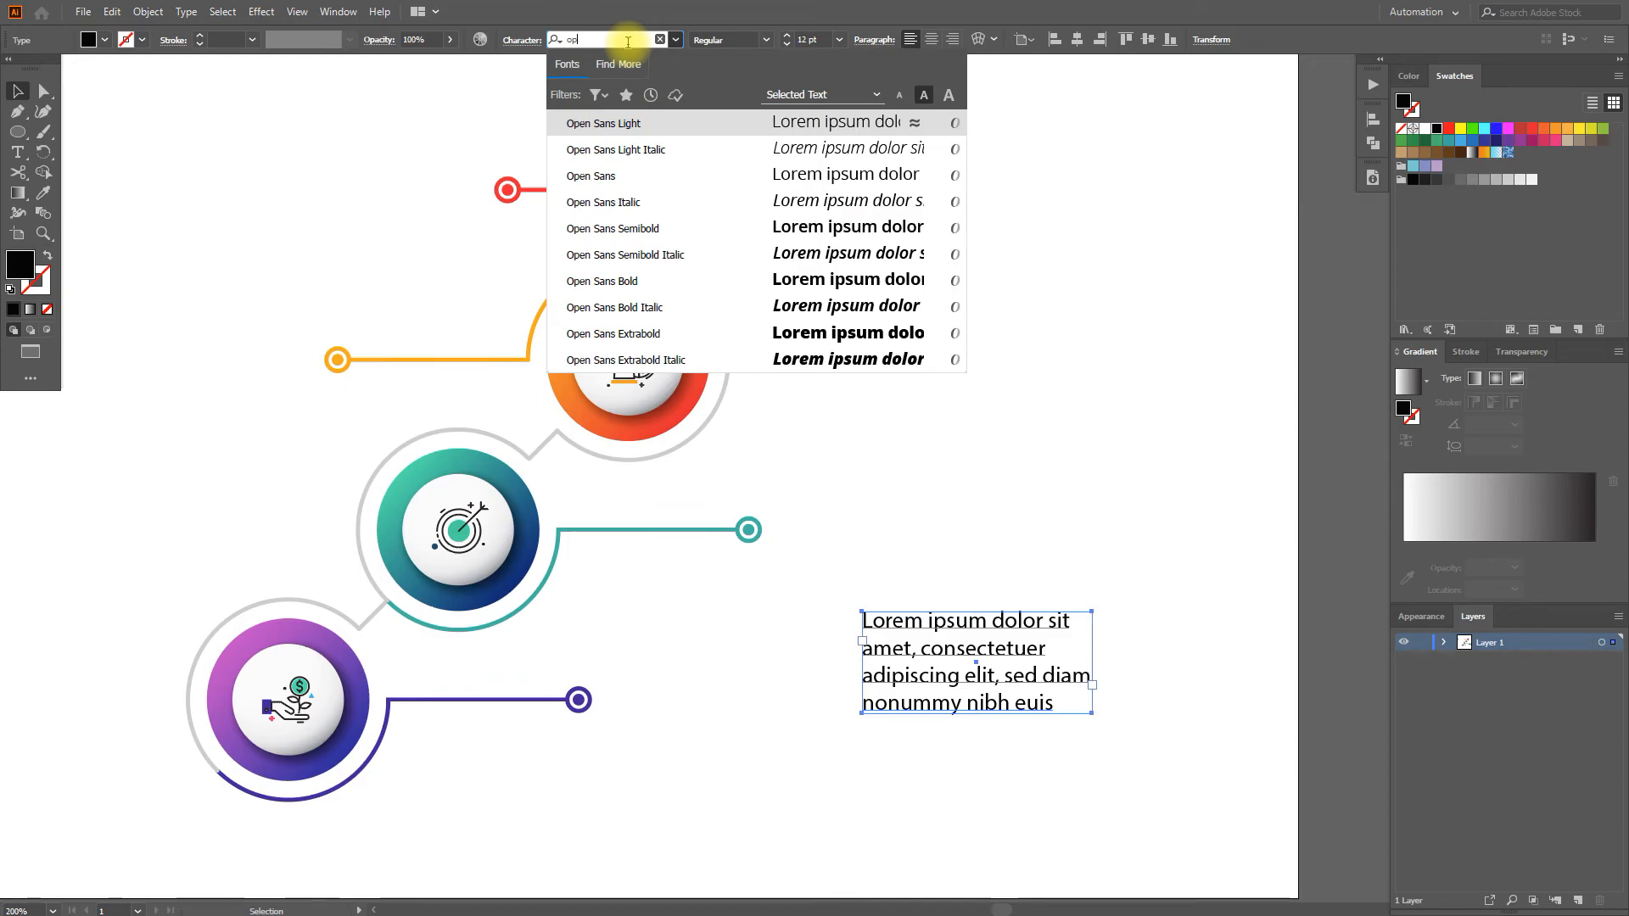
left_click(616, 183)
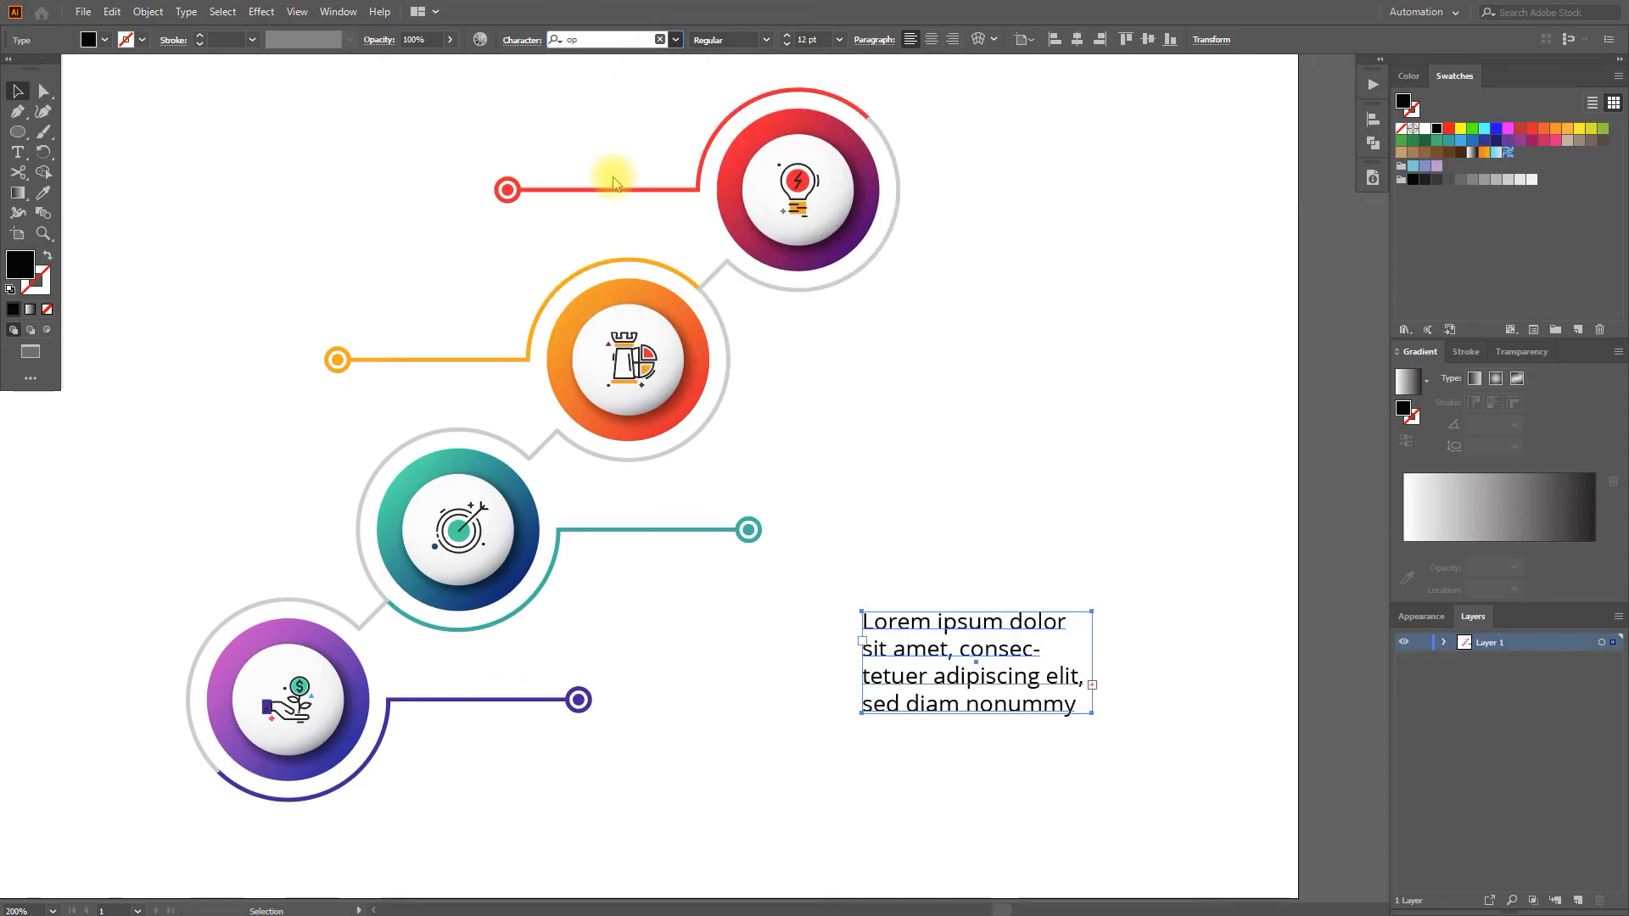
Set the placeholder text to 8 pt and move it beside the end dot of the purple connector.
left_click(785, 45)
left_click(786, 45)
left_click(786, 45)
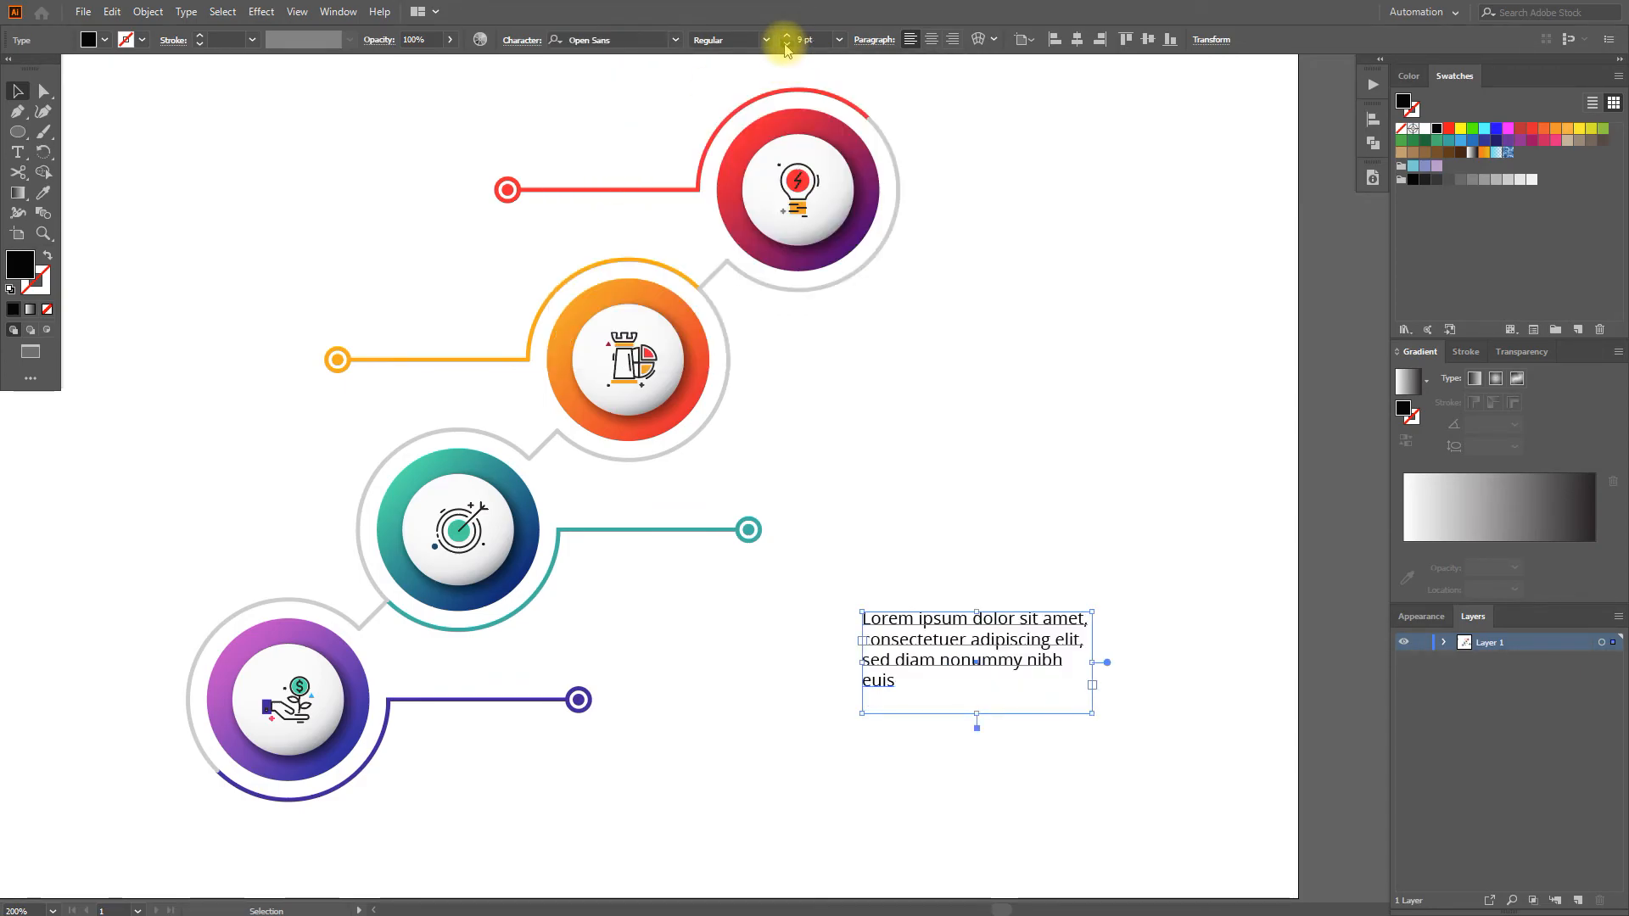
left_click(785, 45)
left_click_drag(989, 690, 702, 544)
key("ctrl+shift+a")
Add the heading text INFODATA 04 and place it directly above the paragraph, aligned with its left edge.
left_click(17, 152)
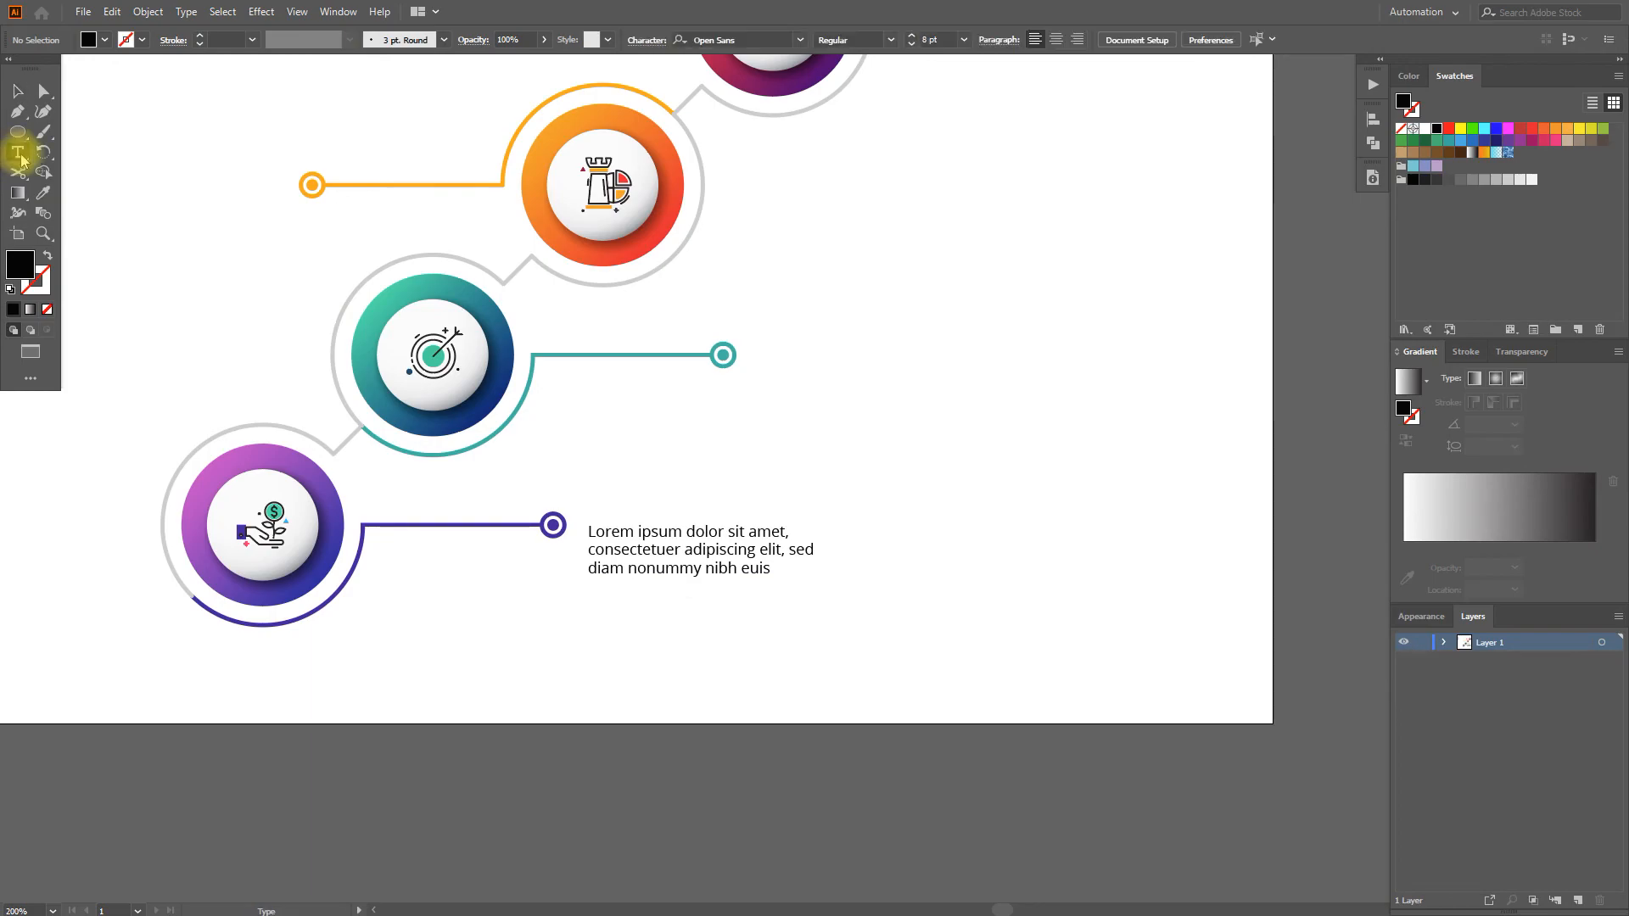
left_click(700, 467)
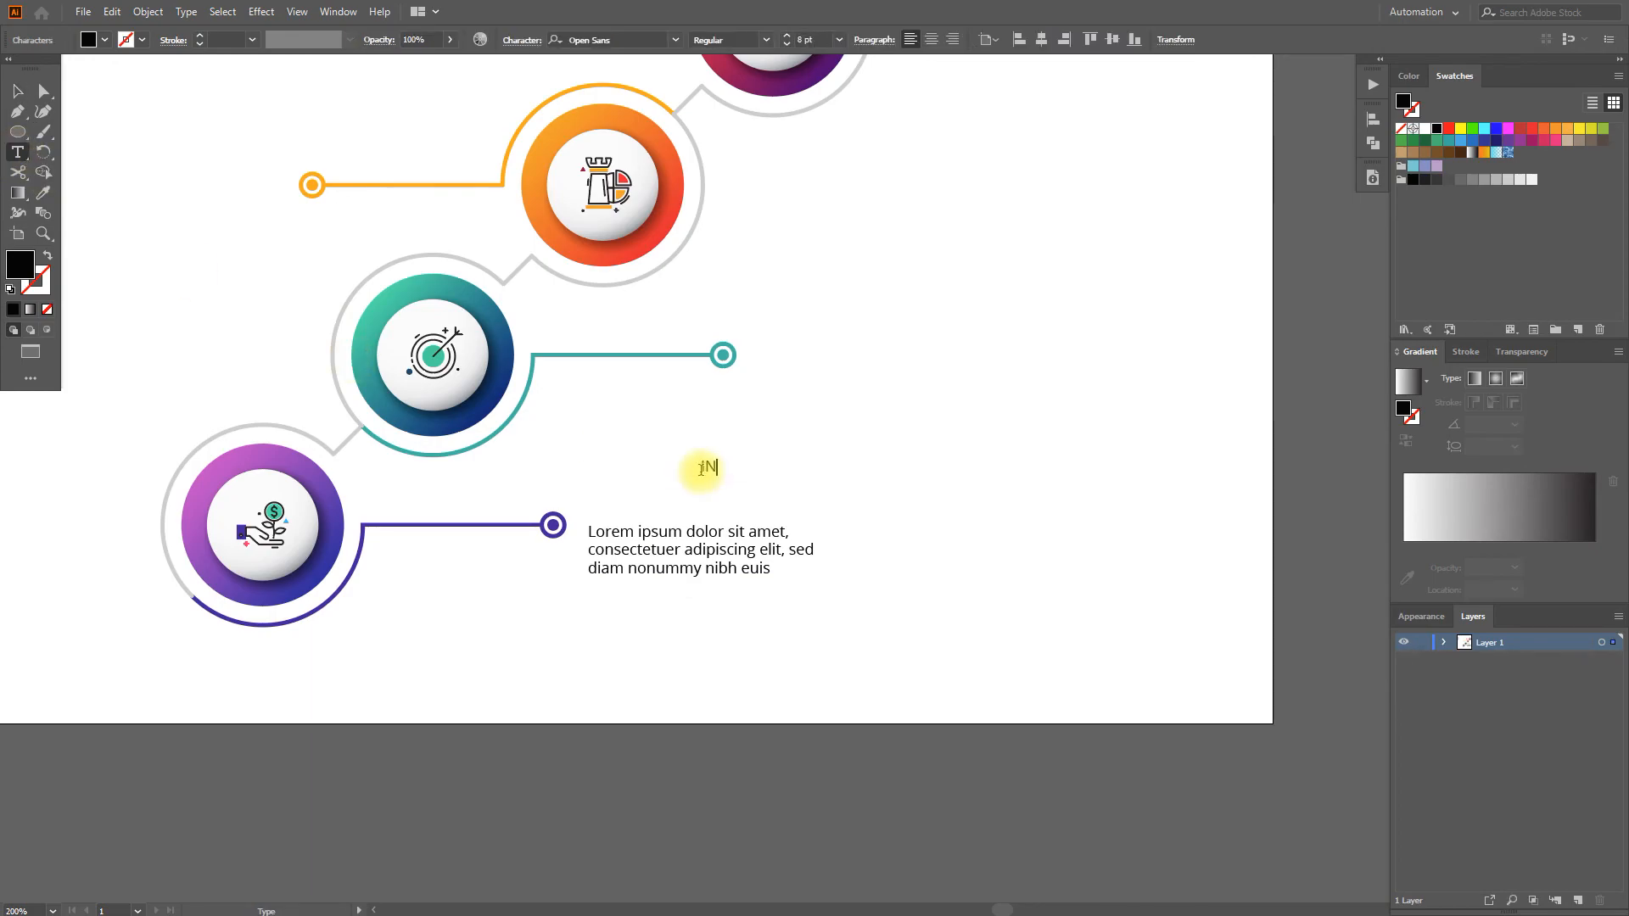
type("INFODATA 04")
key("Escape")
scroll(701, 468, "up", 1)
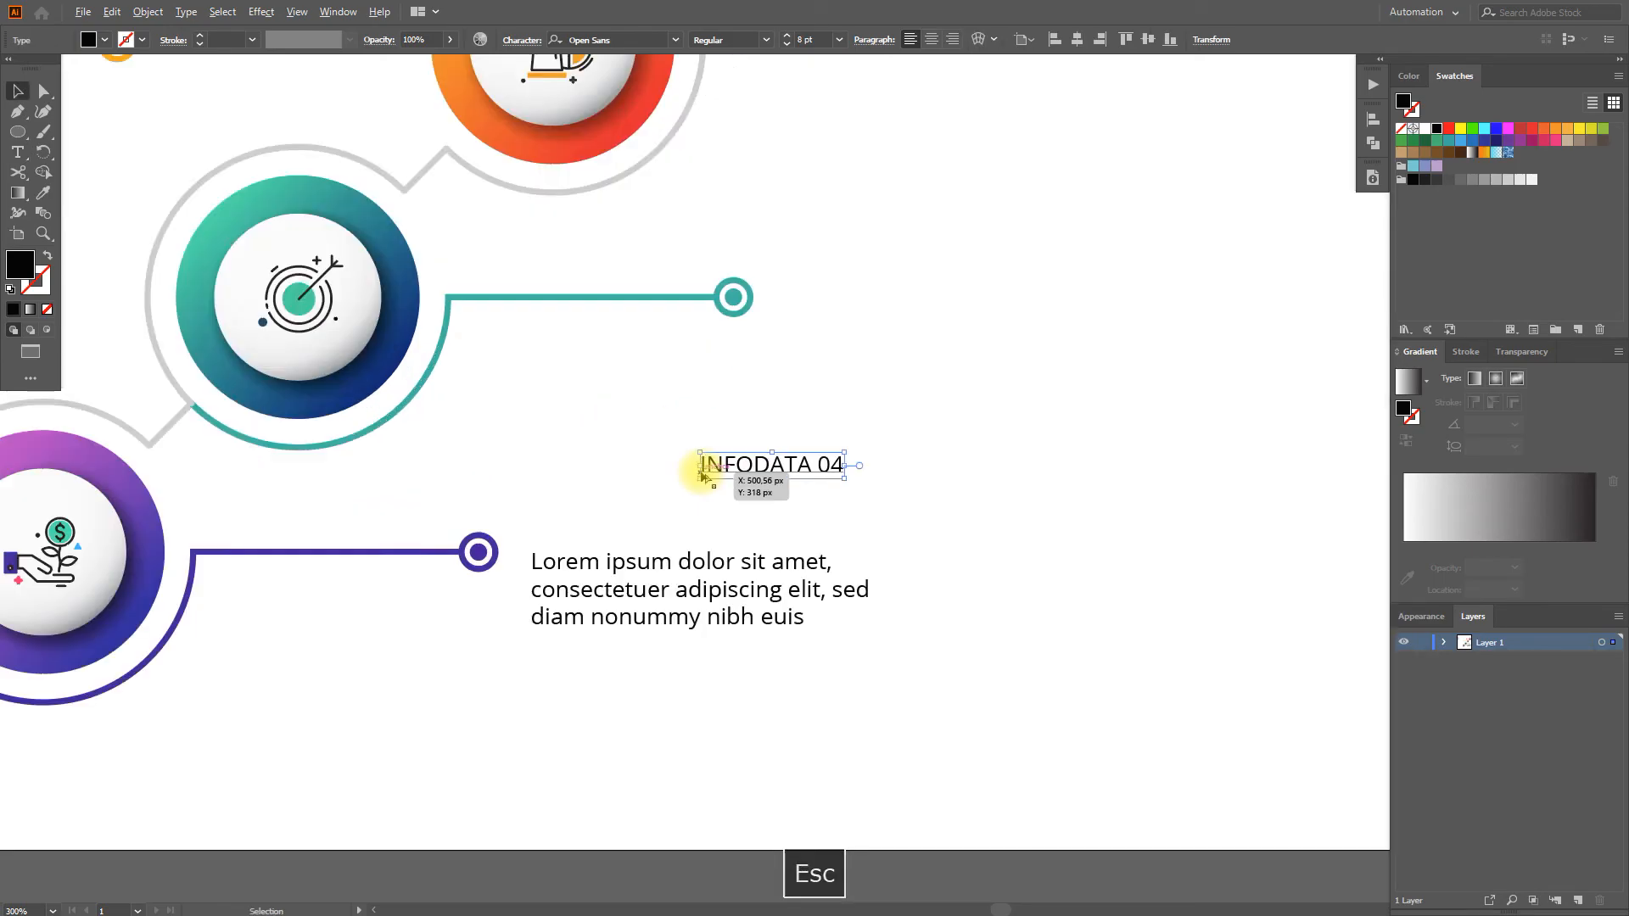
left_click_drag(735, 473, 583, 524)
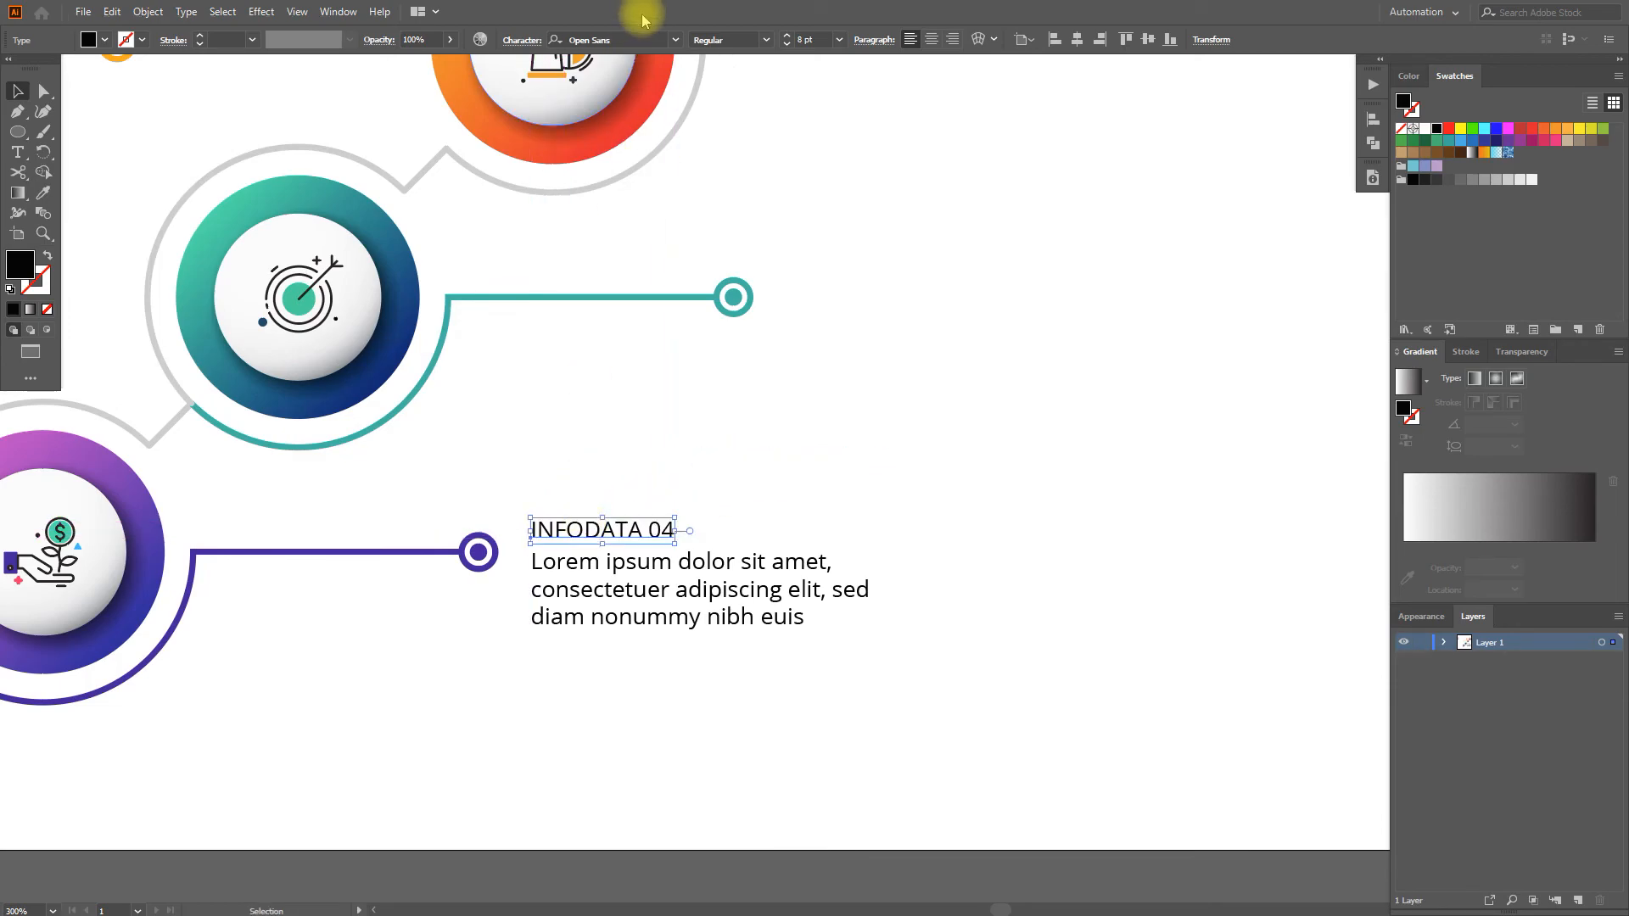
Make the INFODATA 04 heading bold and enlarge it to about 13.38 pt.
left_click(766, 43)
left_click(721, 170)
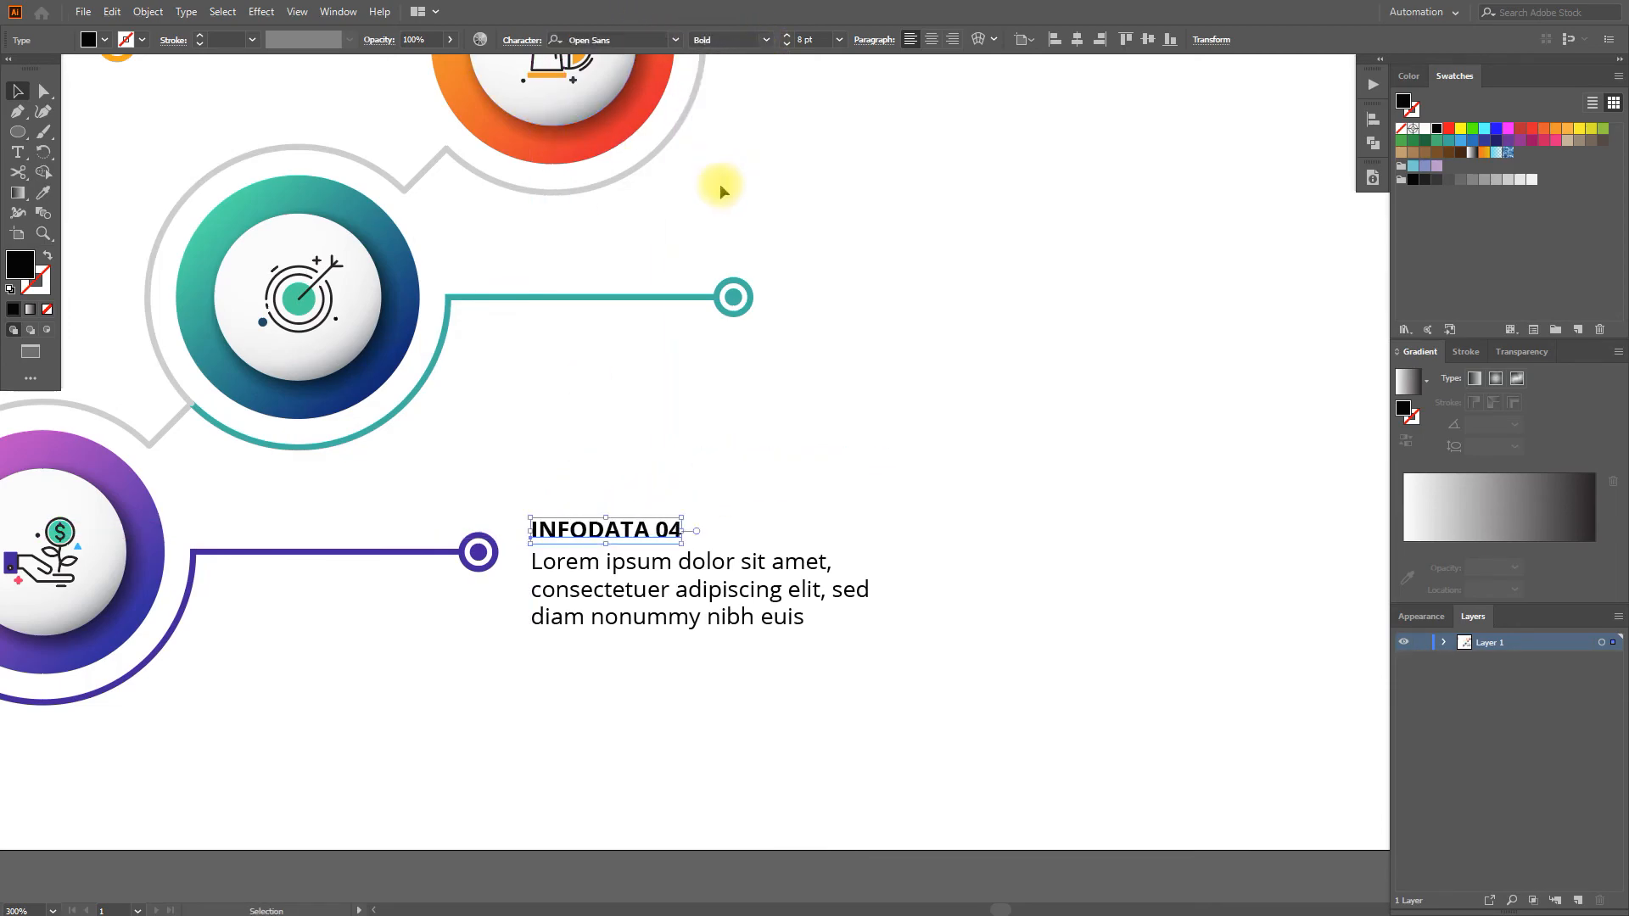
left_click_drag(683, 519, 781, 464)
Narrow the paragraph's text box slightly so its lines rewrap.
left_click(806, 589)
left_click_drag(877, 597, 852, 596)
left_click(904, 647)
Shift the heading and paragraph slightly right, away from the purple connector's end dot.
scroll(904, 647, "down", 2)
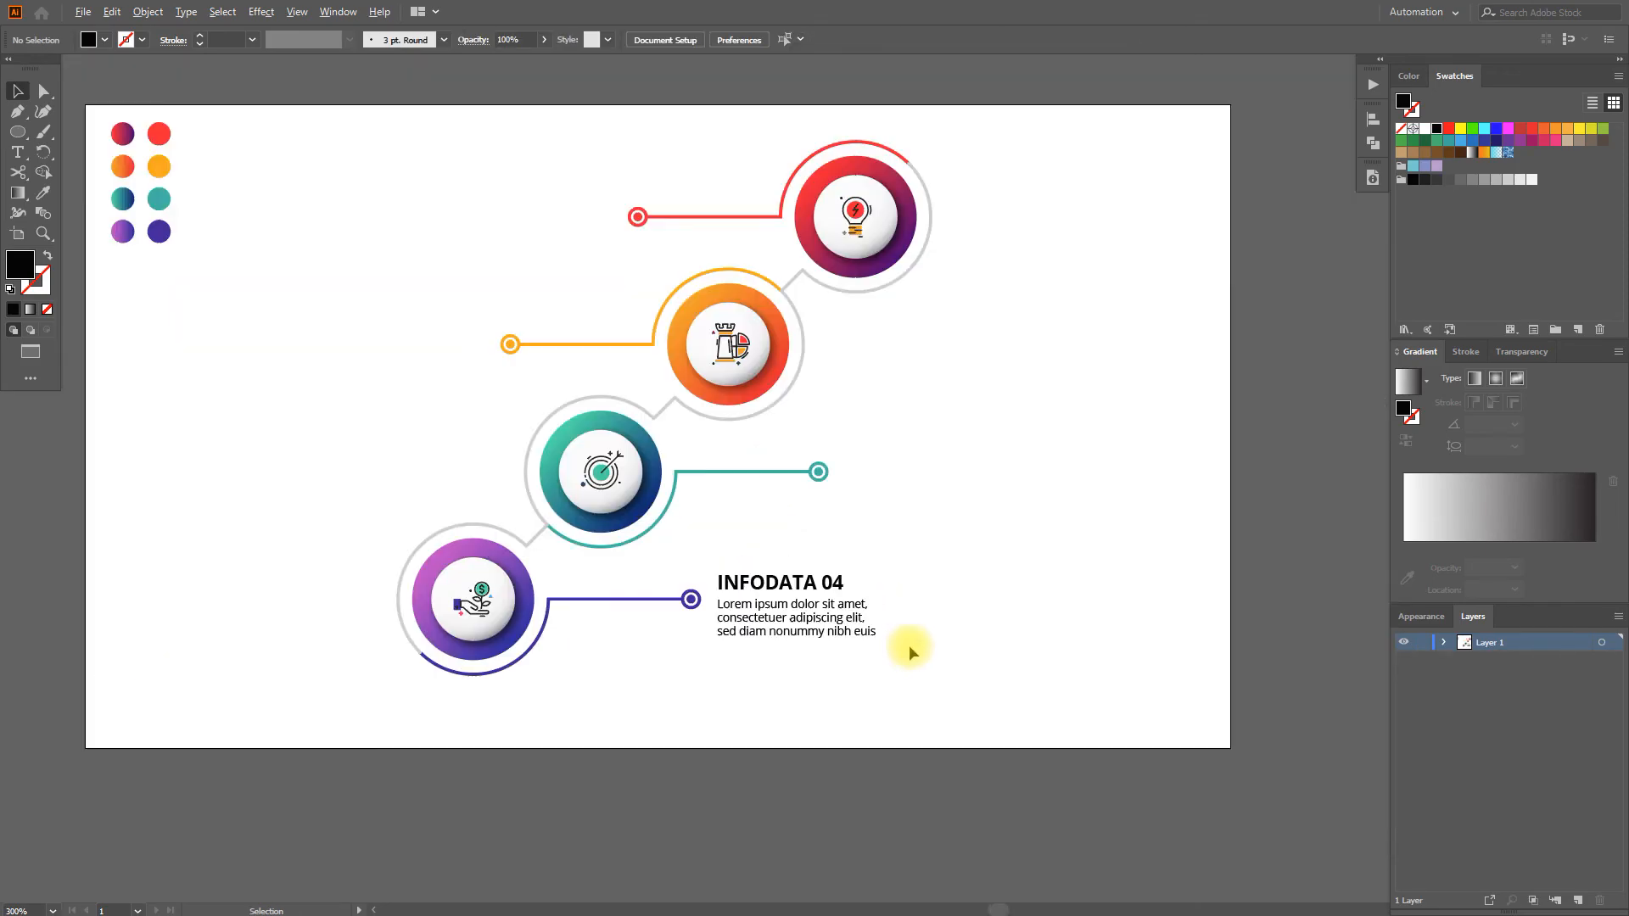
scroll(883, 654, "up", 1)
left_click_drag(905, 659, 735, 541)
scroll(751, 596, "up", 1)
left_click_drag(750, 597, 778, 601)
scroll(800, 669, "down", 2)
left_click(821, 700)
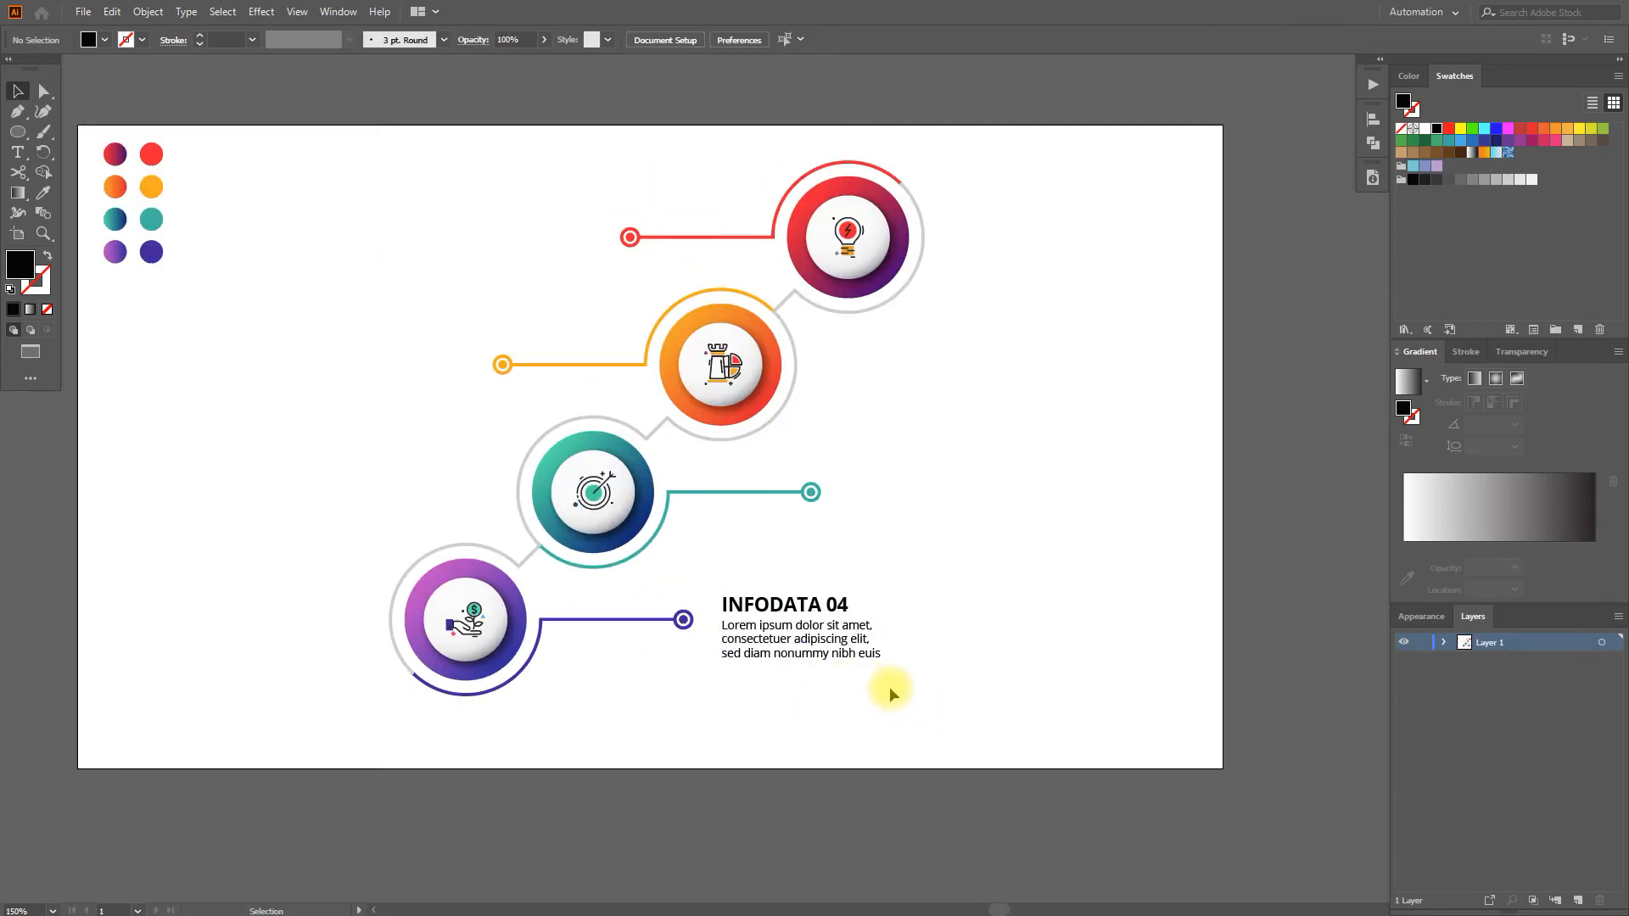
Colour the INFODATA 04 heading purple by sampling the purple swatch circle on the artboard.
key("a")
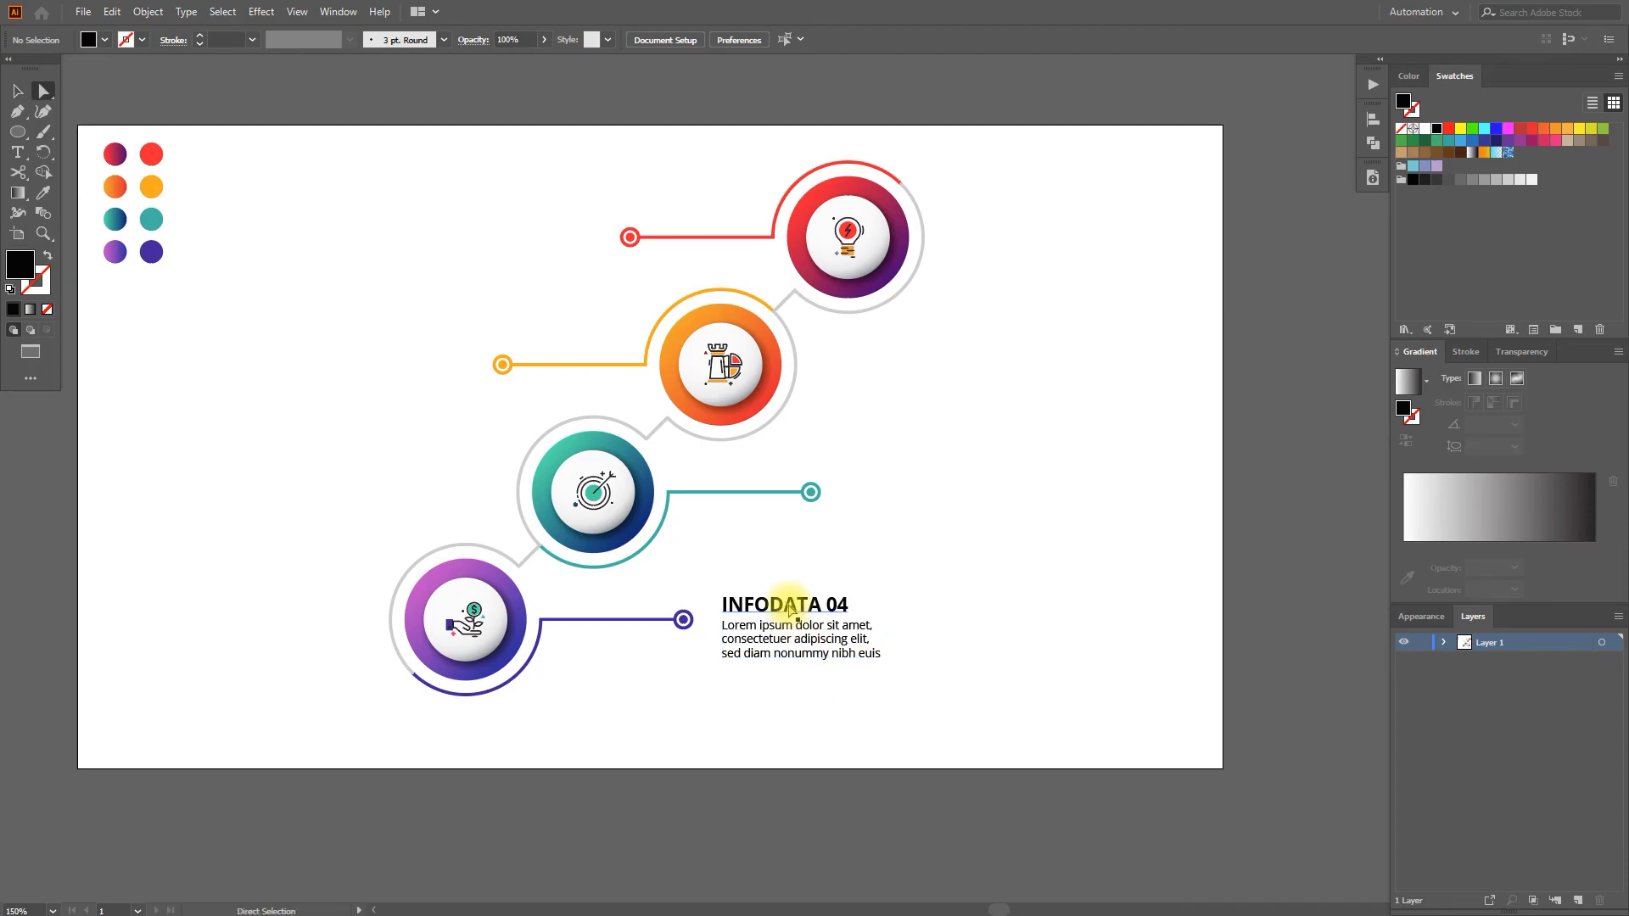
left_click(786, 601)
key("i")
left_click(146, 254)
key("v")
left_click(904, 713)
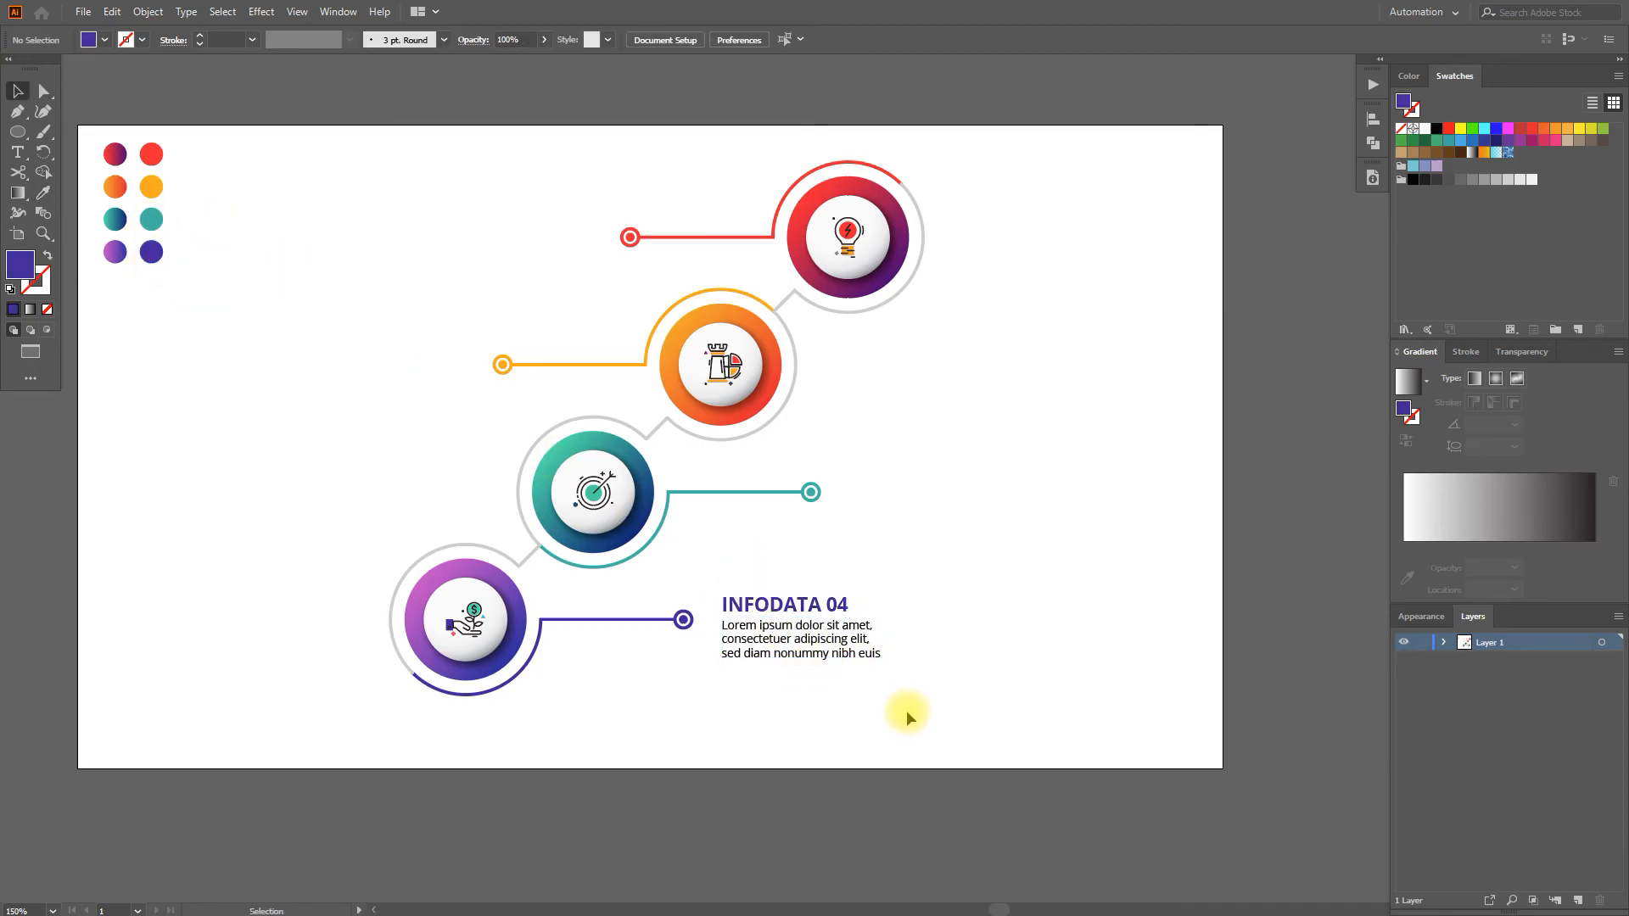
Copy the heading and paragraph to beside the end dot of the teal connector.
left_click_drag(757, 577, 757, 577)
scroll(774, 650, "up", 2)
left_click_drag(775, 646, 1018, 360)
scroll(1022, 449, "down", 1)
left_click_drag(1028, 444, 927, 534)
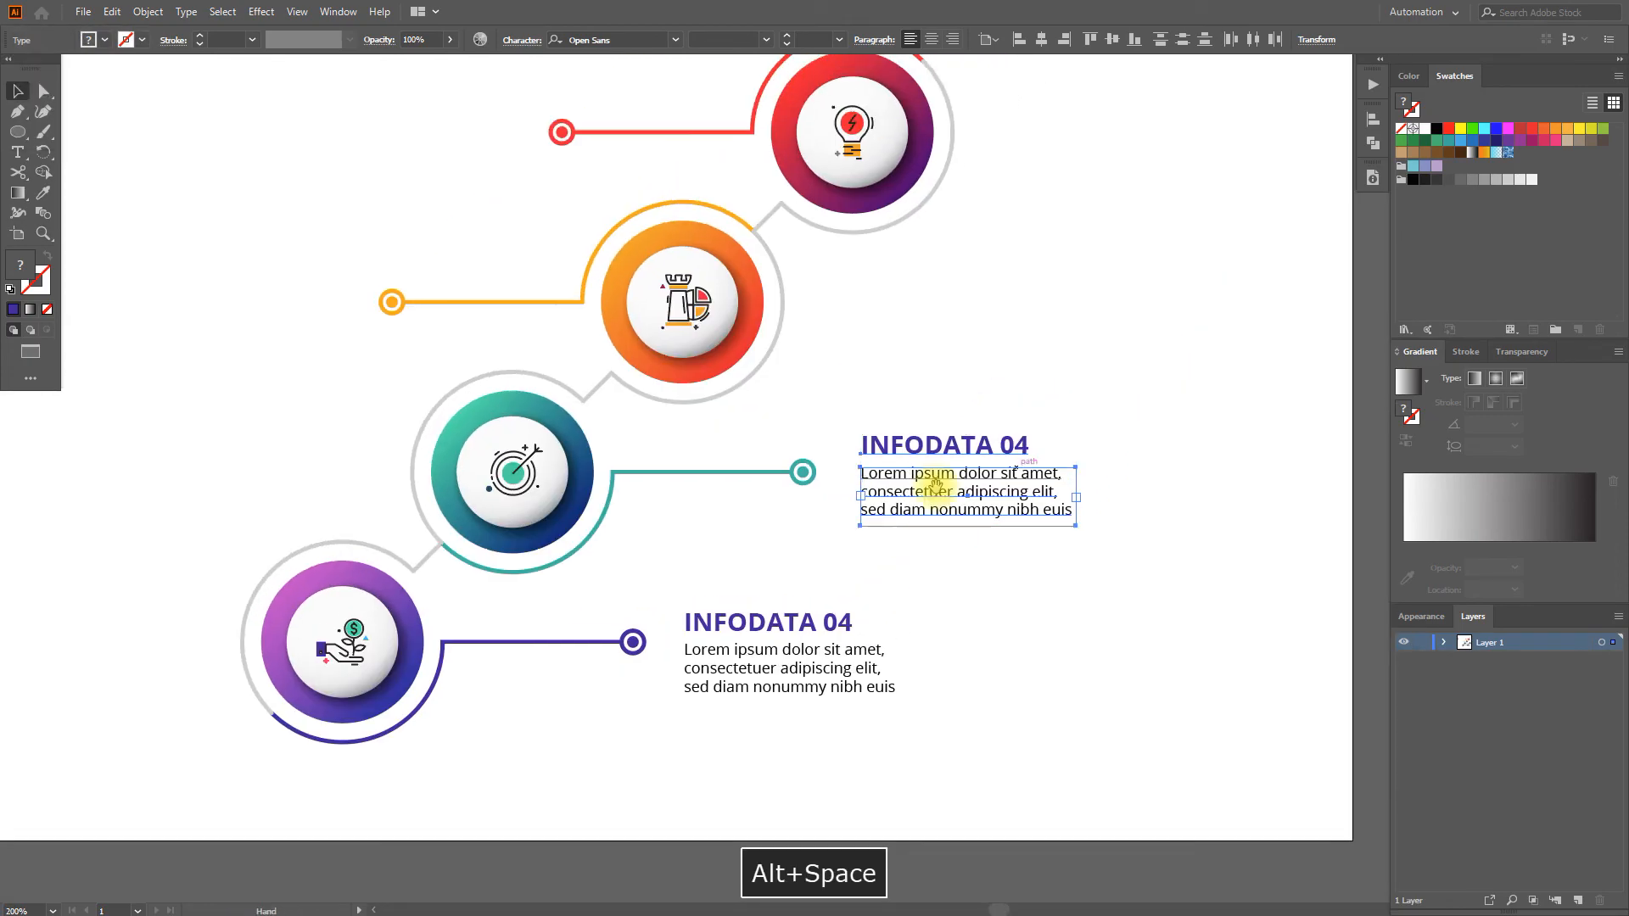
left_click(927, 538)
Colour the copied heading teal by sampling the teal swatch circle on the artboard.
key("a")
left_click(938, 450)
scroll(939, 452, "down", 1)
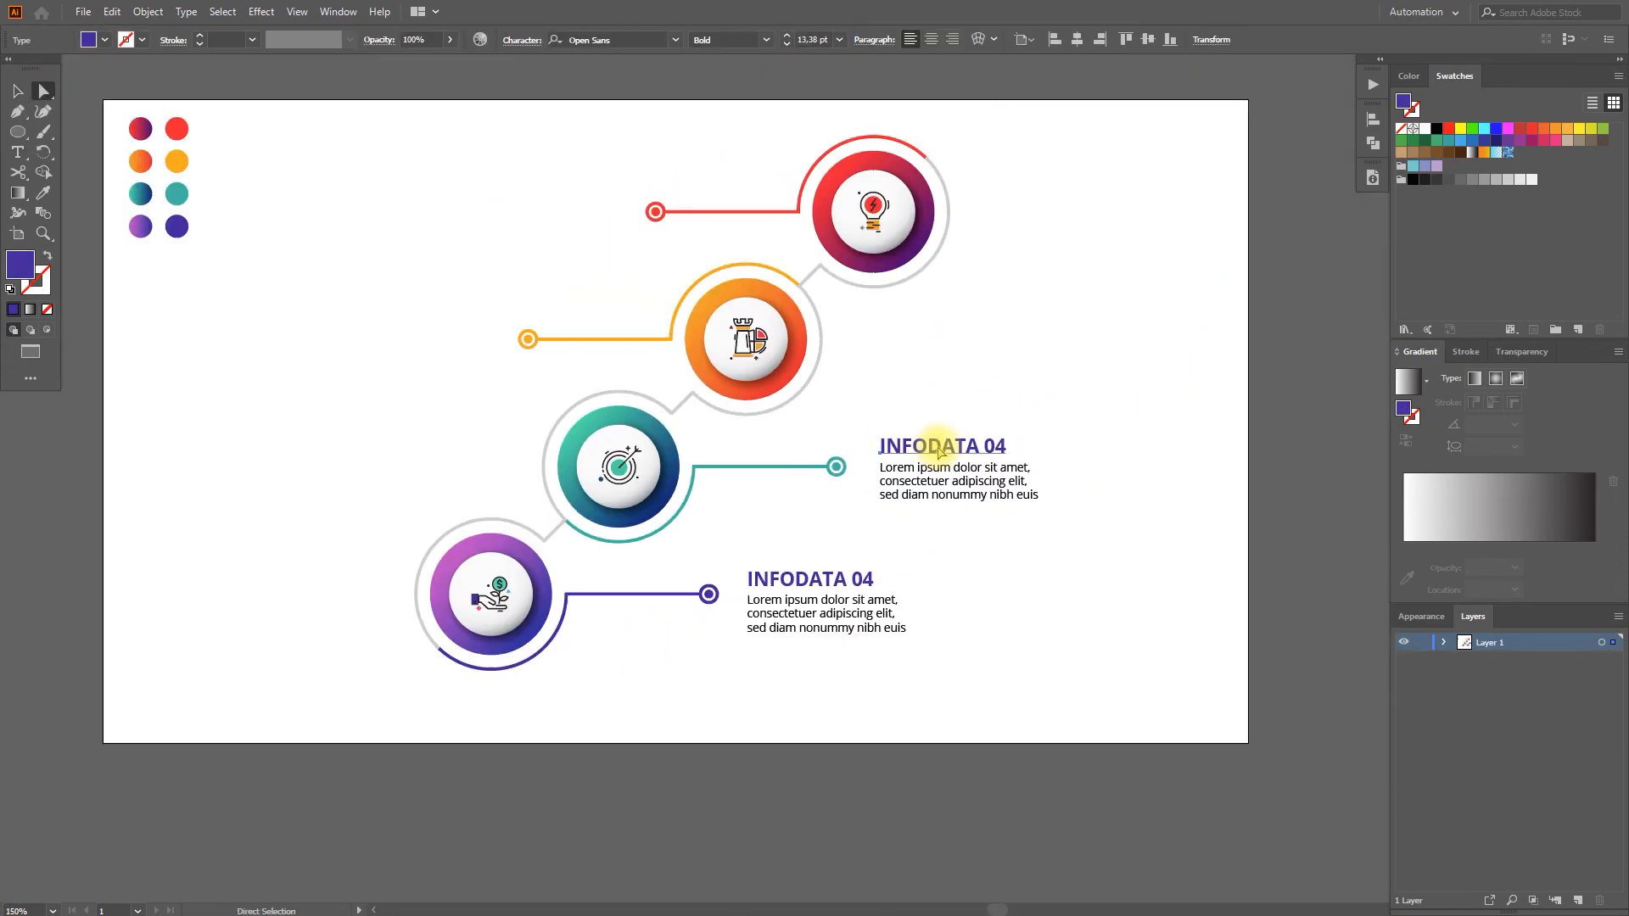
left_click(182, 186)
Change the teal heading's text to INFODATA 03.
key("t")
left_click_drag(1009, 447, 999, 445)
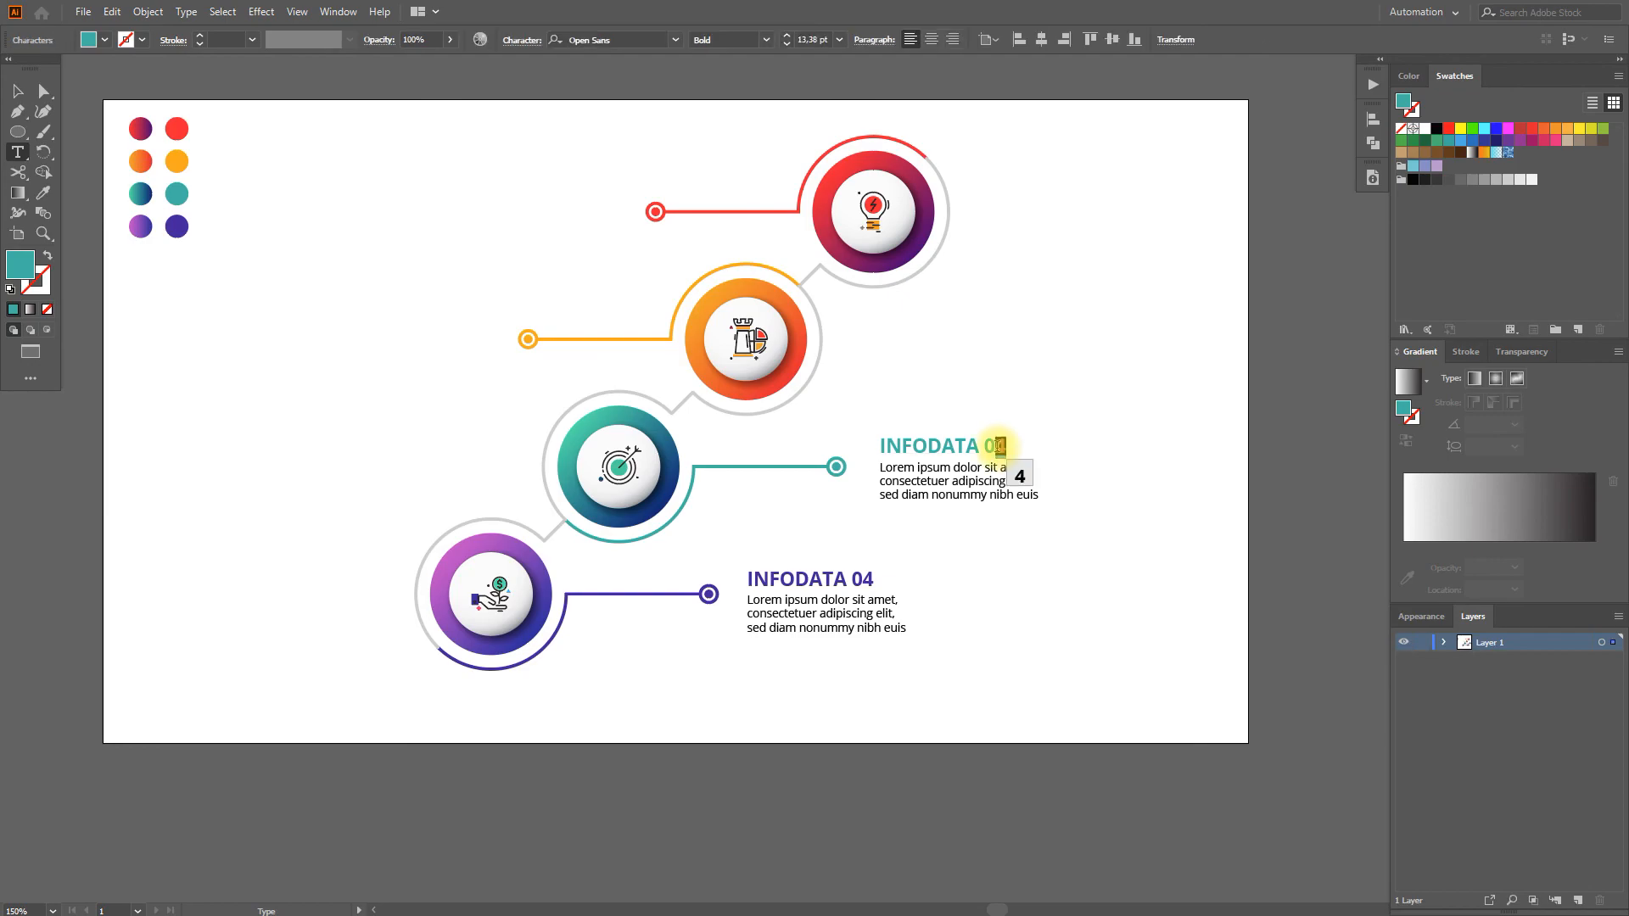
type("3")
key("Escape")
Copy the teal heading and paragraph to the left of the orange and red connectors' end dots.
left_click(961, 492)
left_click_drag(961, 492, 525, 211)
left_click(361, 271)
left_click(401, 351)
left_click_drag(401, 352, 533, 219)
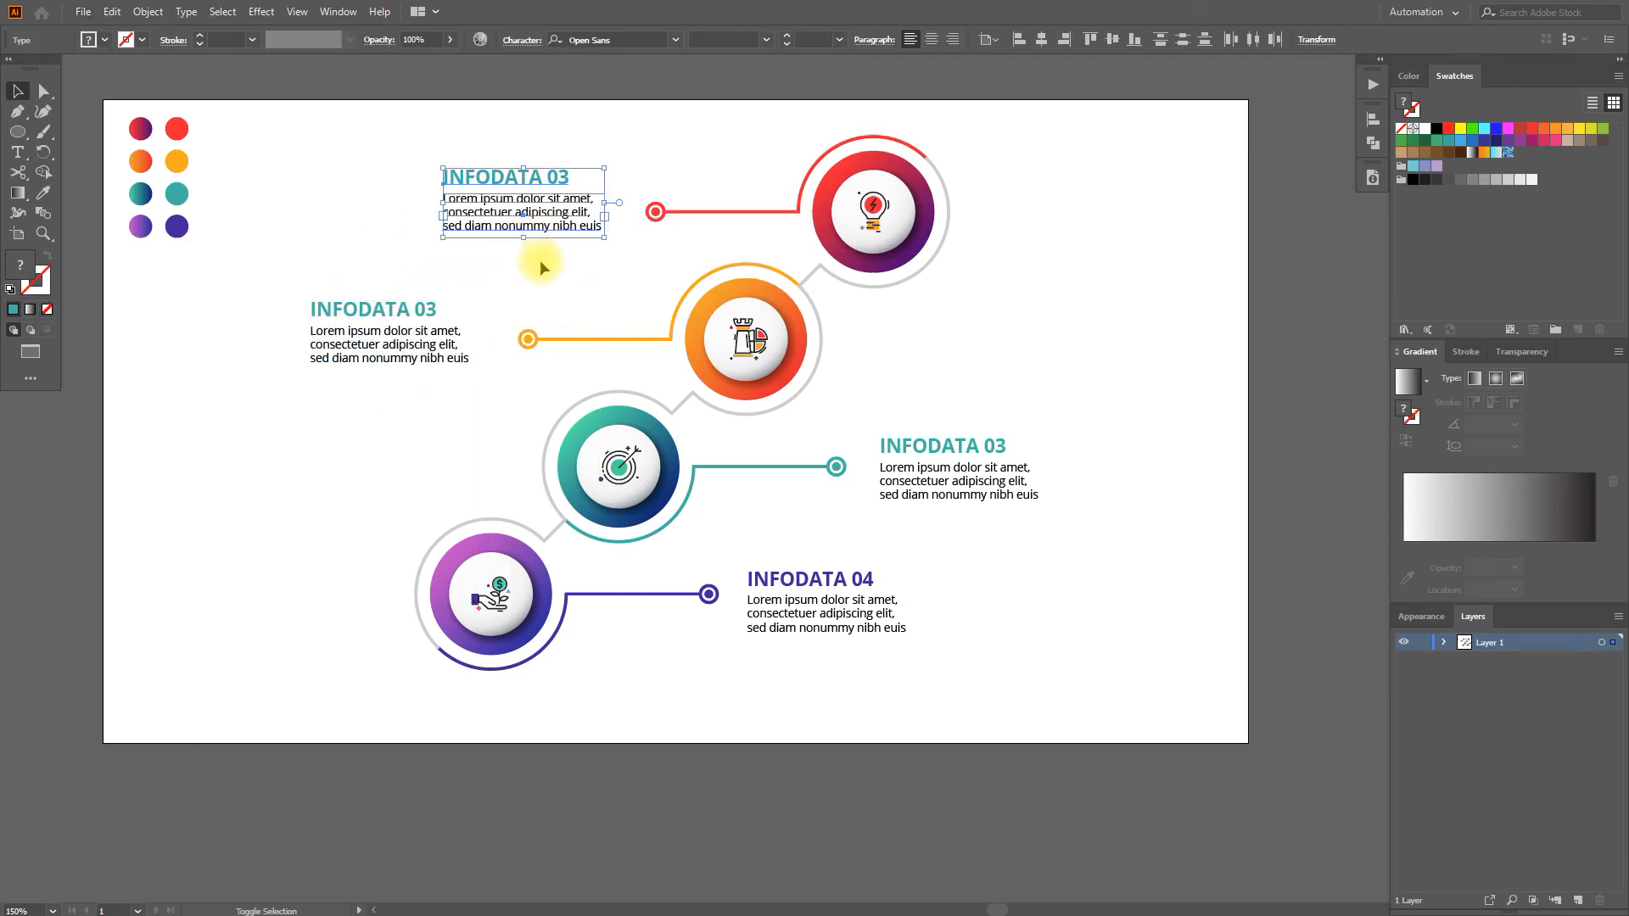
left_click(539, 259)
Change the heading beside the orange connector to INFODATA 02.
left_click(396, 305, "ctrl")
key("t")
left_click_drag(448, 311, 438, 310)
key("ctrl+z")
type("2")
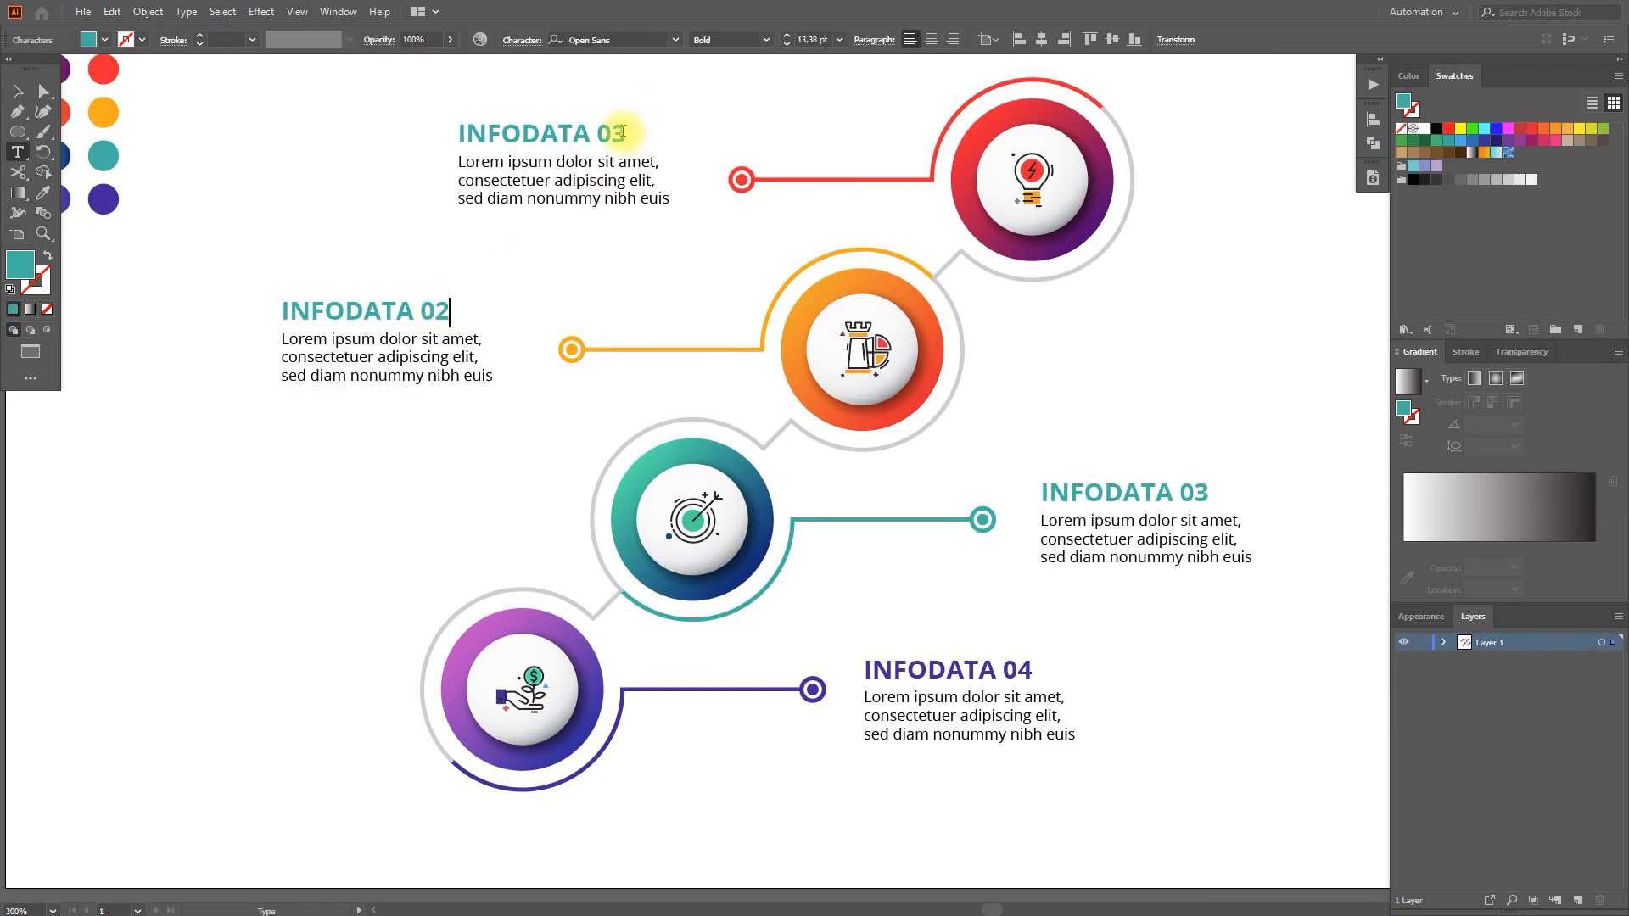